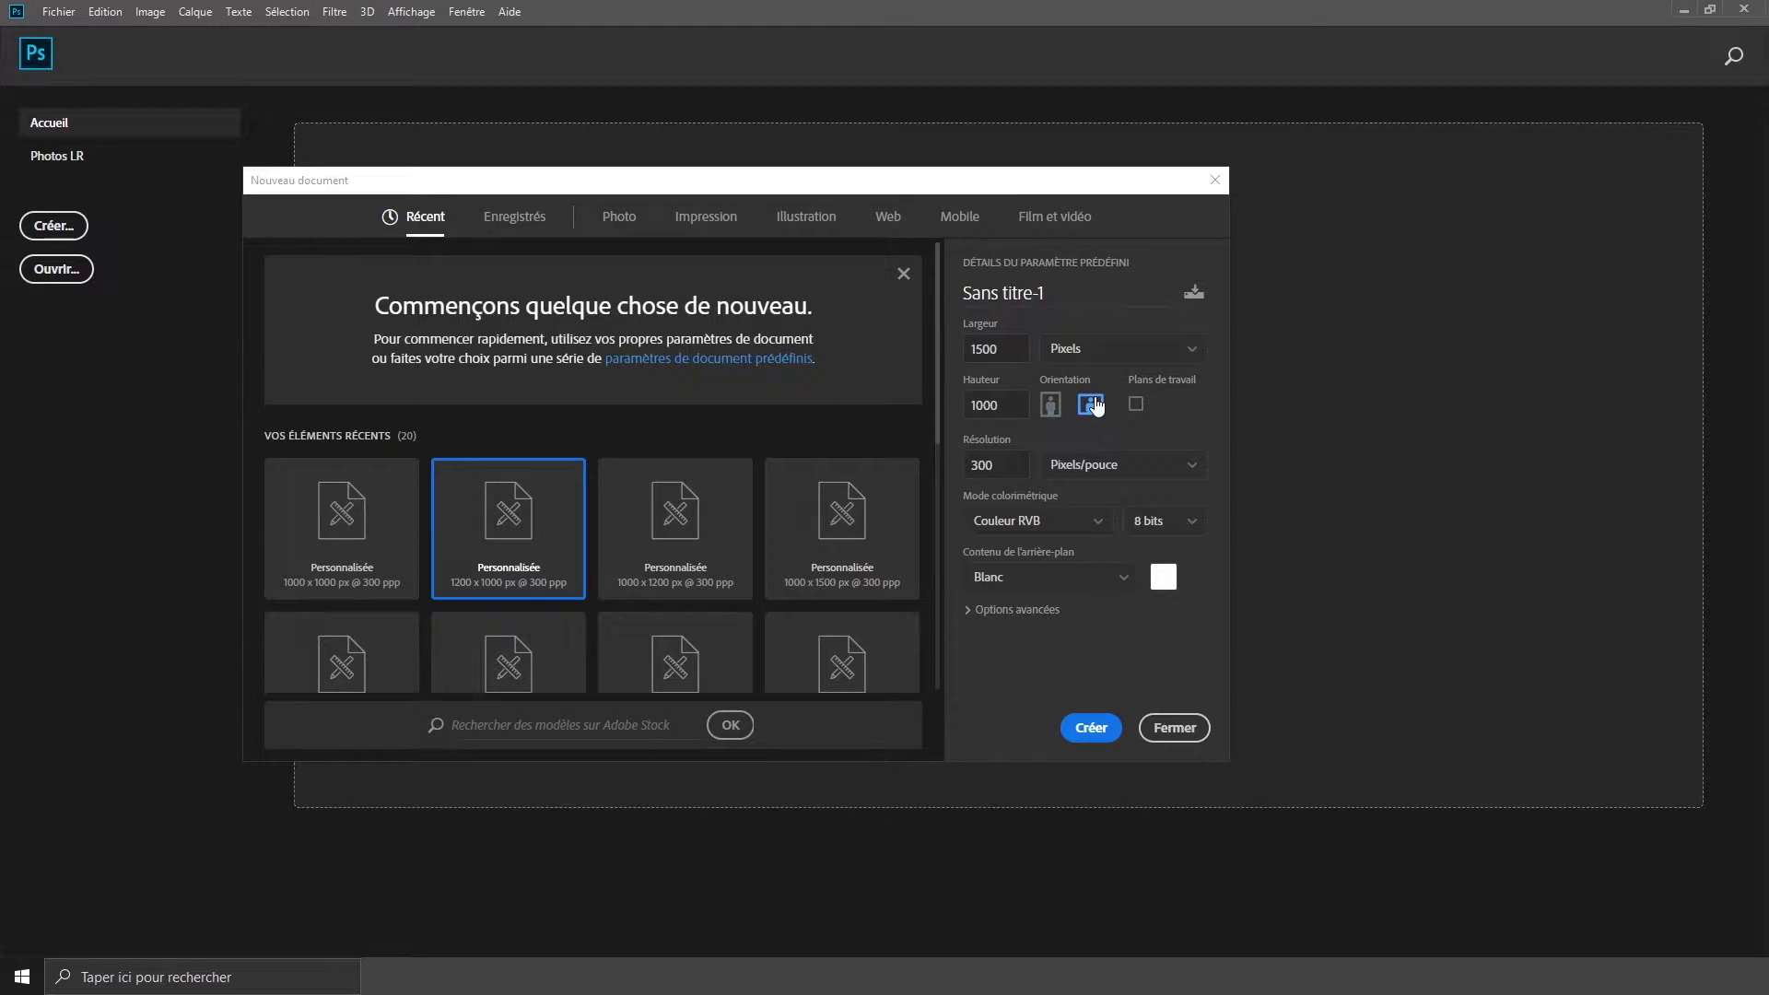
Step: Create a 1500 × 1000 px landscape document at 300 pixels per inch with a white background, and collapse the character settings
{"action": "left_click", "coordinate": [1068, 727]}
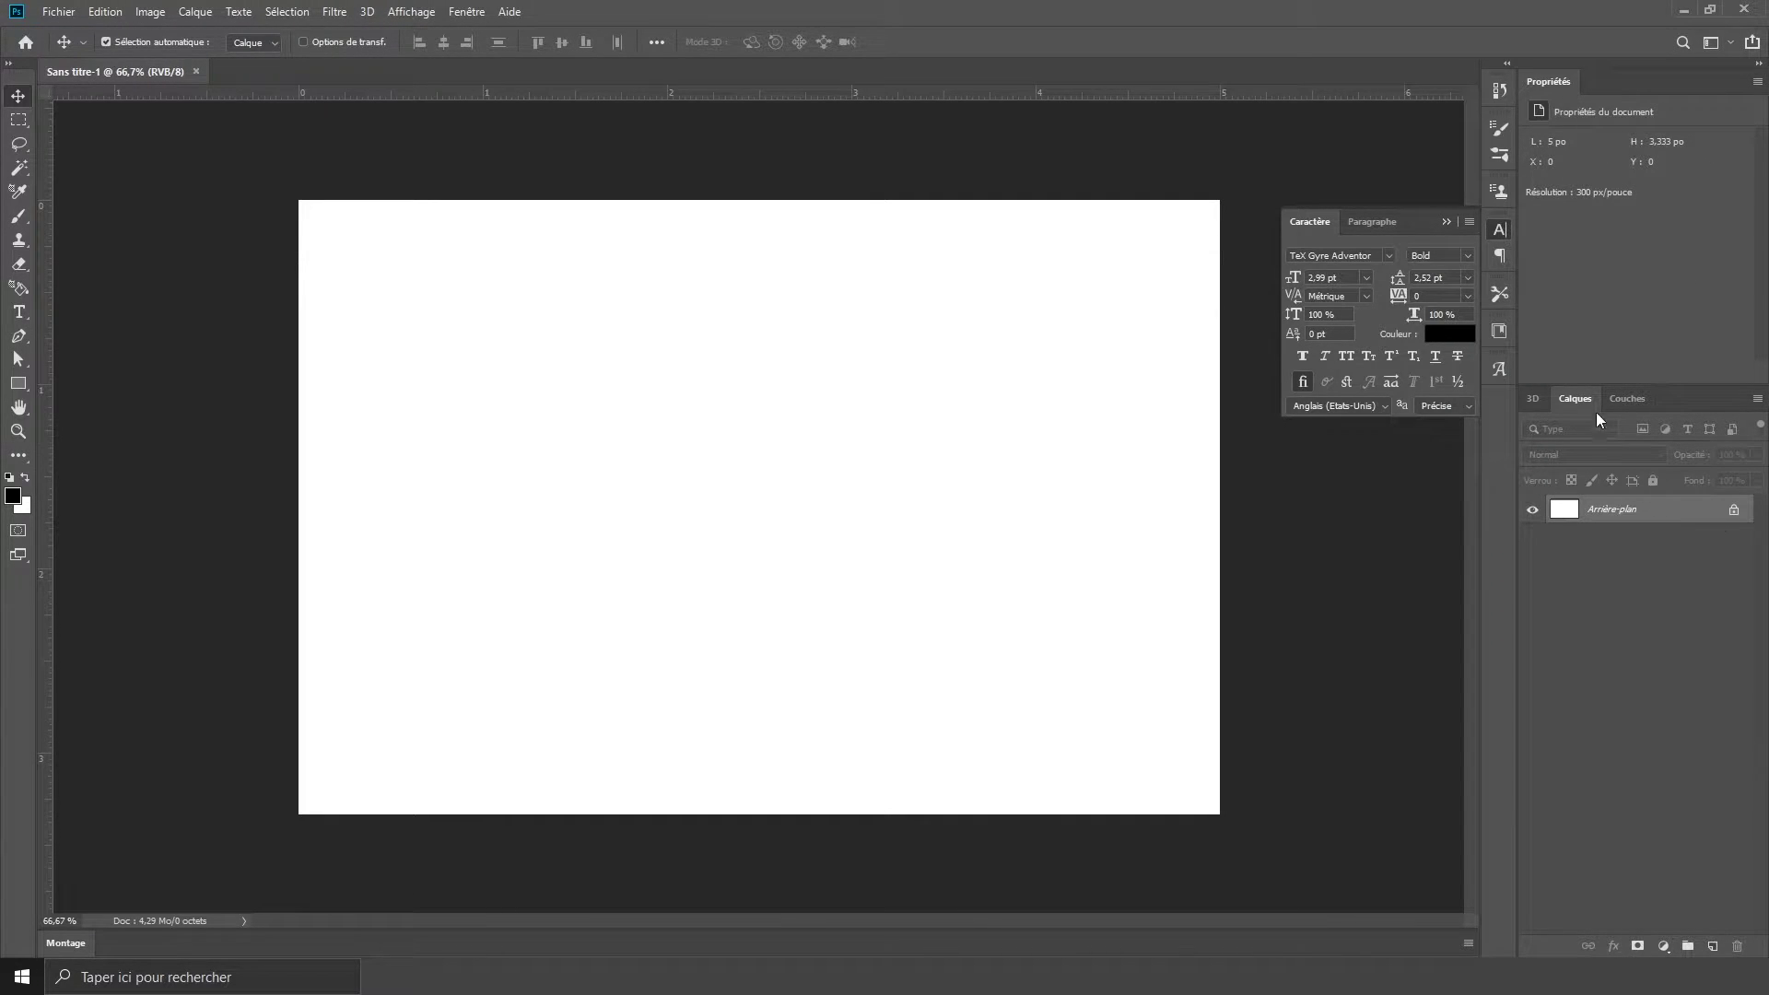
{"action": "left_click", "coordinate": [1453, 221]}
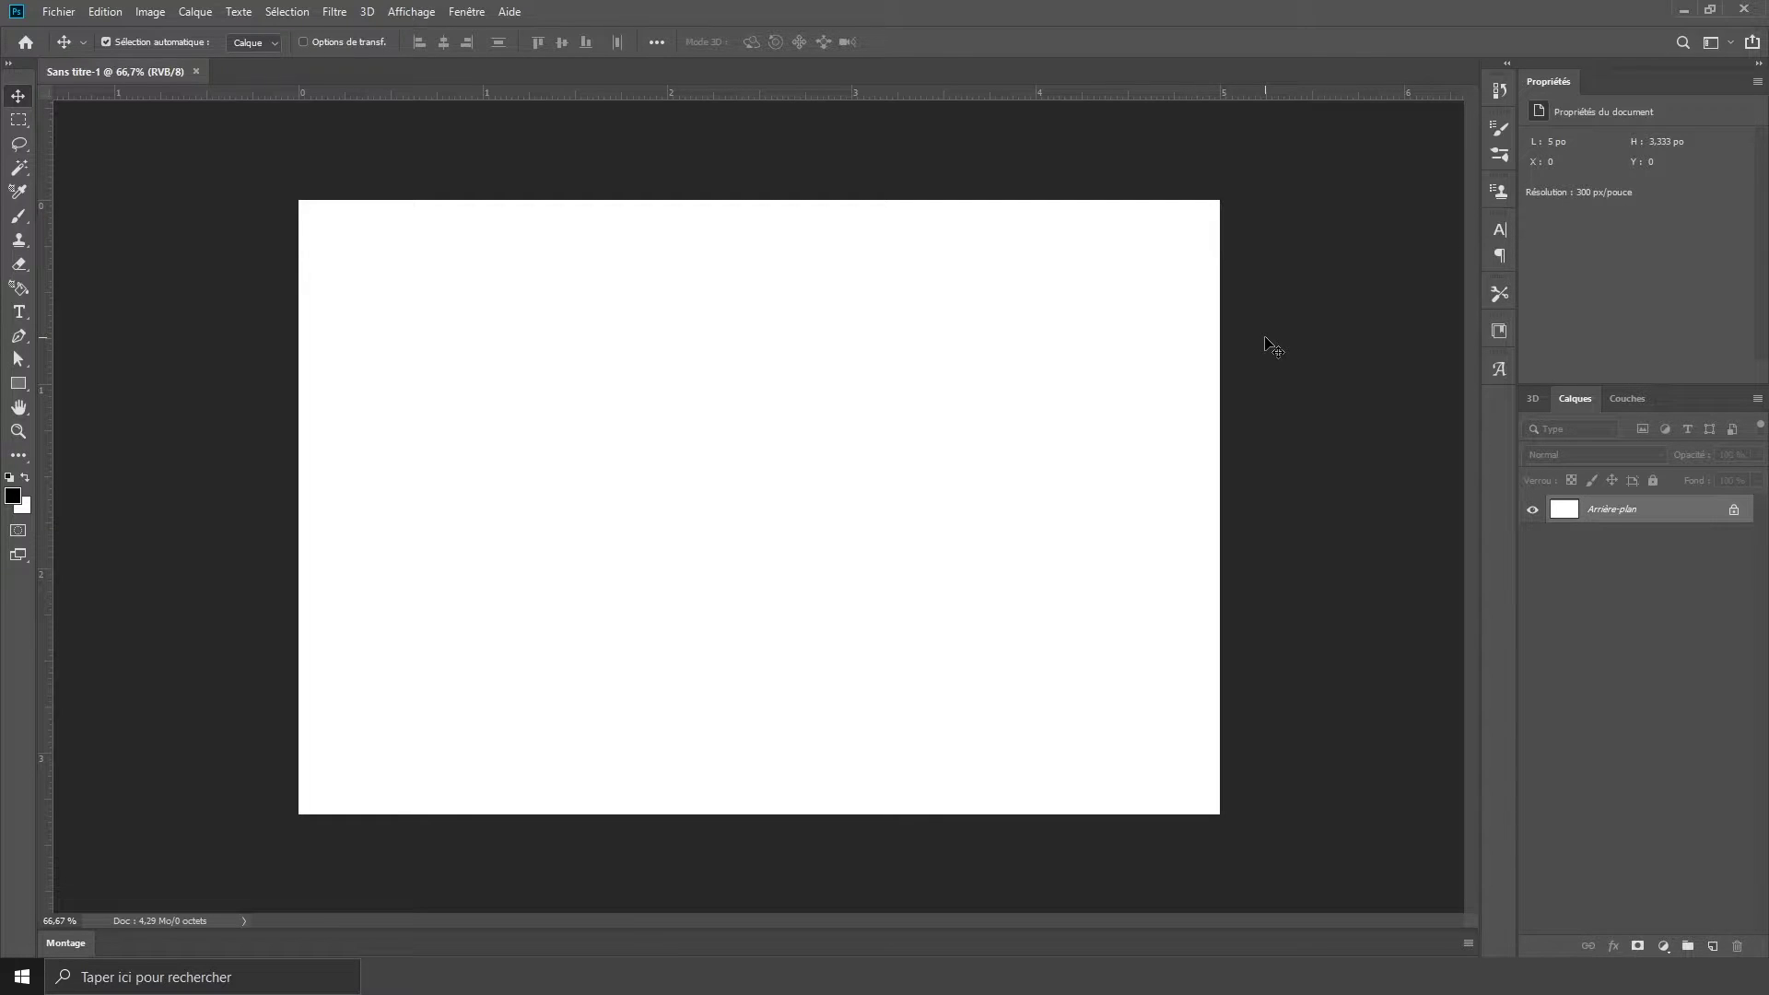
Step: Place the plastic texture image 2.jpg as an embedded object and fit it so it covers the whole canvas
{"action": "left_click", "coordinate": [56, 13]}
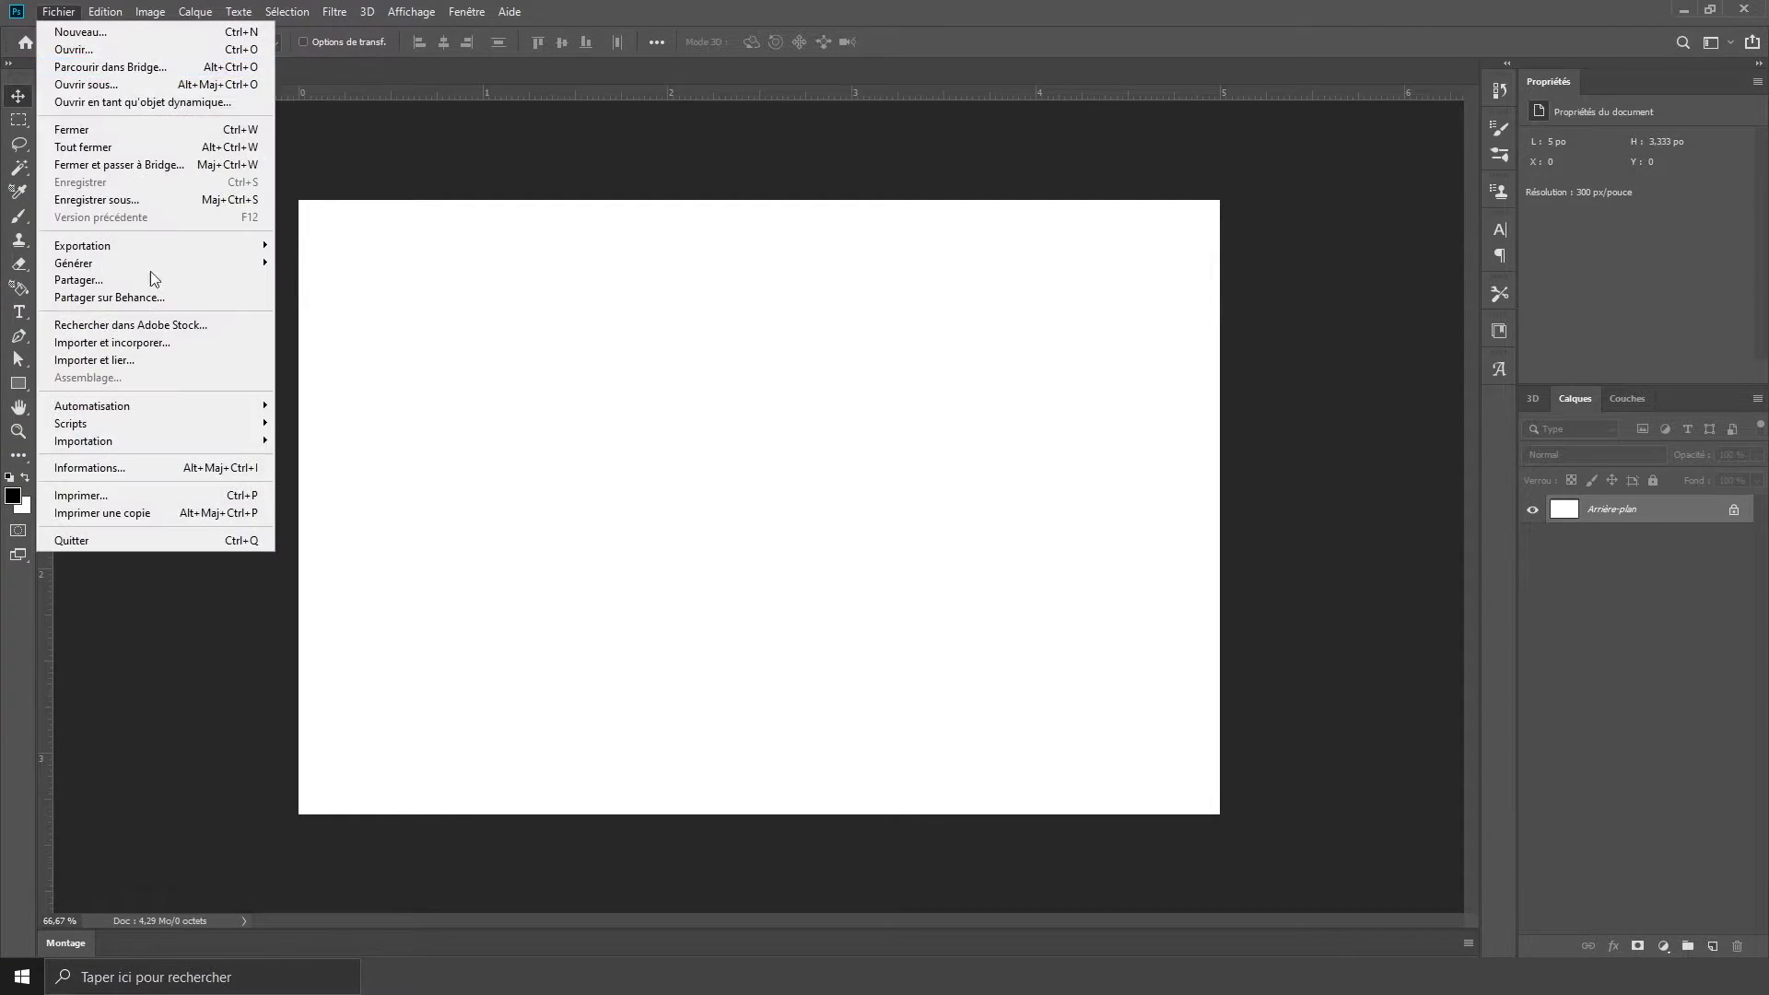
{"action": "left_click", "coordinate": [169, 347]}
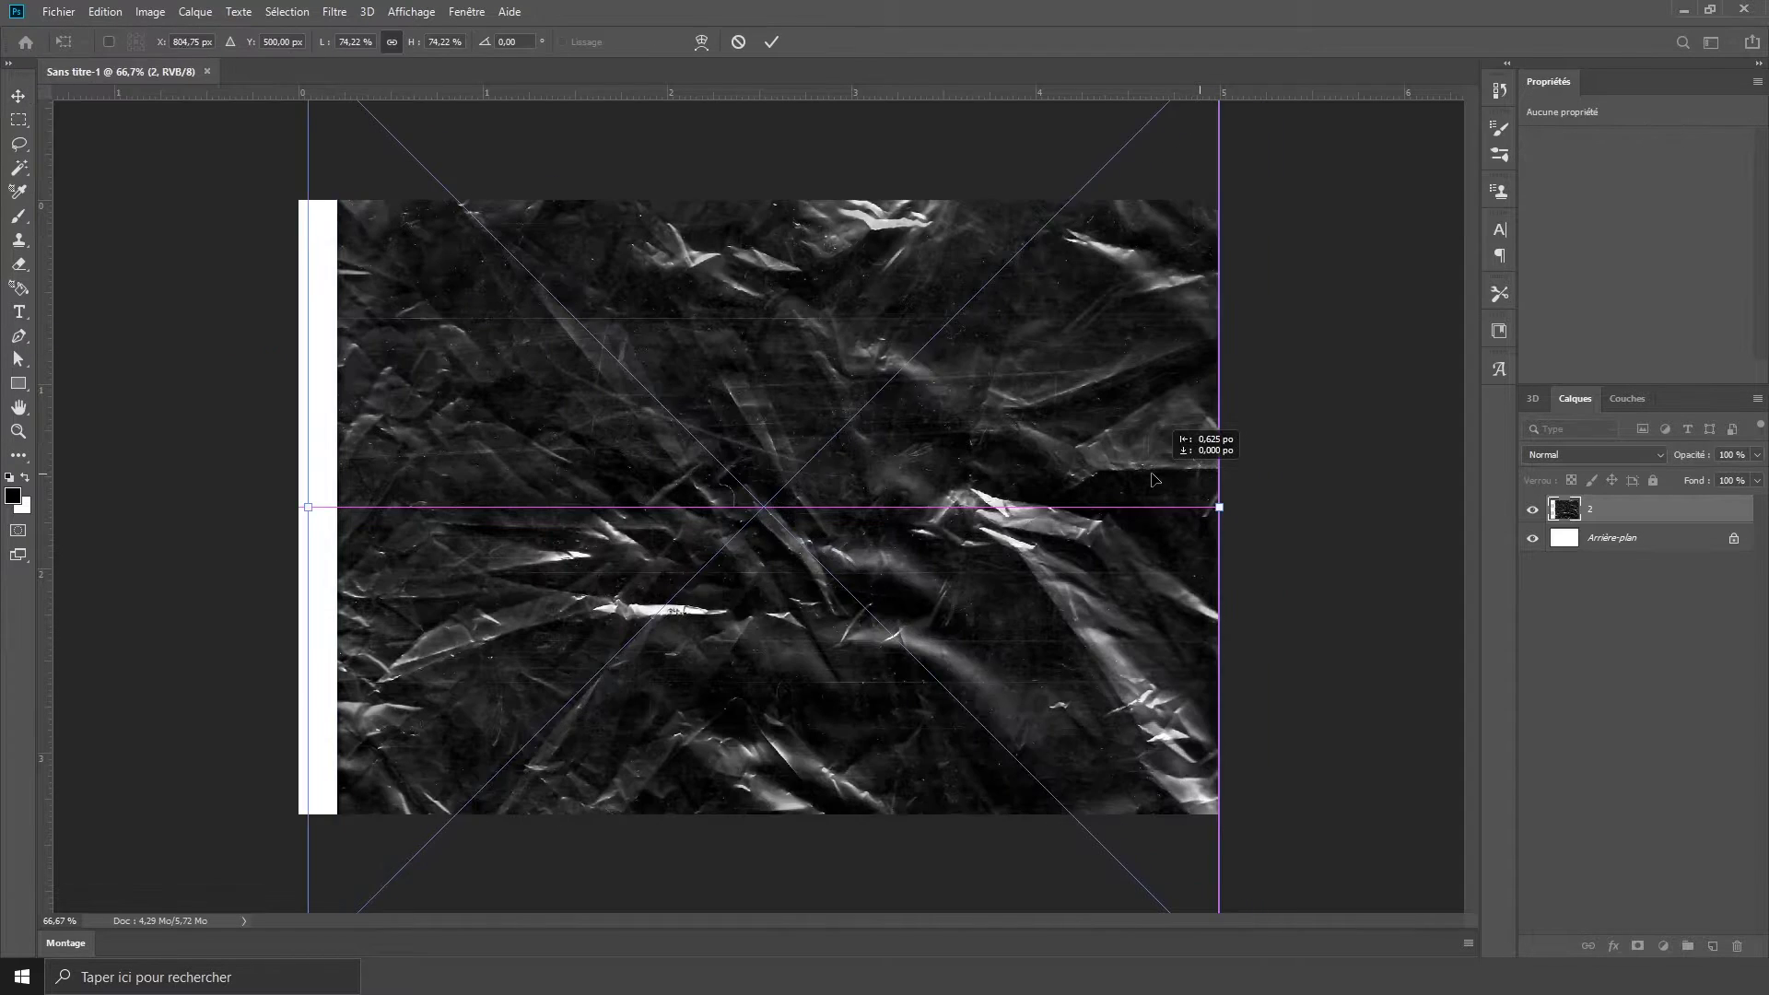
{"action": "mouse_move", "coordinate": [1215, 504]}
{"action": "left_mouse_down"}
{"action": "mouse_move", "coordinate": [1257, 506]}
{"action": "mouse_move", "coordinate": [1204, 525]}
{"action": "left_mouse_up"}
{"action": "key", "text": "Return"}
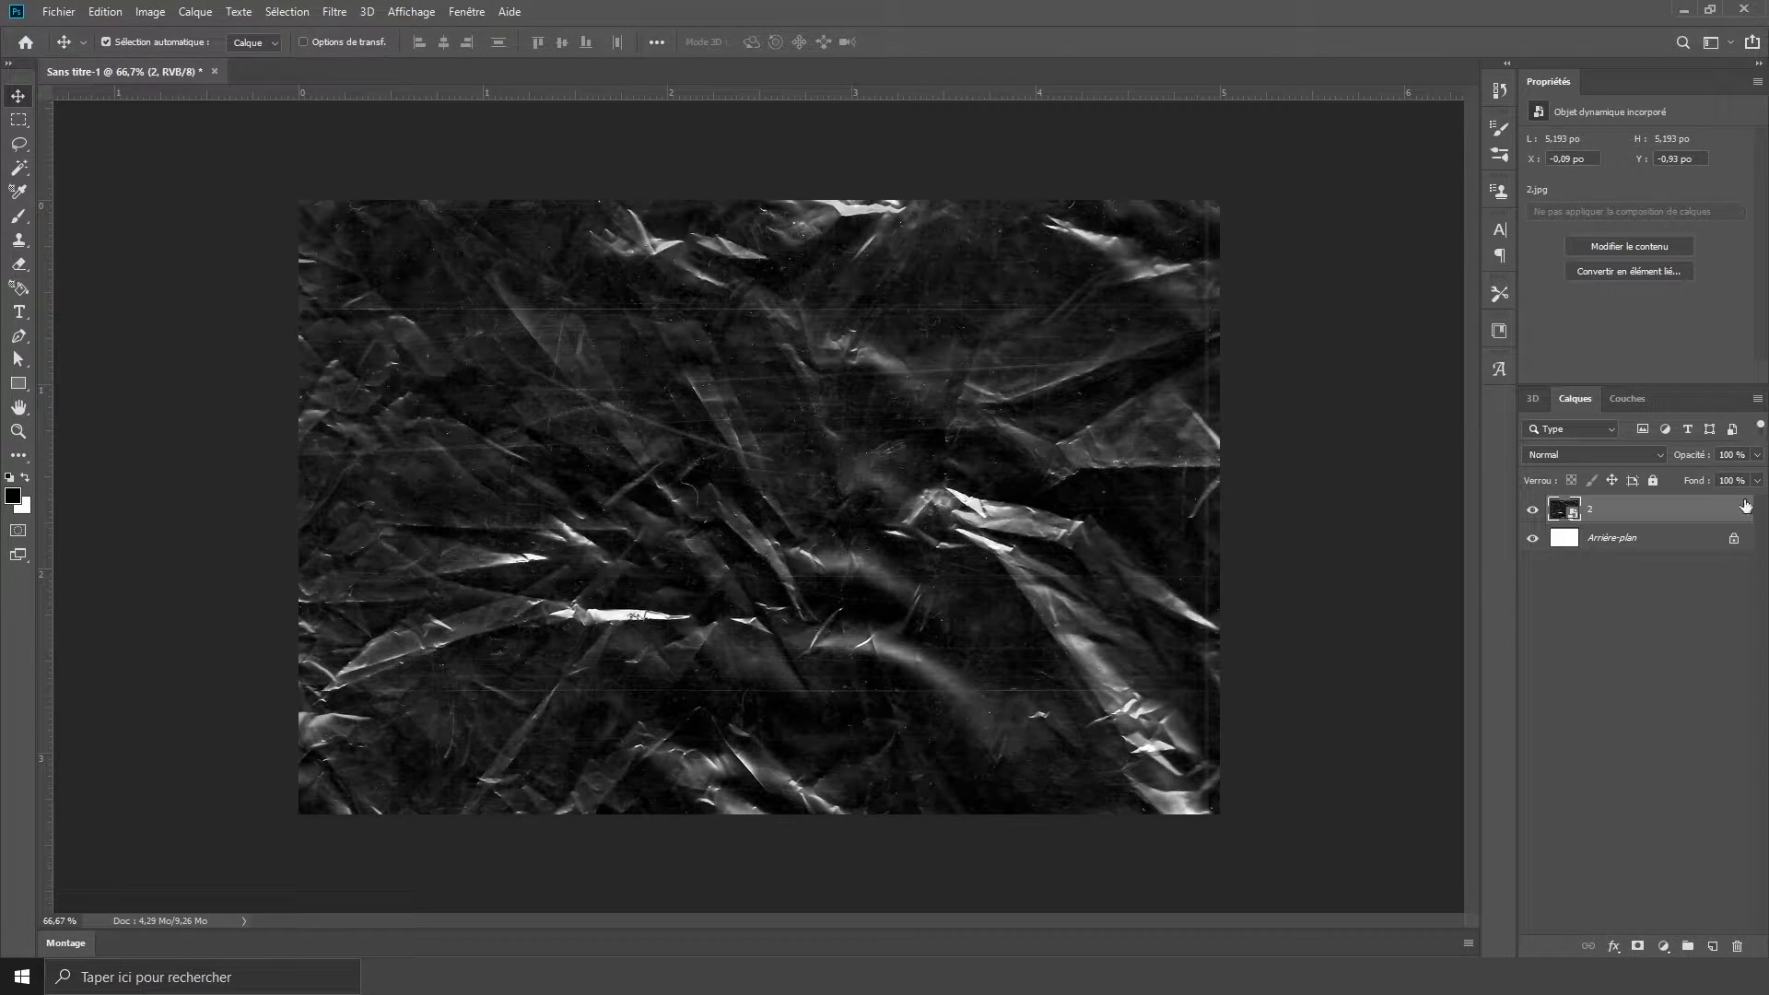
Step: Add a Curves adjustment layer above the texture and pull the lower part of the curve down to deepen the blacks
{"action": "left_click", "coordinate": [1660, 945]}
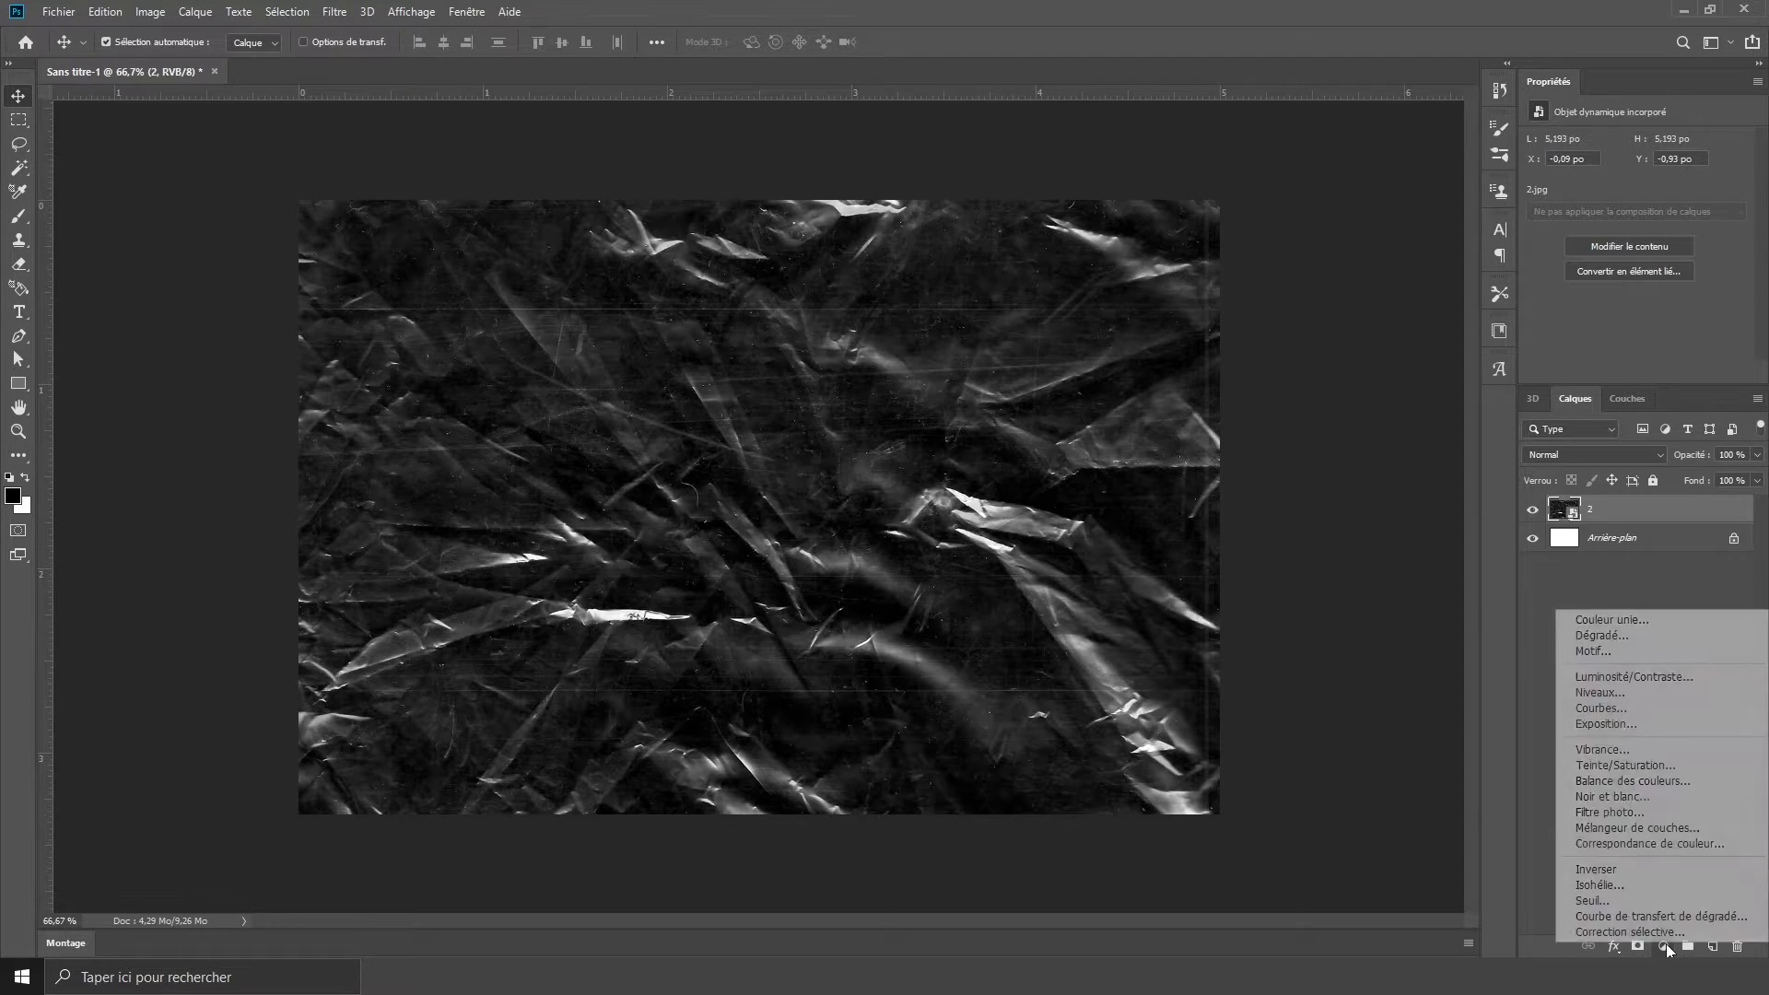
{"action": "left_click", "coordinate": [1656, 709]}
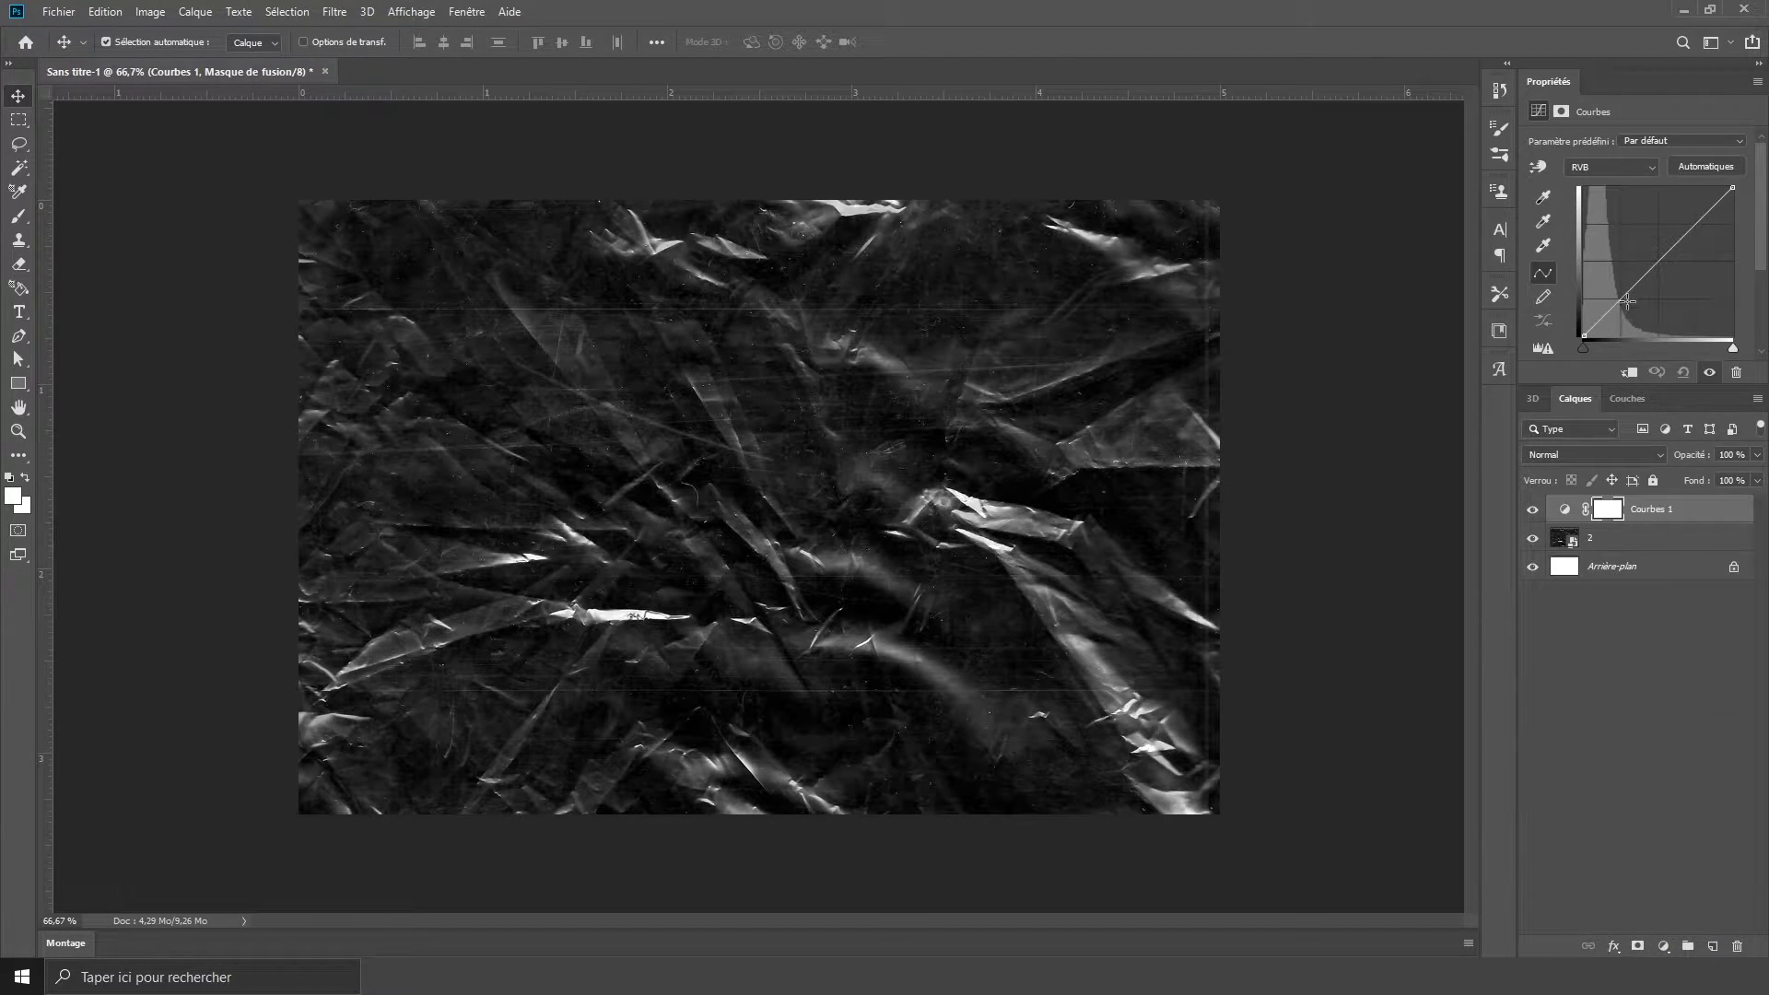
{"action": "left_click_drag", "start_coordinate": [1615, 298], "coordinate": [1632, 328]}
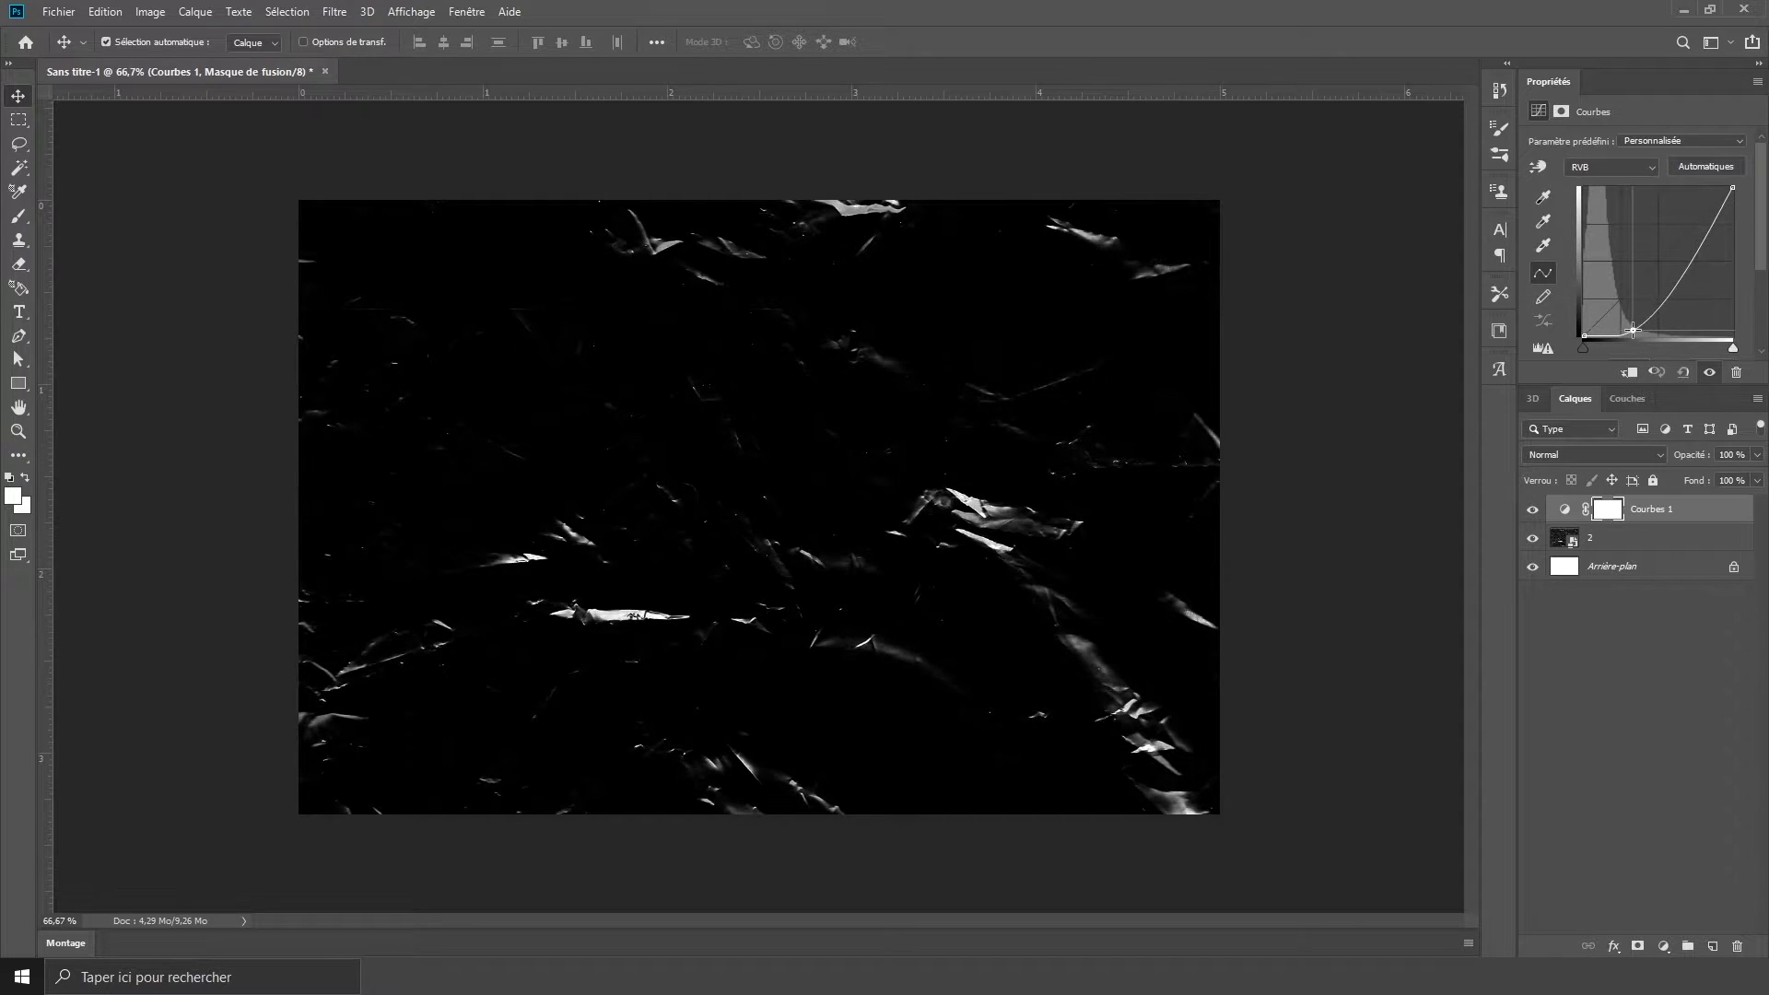
{"action": "left_click", "coordinate": [1631, 619]}
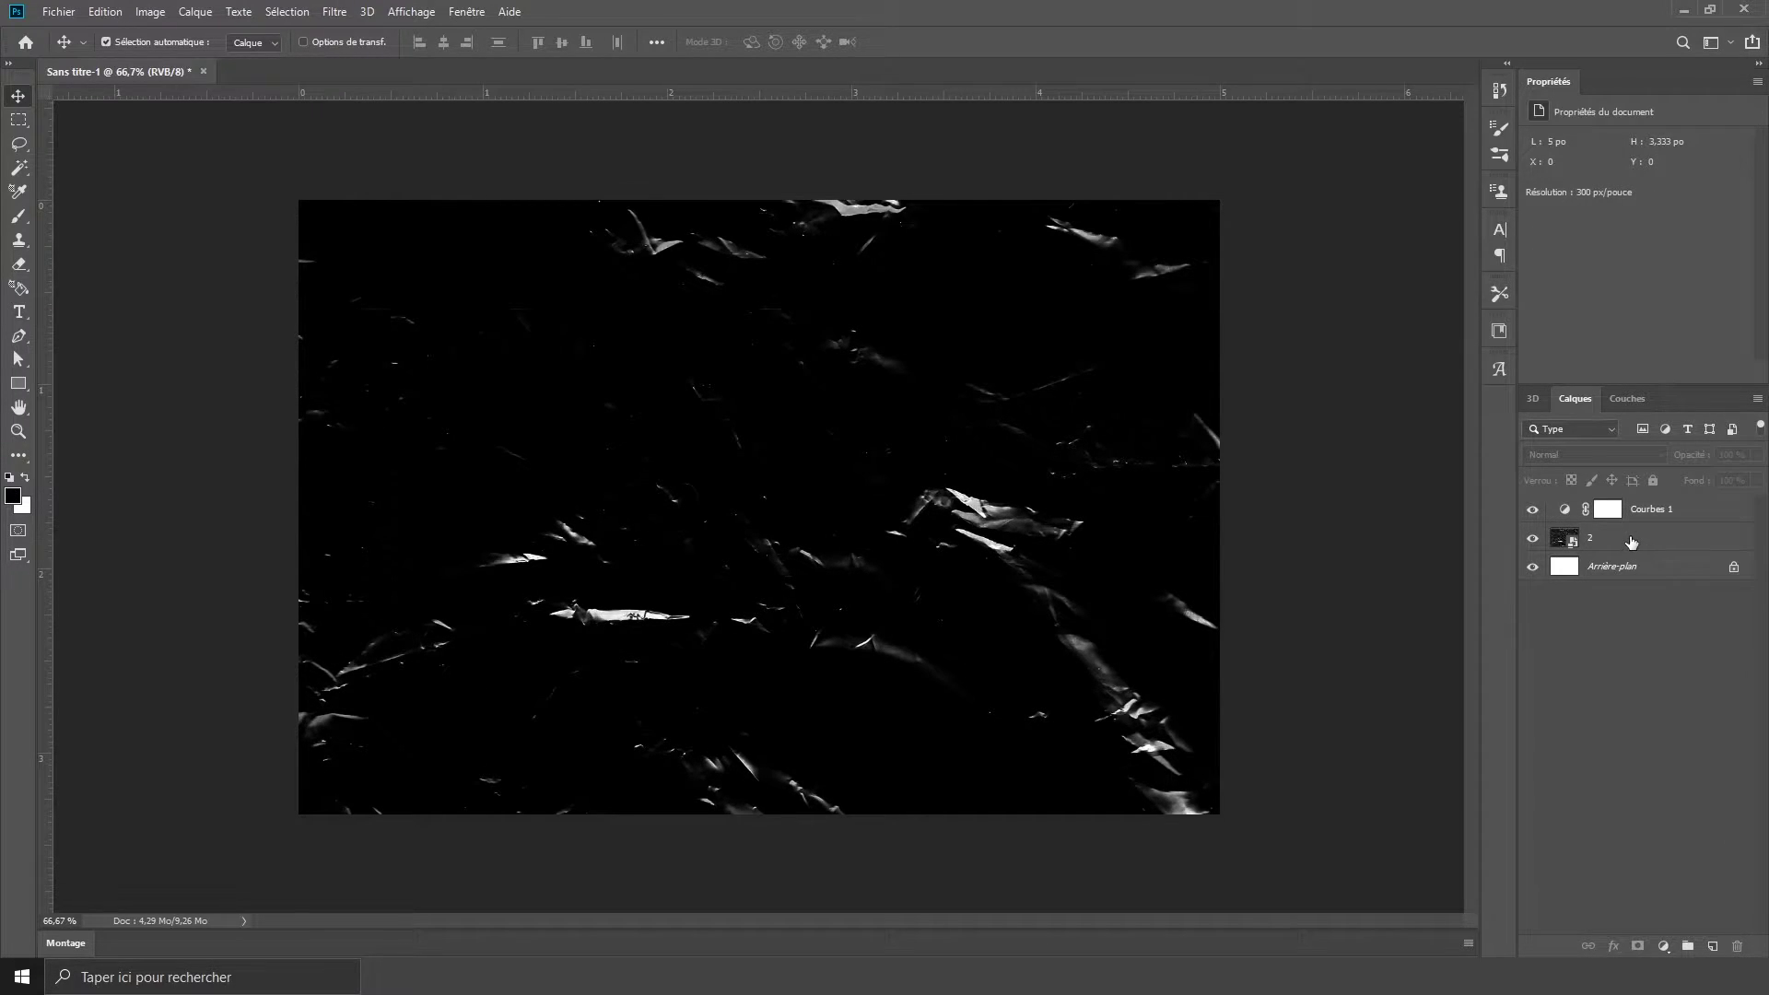
Step: Start a horizontal text layer above the Curves layer and set its font to Integral CF Extra Bold
{"action": "left_click", "coordinate": [1681, 510]}
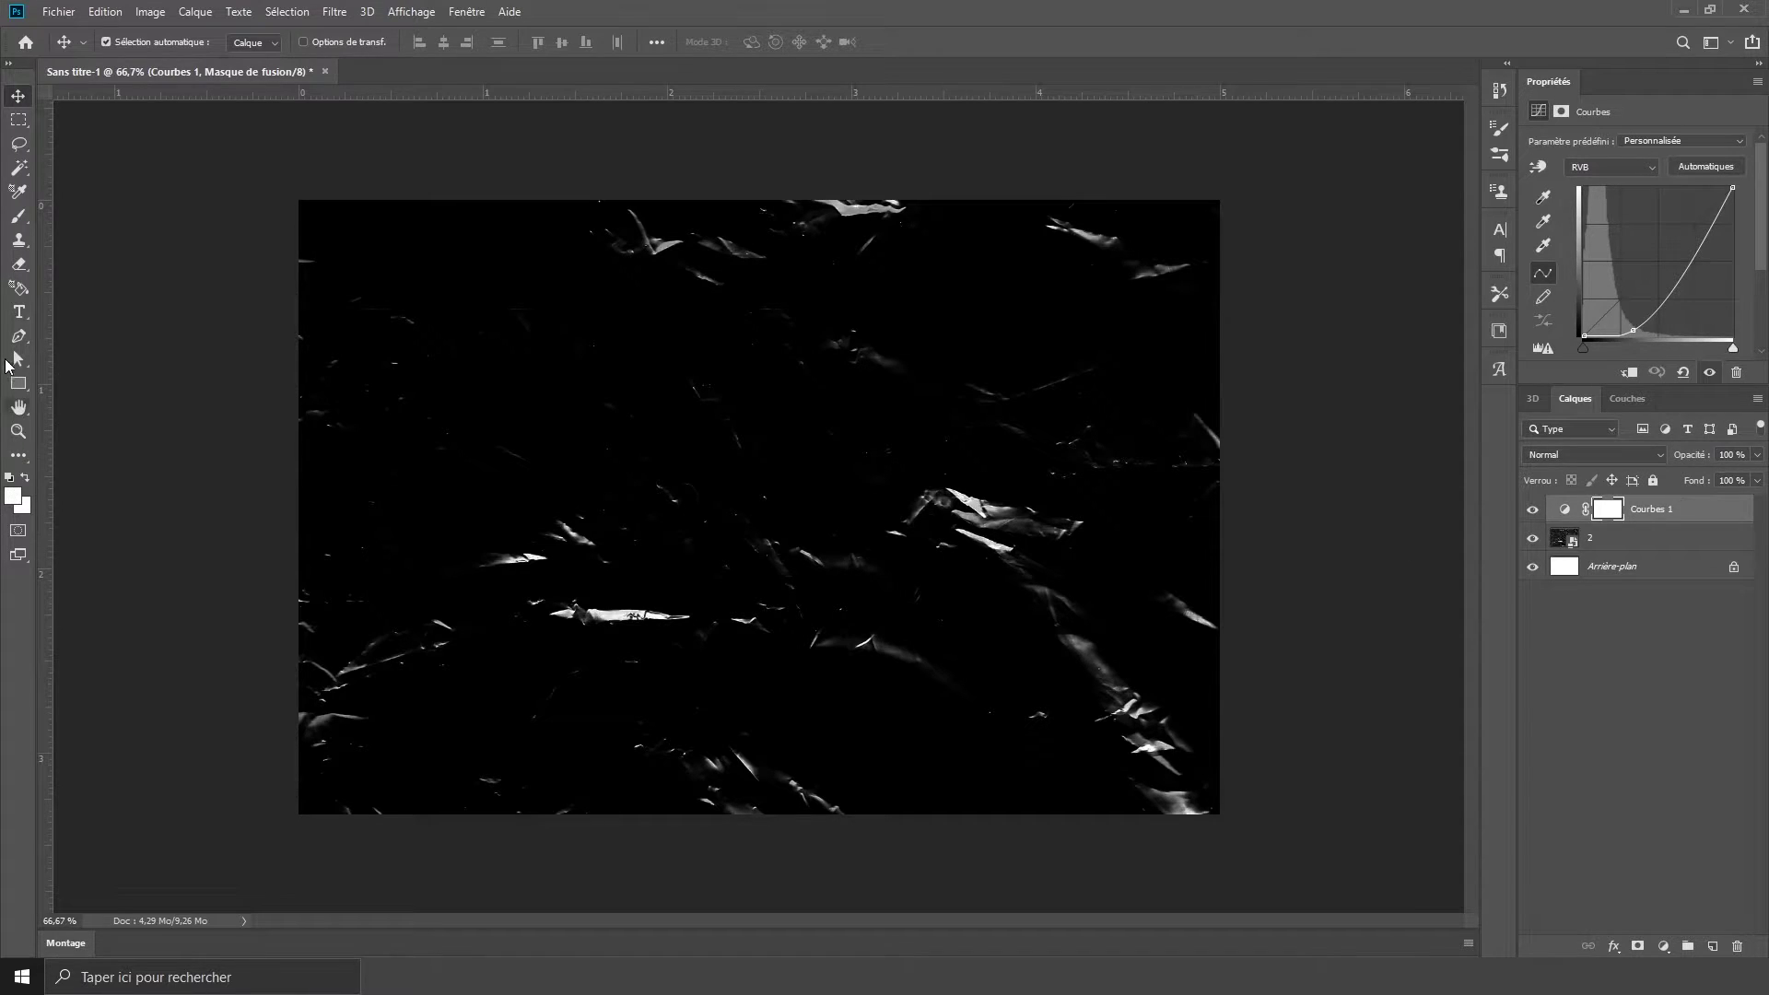
{"action": "left_click", "coordinate": [19, 314]}
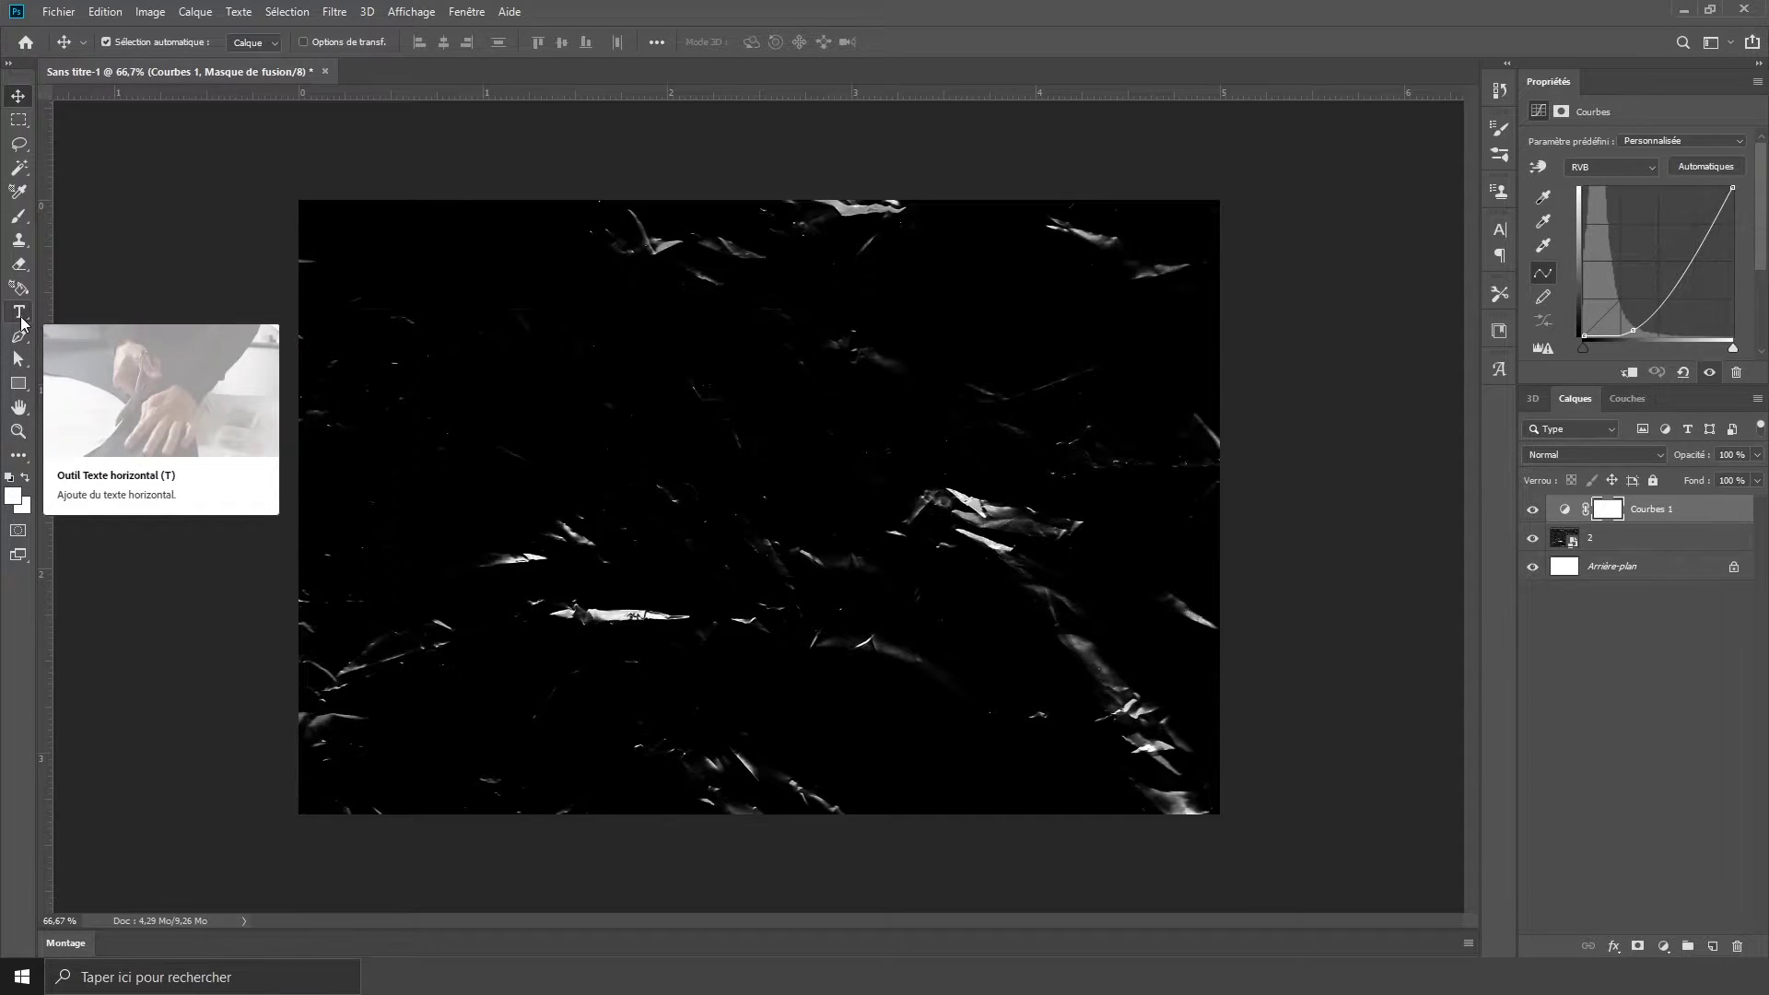
{"action": "left_click", "coordinate": [655, 488]}
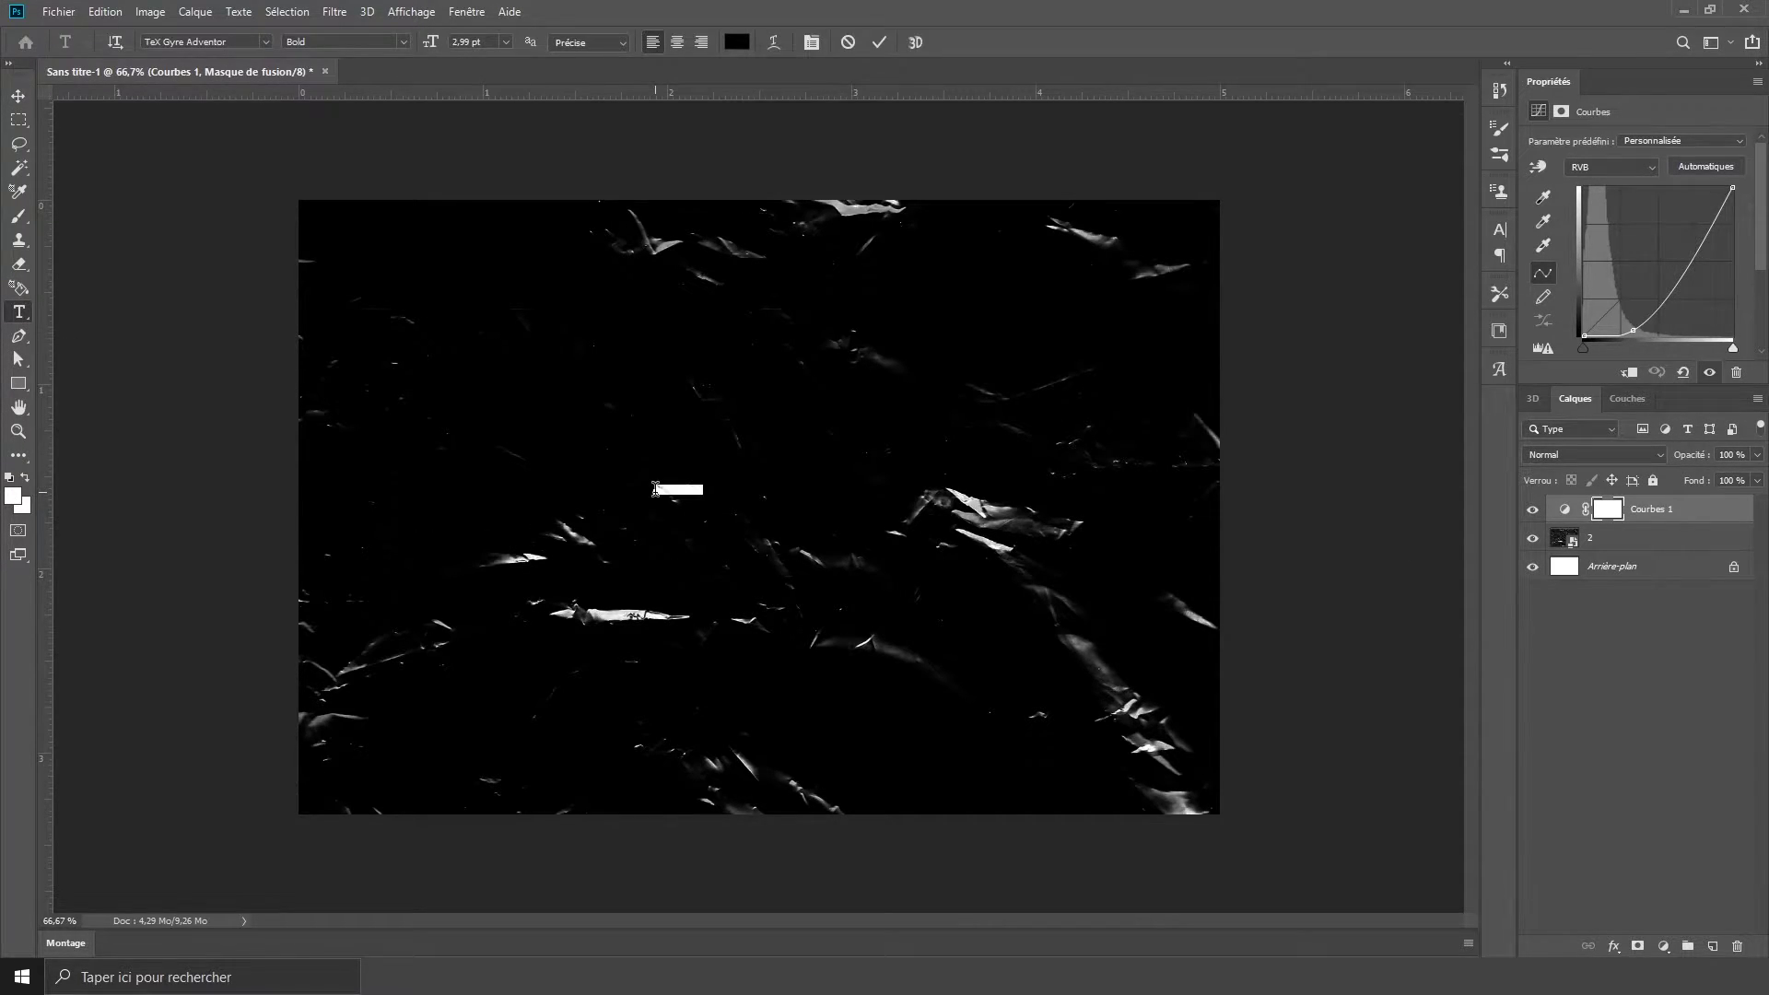
{"action": "key", "text": "BackSpace"}
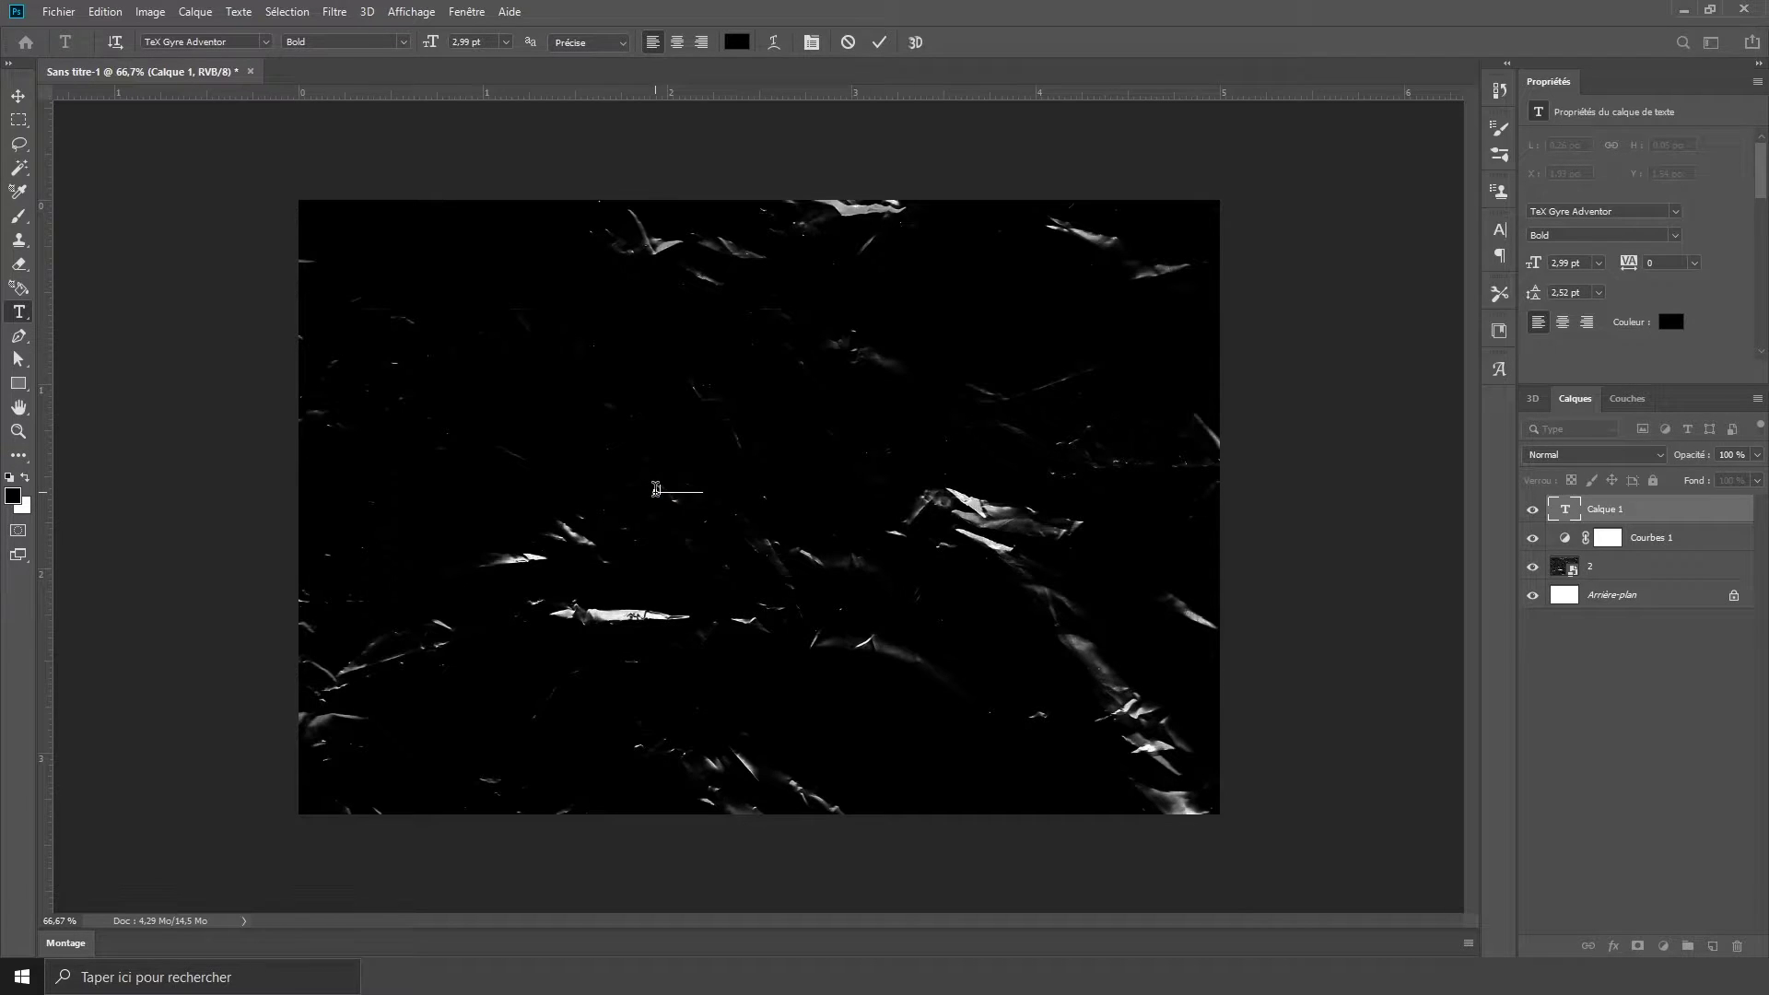
{"action": "left_click_drag", "start_coordinate": [670, 491], "coordinate": [601, 500]}
{"action": "left_click", "coordinate": [245, 41]}
{"action": "type", "text": "in"}
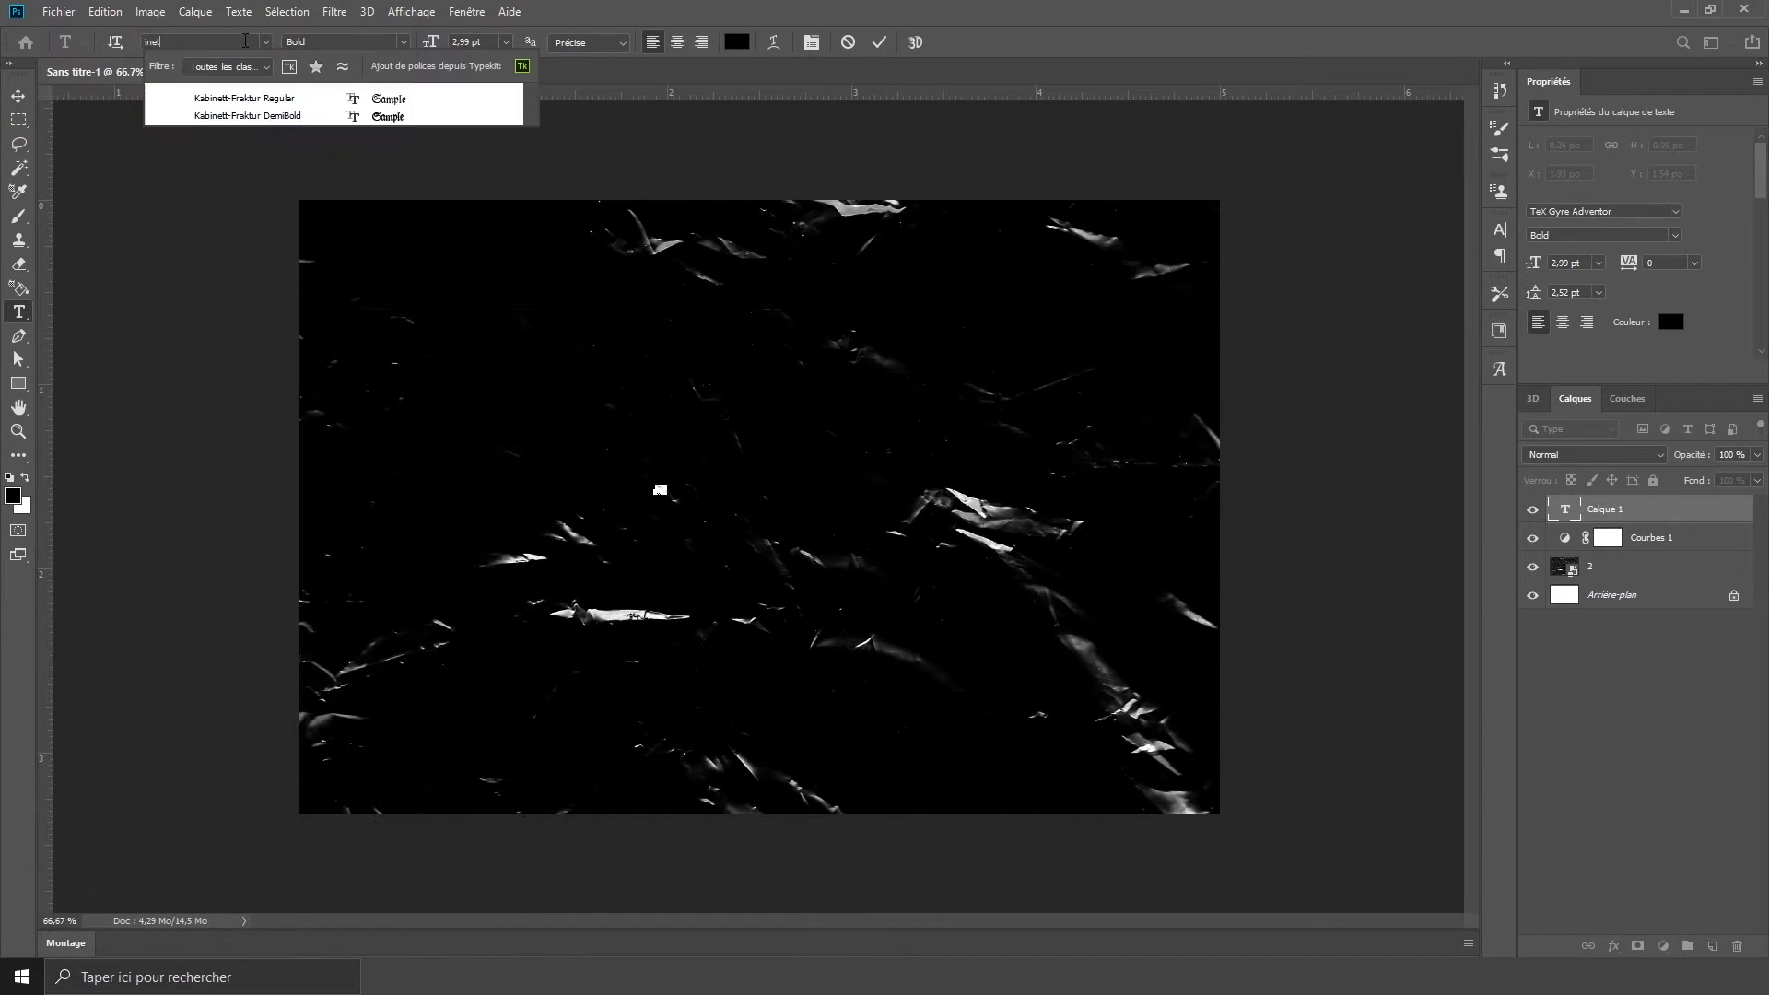
{"action": "type", "text": "teg"}
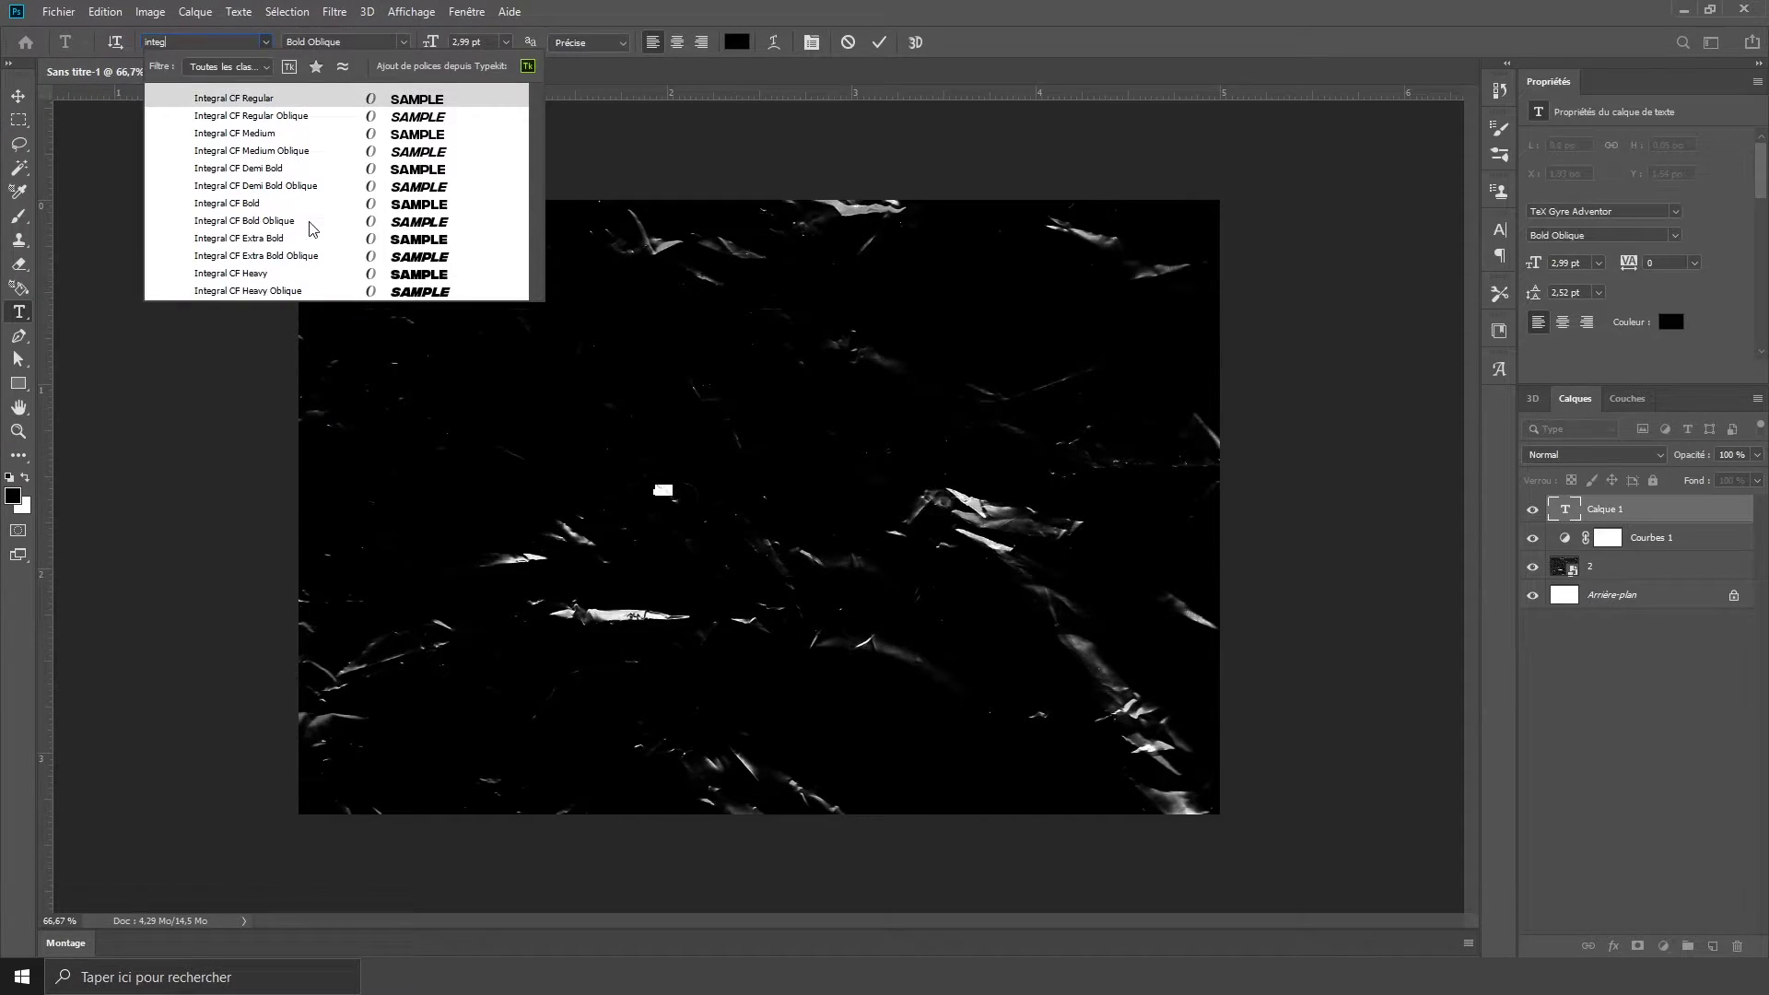
{"action": "left_click", "coordinate": [316, 238]}
Step: Enlarge the text with Free Transform and move it to the middle of the canvas
{"action": "left_click", "coordinate": [18, 96]}
{"action": "key", "text": "ctrl+t"}
{"action": "left_click_drag", "start_coordinate": [669, 483], "coordinate": [1055, 275]}
{"action": "left_click_drag", "start_coordinate": [973, 388], "coordinate": [564, 488]}
{"action": "key", "text": "Return"}
Step: Change the text color to a muted pink so it stands out from the black background
{"action": "left_click", "coordinate": [18, 312]}
{"action": "left_click", "coordinate": [737, 43]}
{"action": "left_click", "coordinate": [1027, 692]}
{"action": "left_click", "coordinate": [1391, 622]}
Step: Complete the text so it reads "text" and center the word on the canvas
{"action": "left_click", "coordinate": [564, 488]}
{"action": "type", "text": "t"}
{"action": "left_click", "coordinate": [19, 97]}
{"action": "left_click_drag", "start_coordinate": [899, 483], "coordinate": [829, 484]}
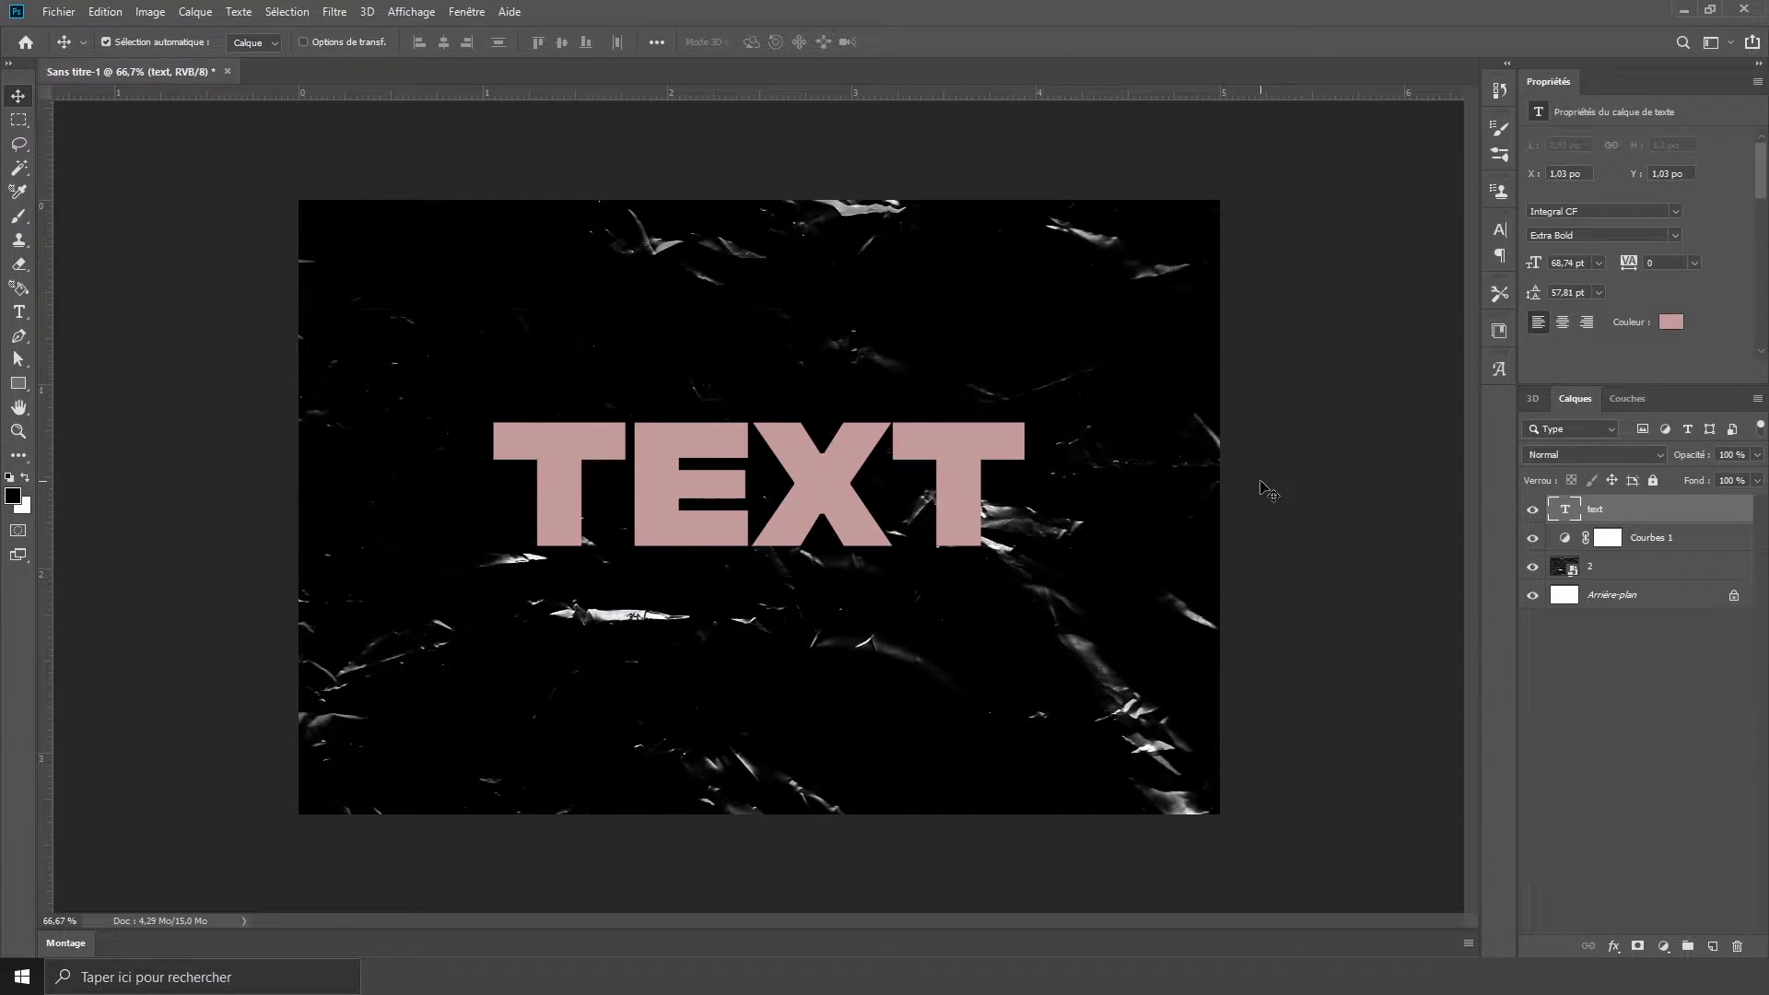
Step: Add a Color Overlay style to the text layer using red ff0000
{"action": "double_click", "coordinate": [1689, 512]}
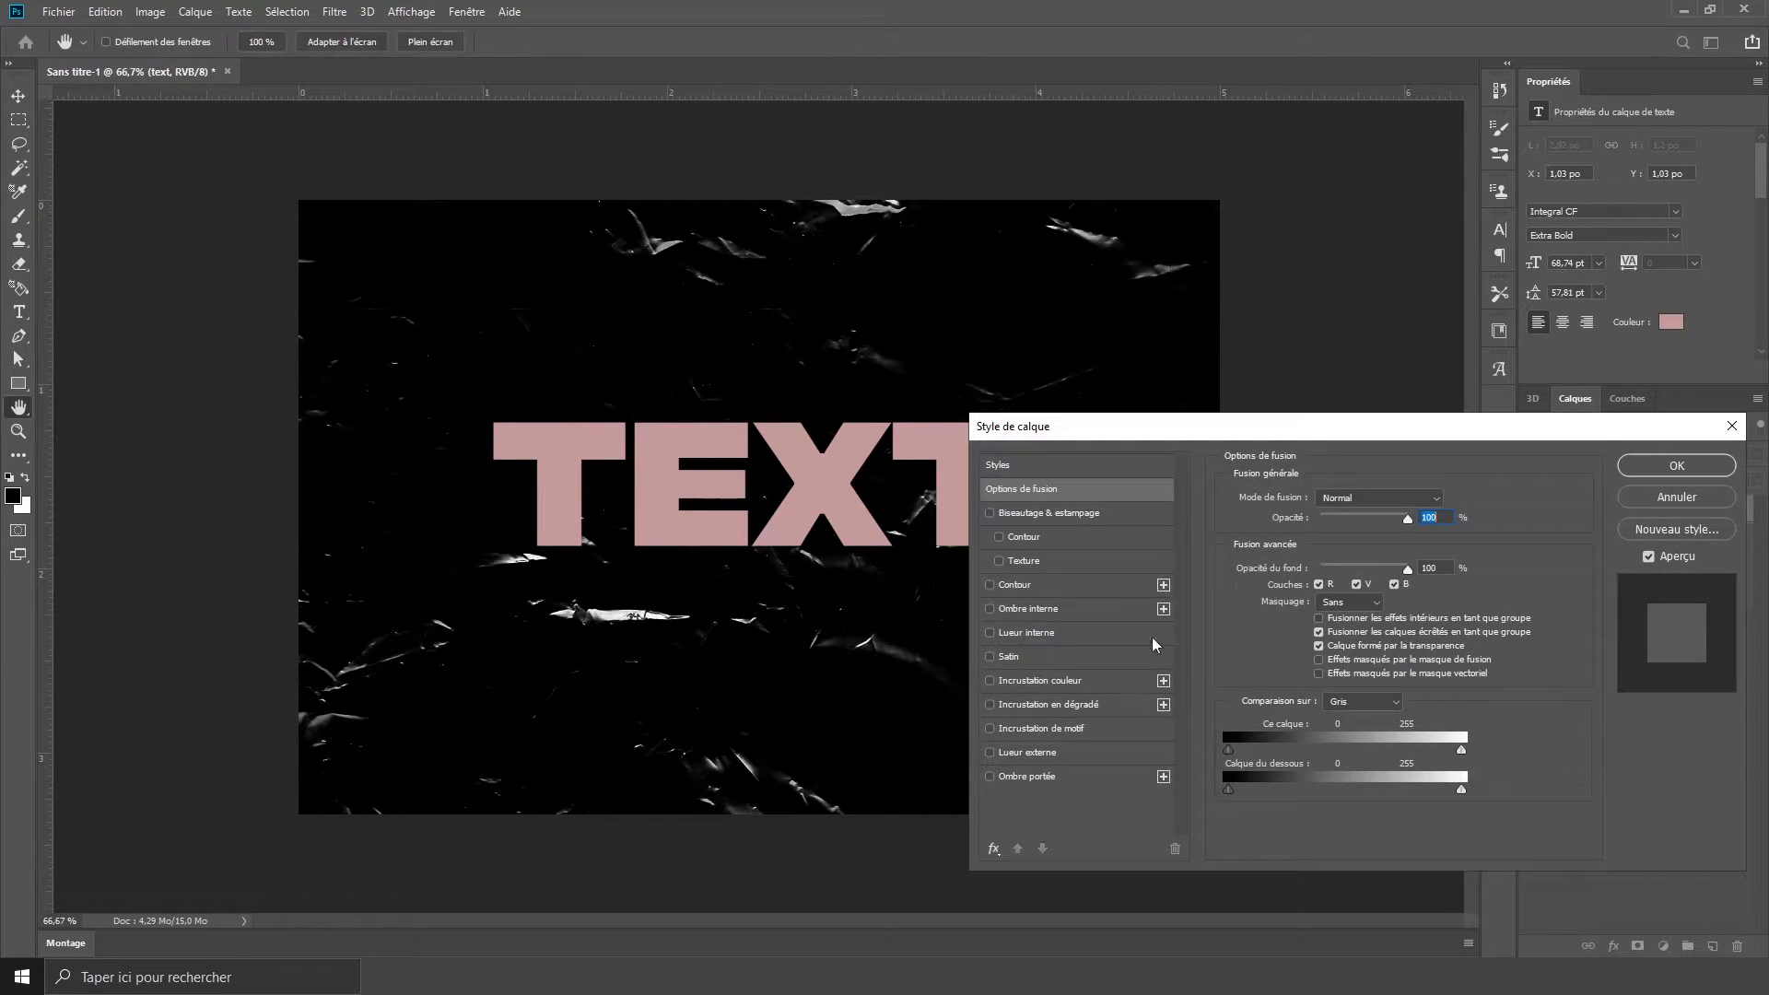
{"action": "left_click", "coordinate": [1094, 681]}
{"action": "left_click", "coordinate": [1454, 500]}
{"action": "type", "text": "ff0000"}
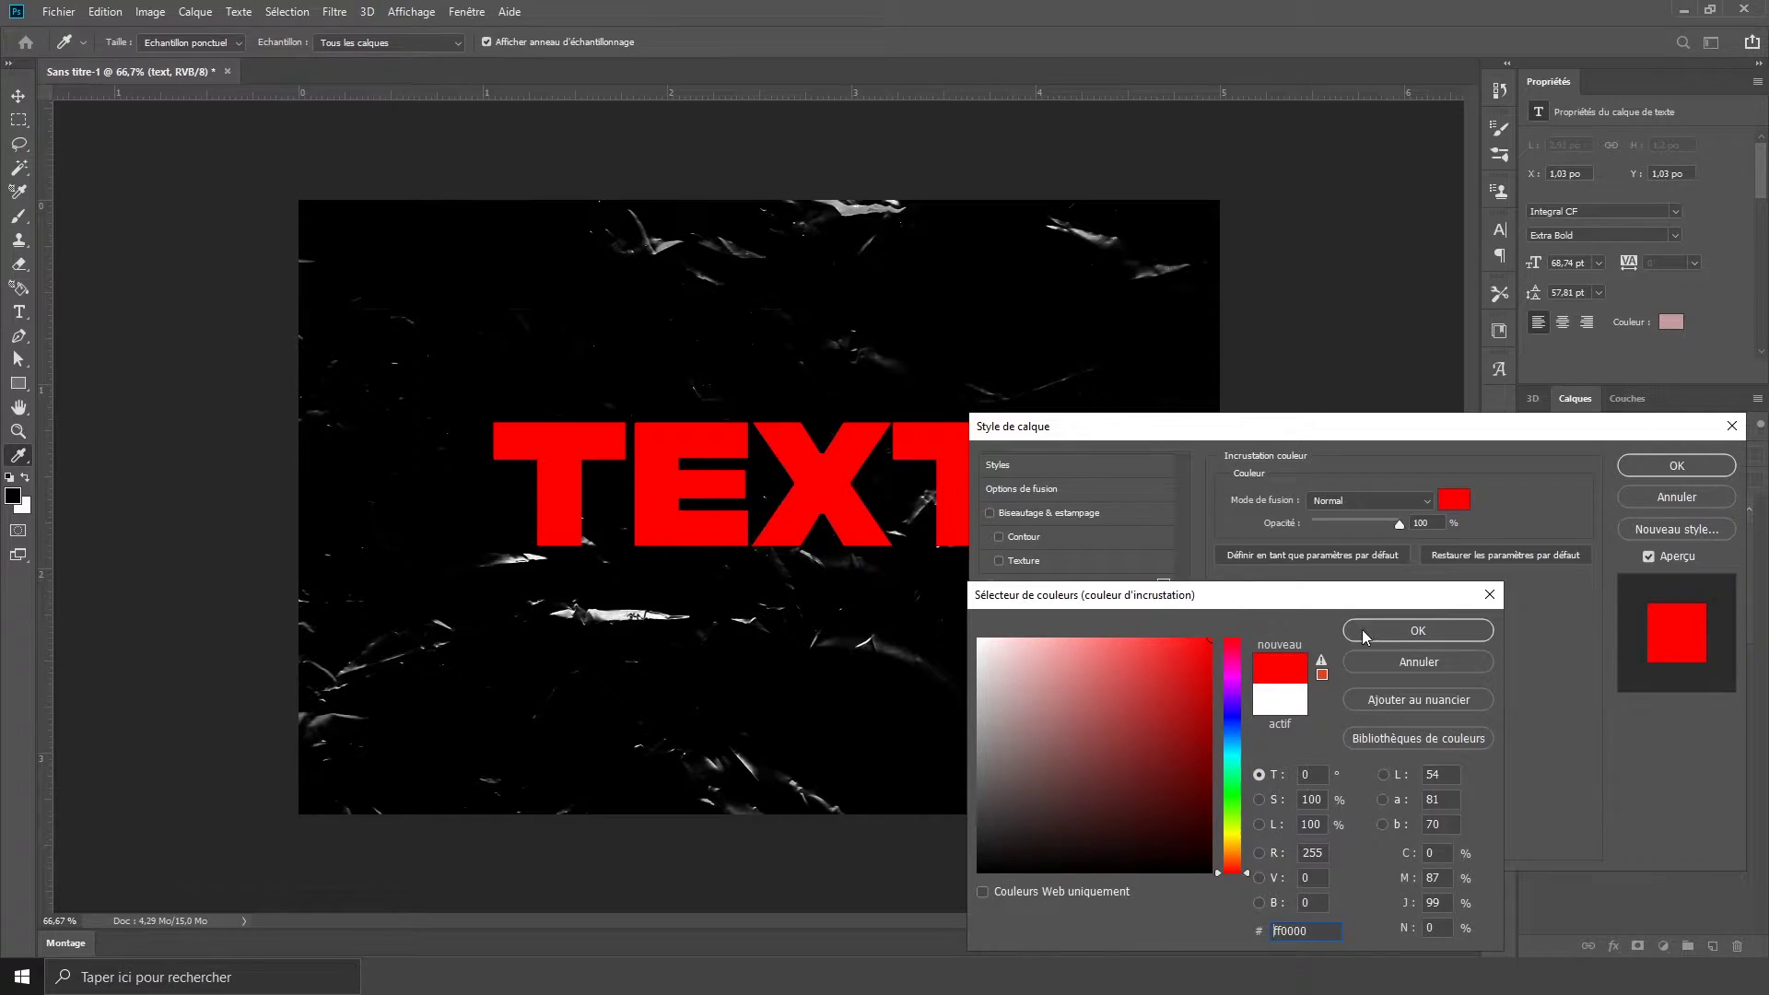
{"action": "left_click", "coordinate": [1363, 631]}
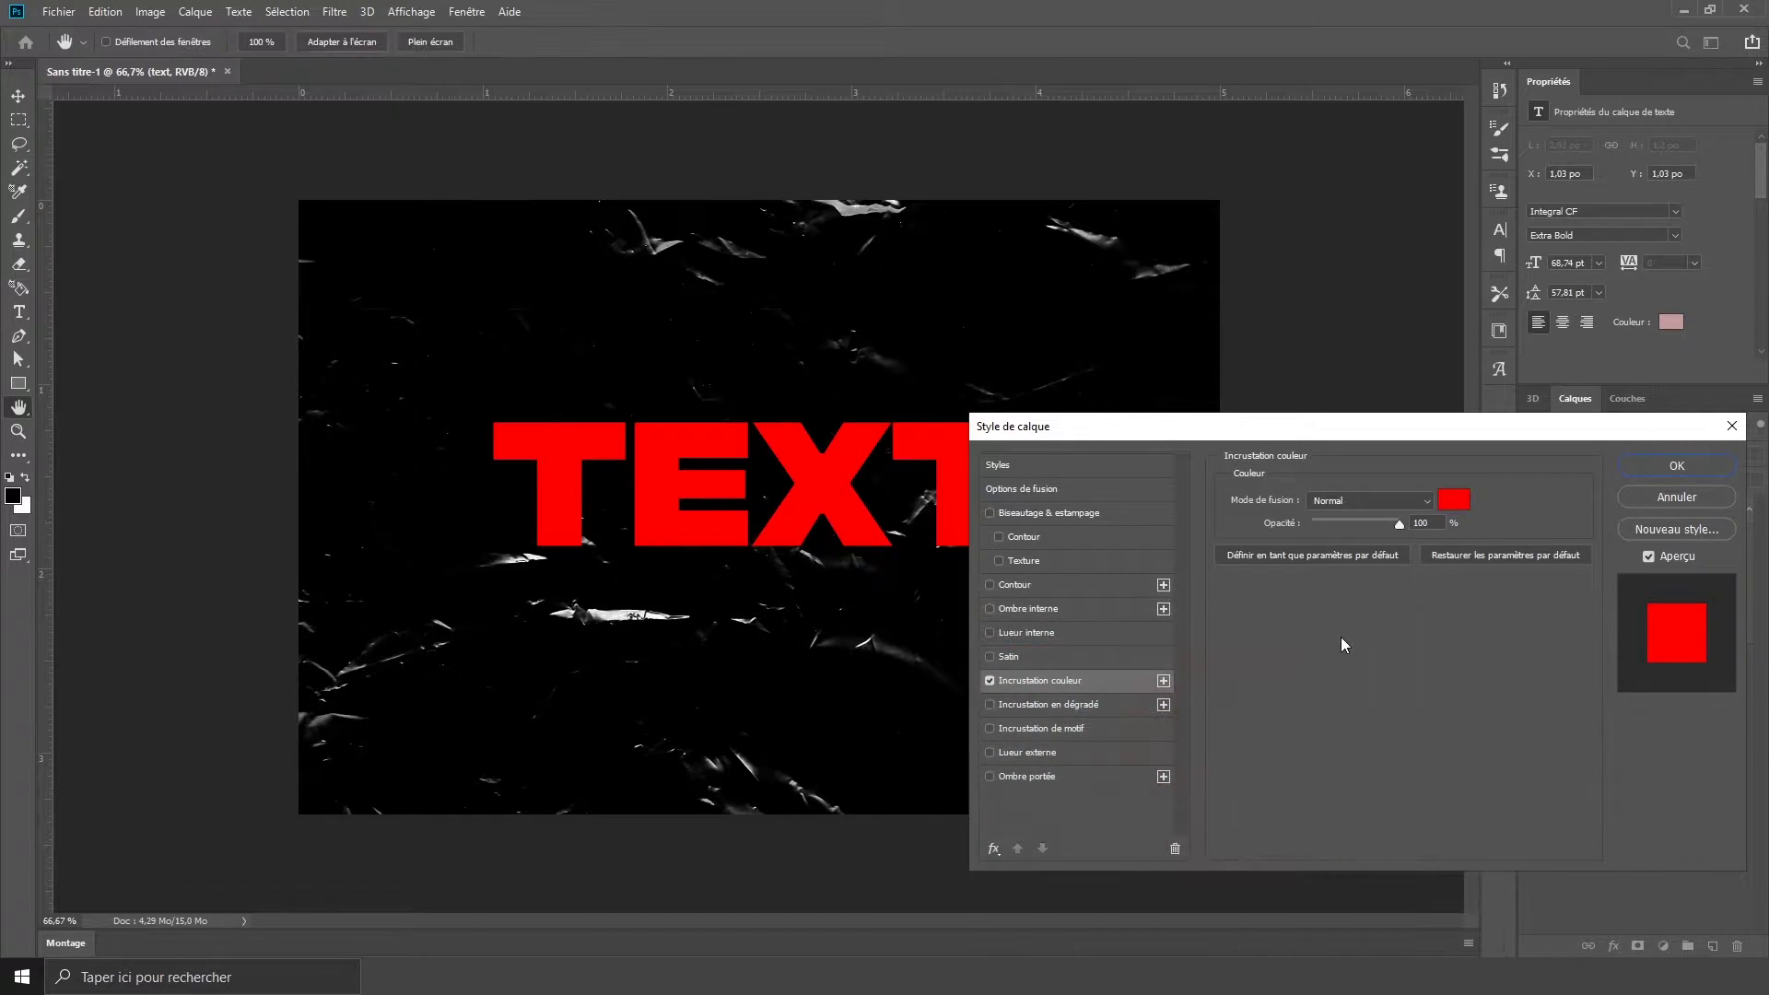
Step: Add an Inner Glow style to the text with a size of 32 px and the yellow color eaff00
{"action": "left_click", "coordinate": [1069, 634]}
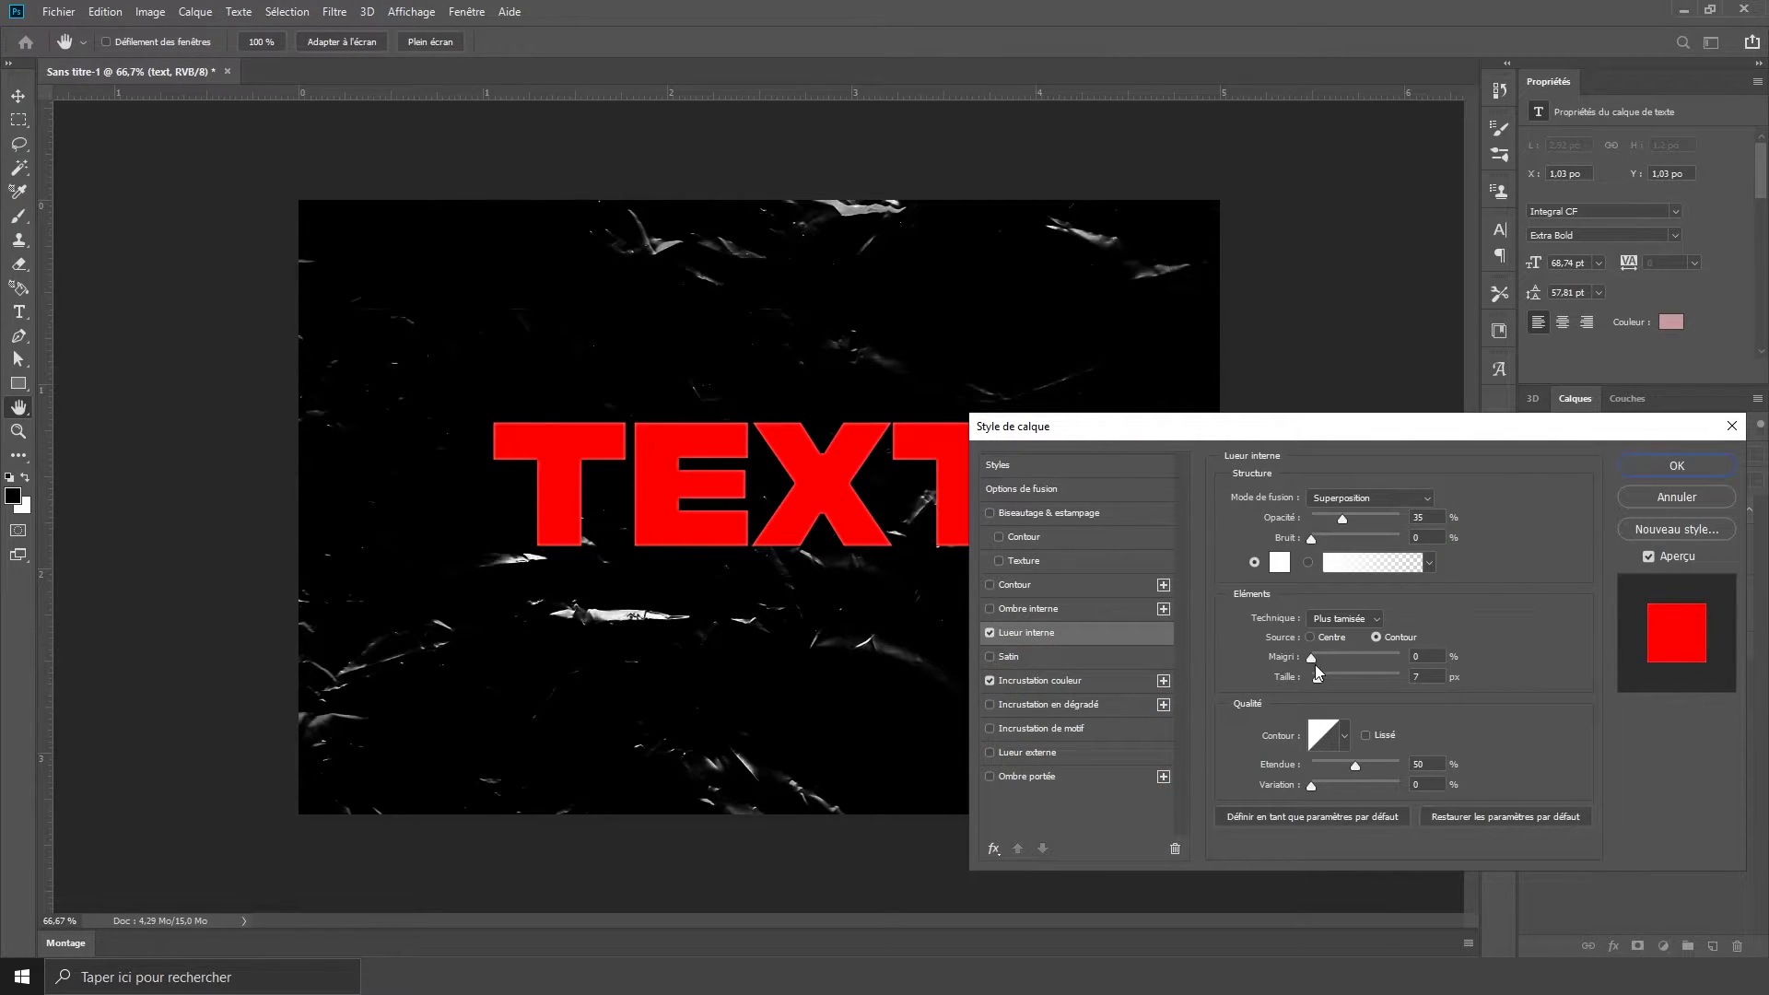
{"action": "left_click_drag", "start_coordinate": [1318, 684], "coordinate": [1329, 682]}
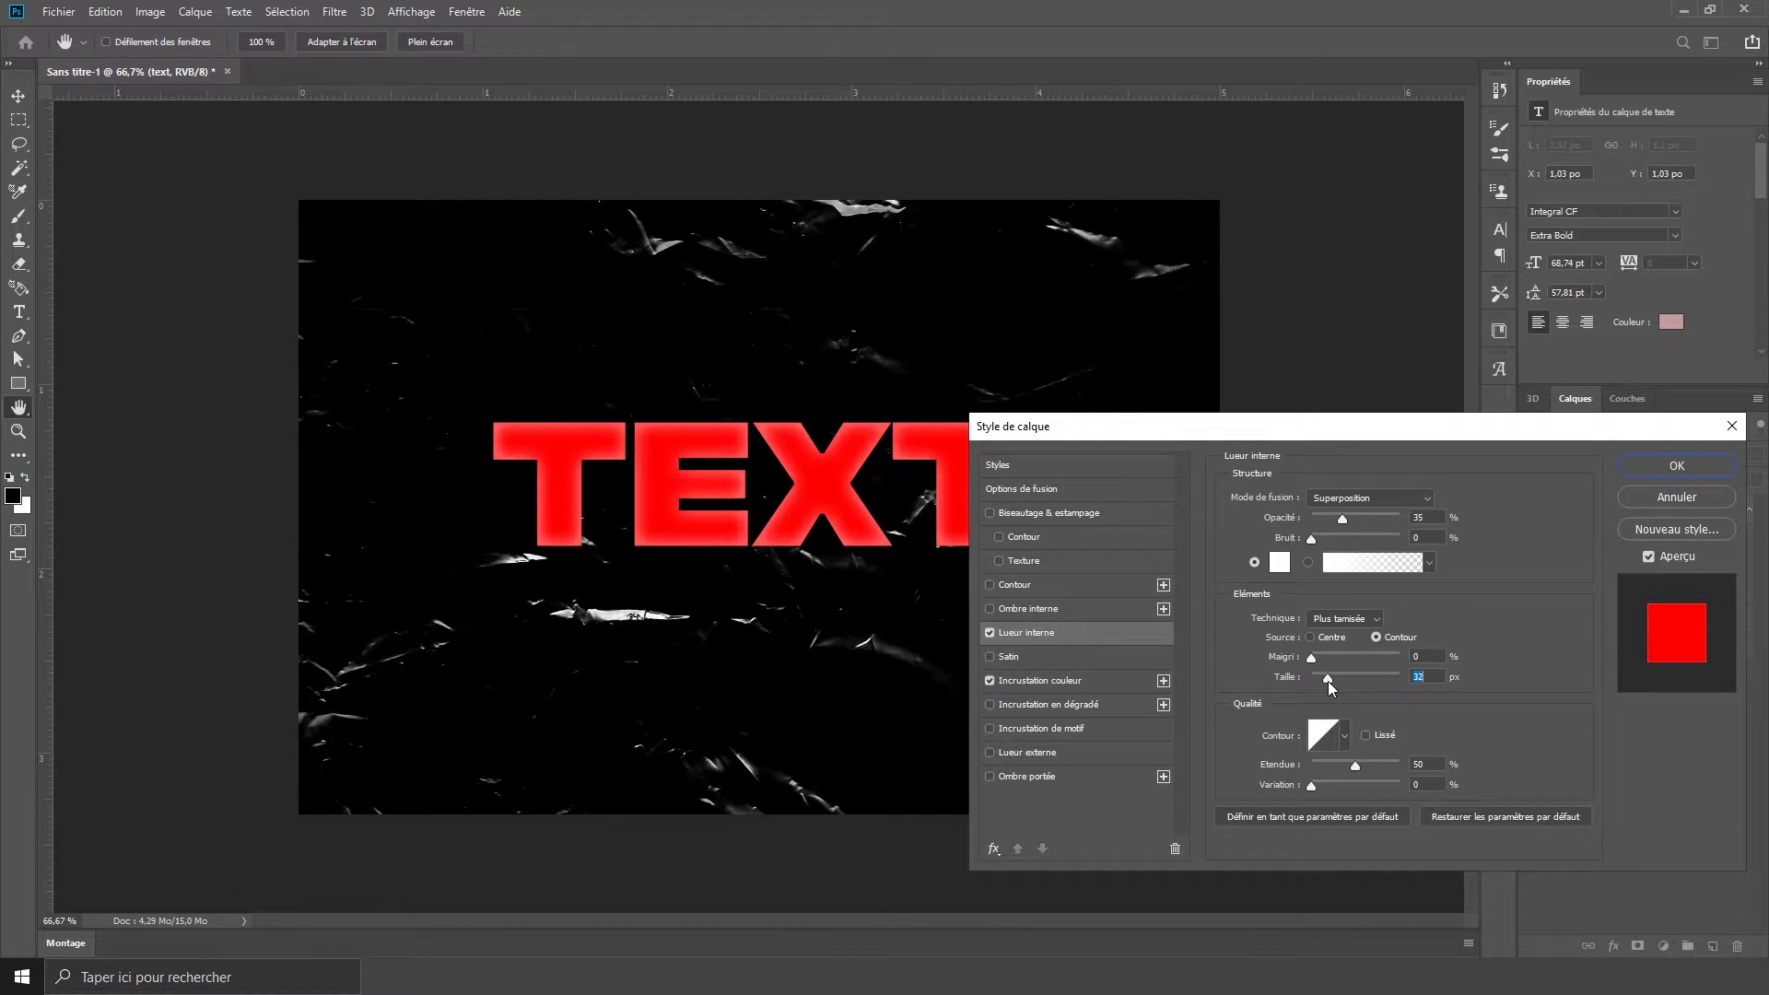
{"action": "left_click", "coordinate": [1279, 562]}
{"action": "left_click_drag", "start_coordinate": [1235, 777], "coordinate": [1236, 832]}
{"action": "left_click", "coordinate": [1211, 639]}
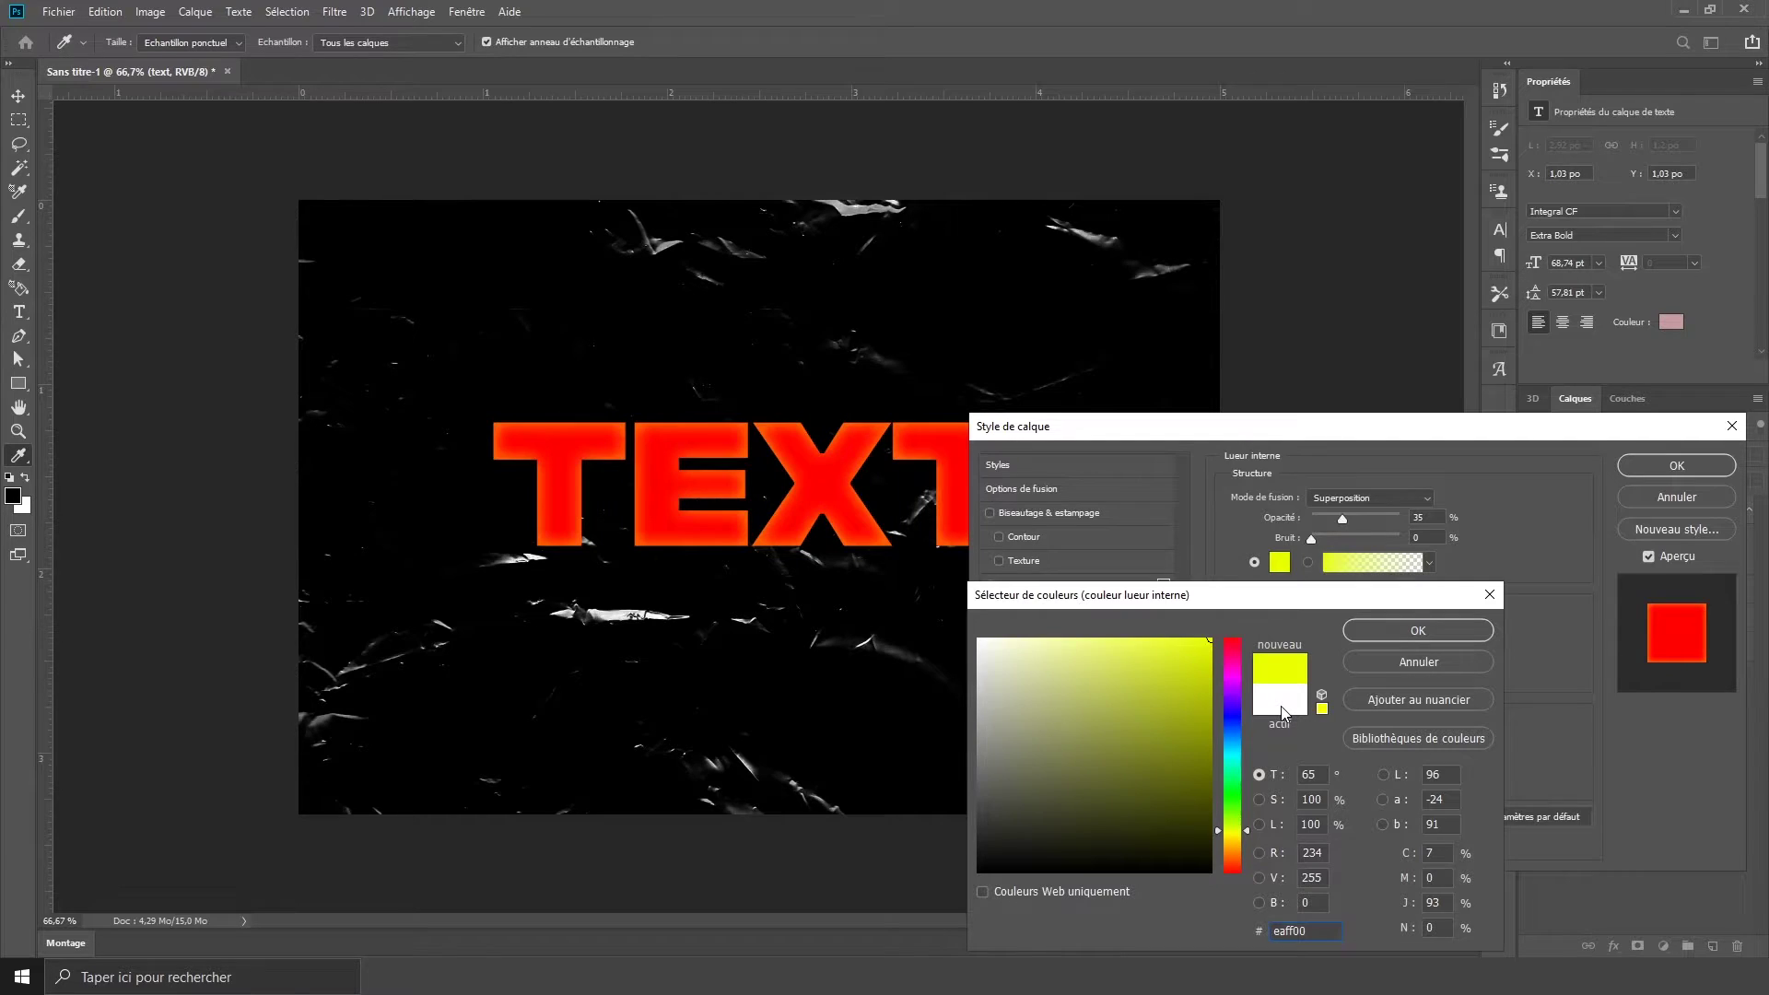
{"action": "left_click", "coordinate": [1373, 630]}
Step: Set the Inner Glow to Normal blend mode with 47% opacity, keep its 32 px size, and apply the layer style
{"action": "left_click_drag", "start_coordinate": [1345, 518], "coordinate": [1385, 522]}
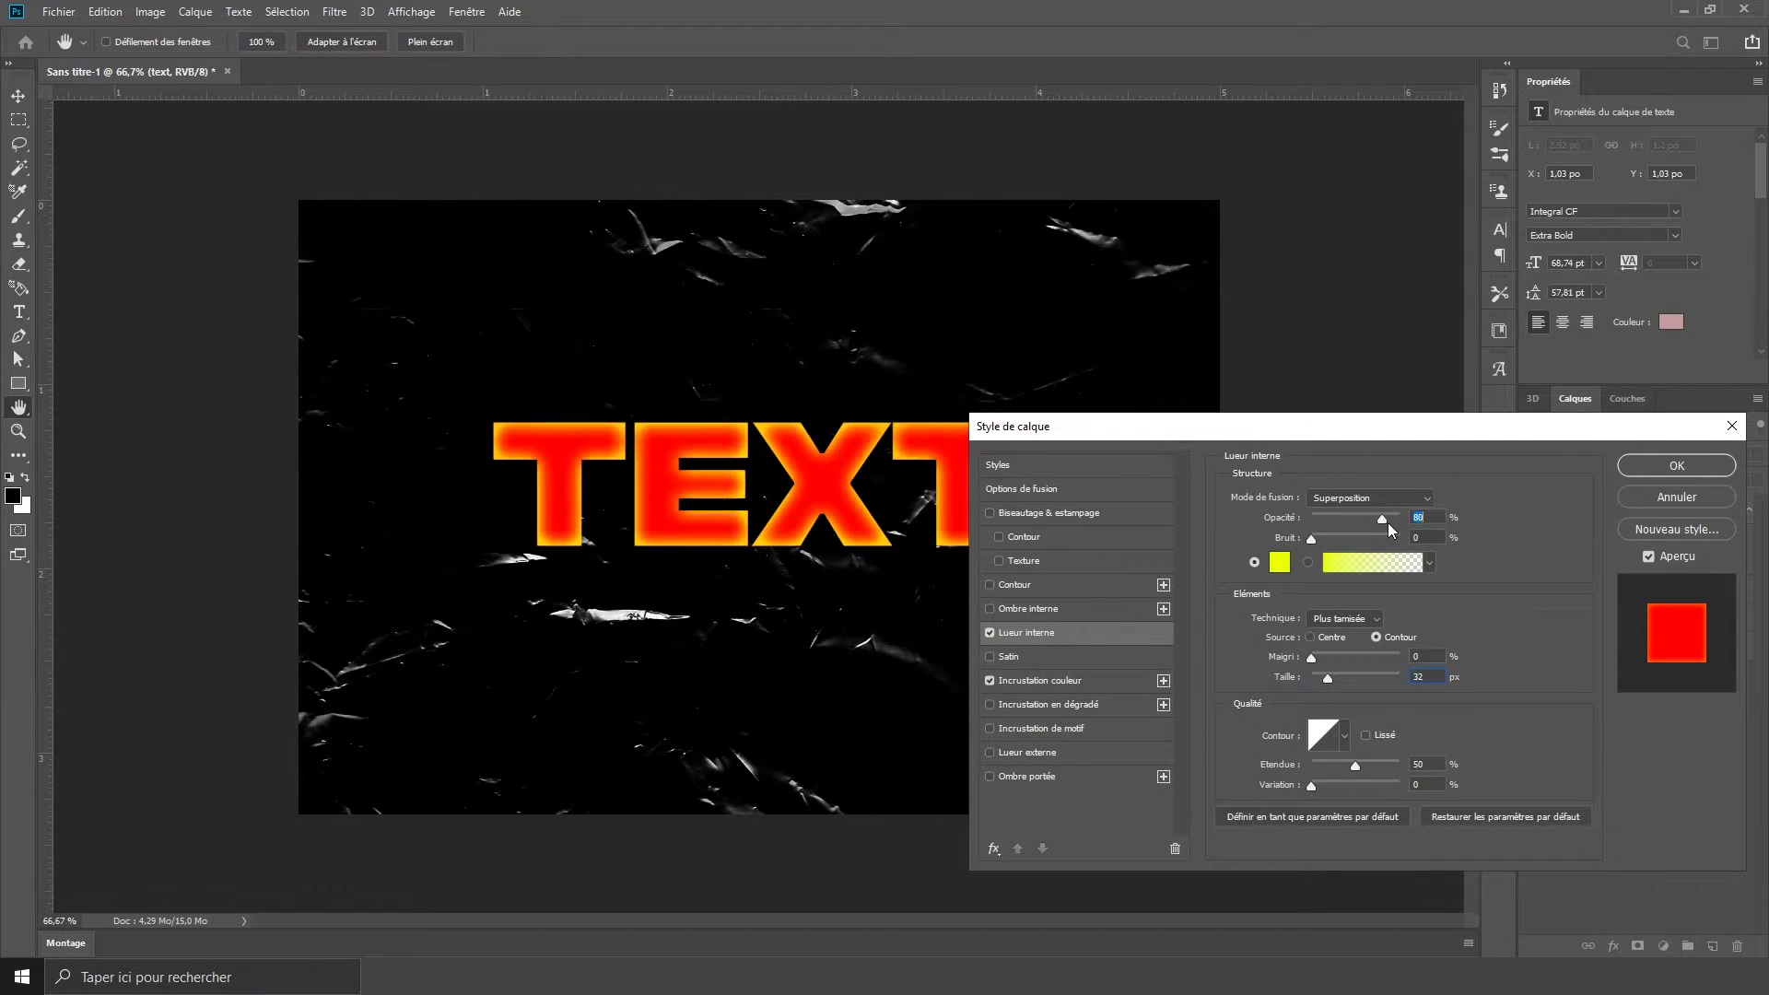
{"action": "left_click_drag", "start_coordinate": [1381, 524], "coordinate": [1352, 516]}
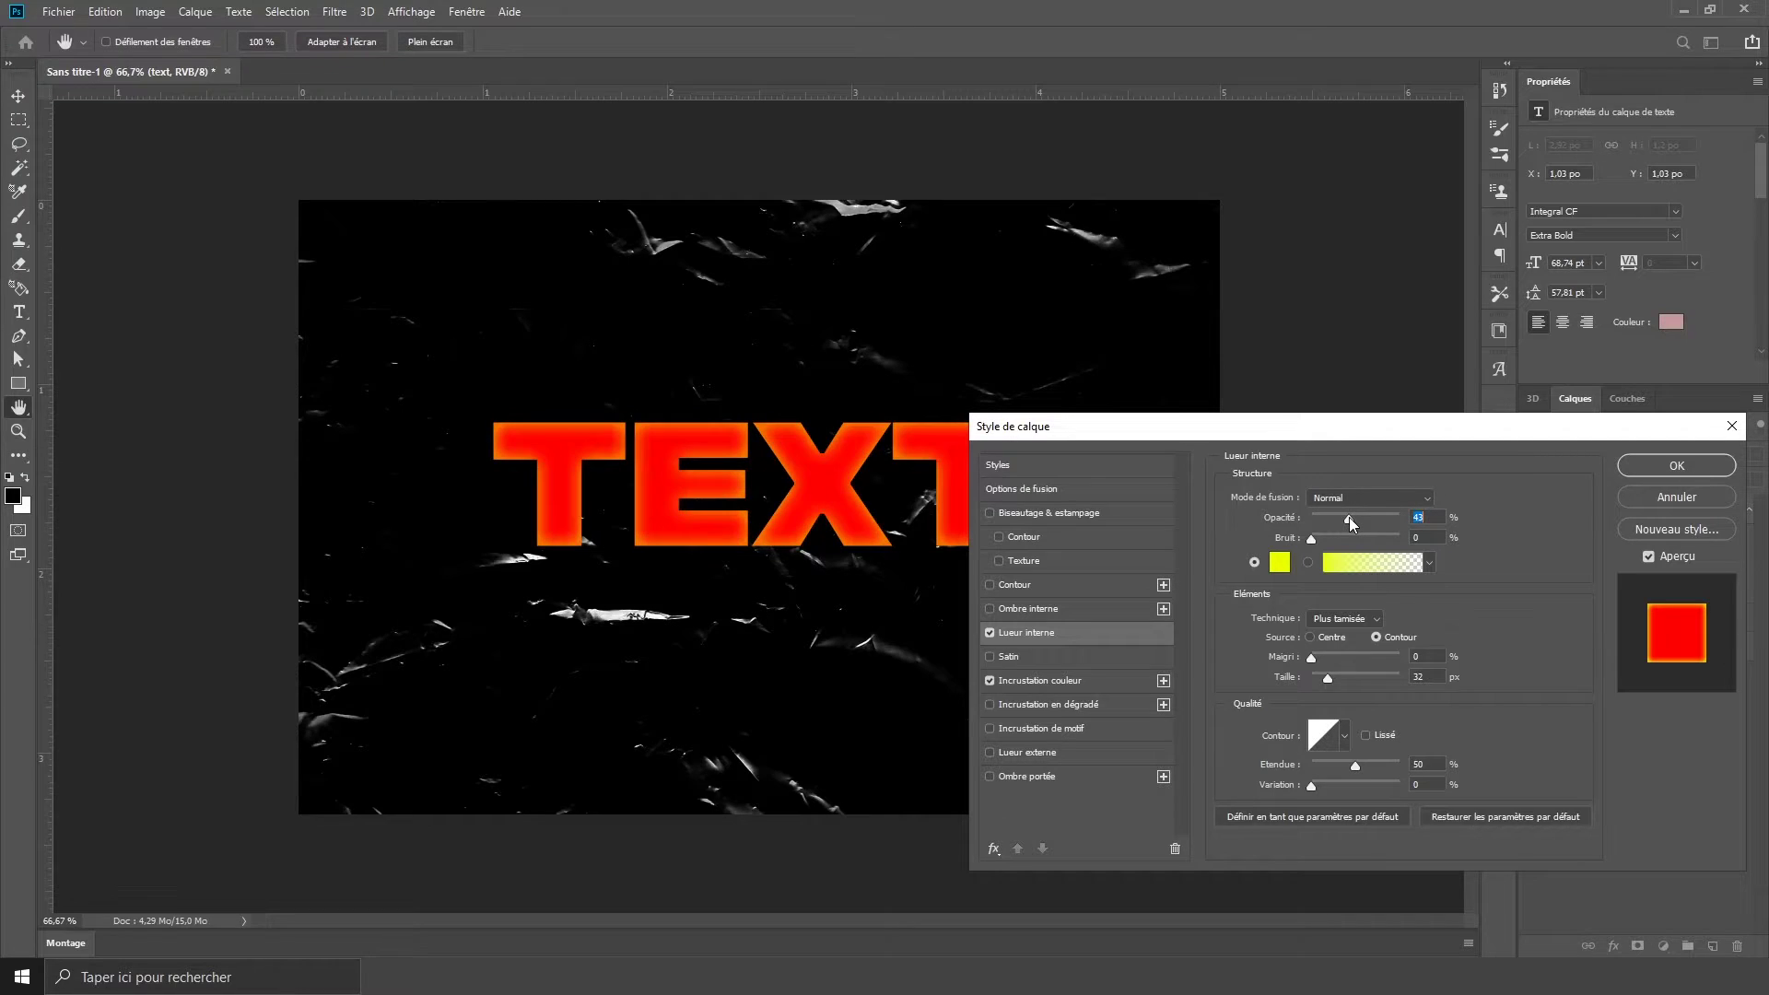
{"action": "left_click_drag", "start_coordinate": [1326, 678], "coordinate": [1328, 677]}
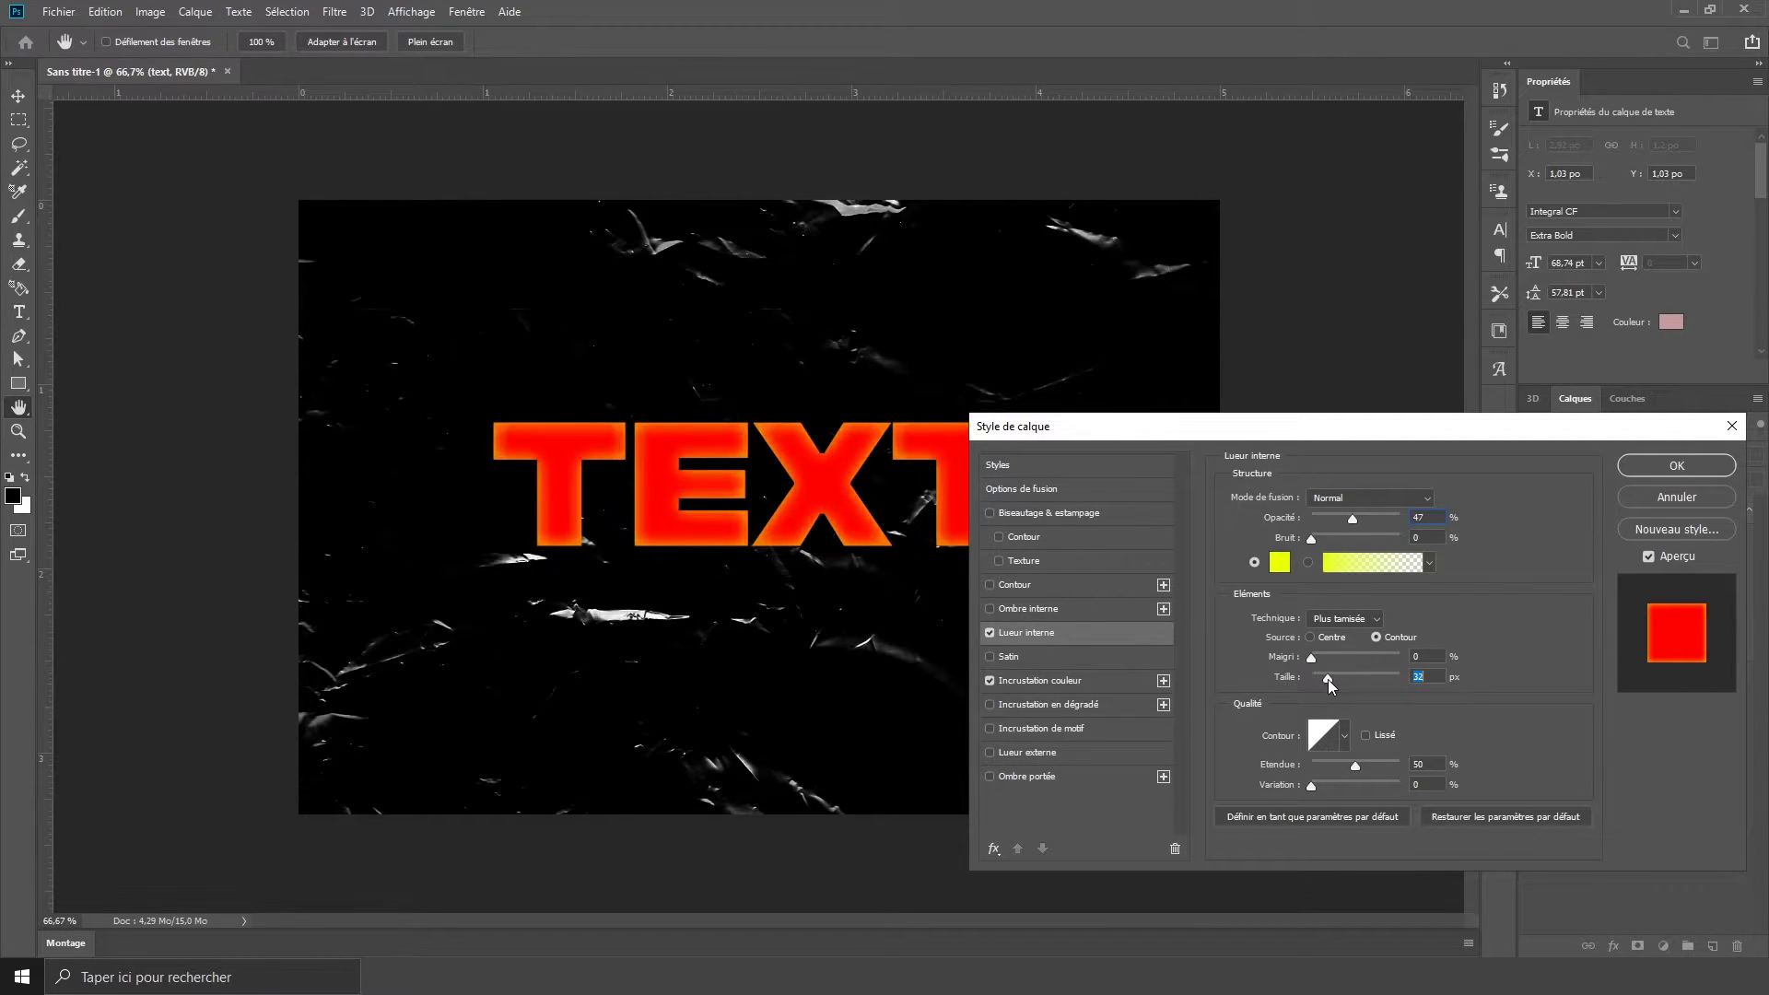
{"action": "left_click", "coordinate": [1660, 468]}
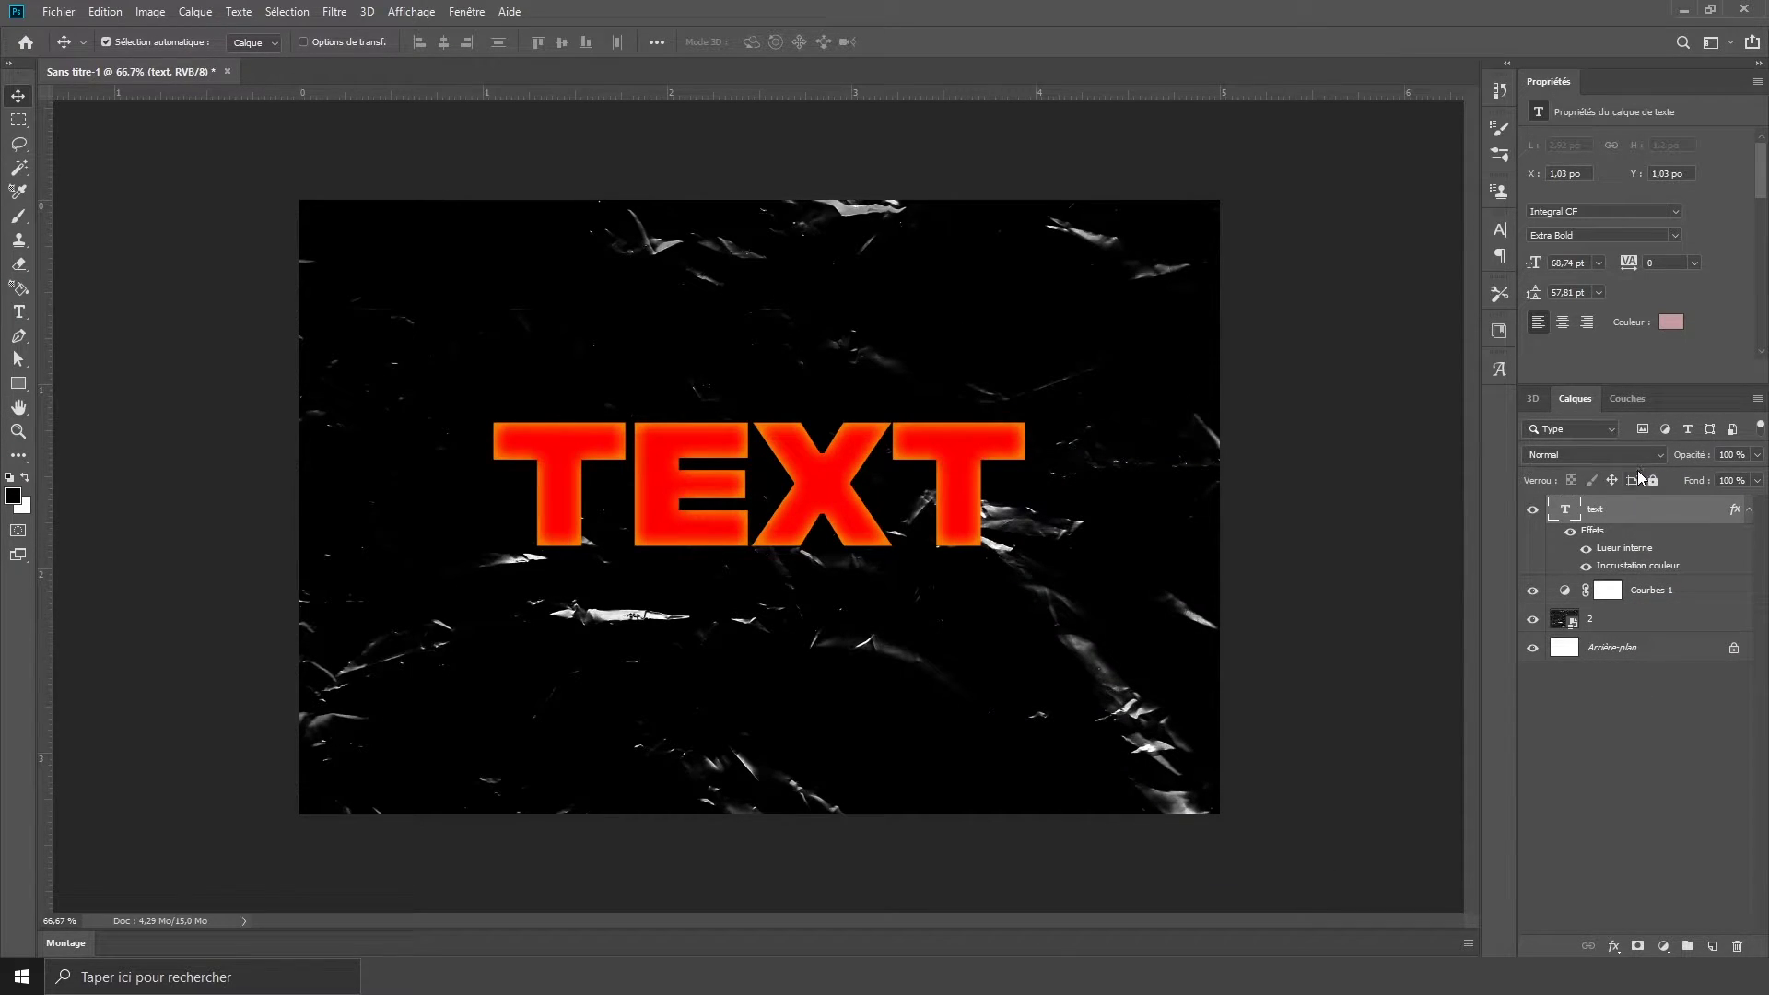
Step: Collapse the text layer's effects list, duplicate the layer, and hide the copy
{"action": "left_click", "coordinate": [1748, 509]}
{"action": "key", "text": "ctrl+j"}
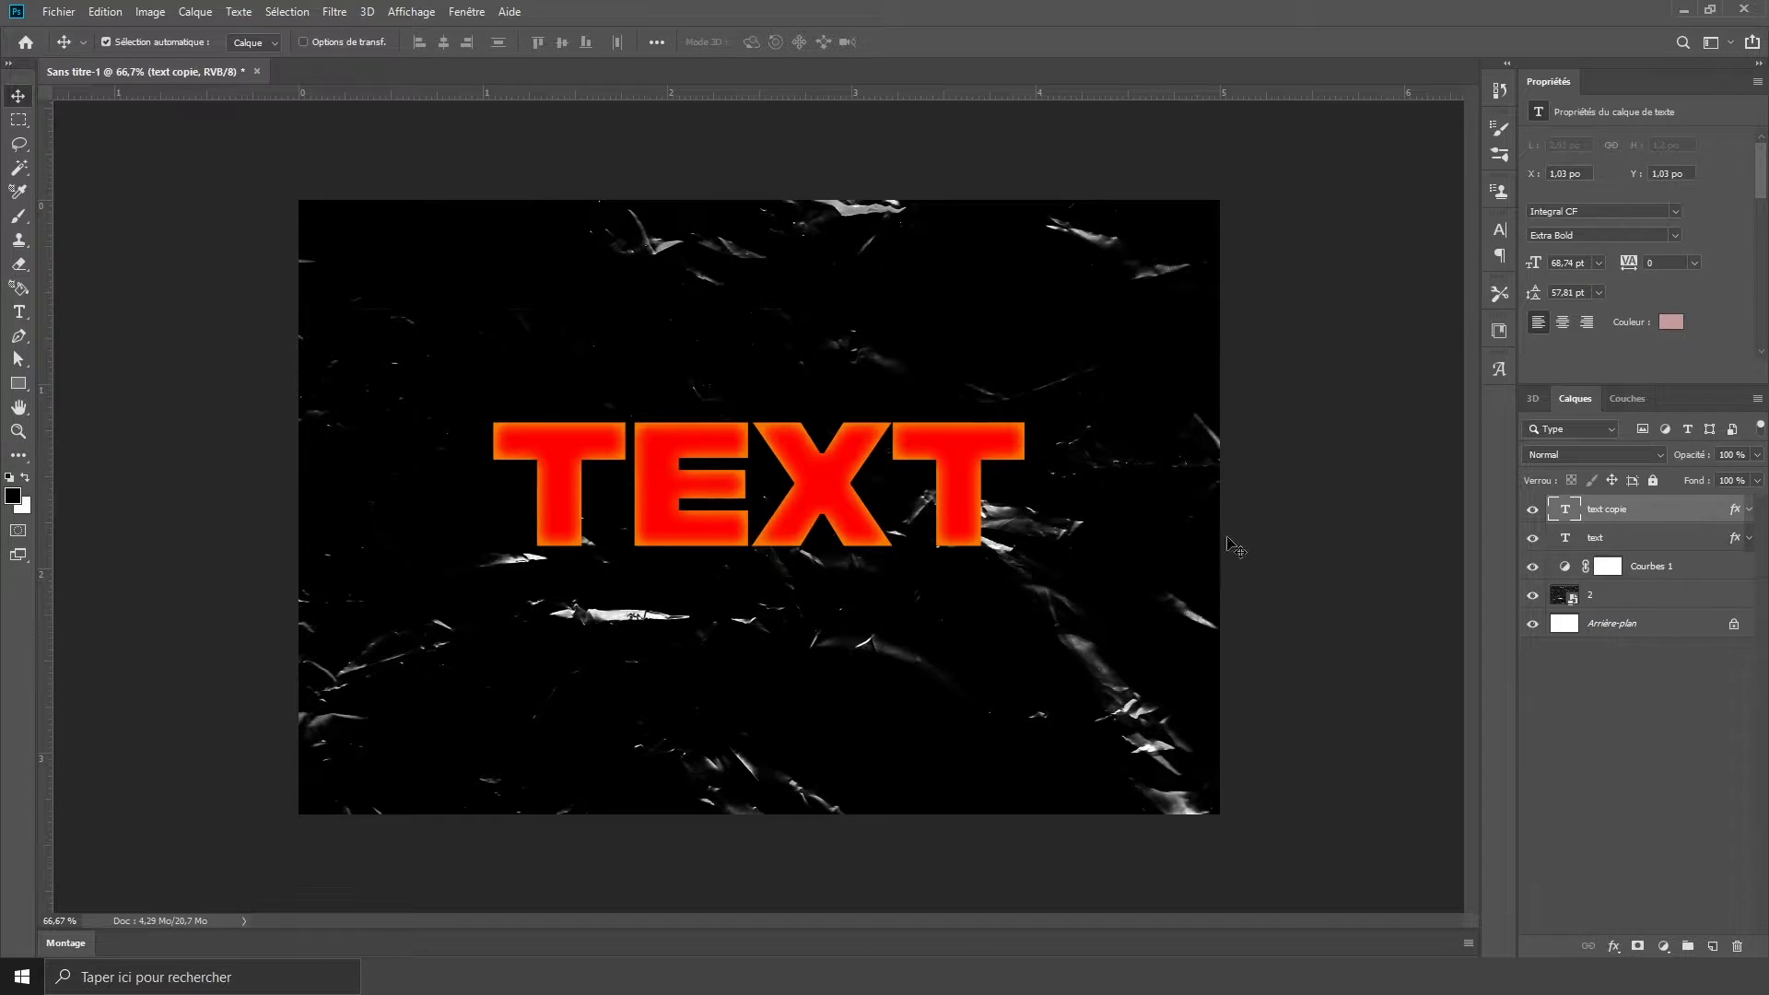
{"action": "left_click", "coordinate": [1530, 510]}
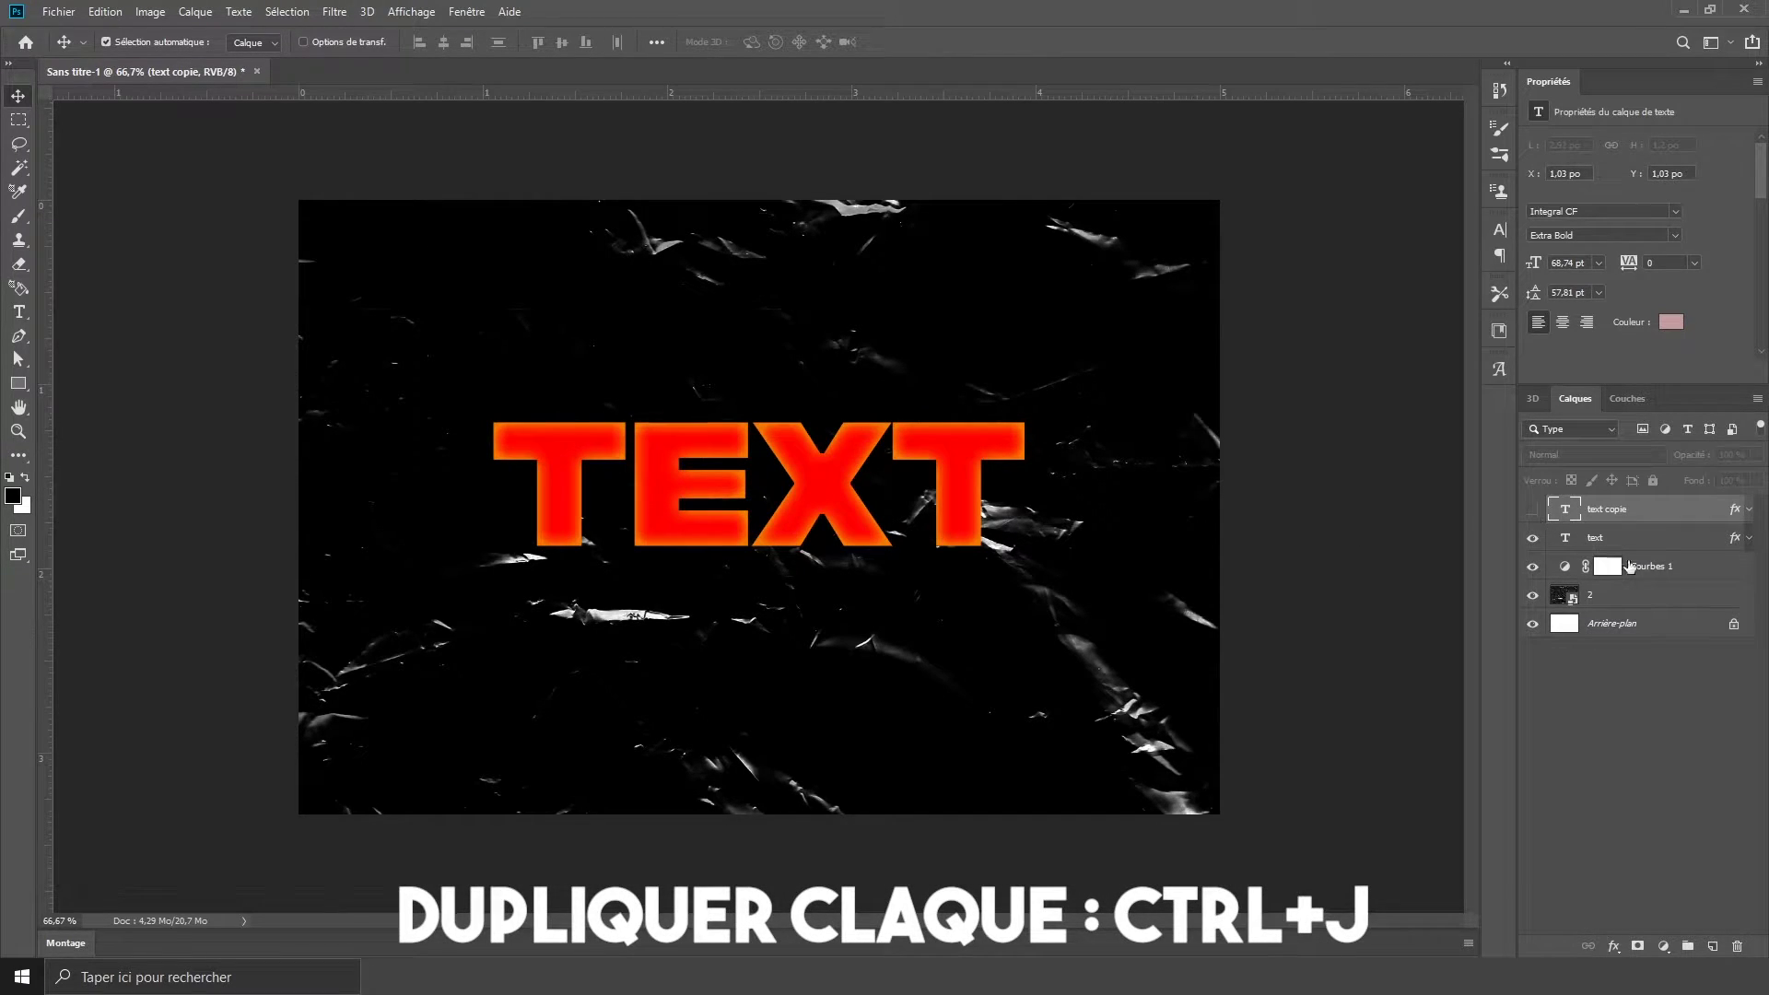
Step: On the original text layer, disable Inner Glow and change the Color Overlay to orange ff6000
{"action": "left_click", "coordinate": [1647, 547]}
{"action": "double_click", "coordinate": [1647, 551]}
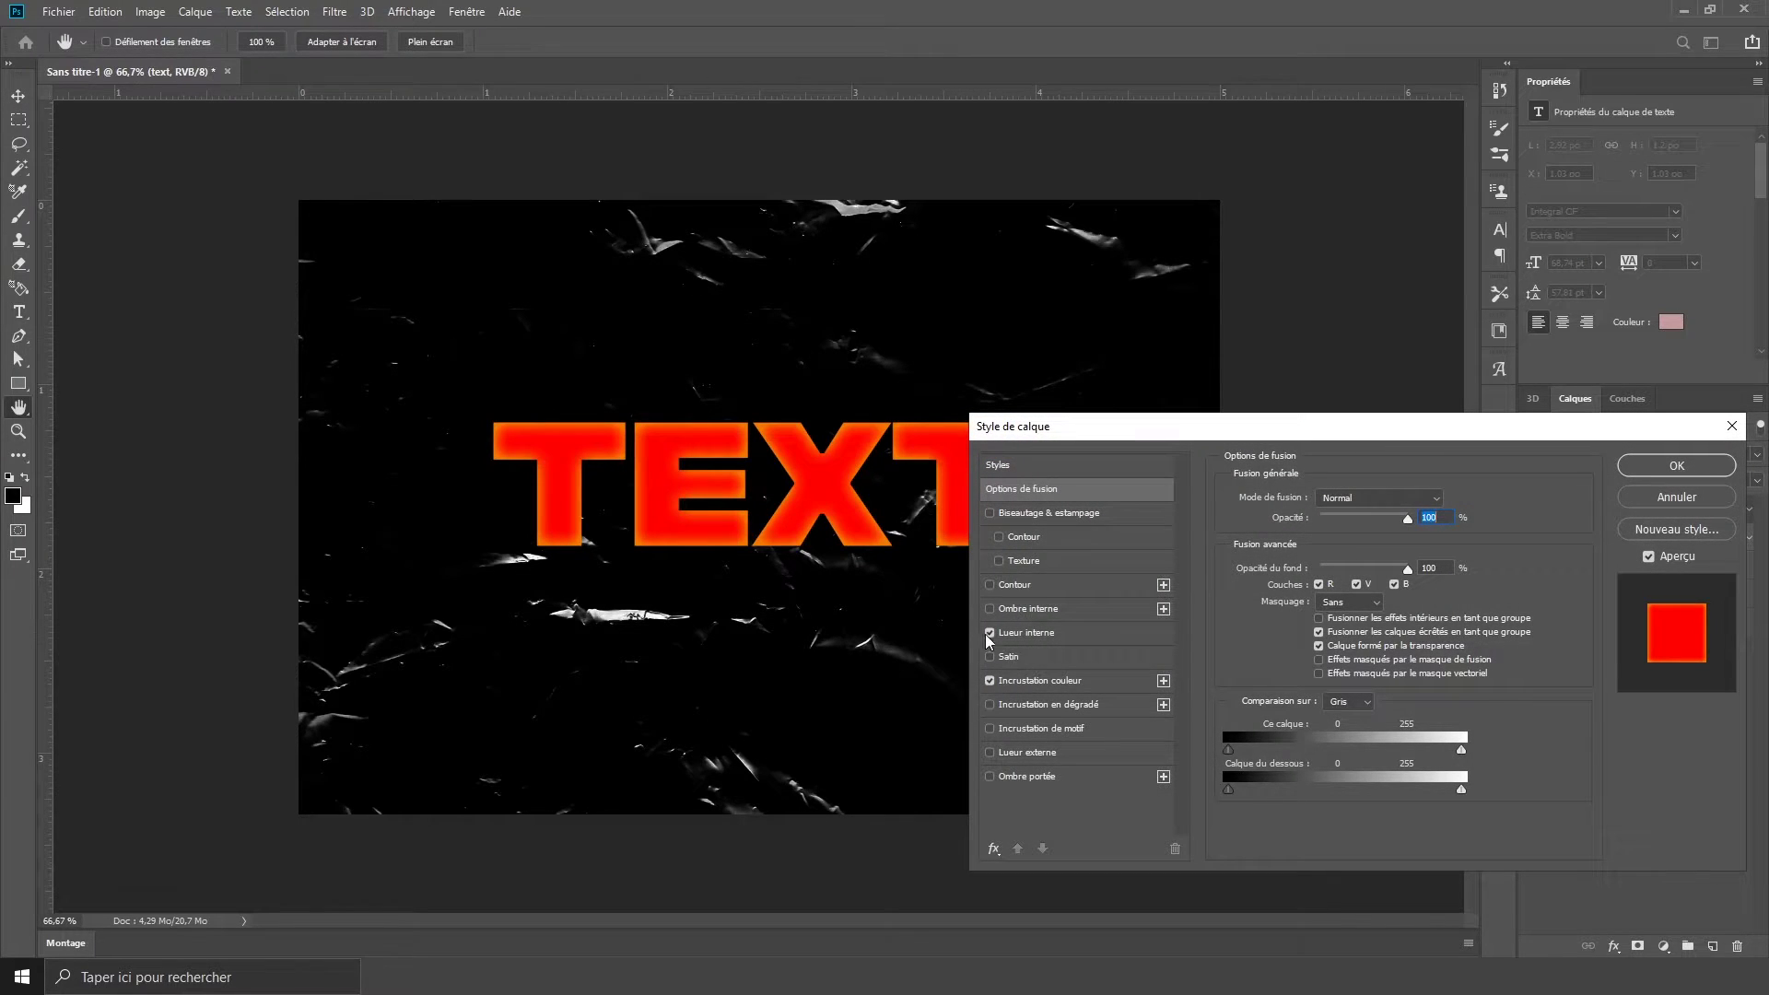
{"action": "left_click", "coordinate": [990, 633]}
{"action": "left_click", "coordinate": [1039, 679]}
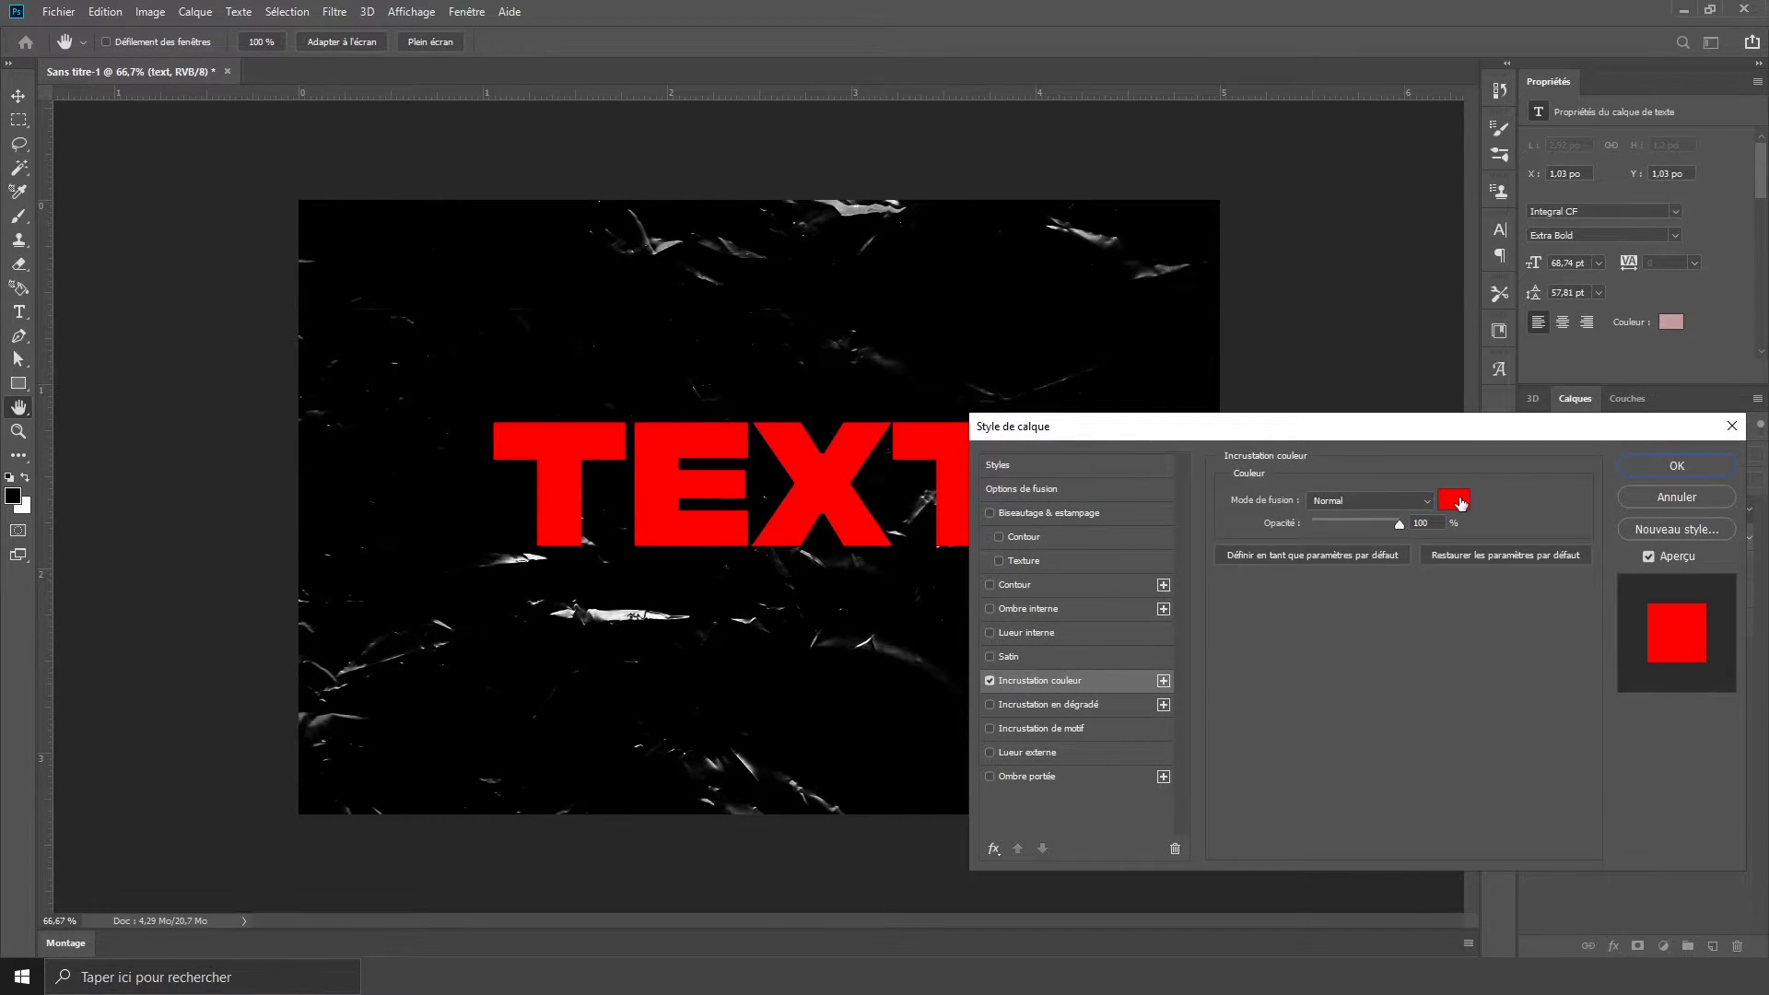
{"action": "left_click", "coordinate": [1460, 502]}
{"action": "left_click_drag", "start_coordinate": [1228, 832], "coordinate": [1230, 859]}
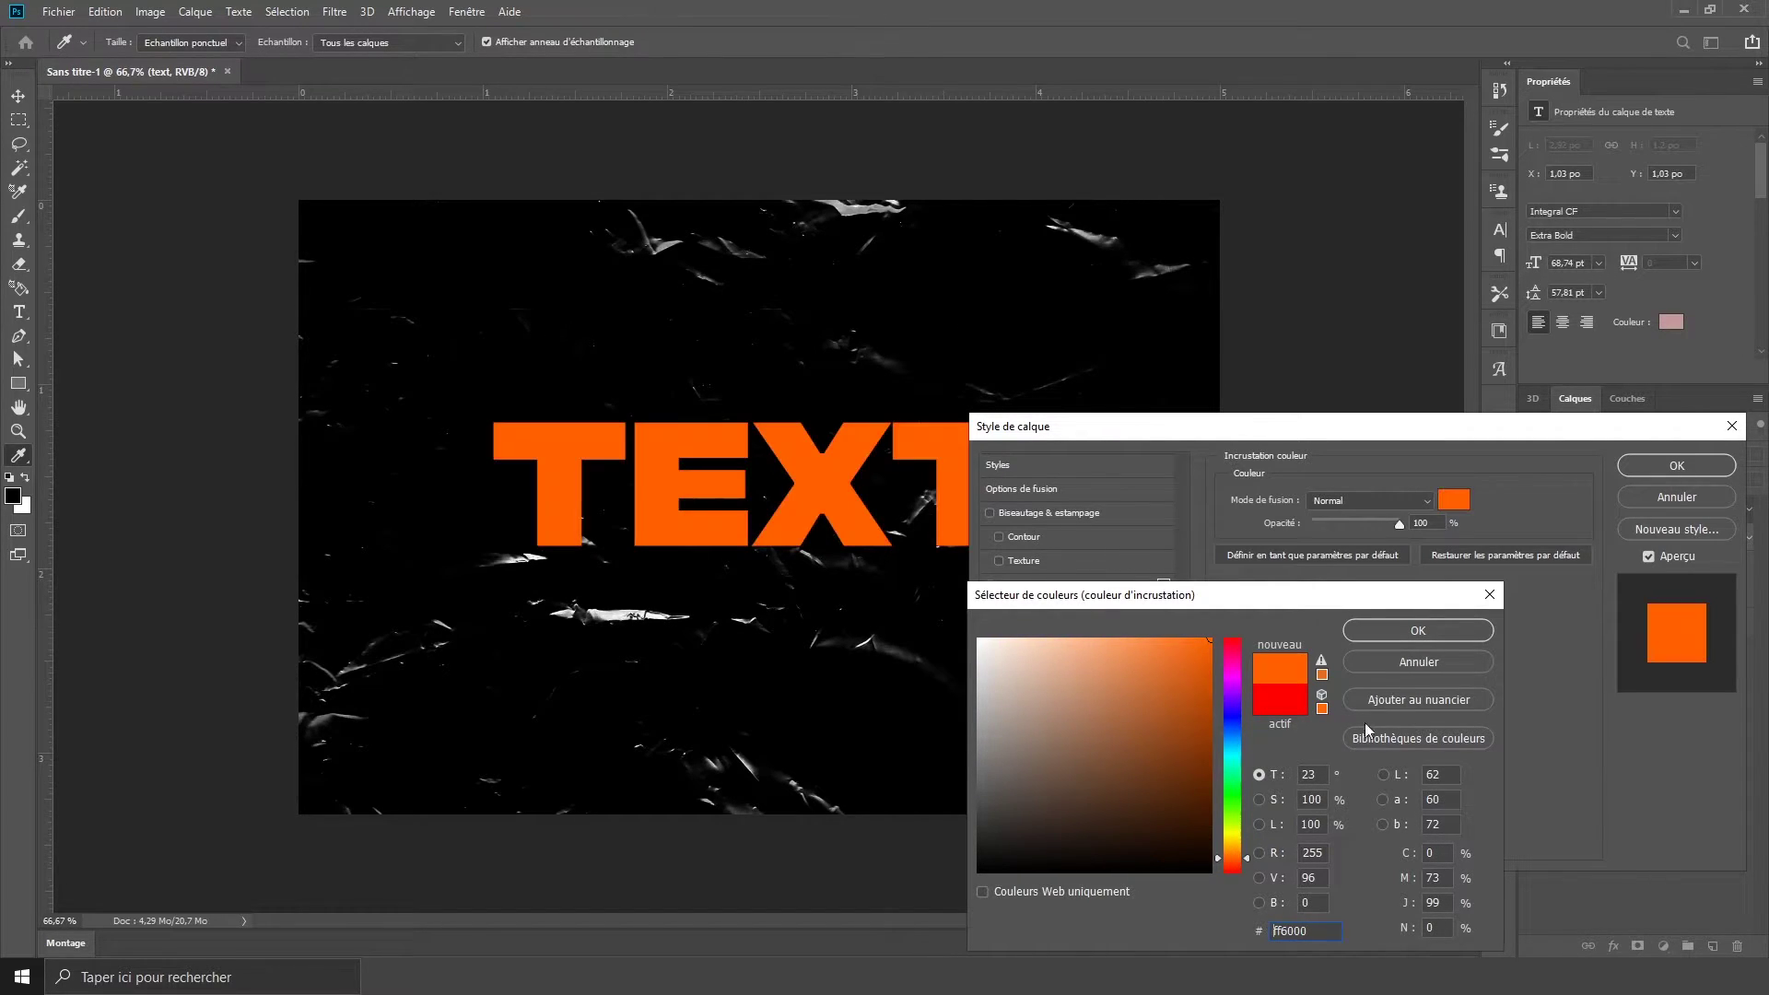
{"action": "left_click", "coordinate": [1396, 637]}
{"action": "left_click", "coordinate": [1645, 466]}
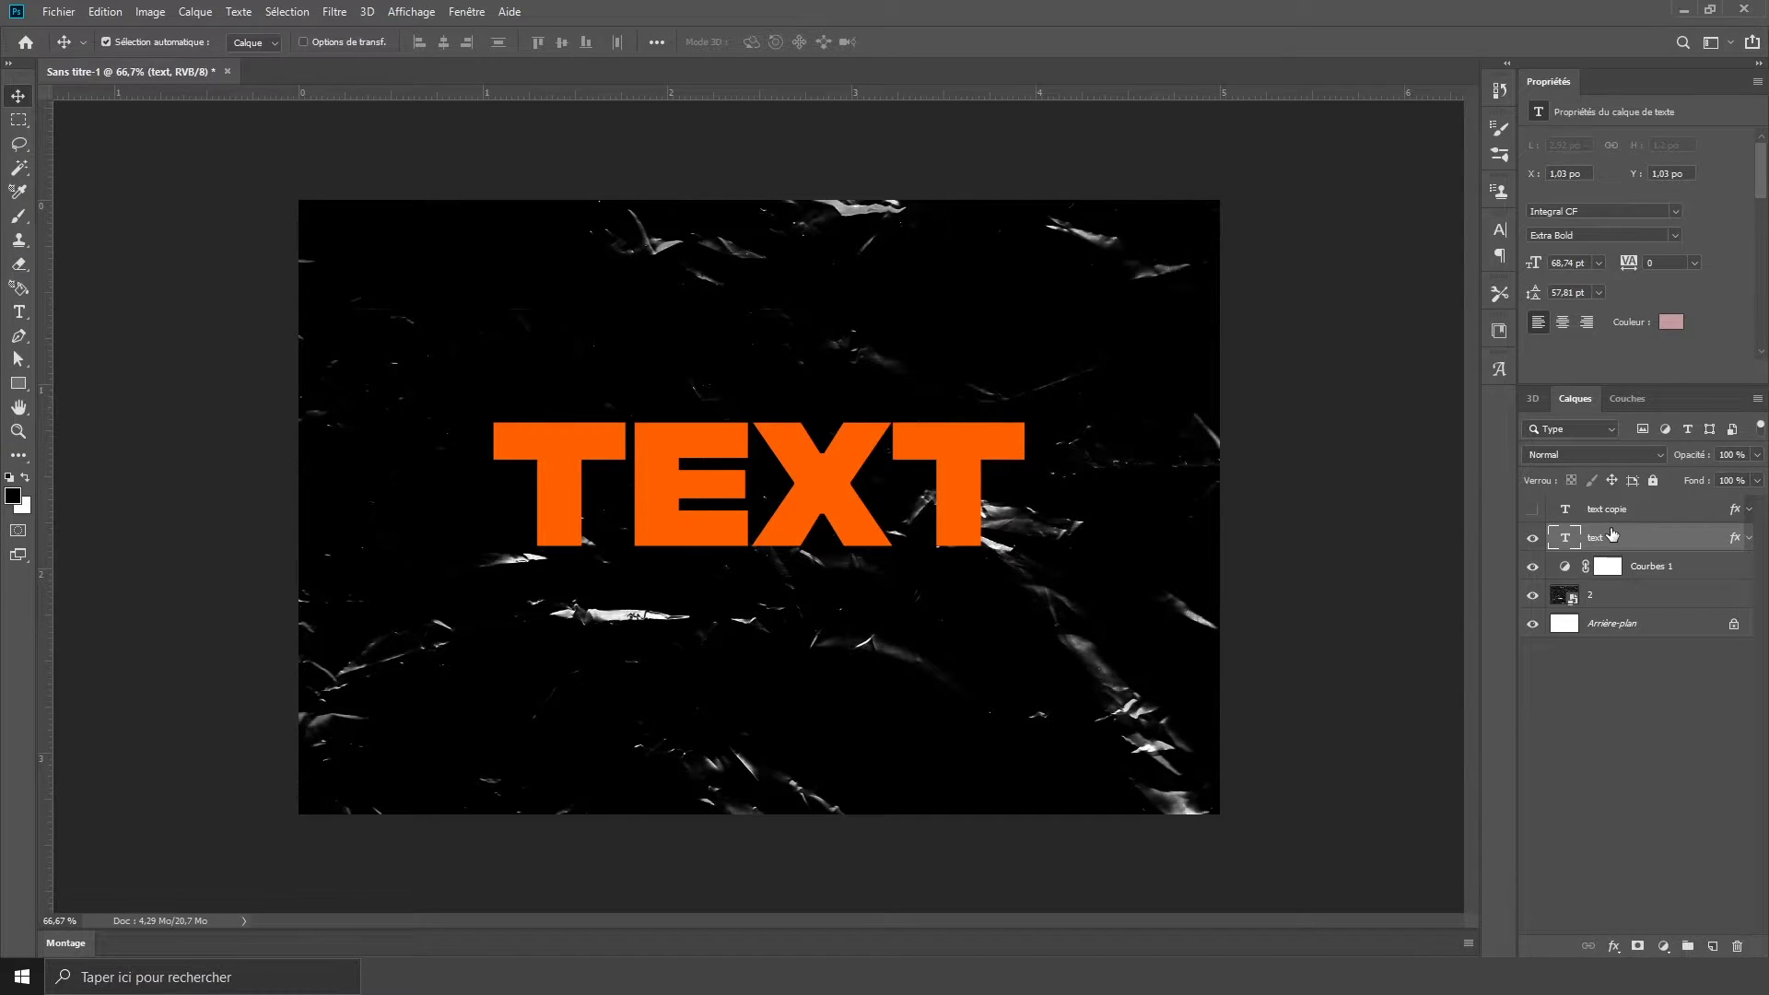
Step: Duplicate the orange text layer and change the duplicate's Color Overlay to a golden yellow with a hue of about 49°
{"action": "key", "text": "ctrl+j"}
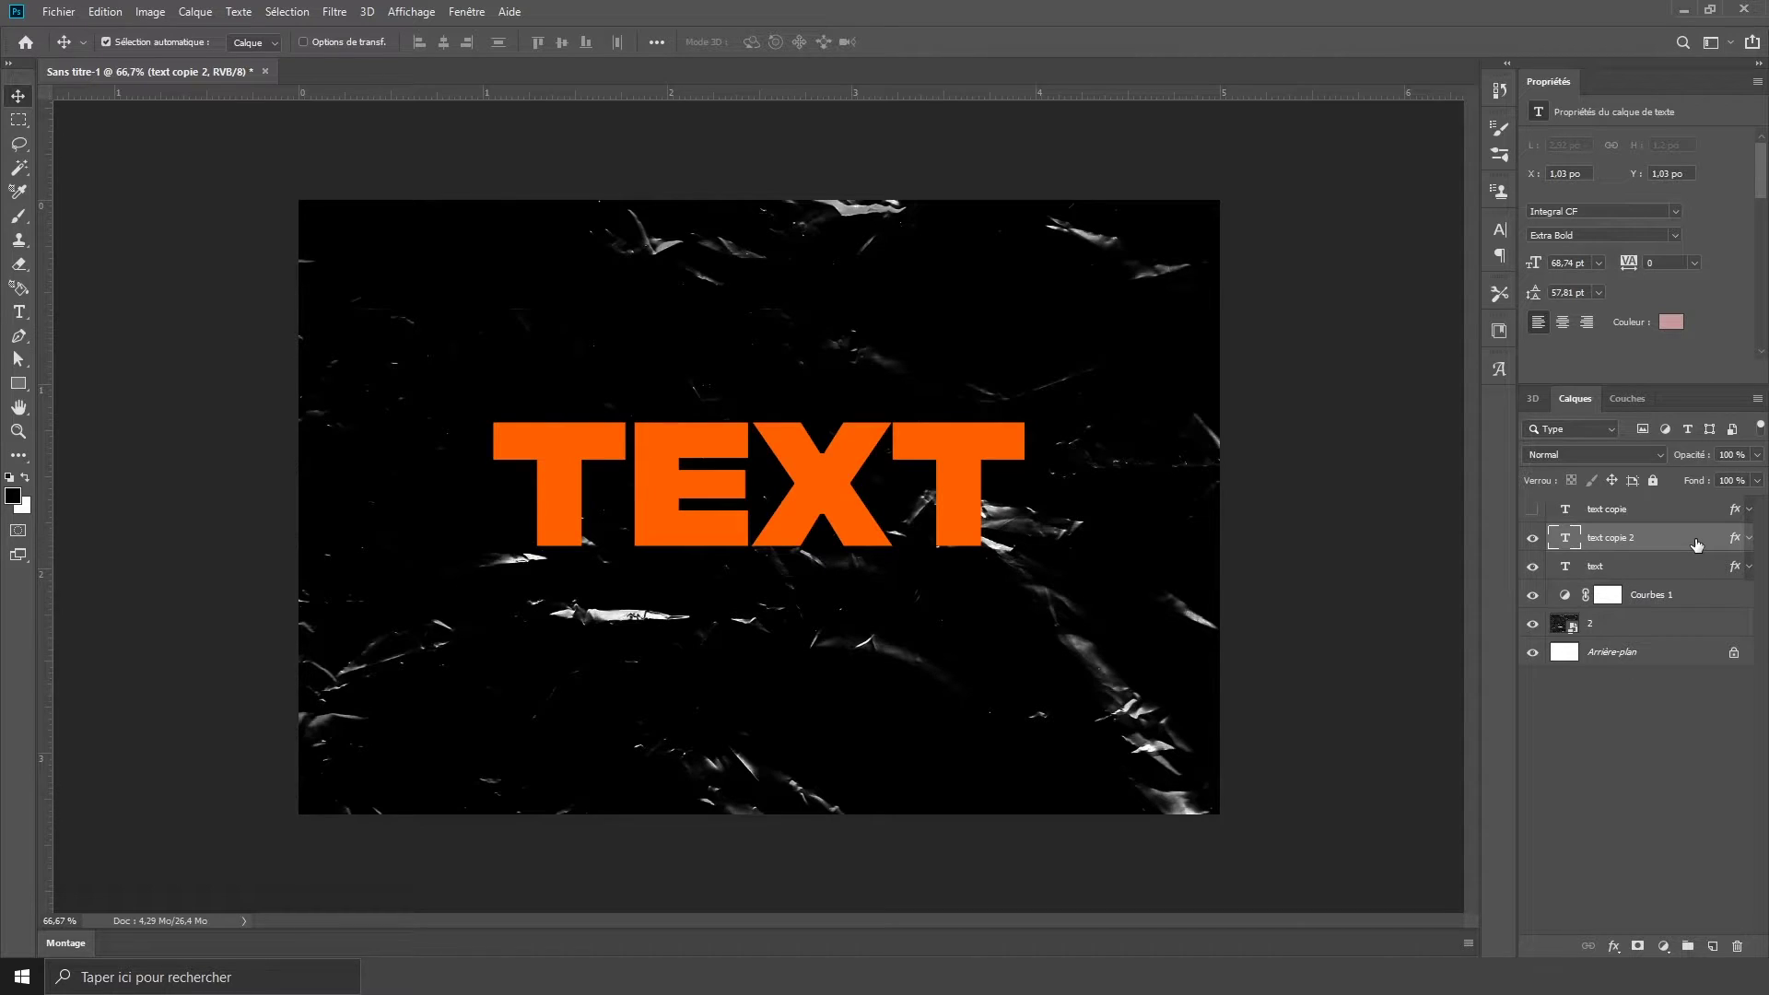
{"action": "double_click", "coordinate": [1696, 544]}
{"action": "left_click", "coordinate": [1103, 680]}
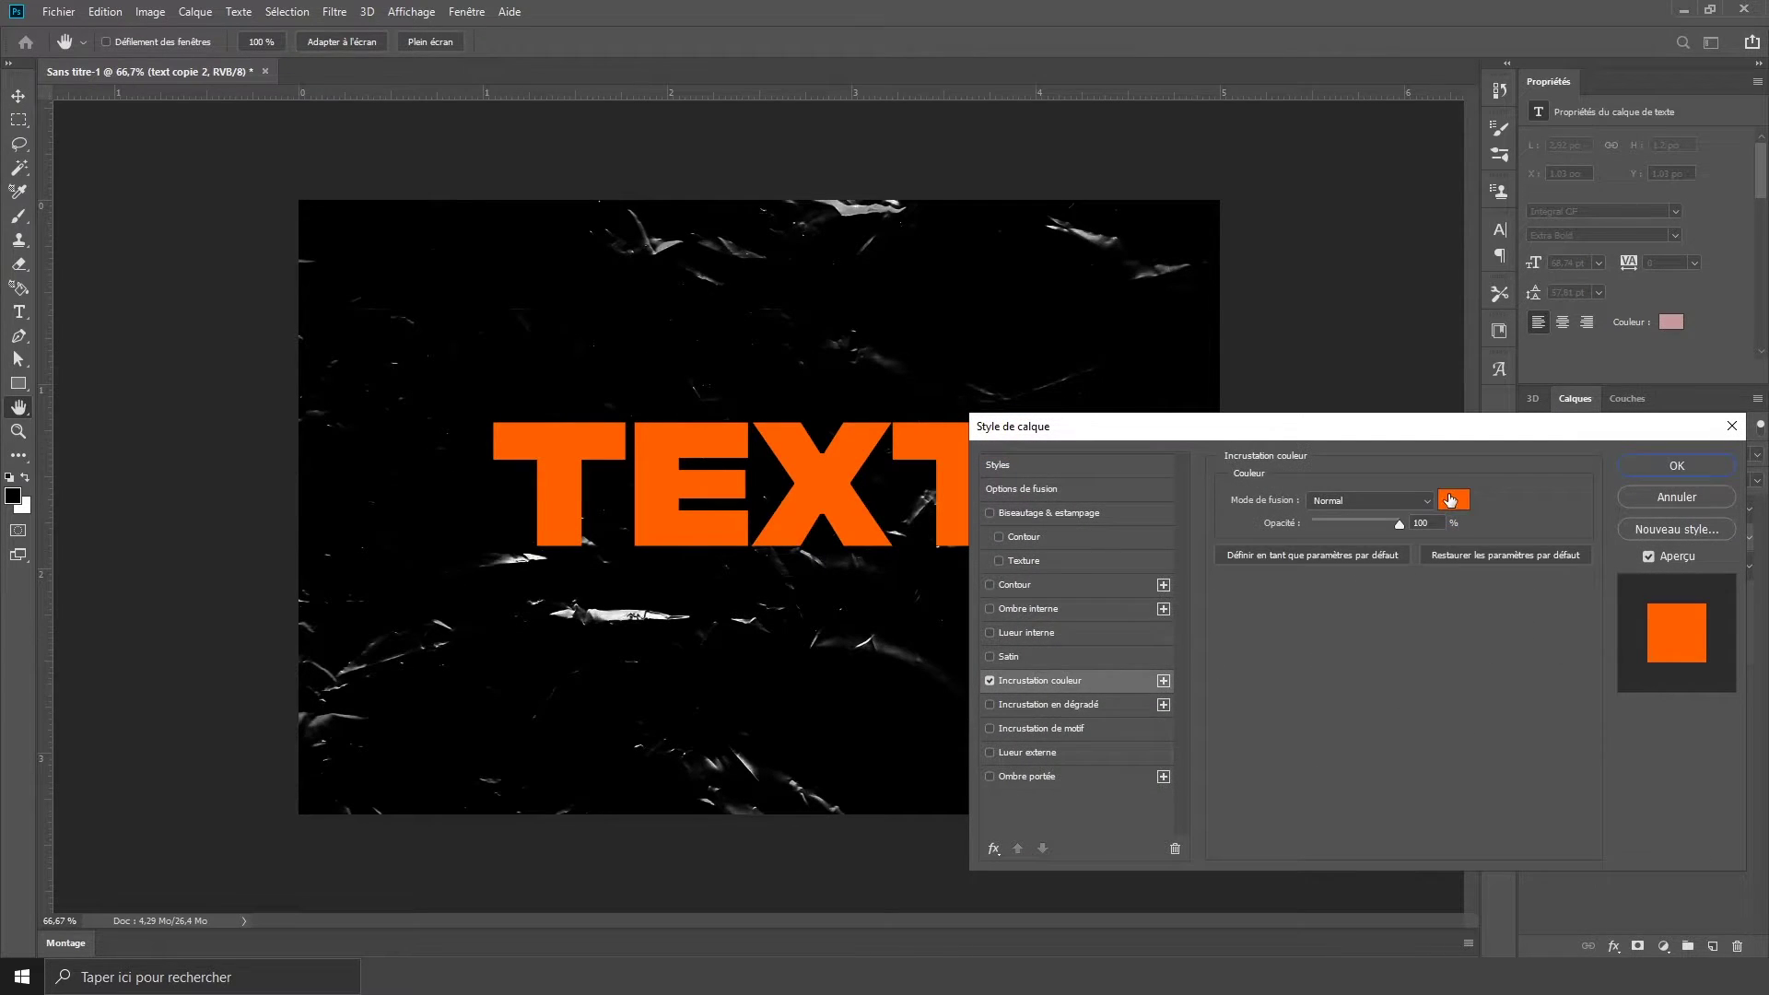
{"action": "left_click", "coordinate": [1452, 499]}
{"action": "left_click_drag", "start_coordinate": [1240, 833], "coordinate": [1231, 840]}
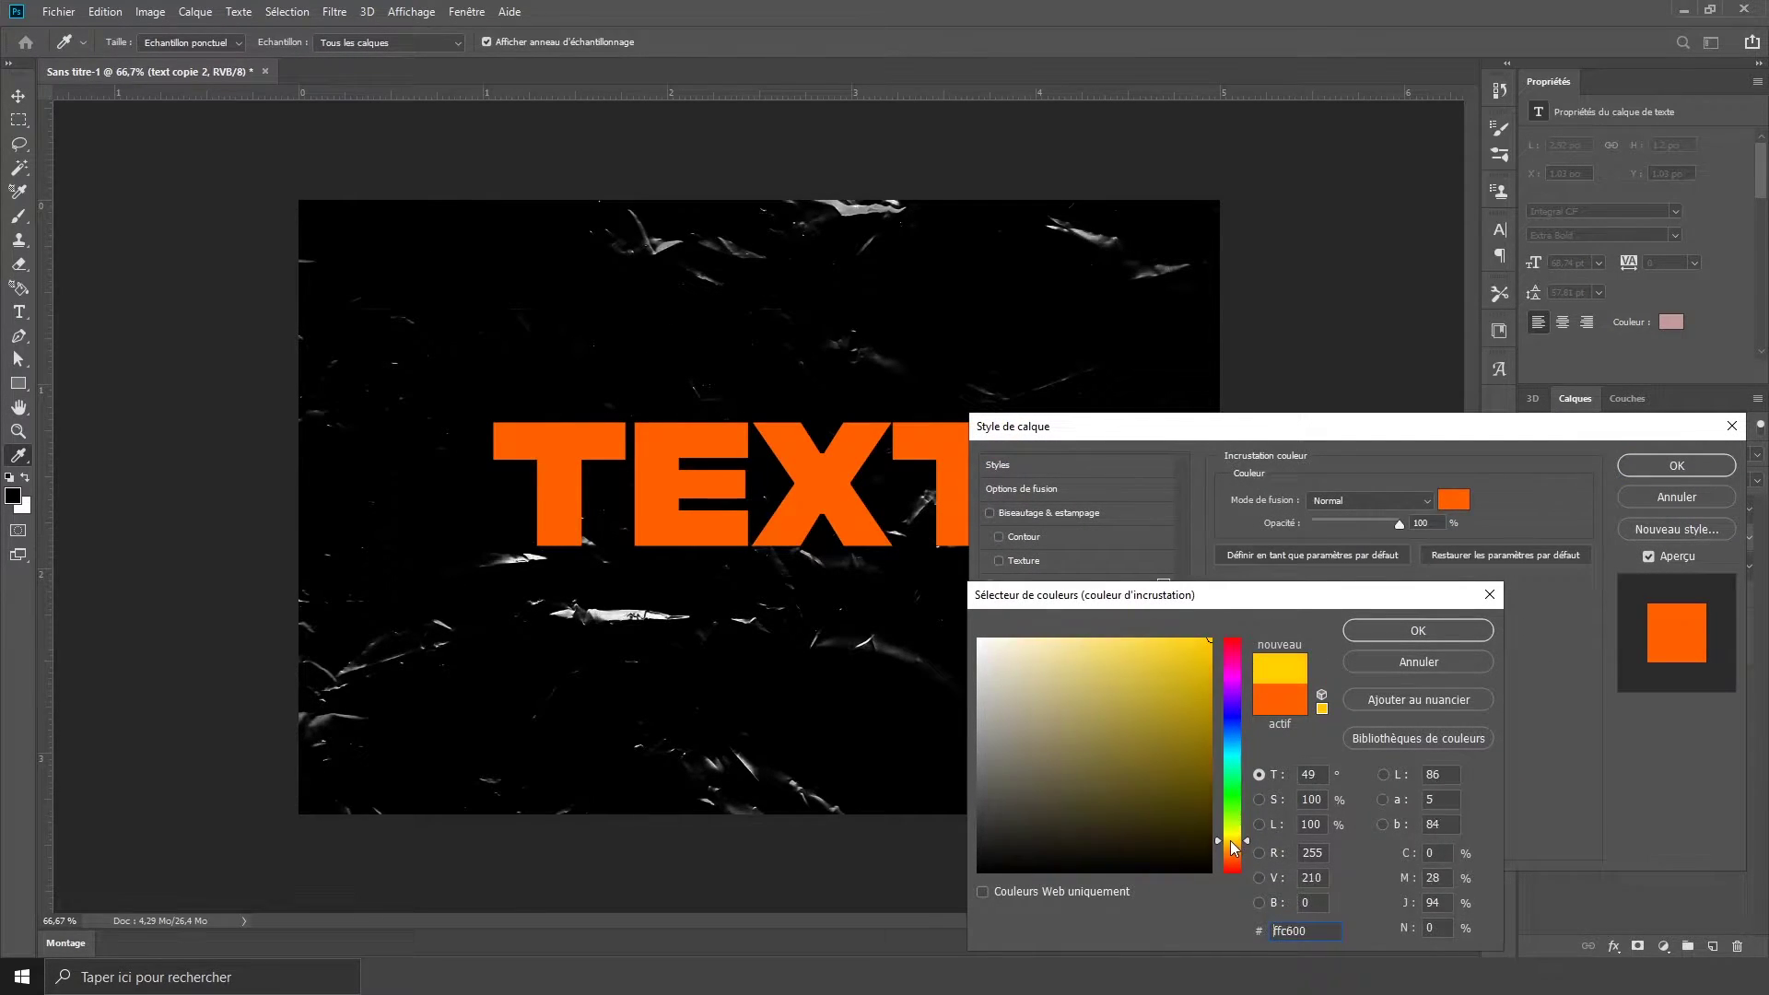
{"action": "left_click", "coordinate": [1404, 630]}
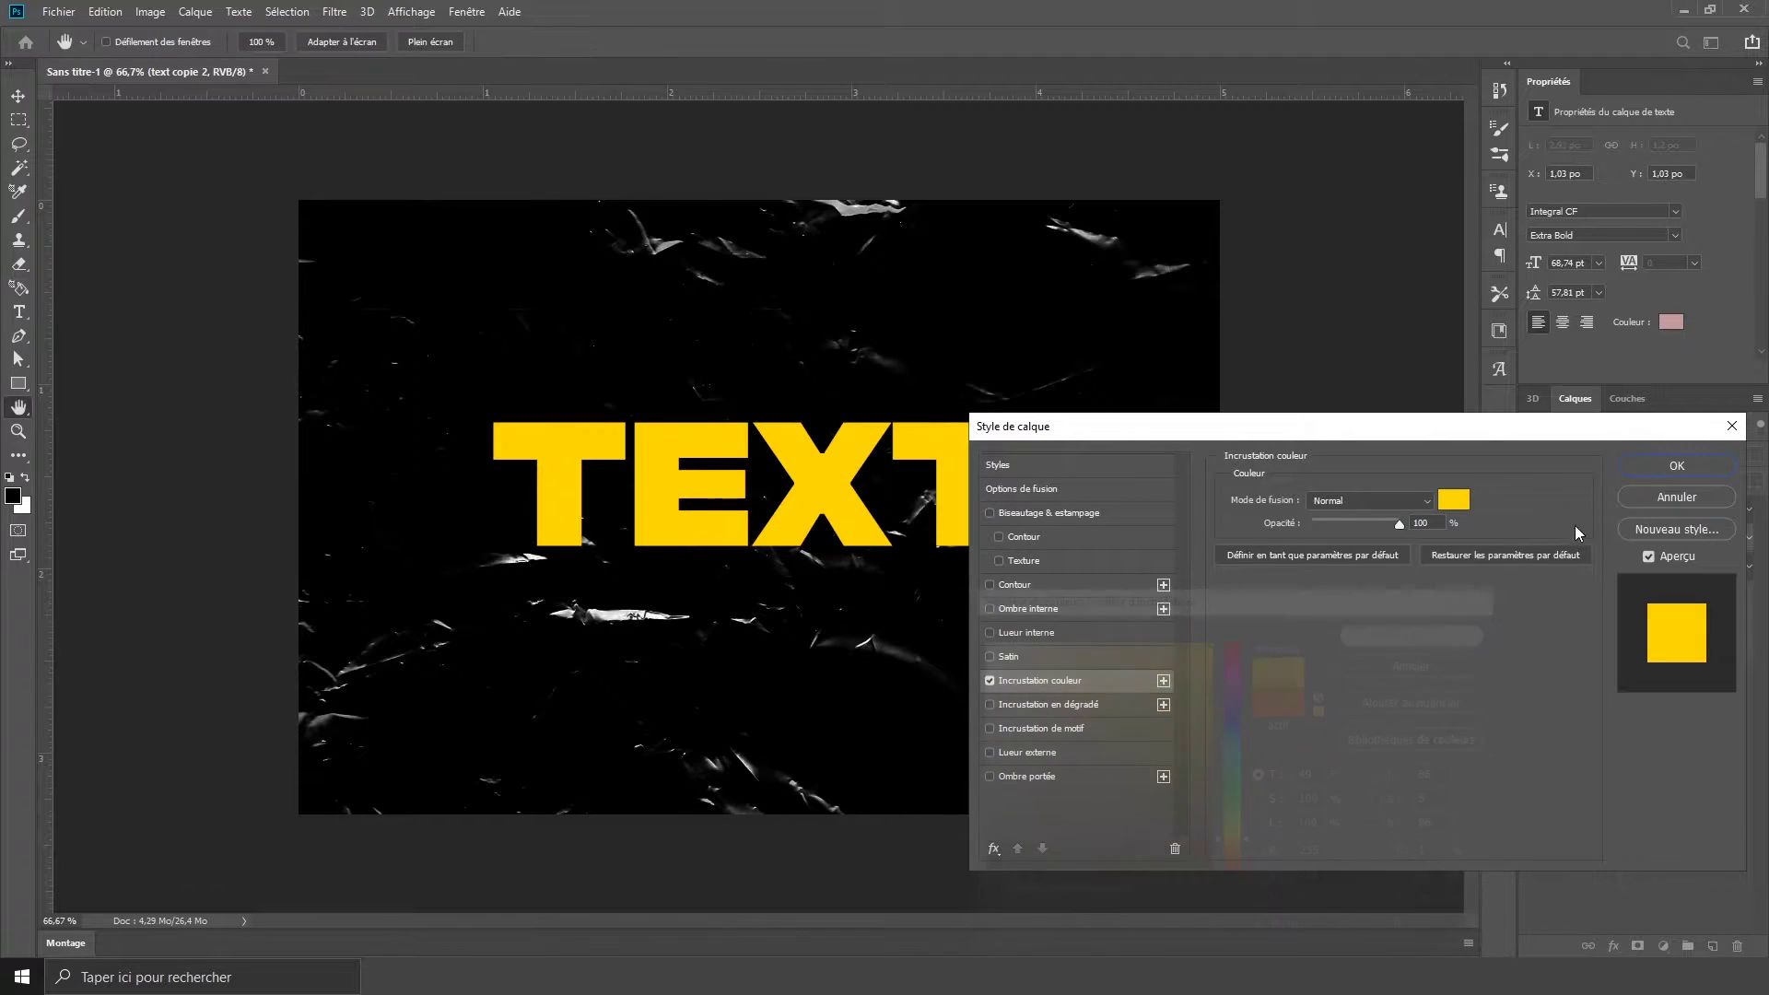
{"action": "left_click", "coordinate": [1669, 465]}
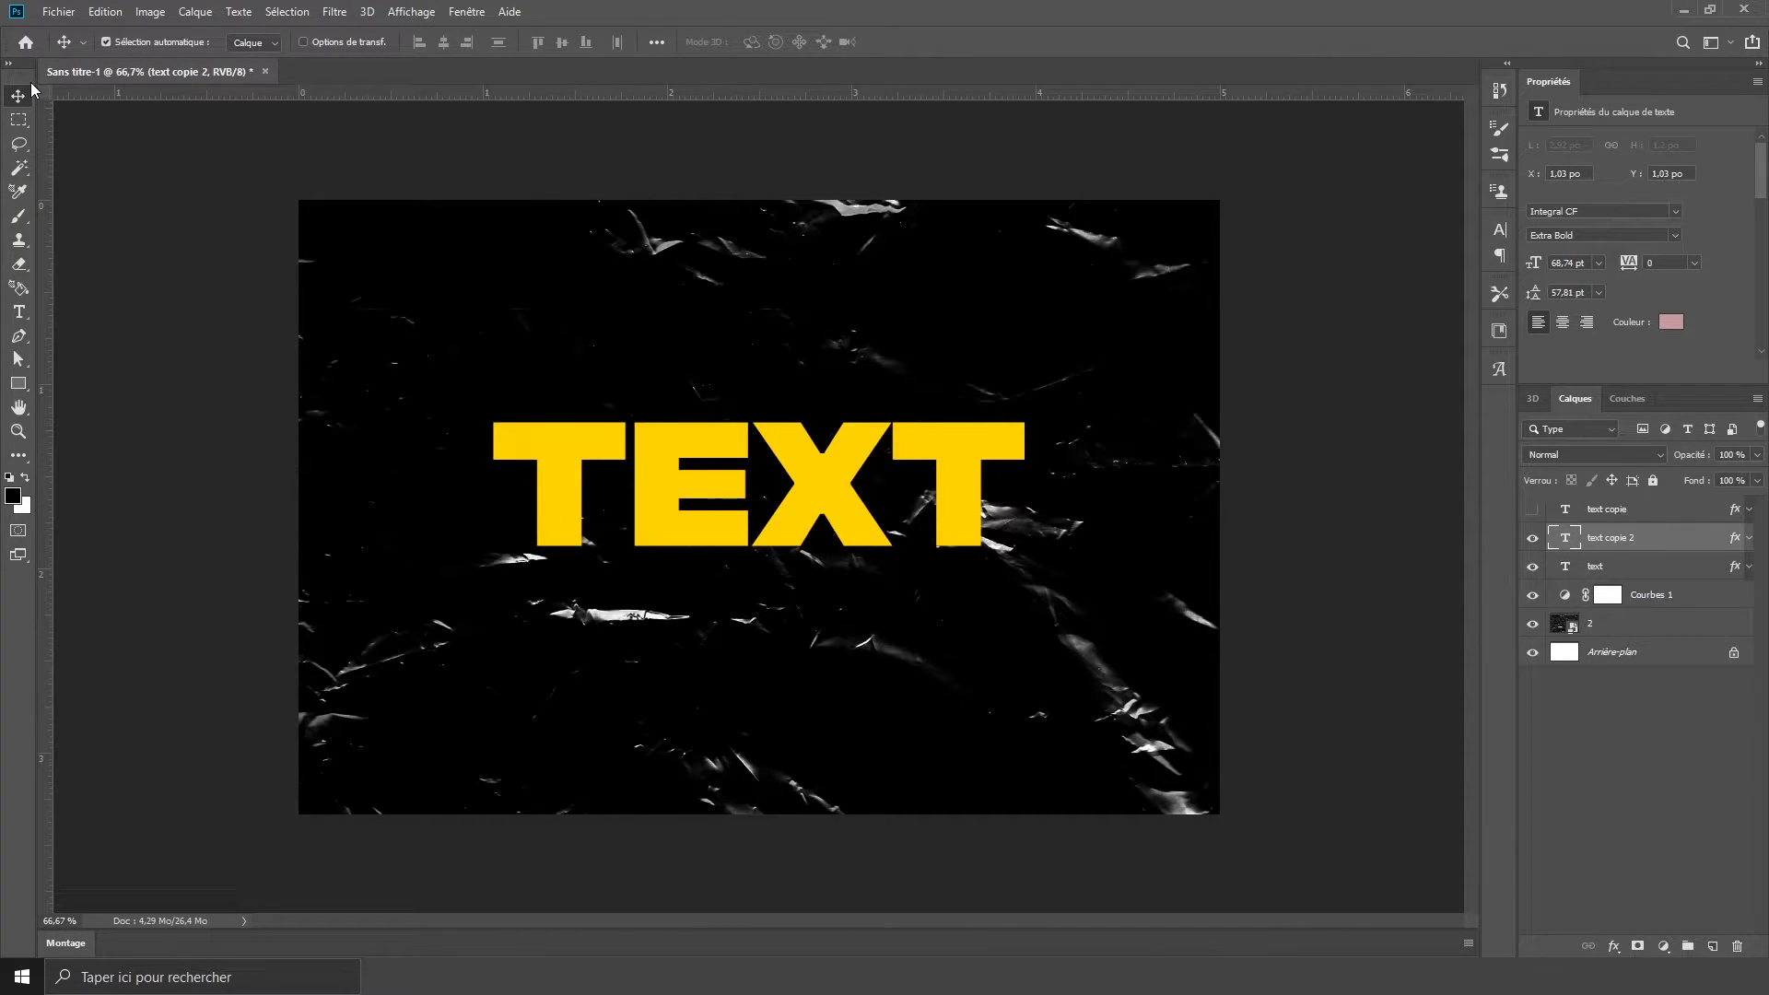
Step: Nudge the yellow text layer horizontally to the right, to an X position of about 1.06 po
{"action": "key", "text": "Right"}
{"action": "key", "text": "Right"}
{"action": "key", "text": "Right"}
{"action": "key", "text": "Right"}
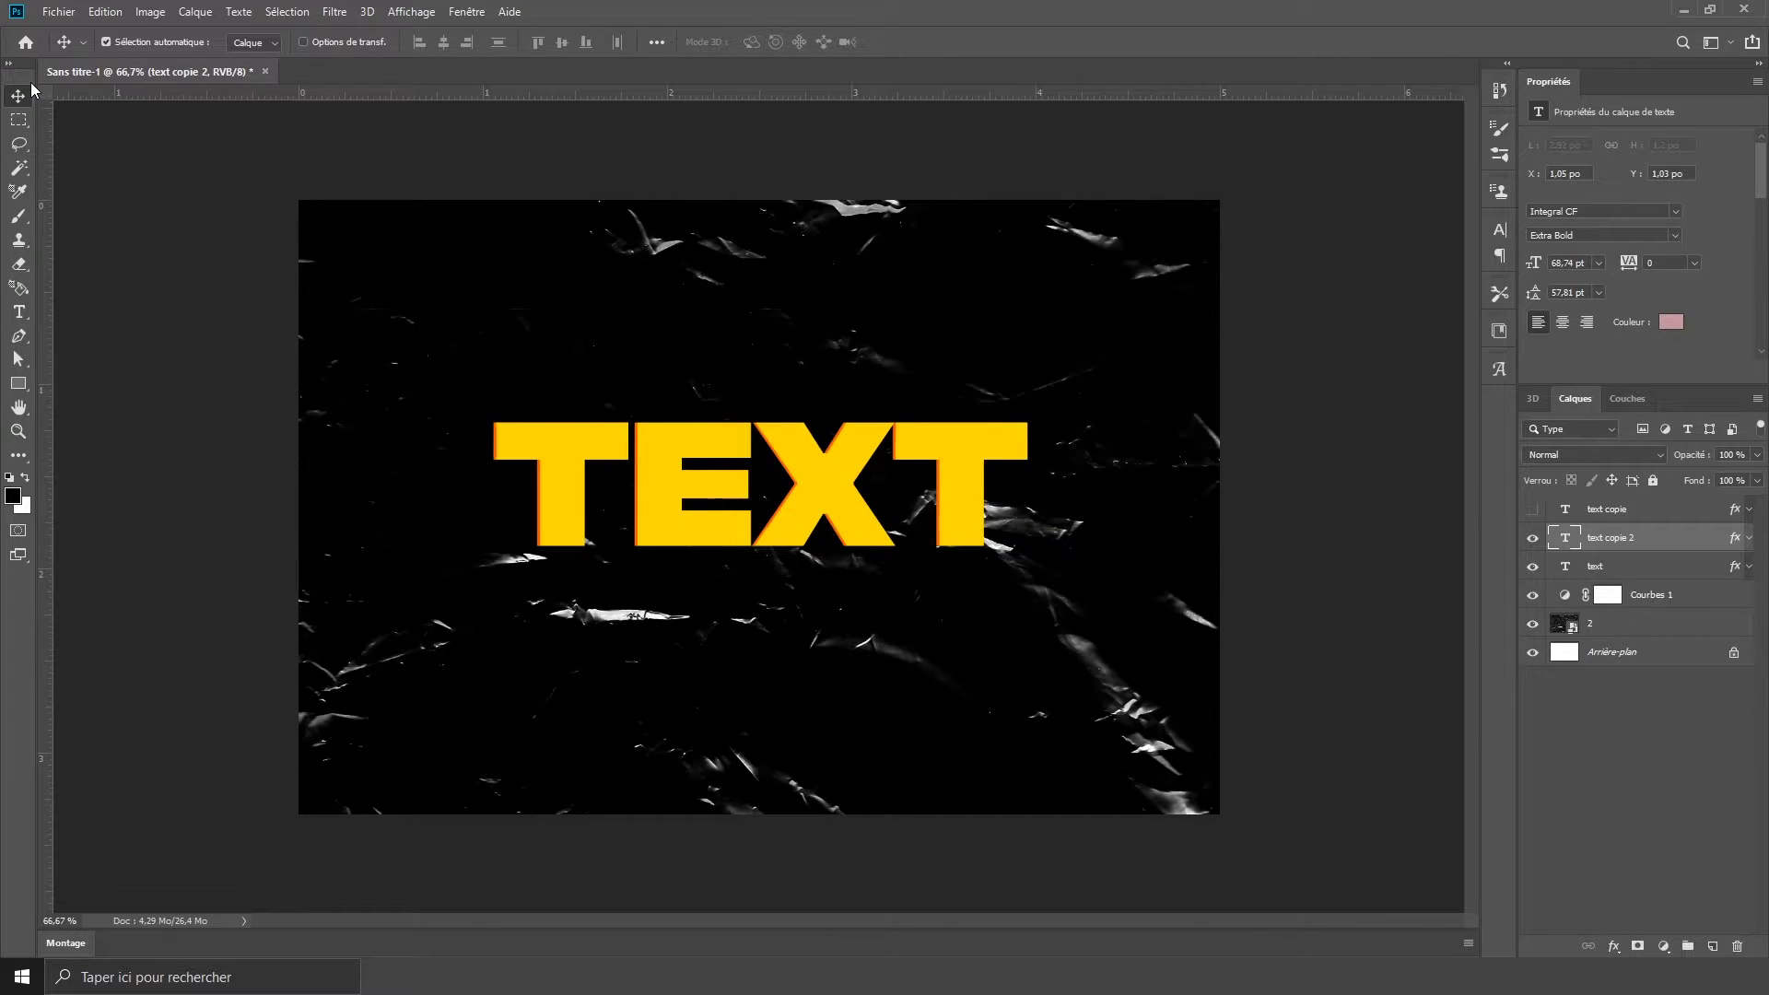
{"action": "key", "text": "Right"}
{"action": "key", "text": "Right"}
{"action": "key", "text": "Right"}
{"action": "key", "text": "Right"}
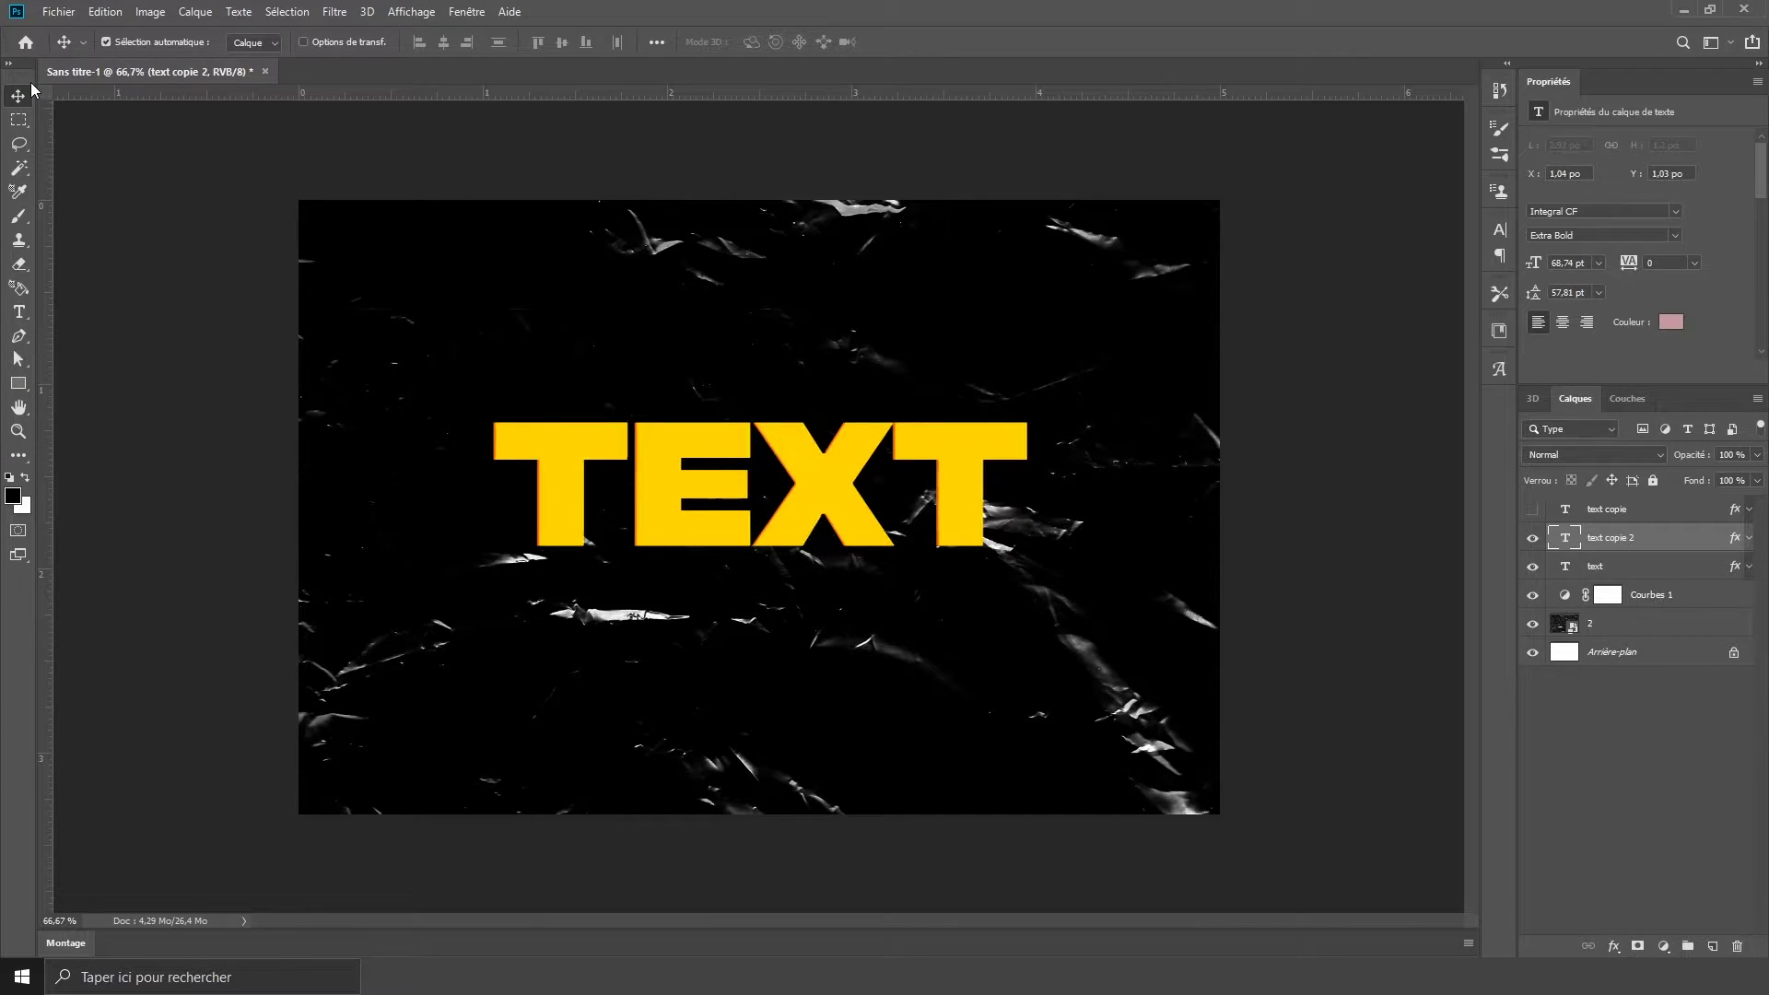
{"action": "key", "text": "Right"}
{"action": "key", "text": "Right"}
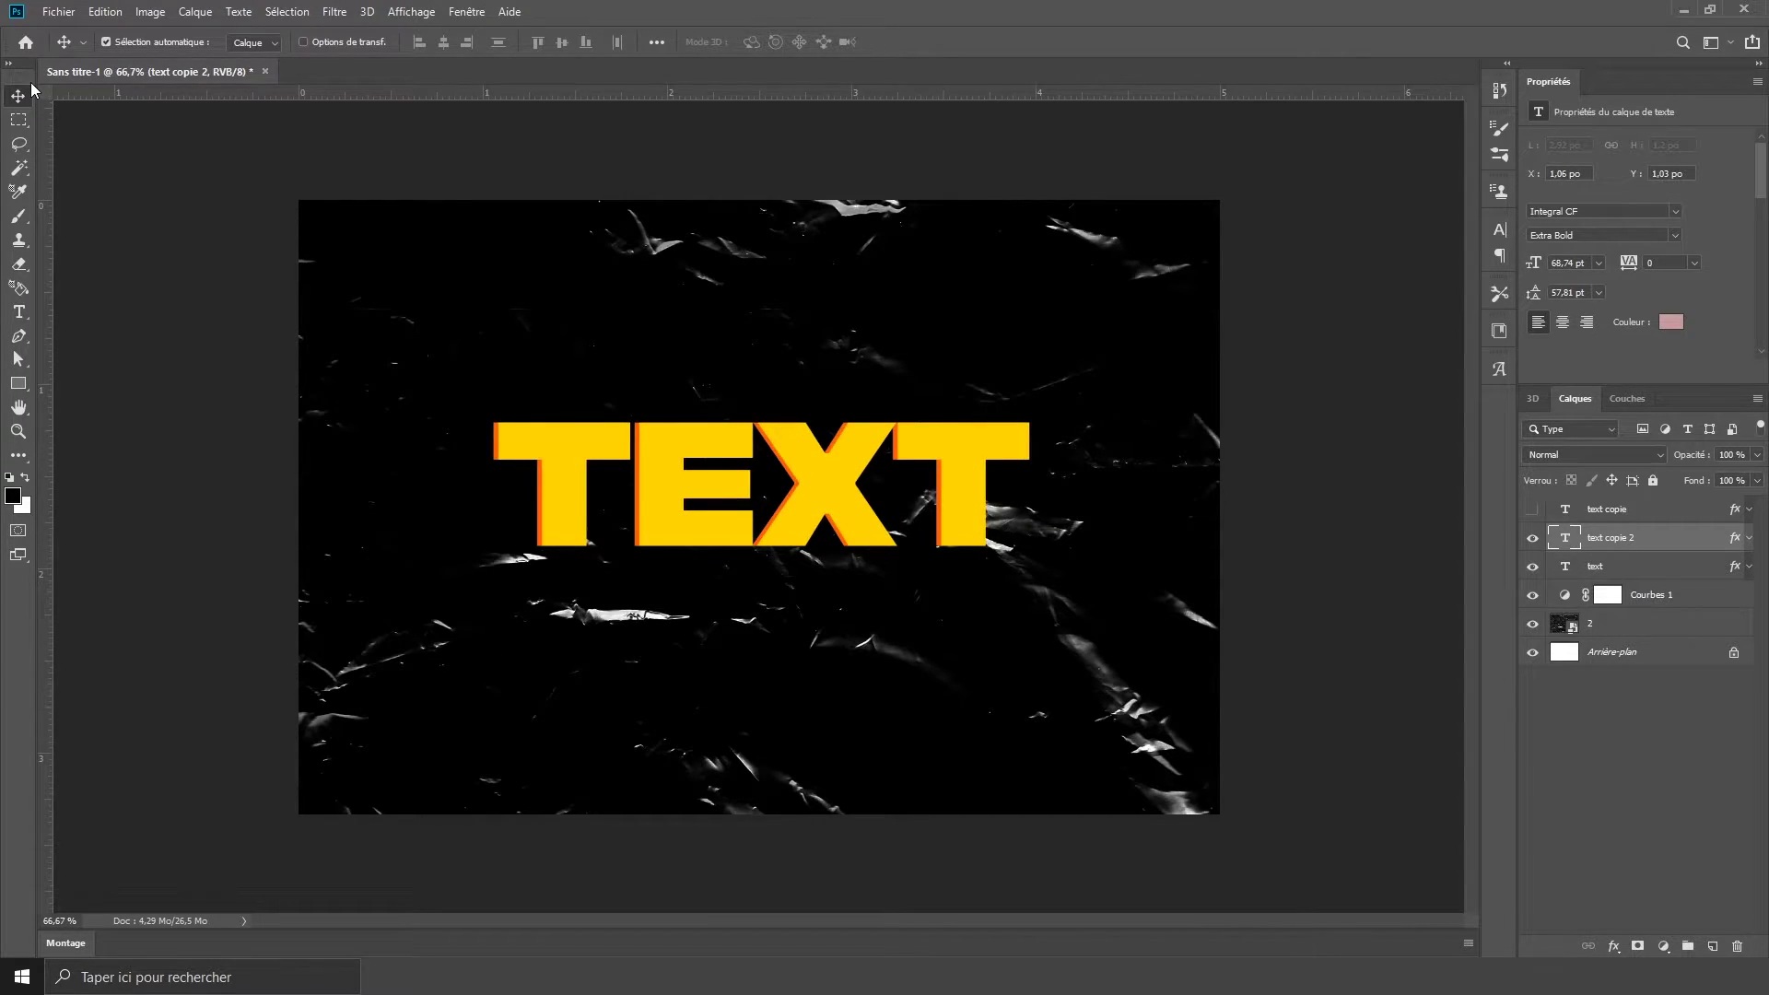
{"action": "key", "text": "Right"}
{"action": "key", "text": "Right"}
Step: Show the red glowing text layer and nudge the yellow text layer back left to about X 1.05 po
{"action": "left_click", "coordinate": [1532, 509]}
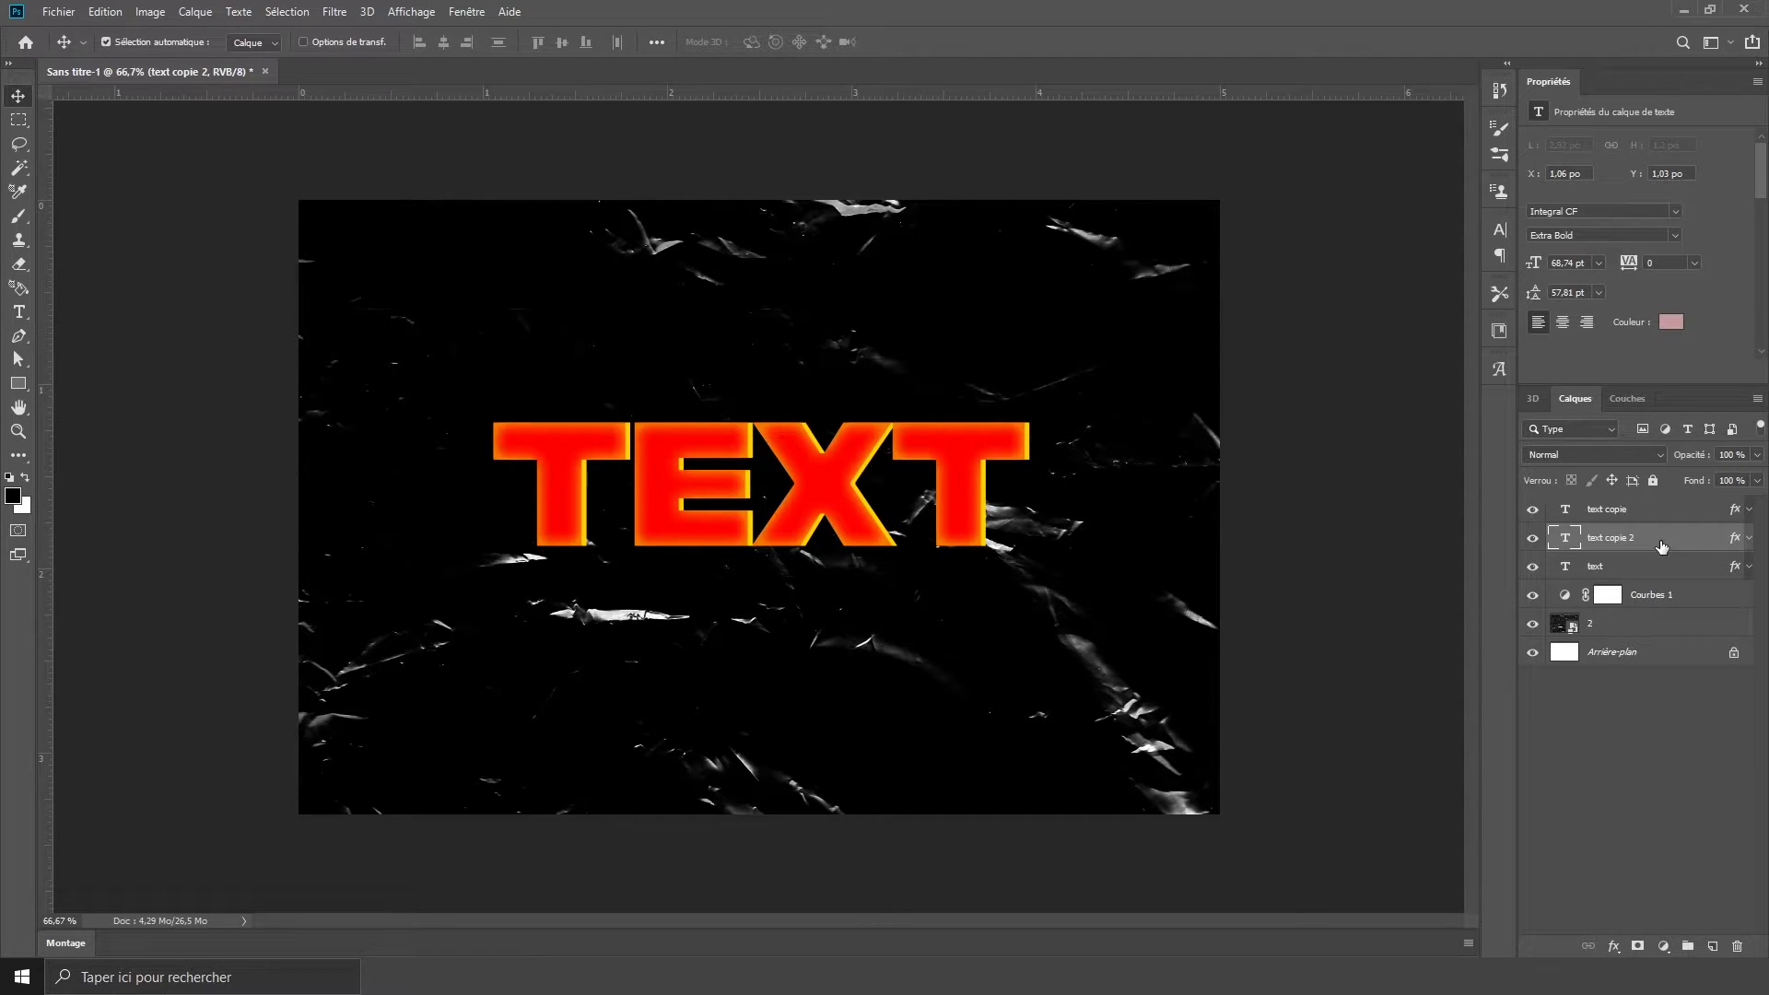
{"action": "key", "text": "Left"}
{"action": "key", "text": "Left"}
{"action": "key", "text": "Left"}
{"action": "key", "text": "Left"}
{"action": "key", "text": "Left"}
{"action": "key", "text": "Left"}
{"action": "key", "text": "Right"}
{"action": "key", "text": "Right"}
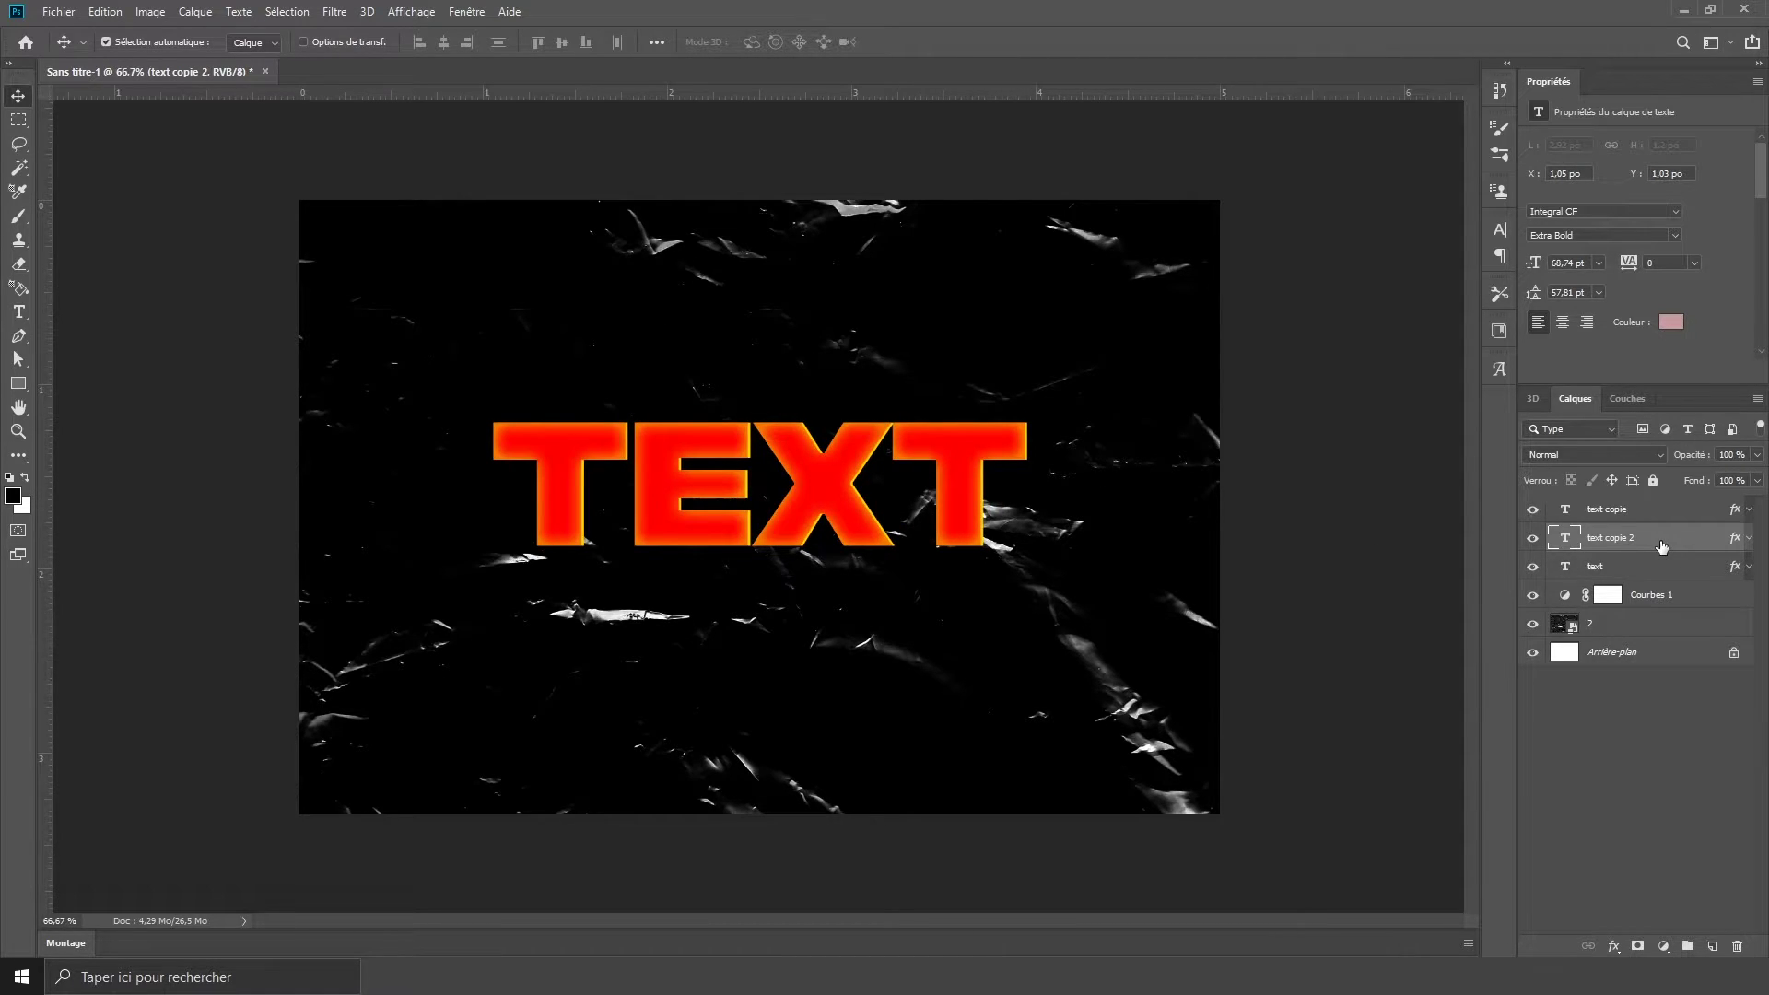
Step: Nudge the orange text layer left to about X 1.01 po so it sticks out behind the red text
{"action": "left_click", "coordinate": [1644, 567]}
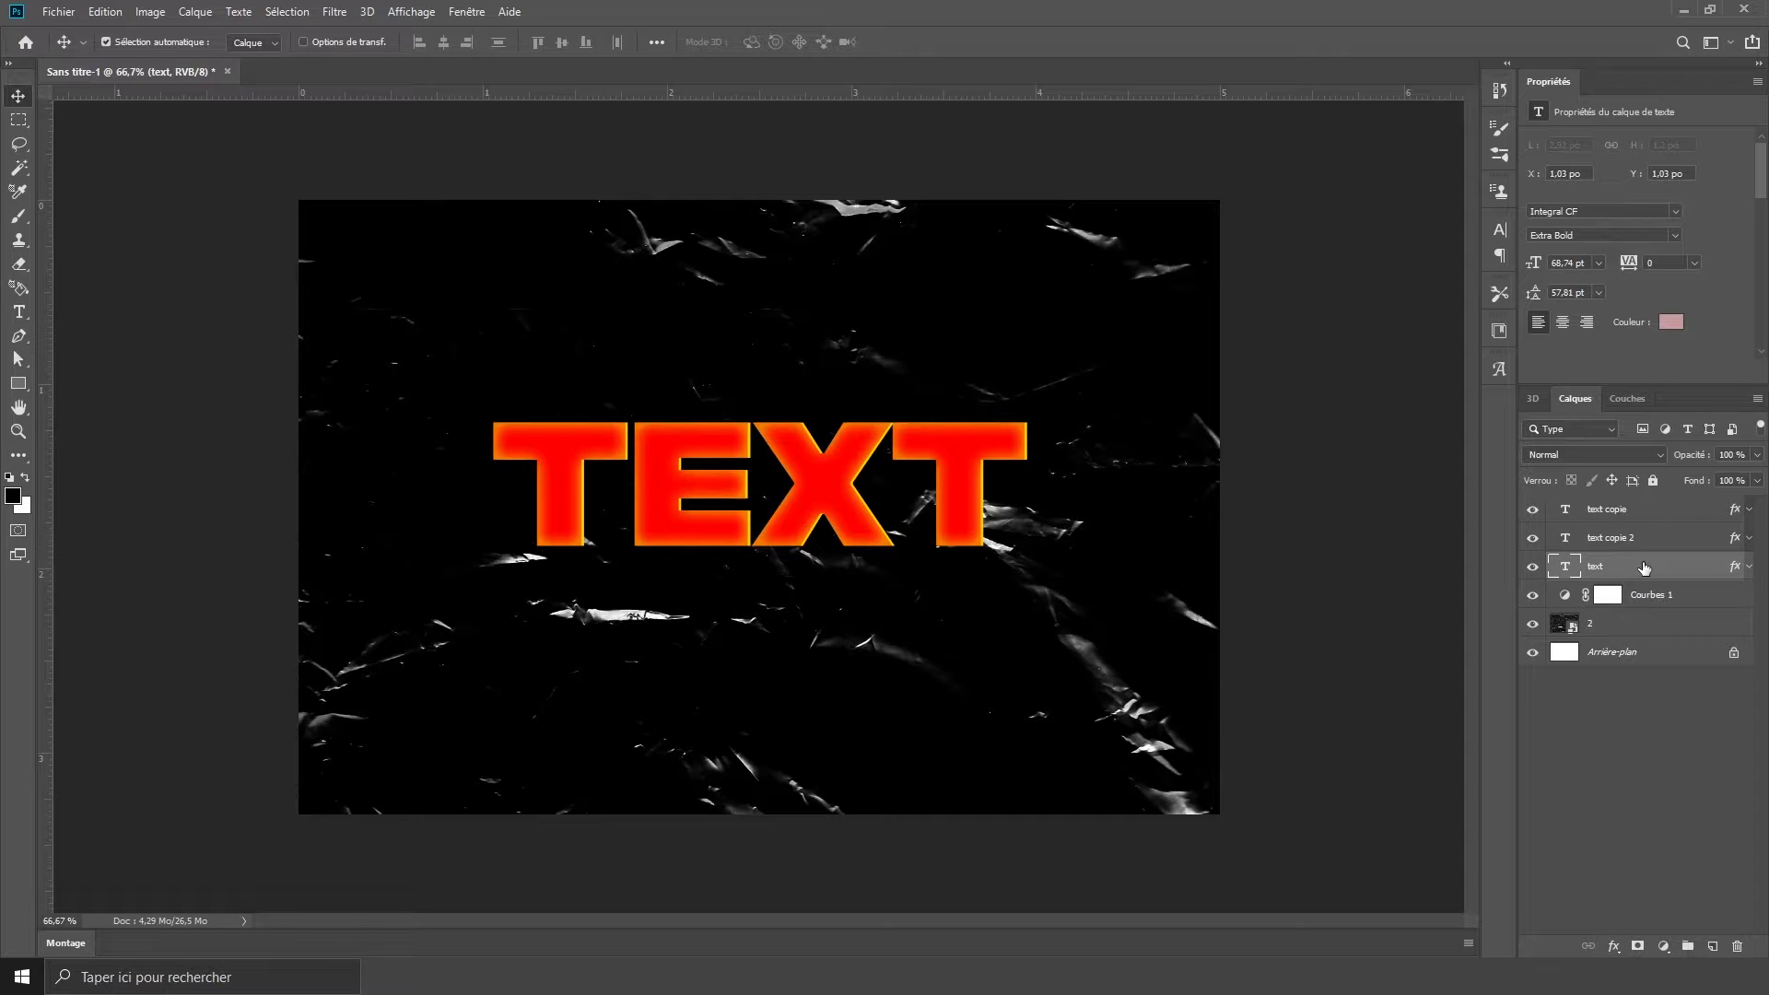
{"action": "key", "text": "Left"}
{"action": "key", "text": "Left"}
{"action": "key", "text": "Left"}
{"action": "key", "text": "Left"}
{"action": "key", "text": "Left"}
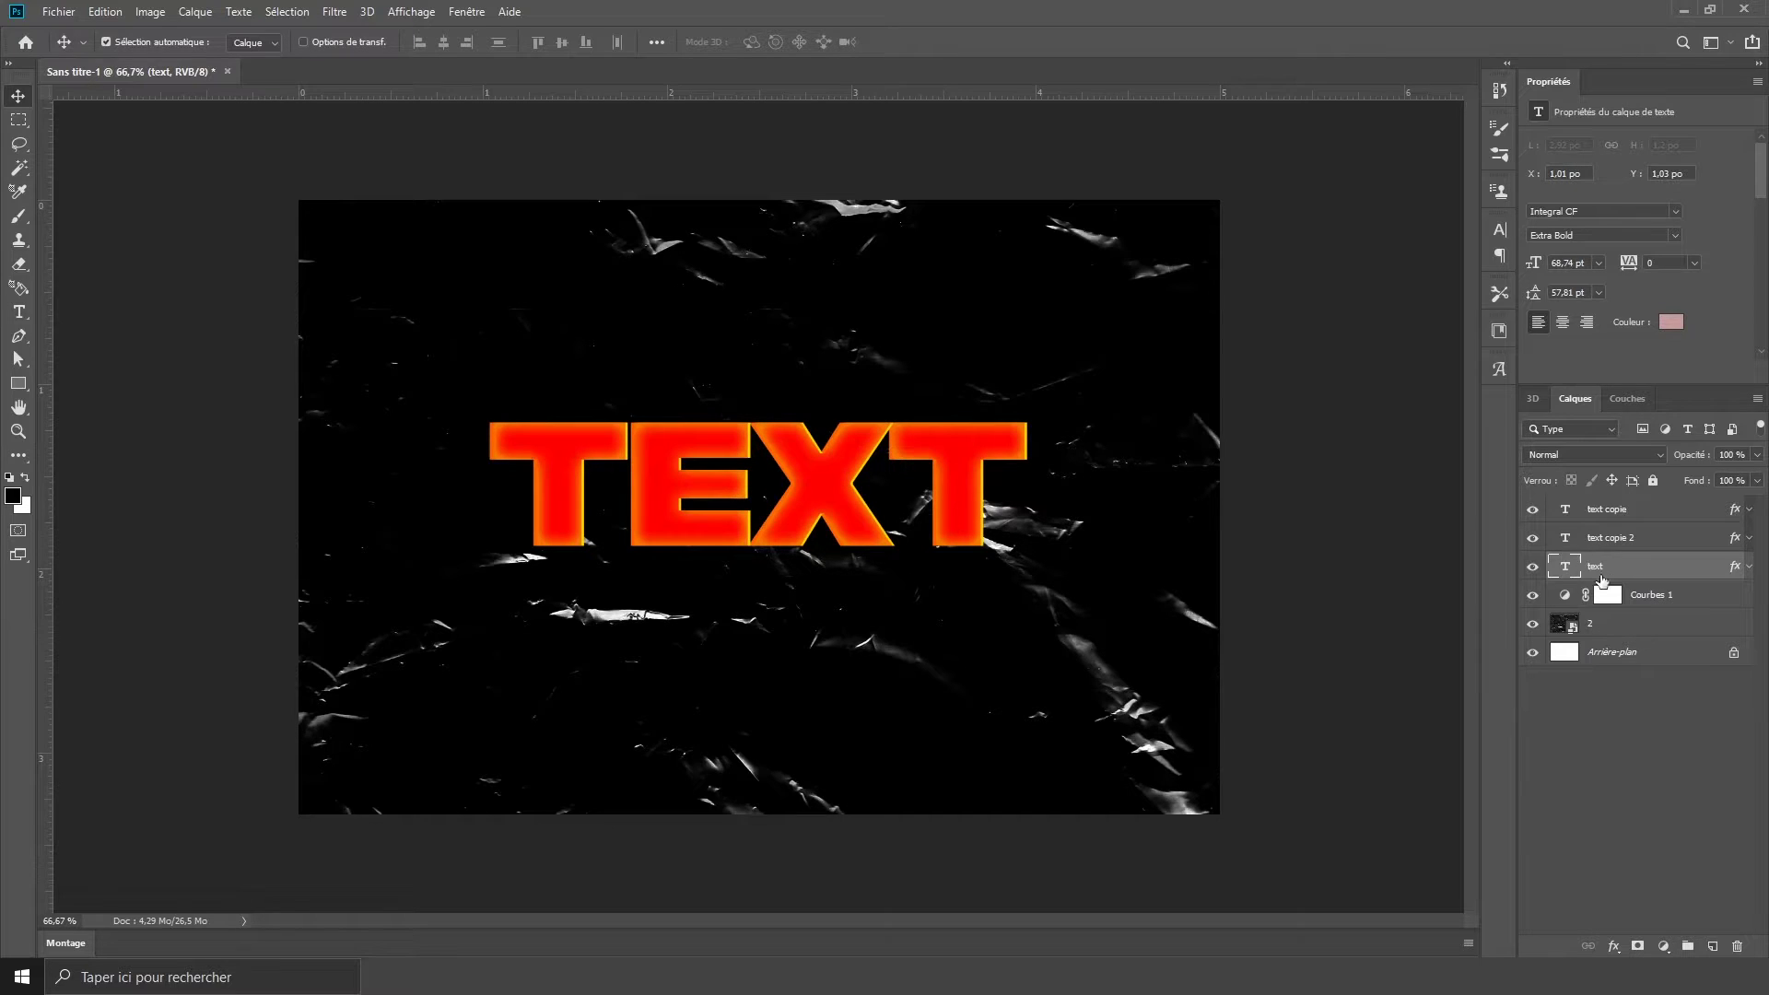
Step: Hide the red text layer and group the yellow and orange text layers
{"action": "left_click", "coordinate": [1532, 508]}
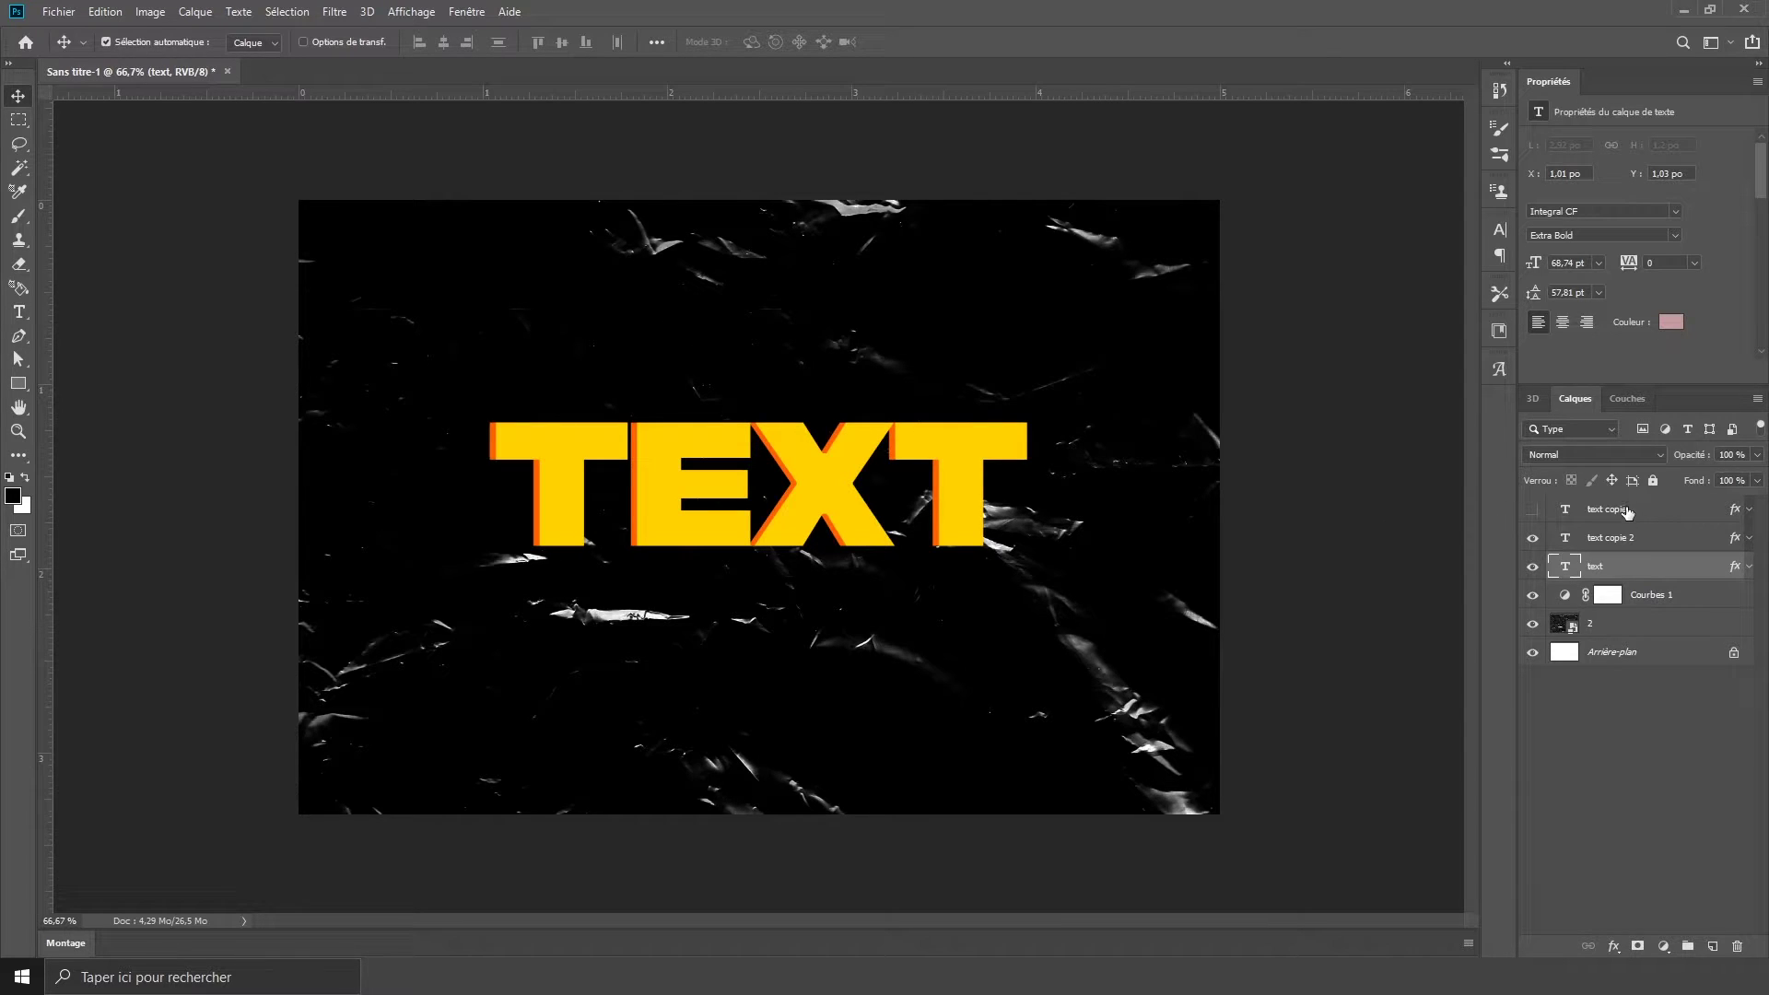
{"action": "left_click", "coordinate": [1646, 541]}
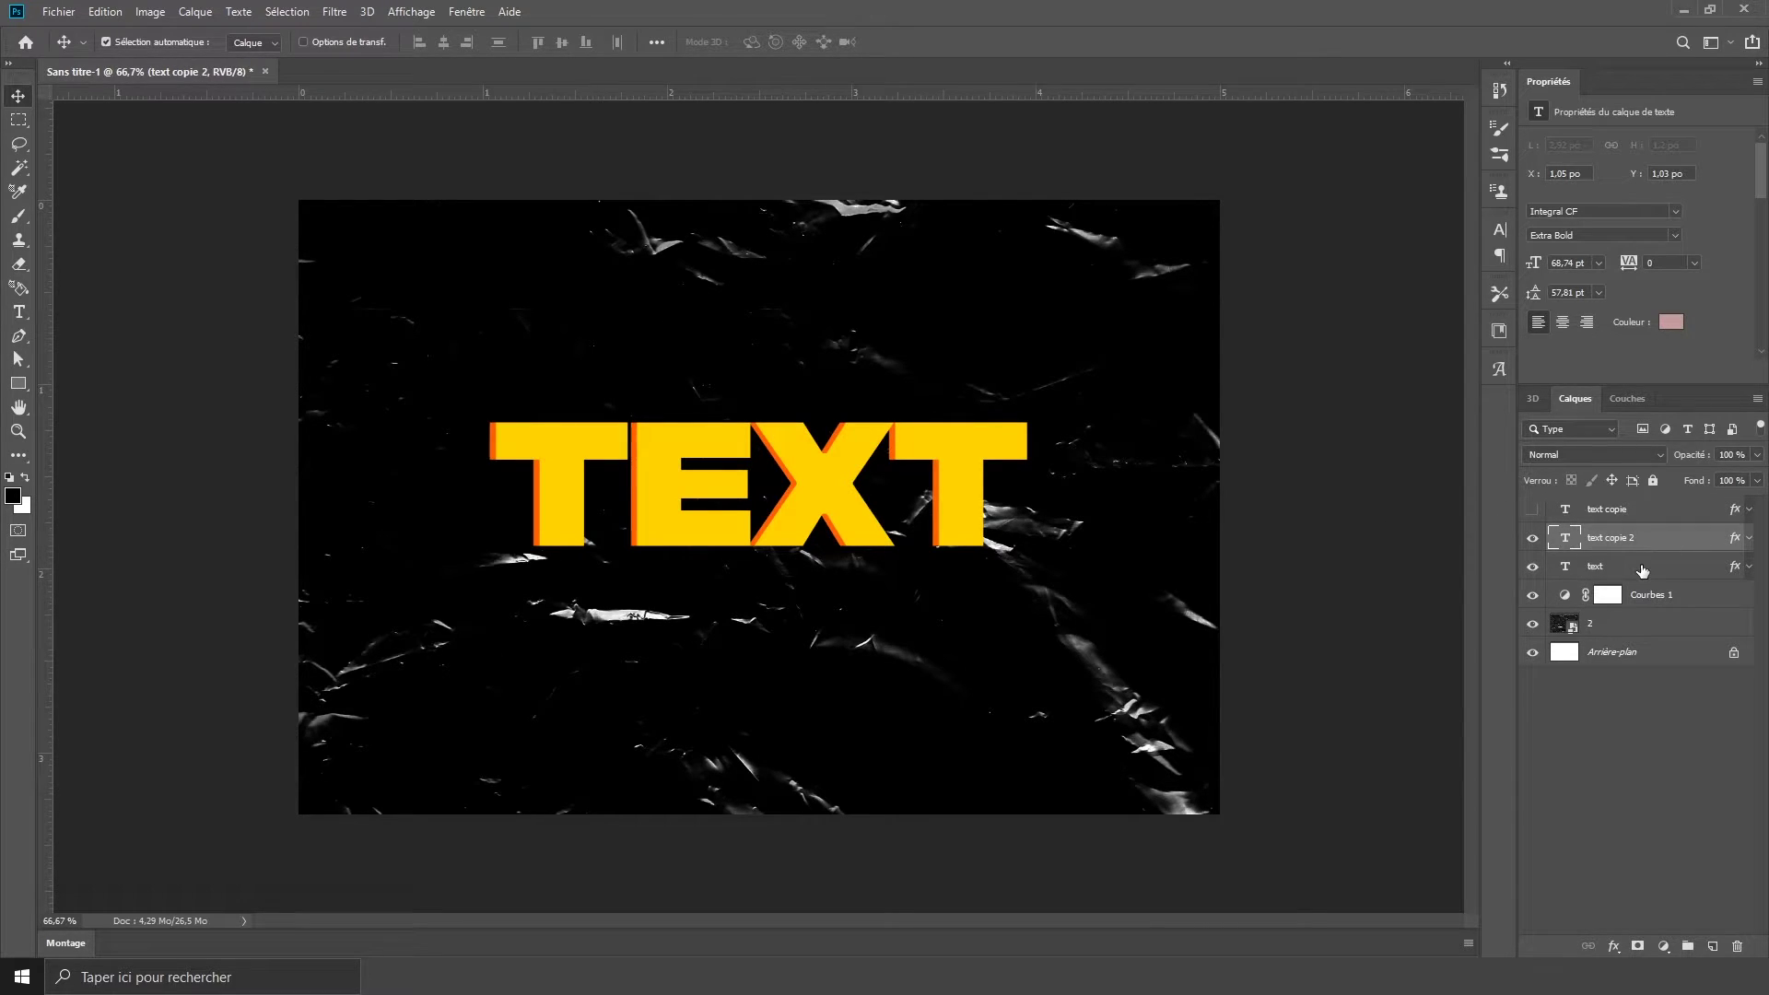
{"action": "left_click", "coordinate": [1640, 571], "text": "shift"}
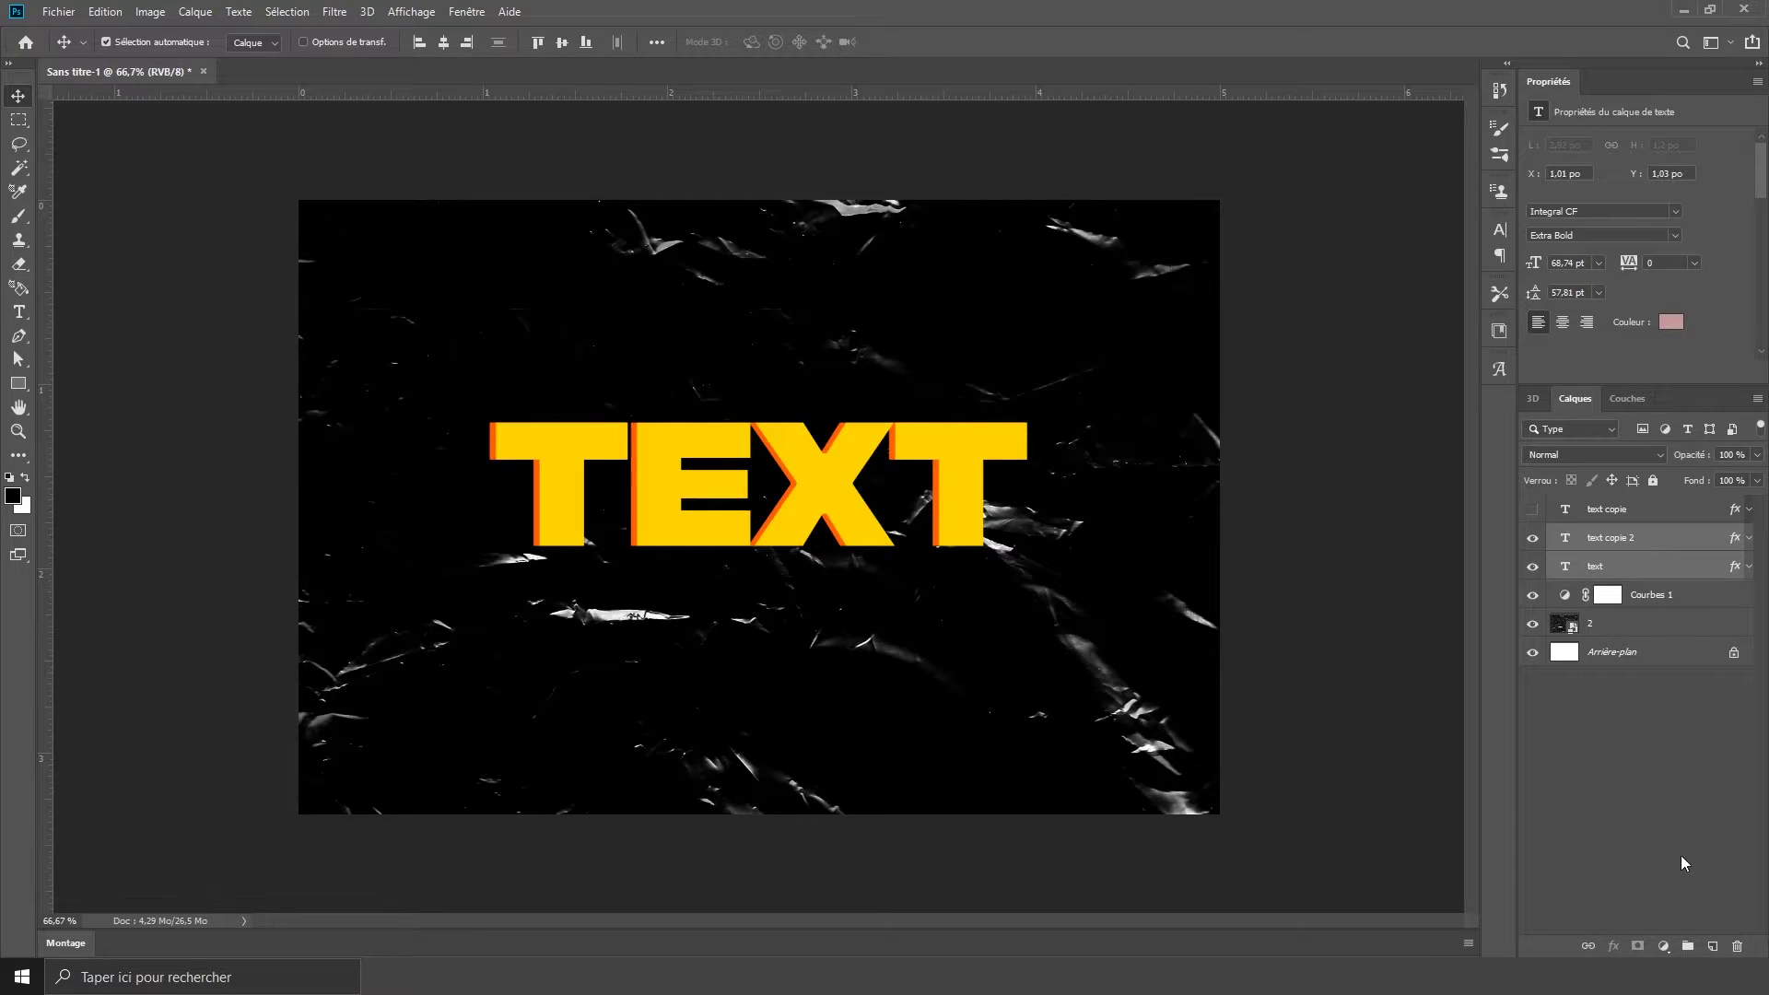
{"action": "key", "text": "ctrl+g"}
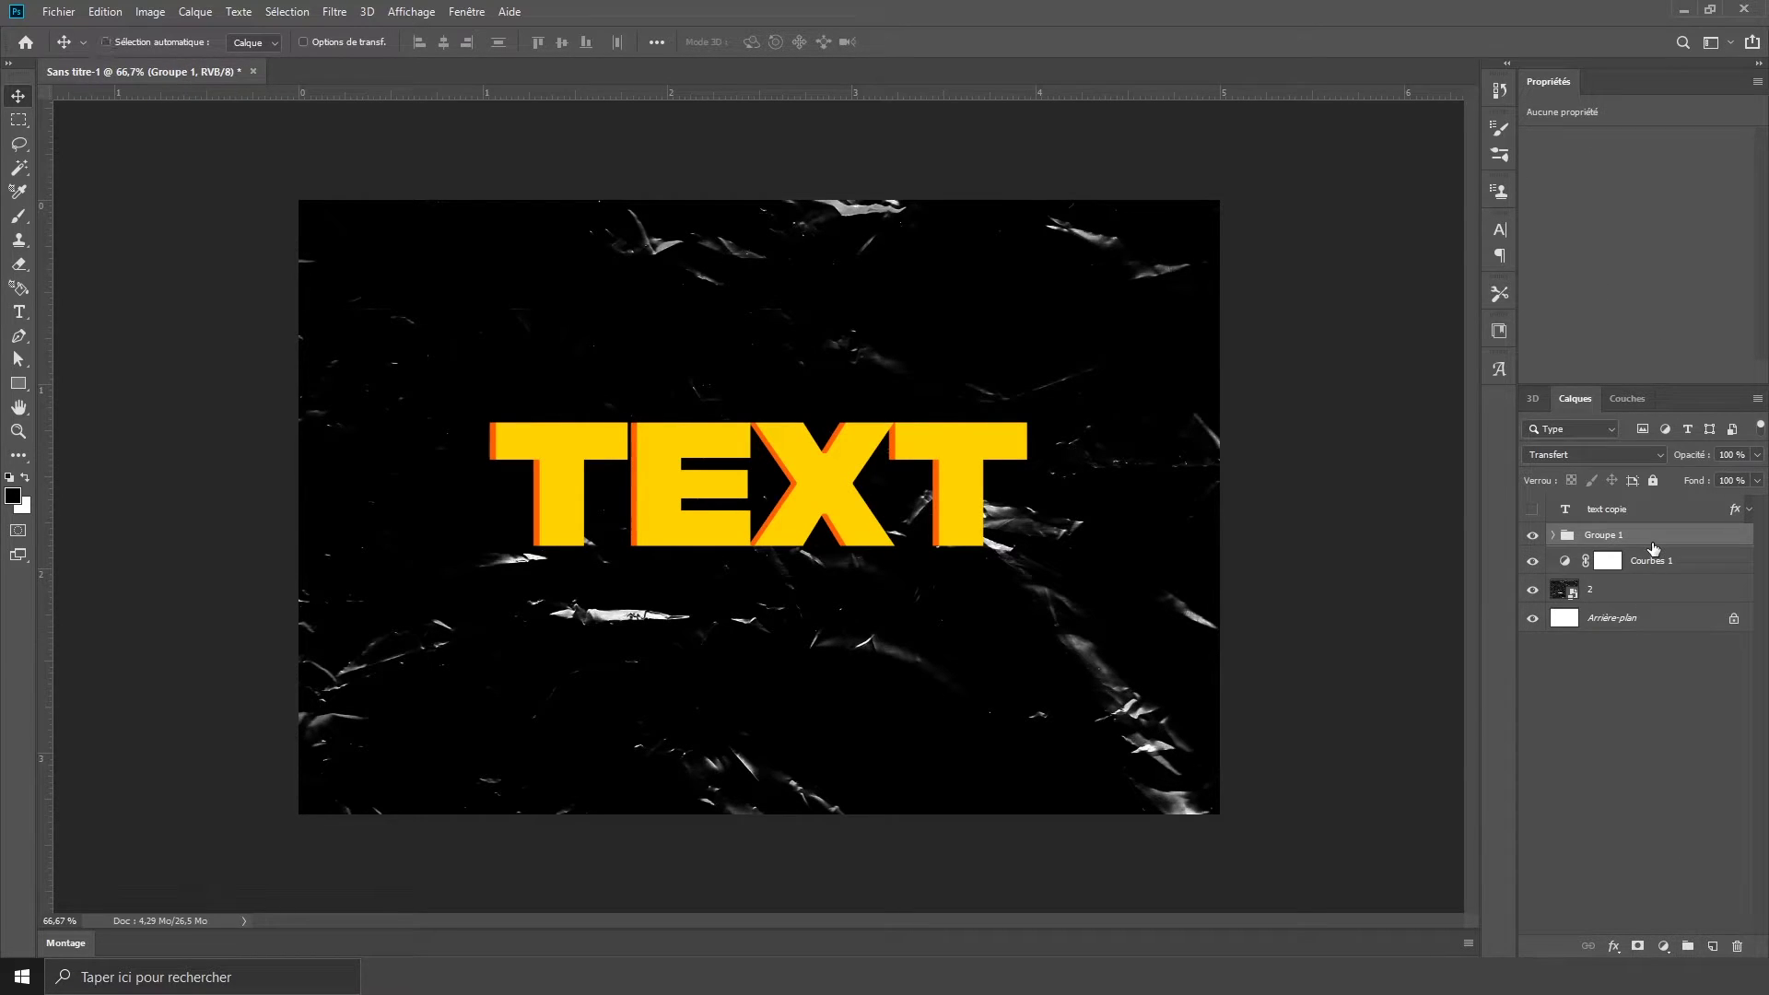
Step: Duplicate Groupe 1, hide the original group, and merge the duplicate into a single pixel layer
{"action": "key", "text": "ctrl+j"}
{"action": "left_click", "coordinate": [1532, 558]}
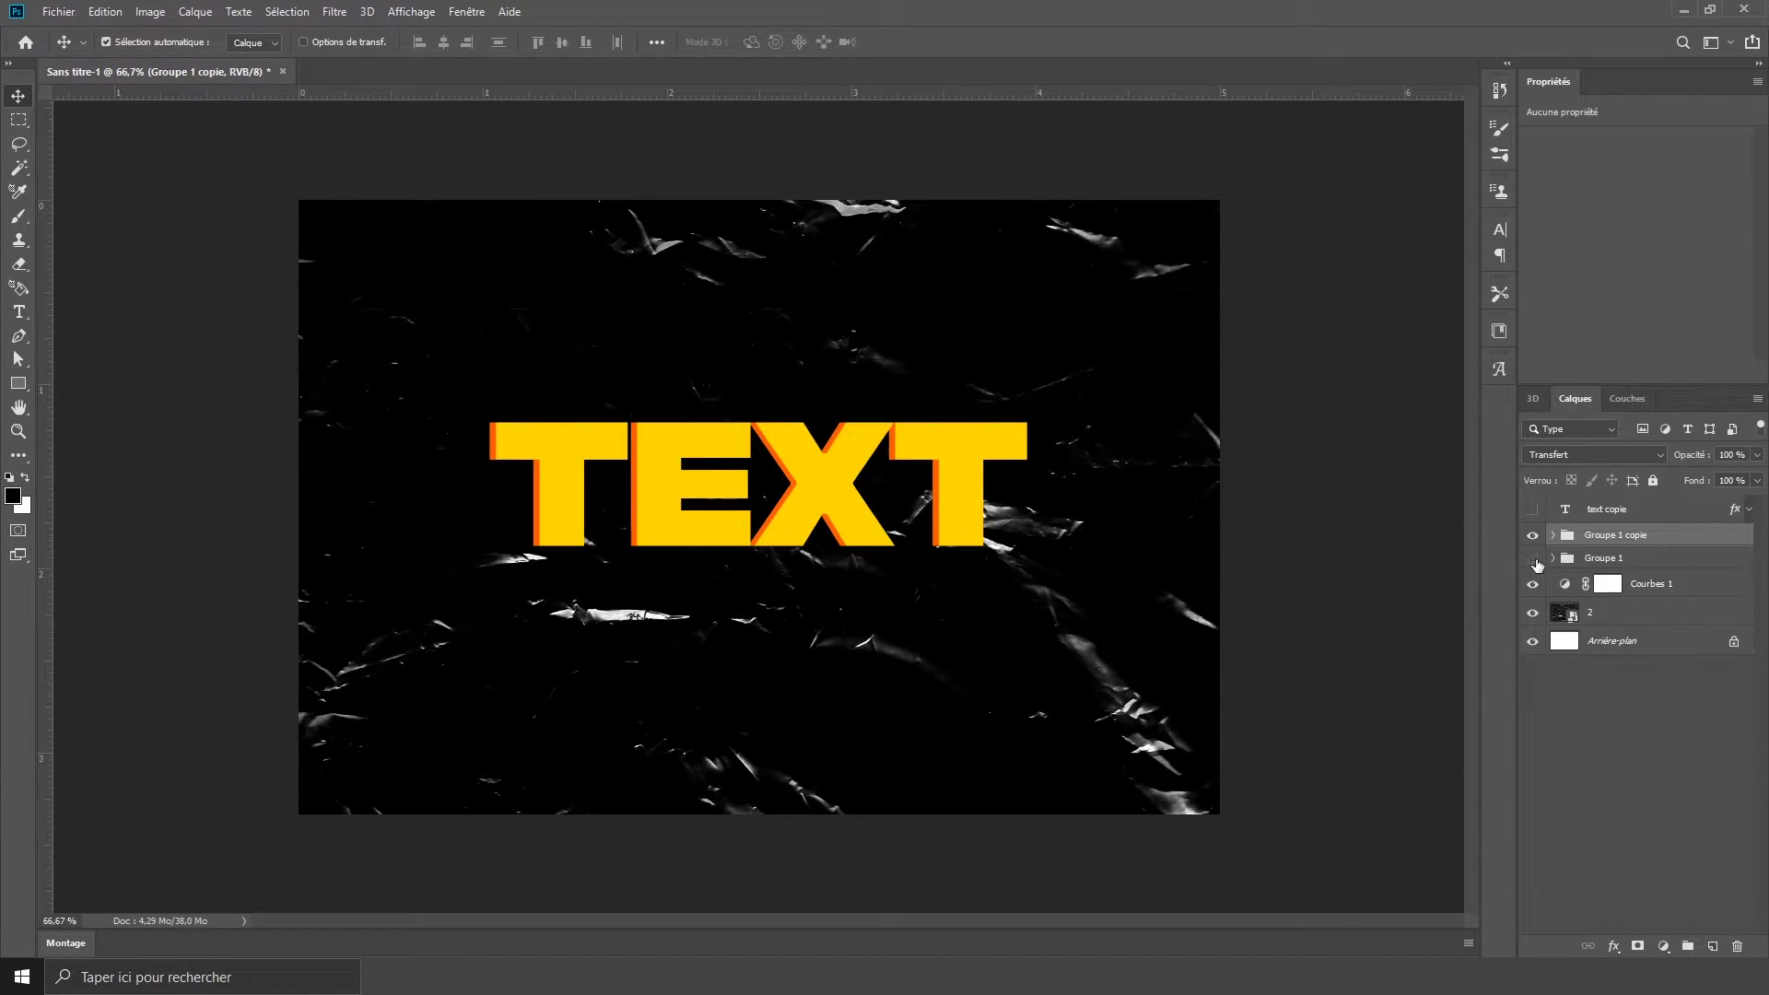
{"action": "right_click", "coordinate": [1667, 539]}
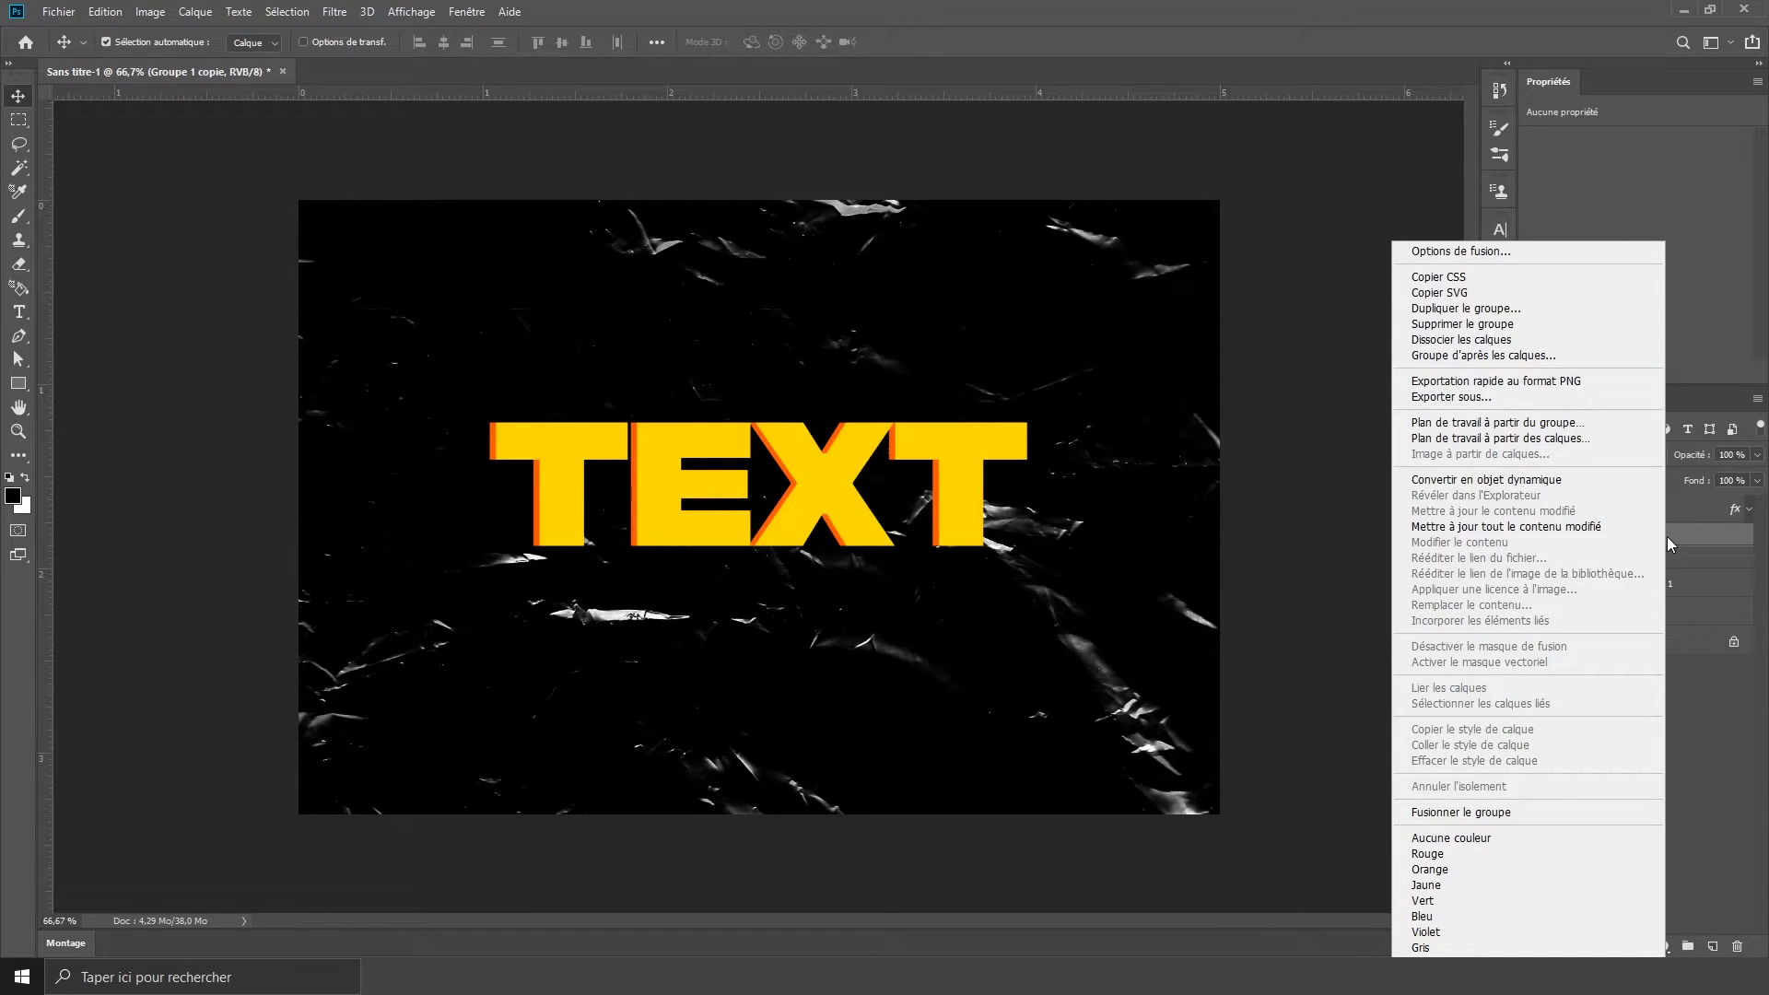
{"action": "left_click", "coordinate": [1572, 808]}
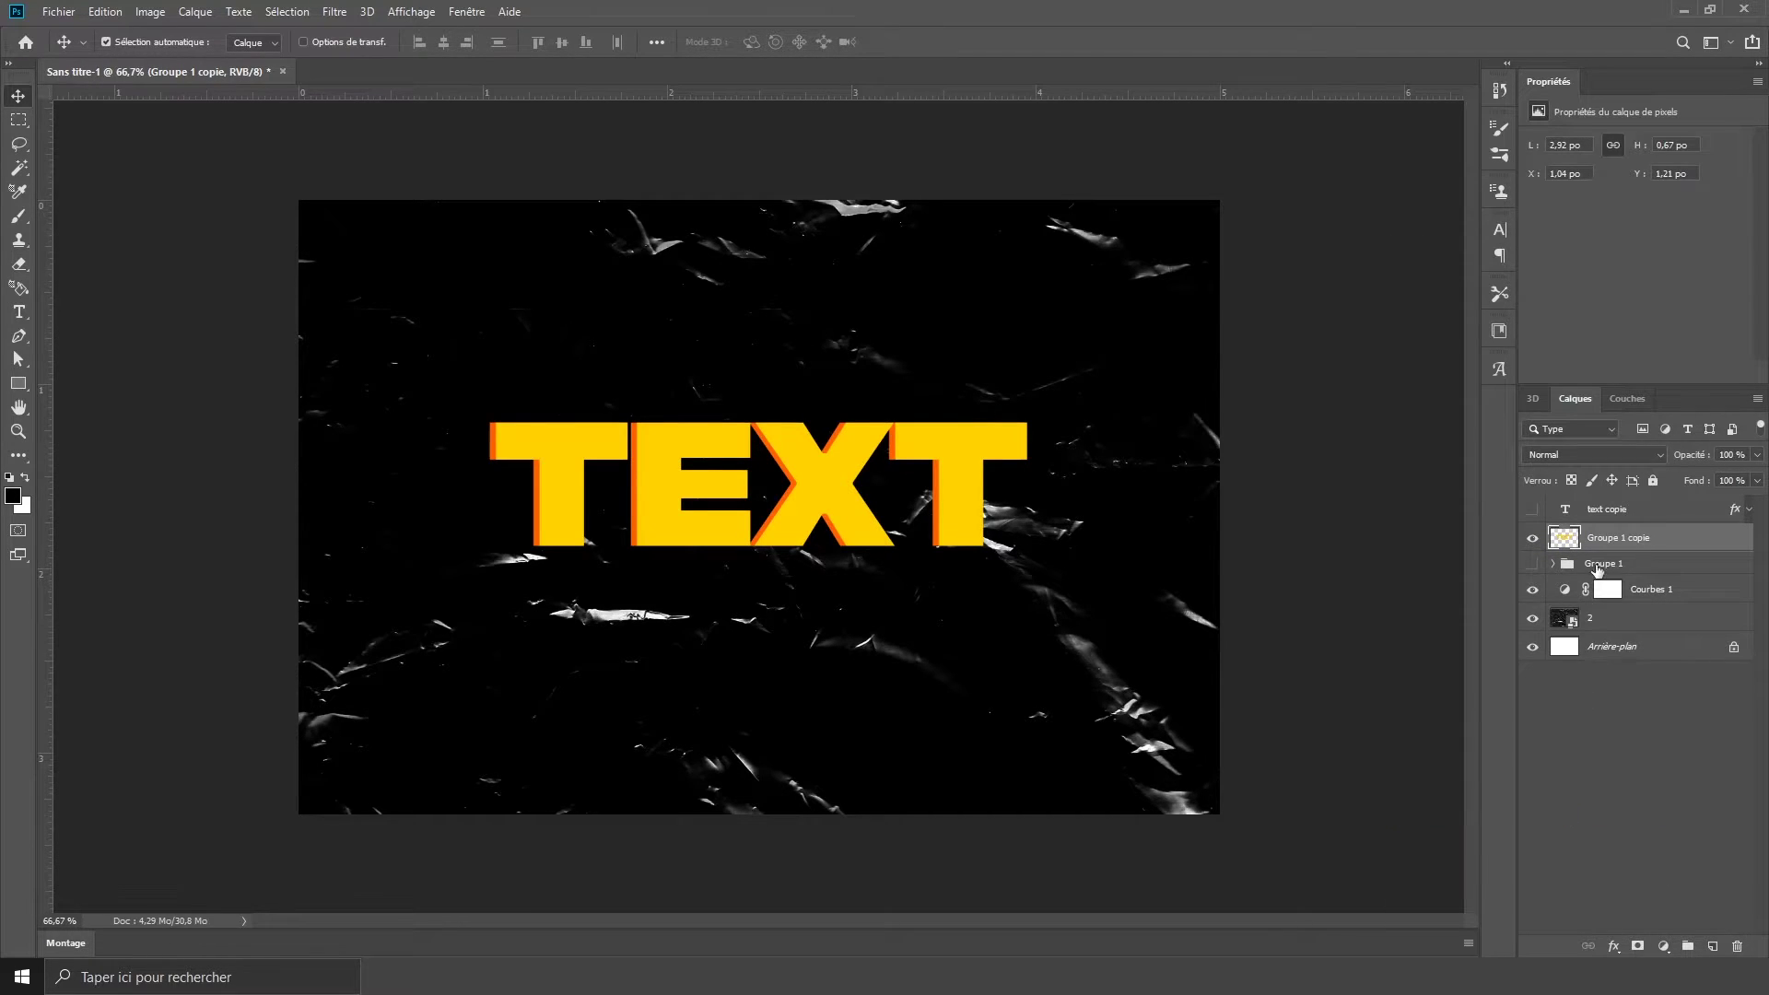
Step: Apply a Gaussian Blur of about 4.9 pixels to the merged yellow and orange layer, and show the red text layer again
{"action": "left_click", "coordinate": [335, 12]}
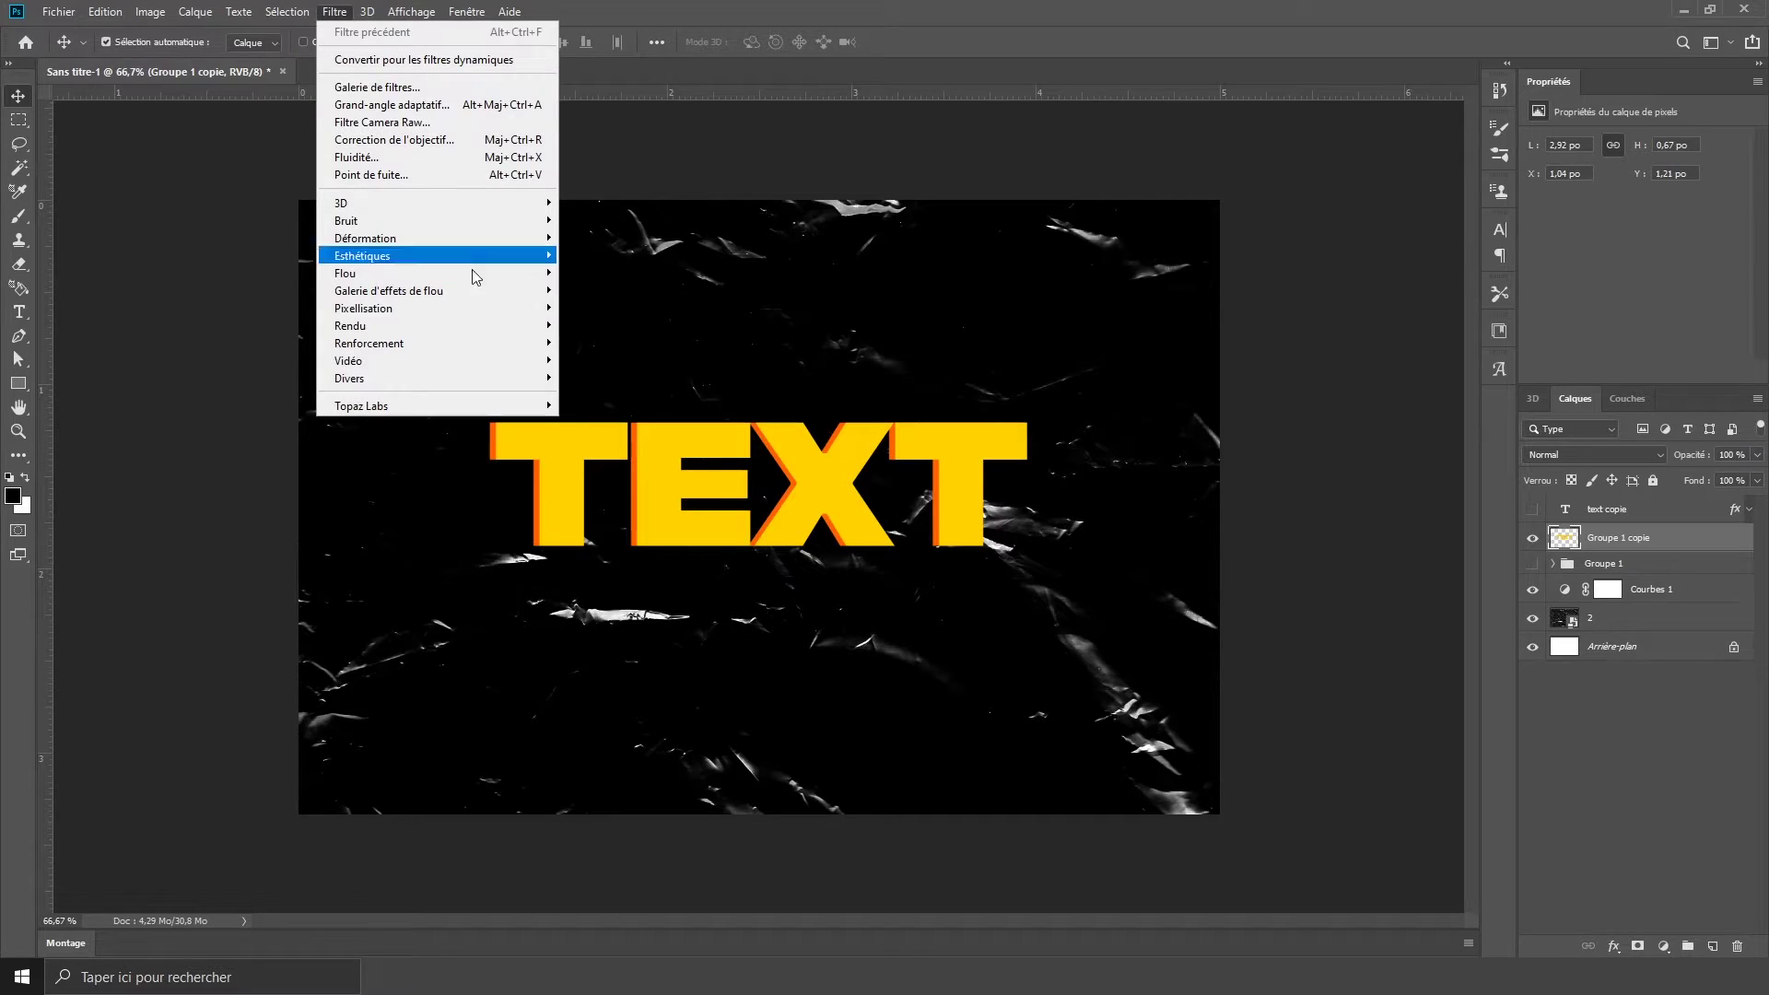
{"action": "mouse_move", "coordinate": [531, 273]}
{"action": "left_click", "coordinate": [609, 359]}
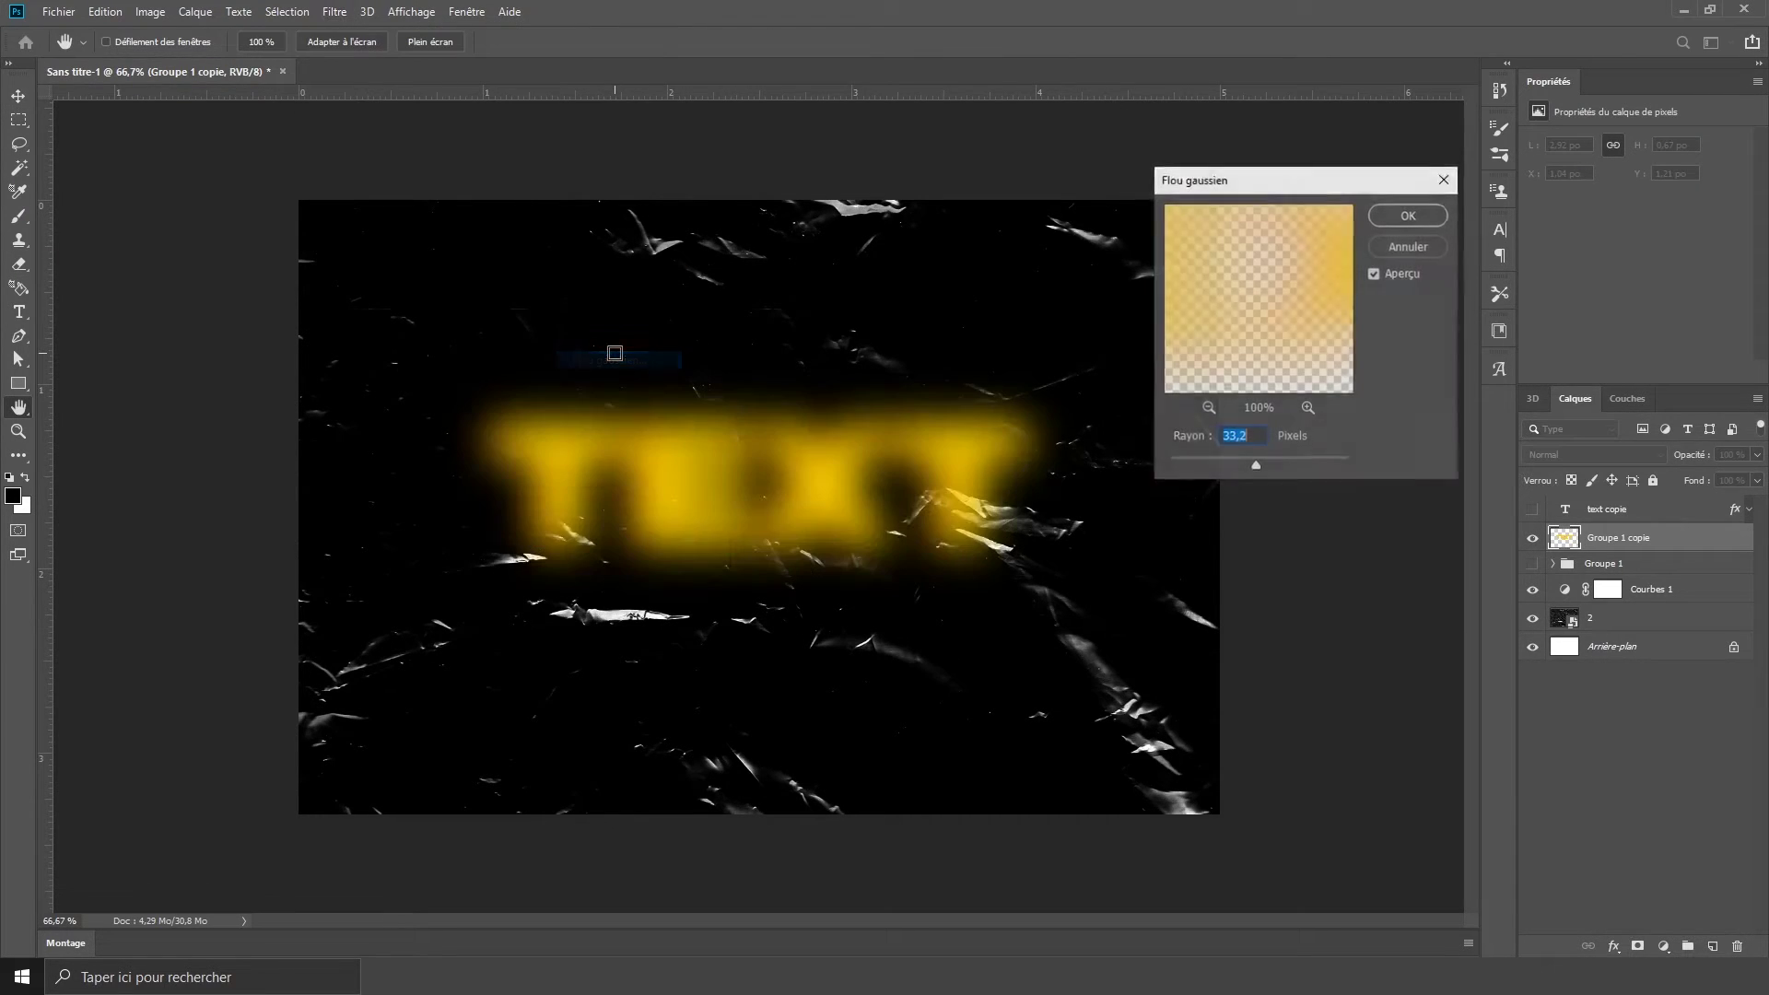
{"action": "left_click_drag", "start_coordinate": [1183, 470], "coordinate": [1216, 468]}
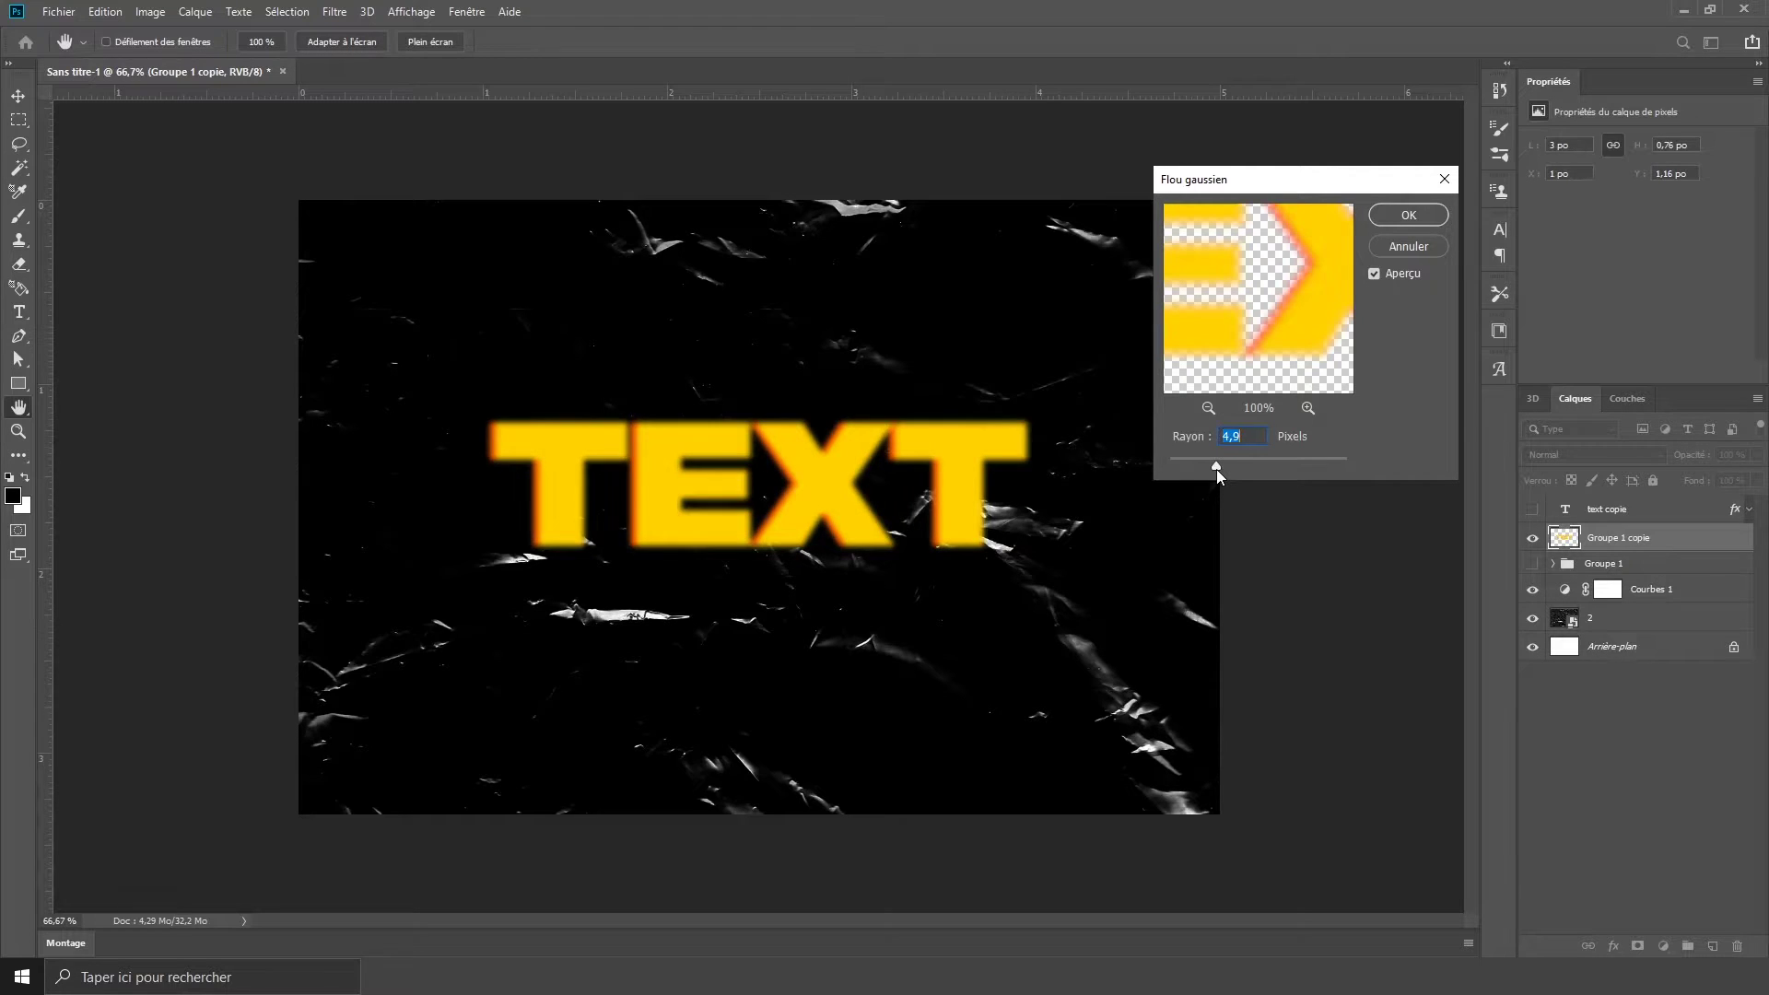
{"action": "left_click", "coordinate": [1407, 218]}
{"action": "left_click", "coordinate": [1532, 509]}
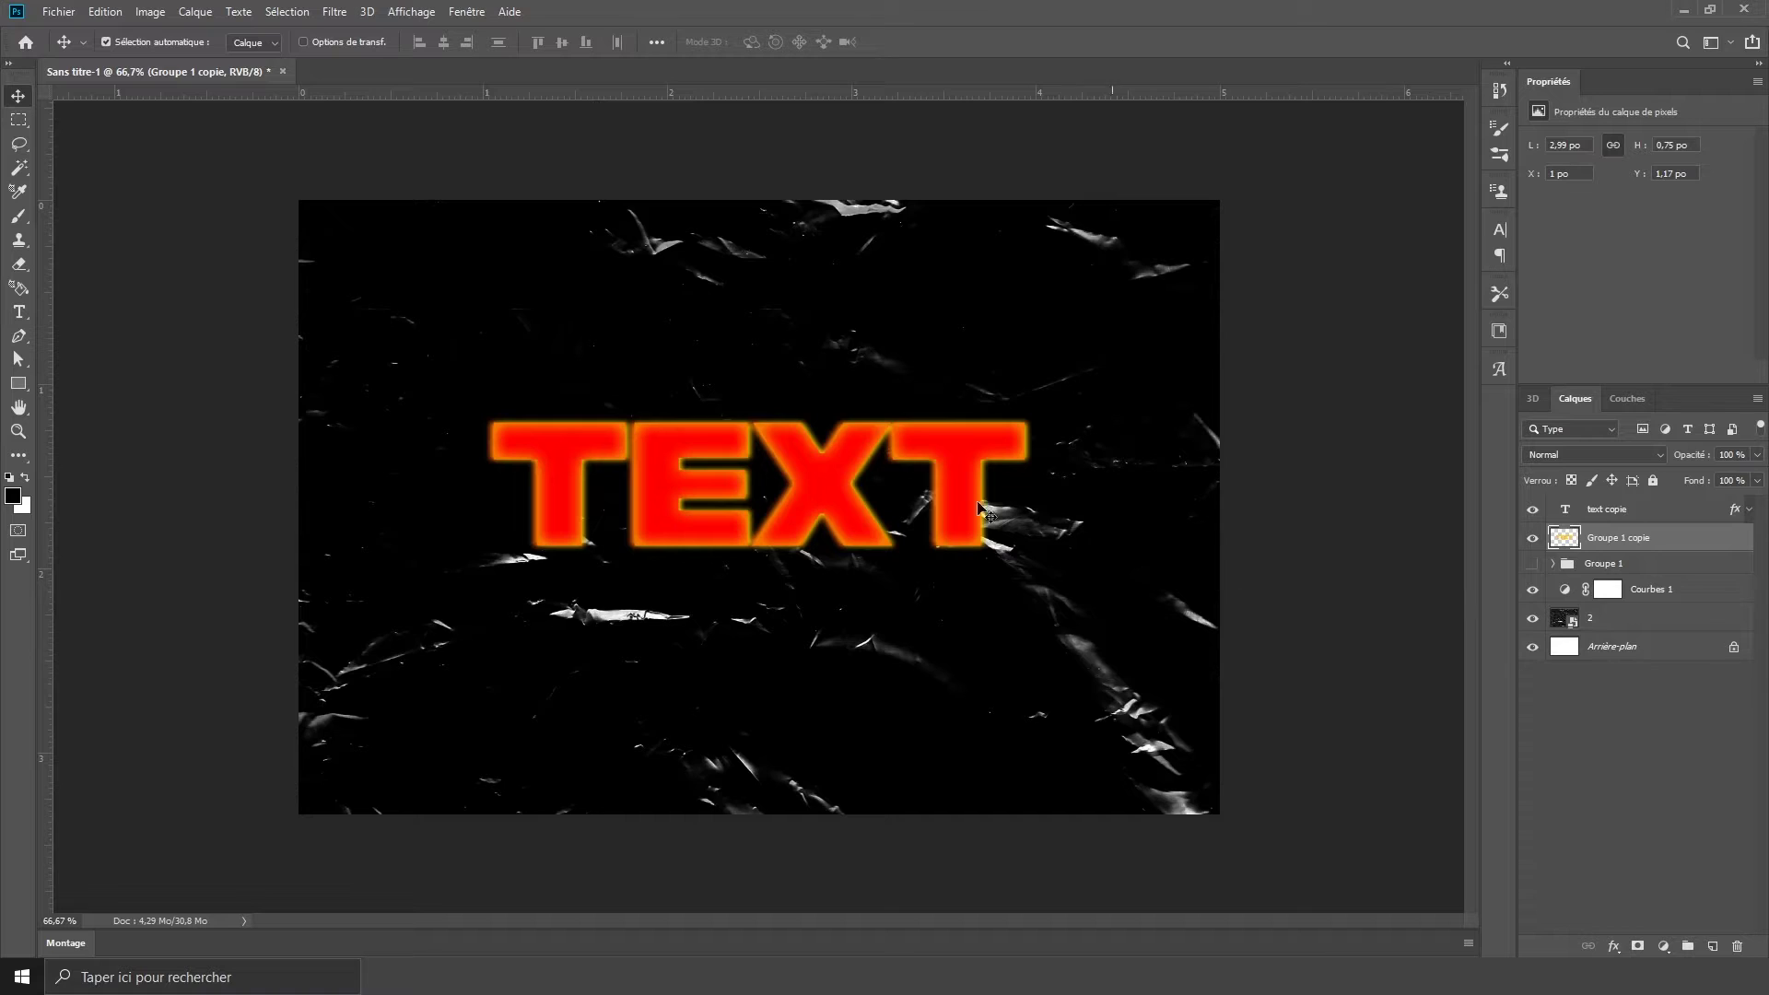
Step: Move the red text and the blurred layer together slightly downward, placing the blurred layer at about Y 1.29 po
{"action": "key", "text": "ctrl+minus"}
{"action": "key", "text": "ctrl+plus"}
{"action": "scroll", "coordinate": [691, 481], "scroll_direction": "down", "scroll_amount": 2}
{"action": "scroll", "coordinate": [691, 481], "scroll_direction": "up", "scroll_amount": 1}
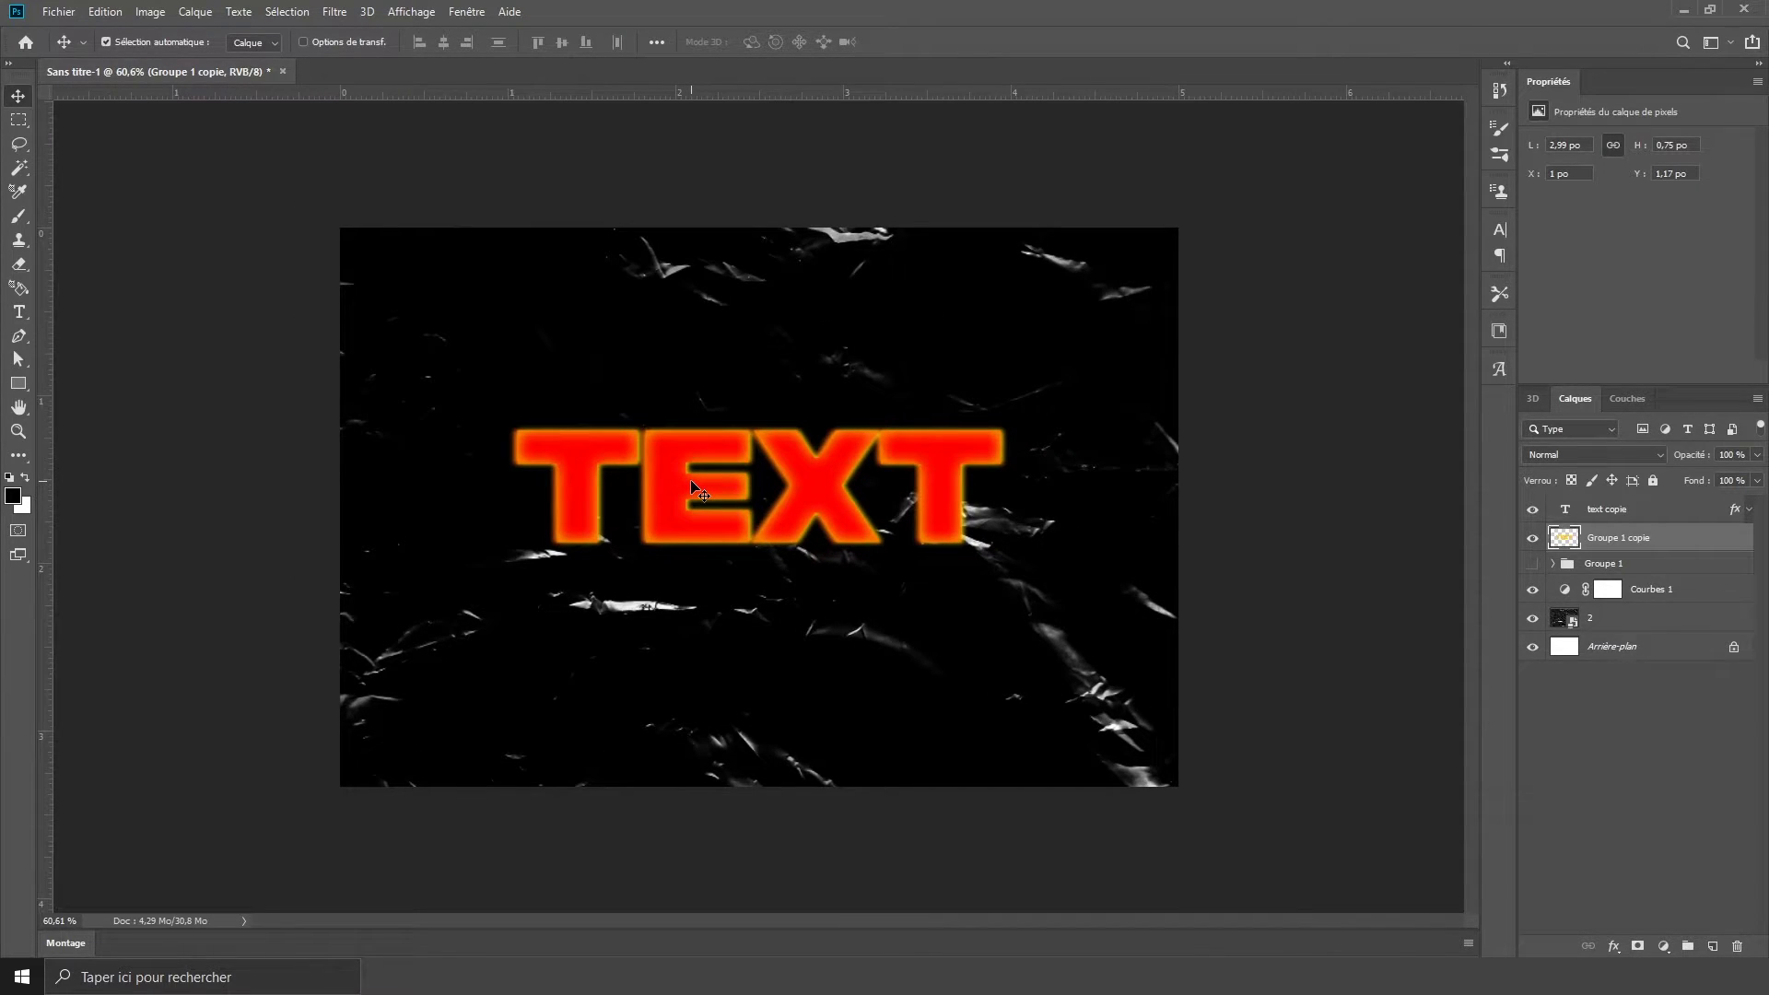
{"action": "key", "text": "ctrl+plus"}
{"action": "key", "text": "ctrl+minus"}
{"action": "left_click", "coordinate": [1663, 514], "text": "ctrl"}
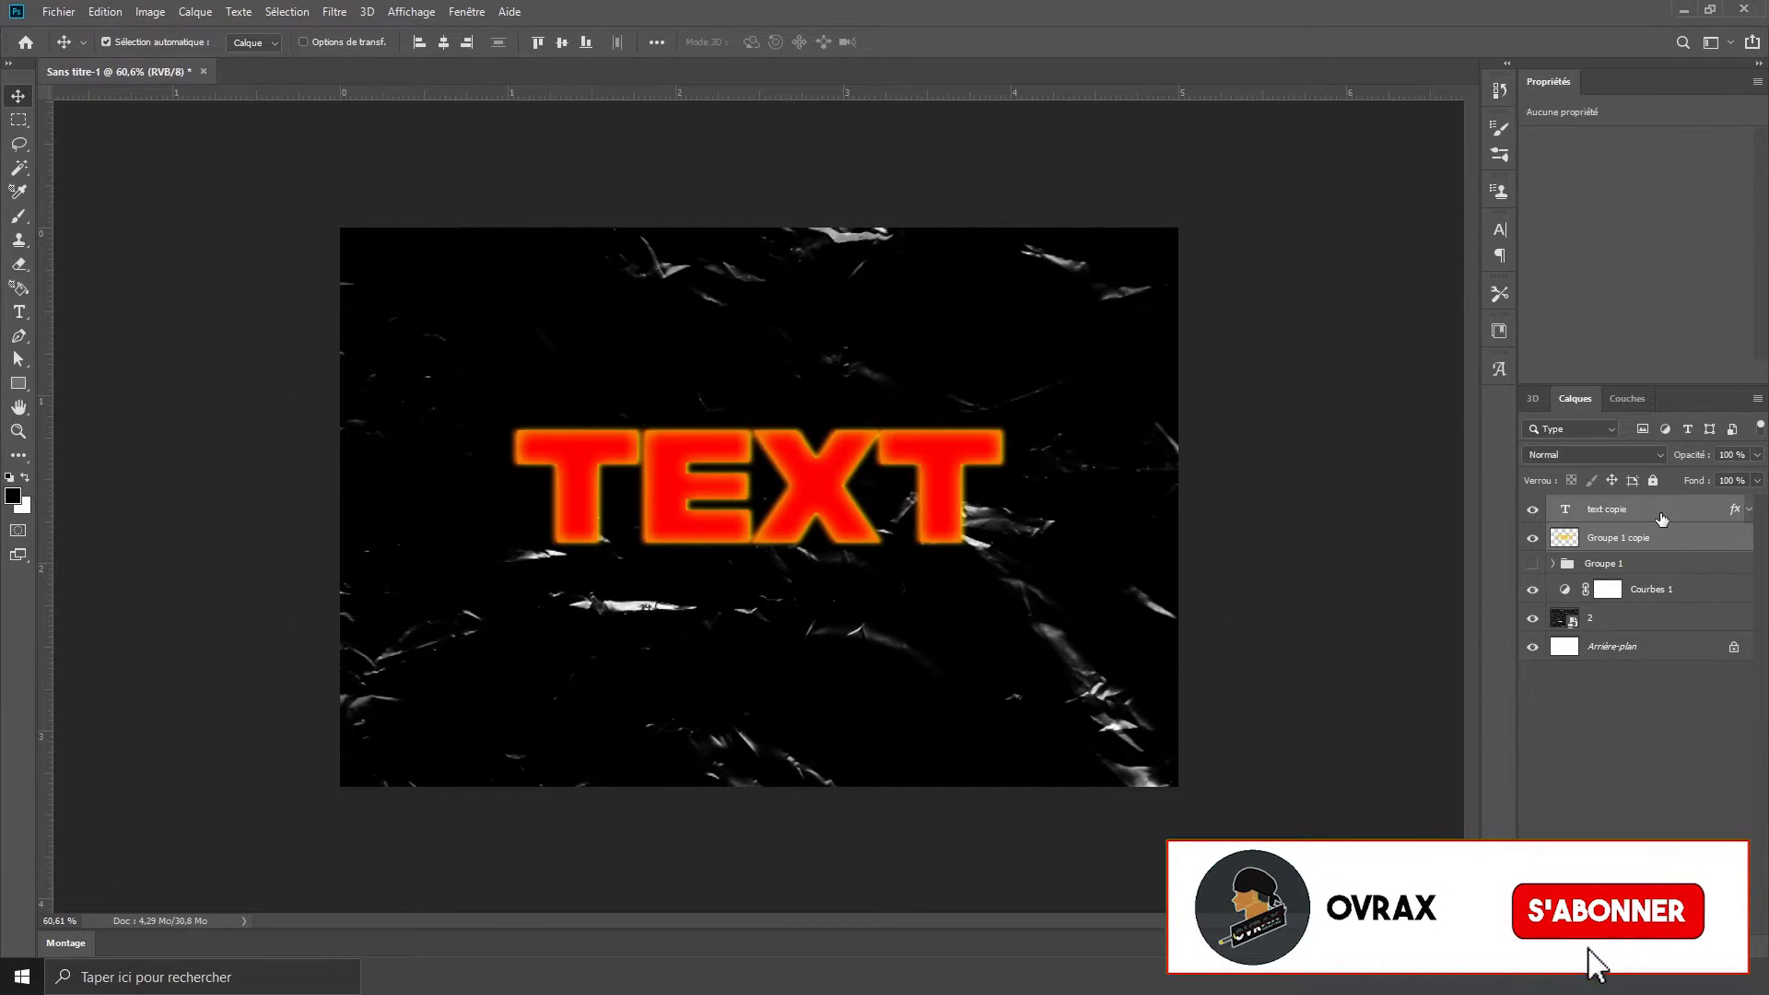
{"action": "key", "text": "ctrl+t"}
{"action": "left_click_drag", "start_coordinate": [836, 484], "coordinate": [831, 506]}
{"action": "key", "text": "Return"}
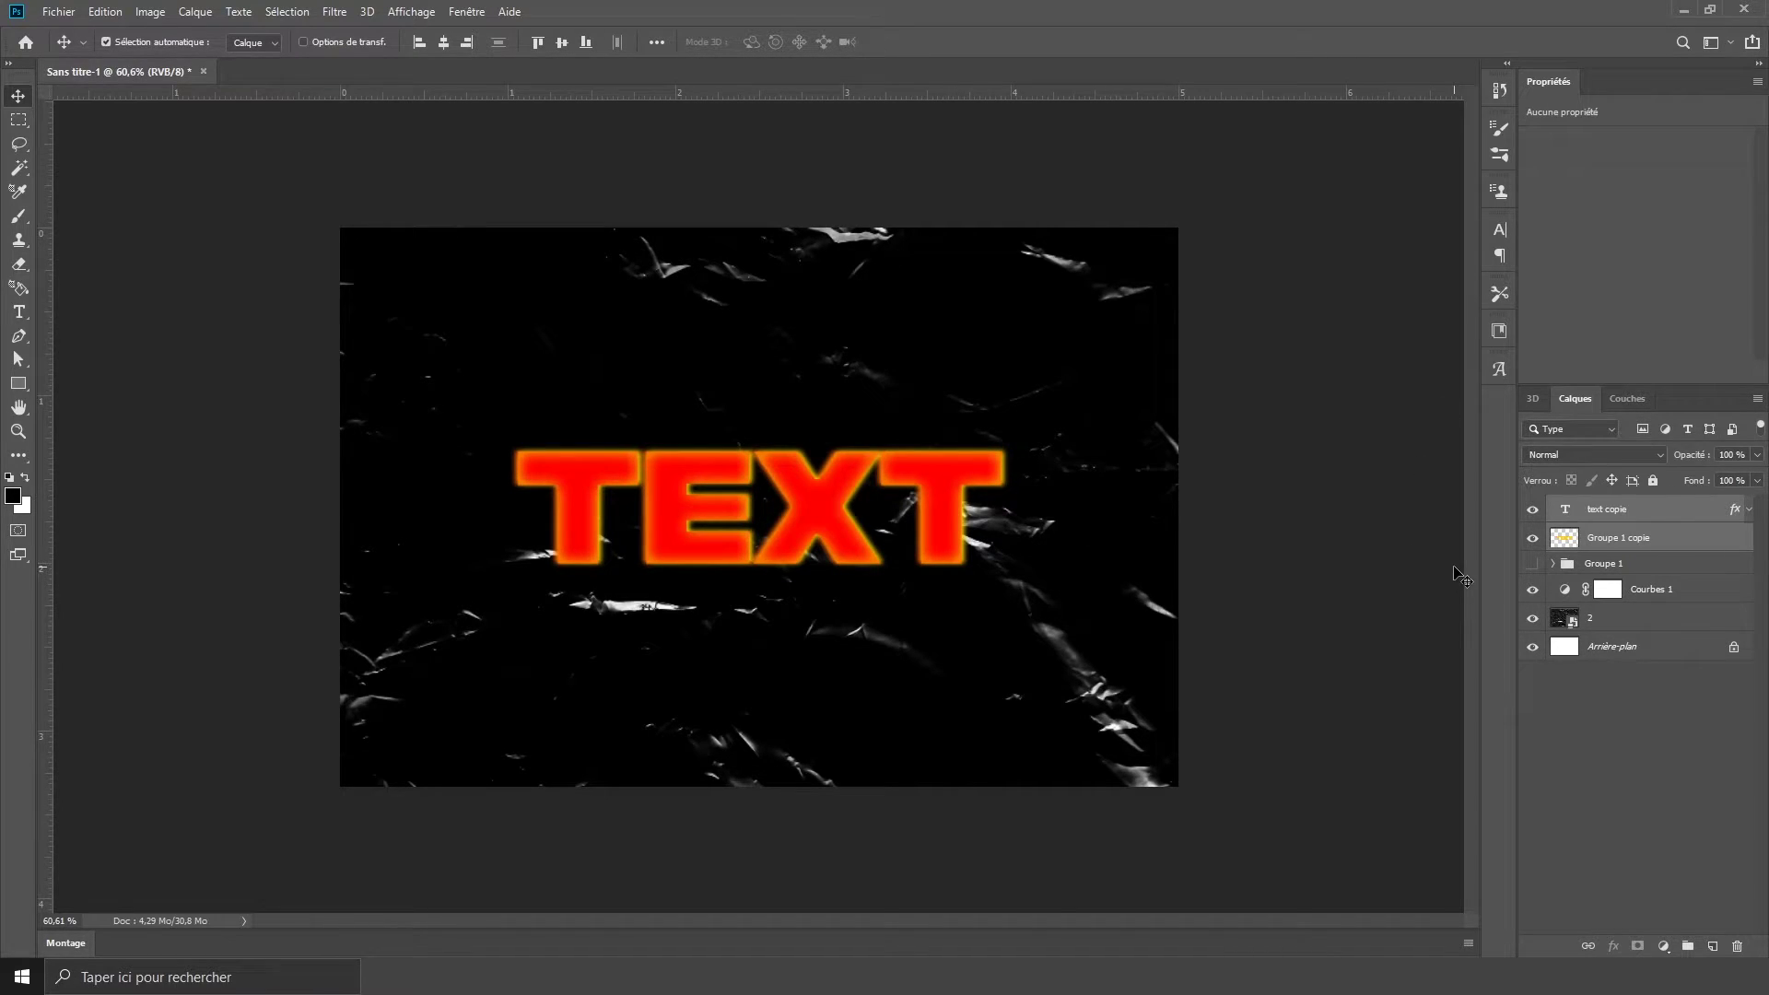
Step: Group the red text layer and the blurred Groupe 1 copie layer together
{"action": "left_click", "coordinate": [1617, 545]}
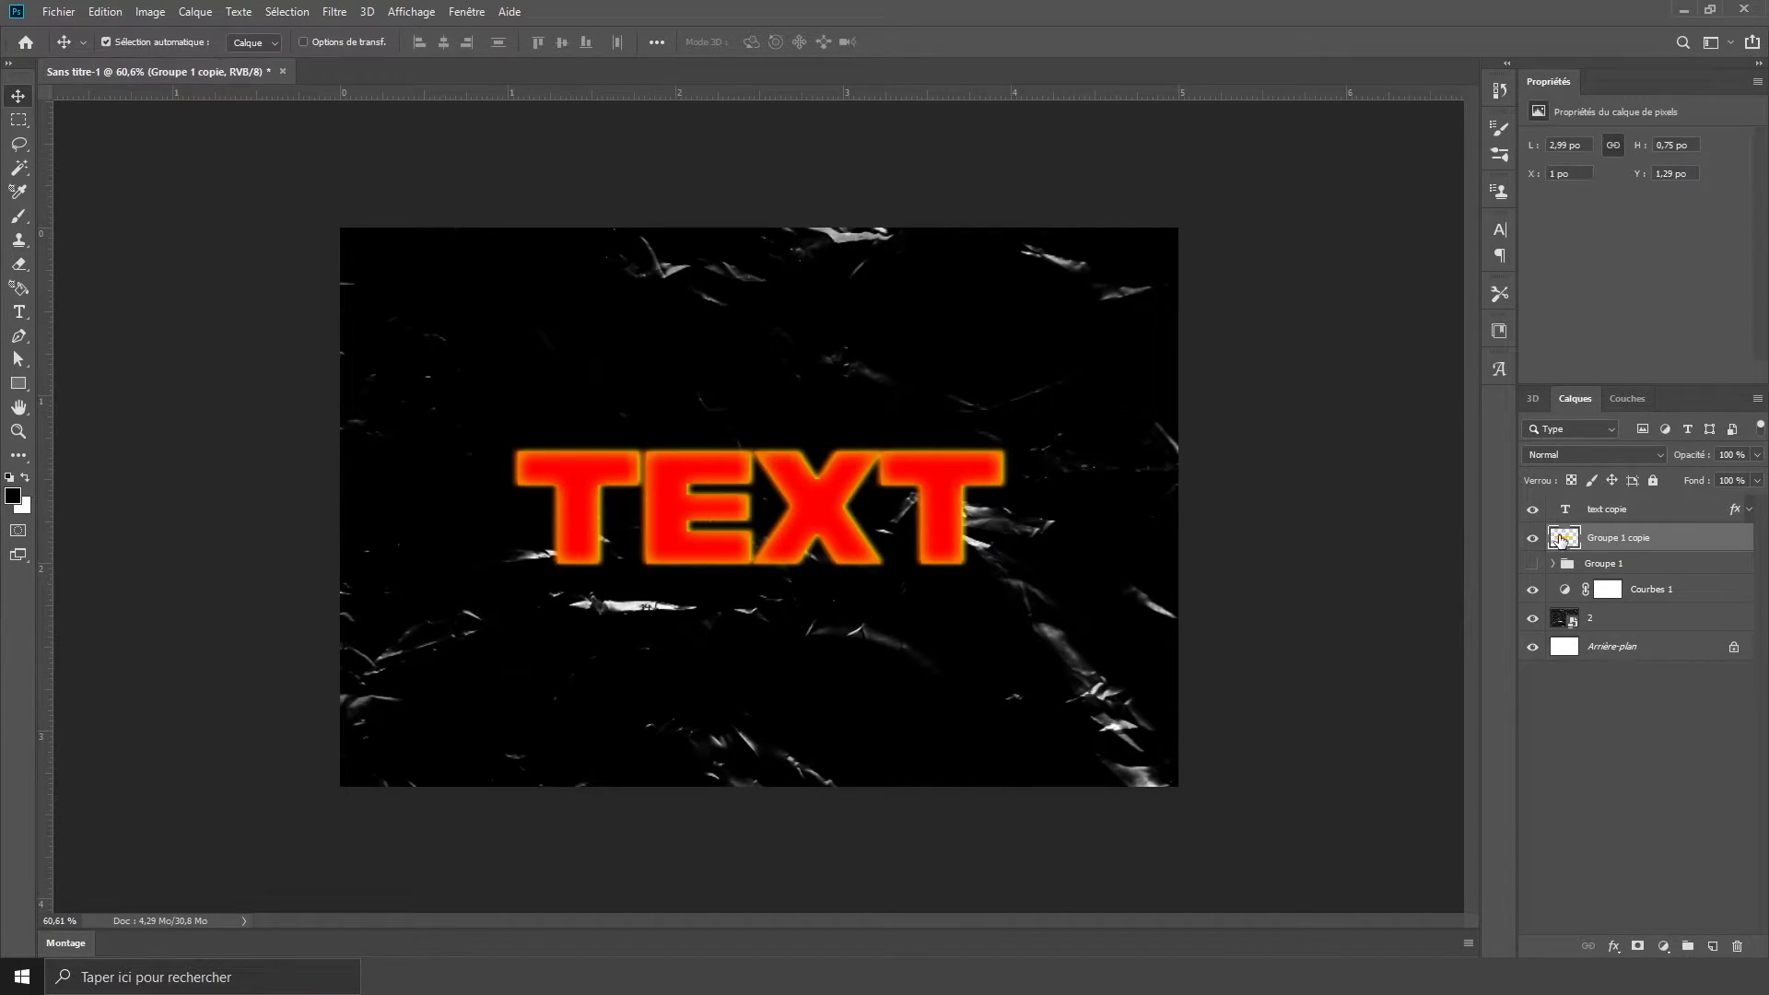
{"action": "left_click", "coordinate": [1606, 520]}
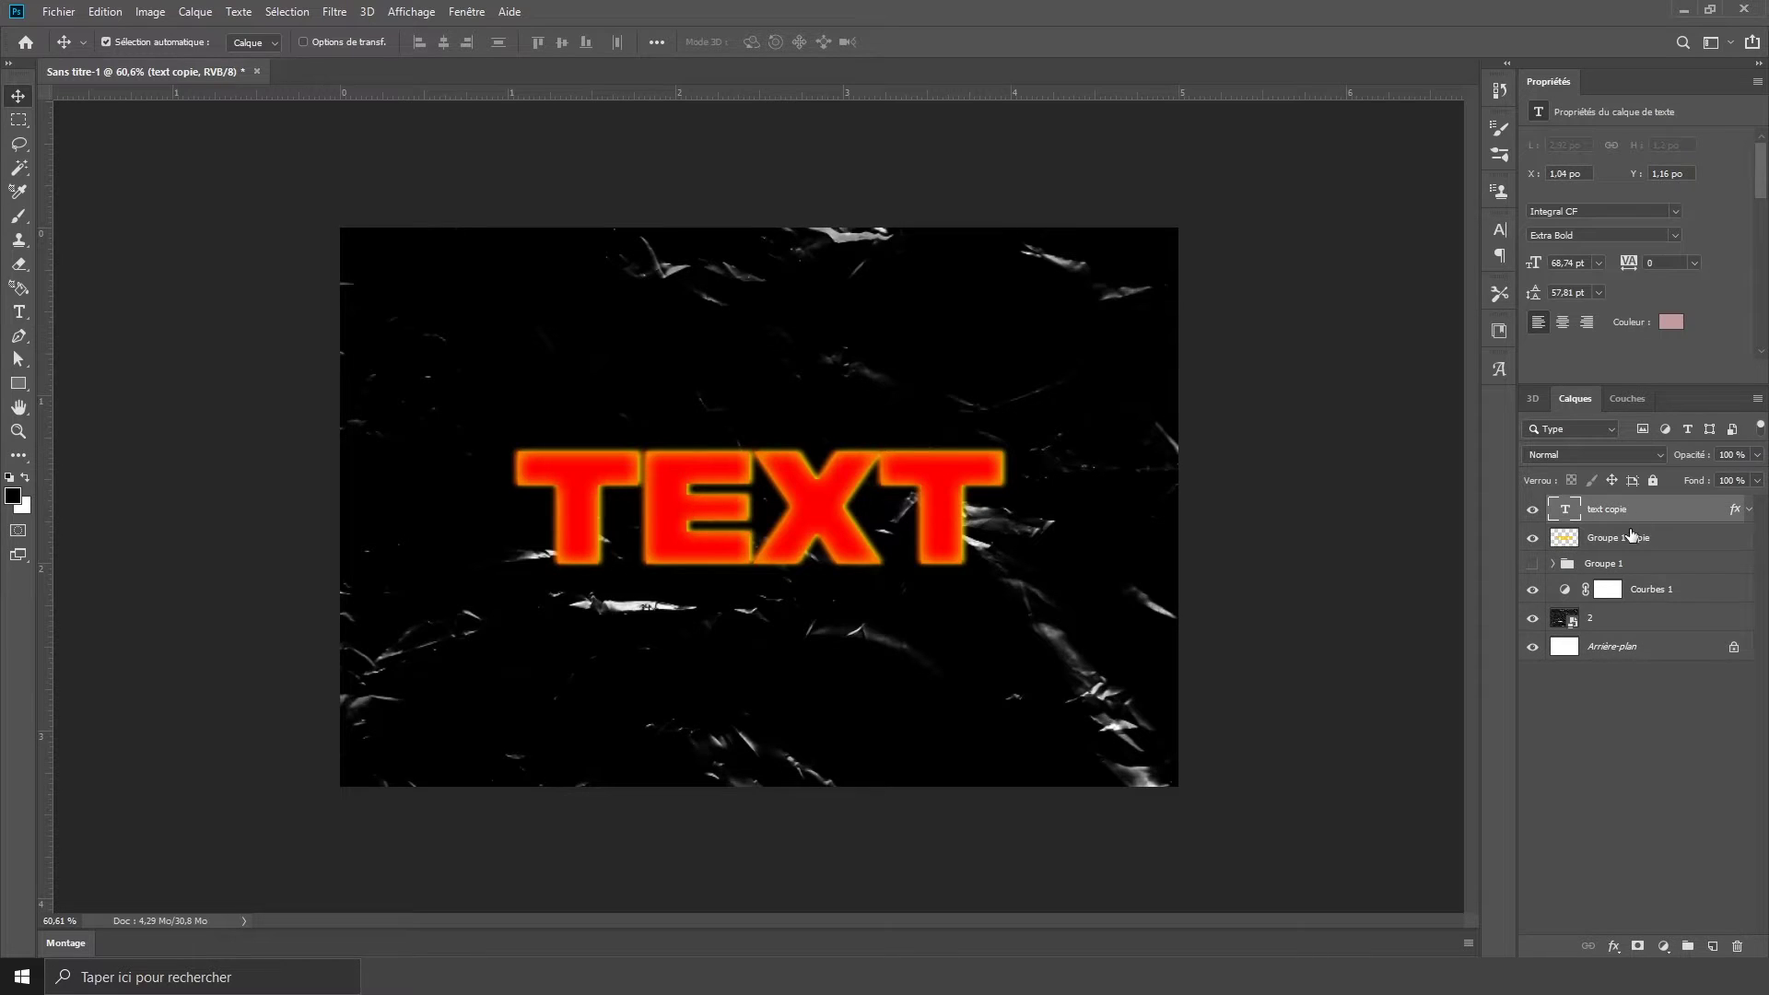
{"action": "left_click", "coordinate": [1623, 542], "text": "ctrl"}
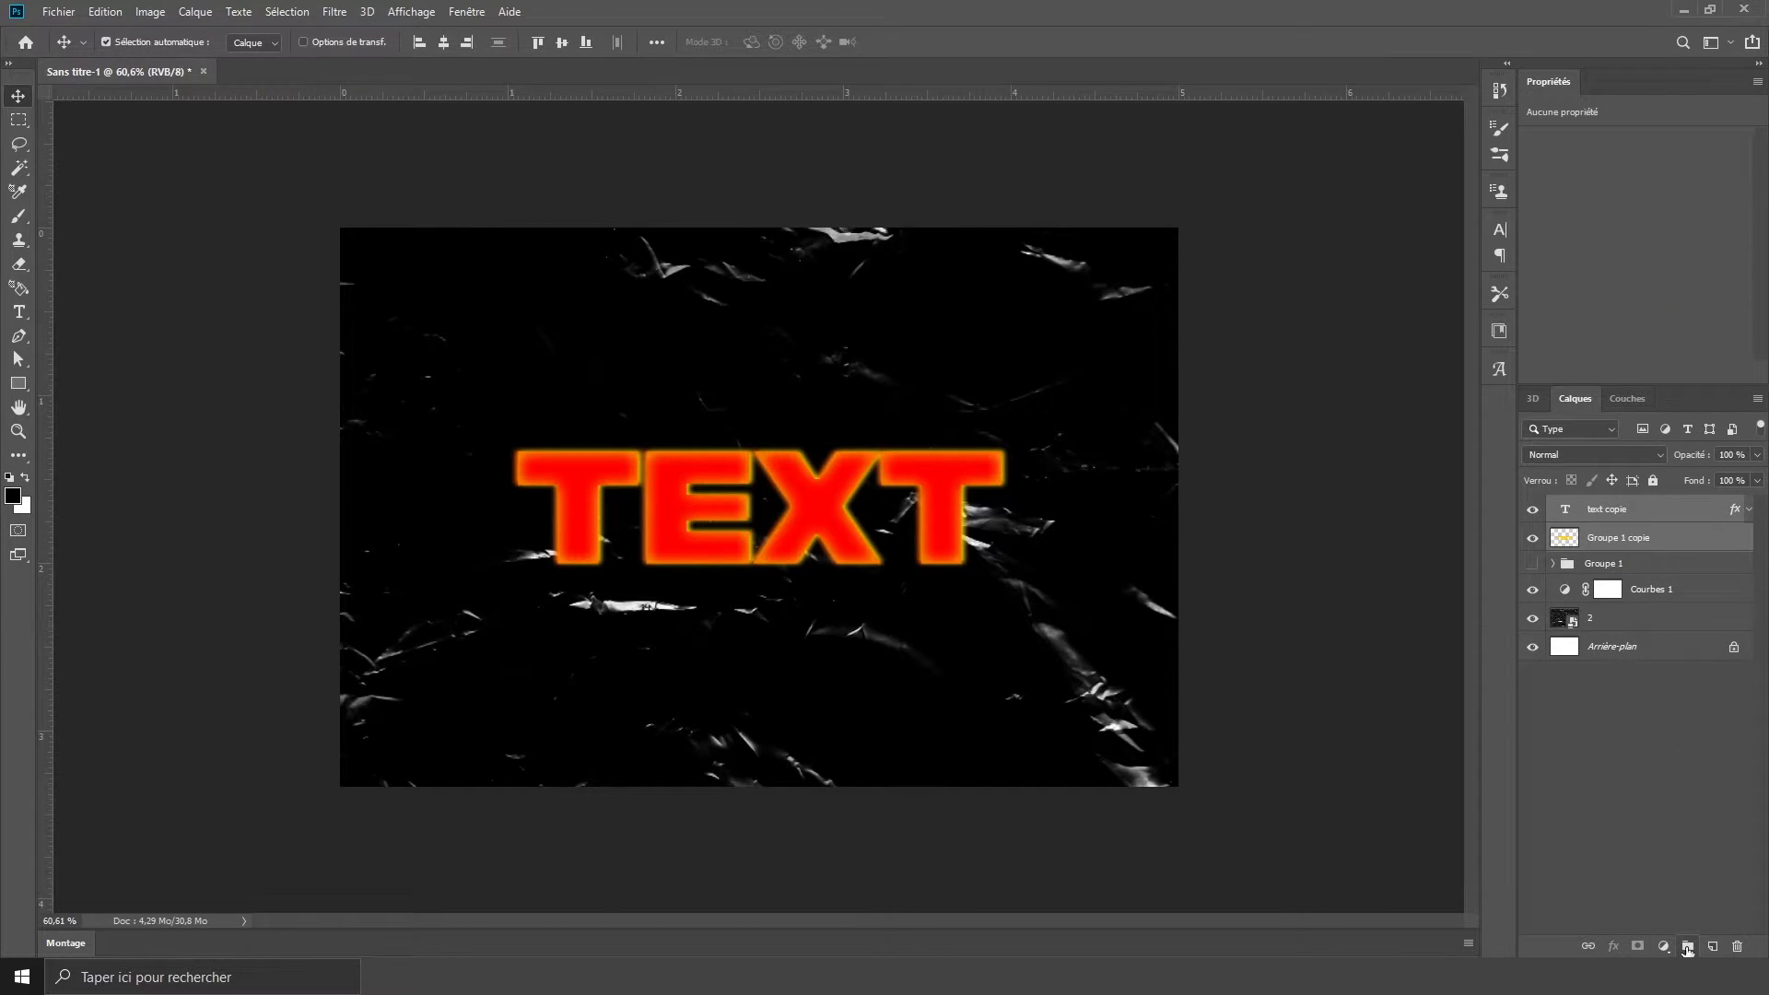
{"action": "left_click", "coordinate": [1687, 947]}
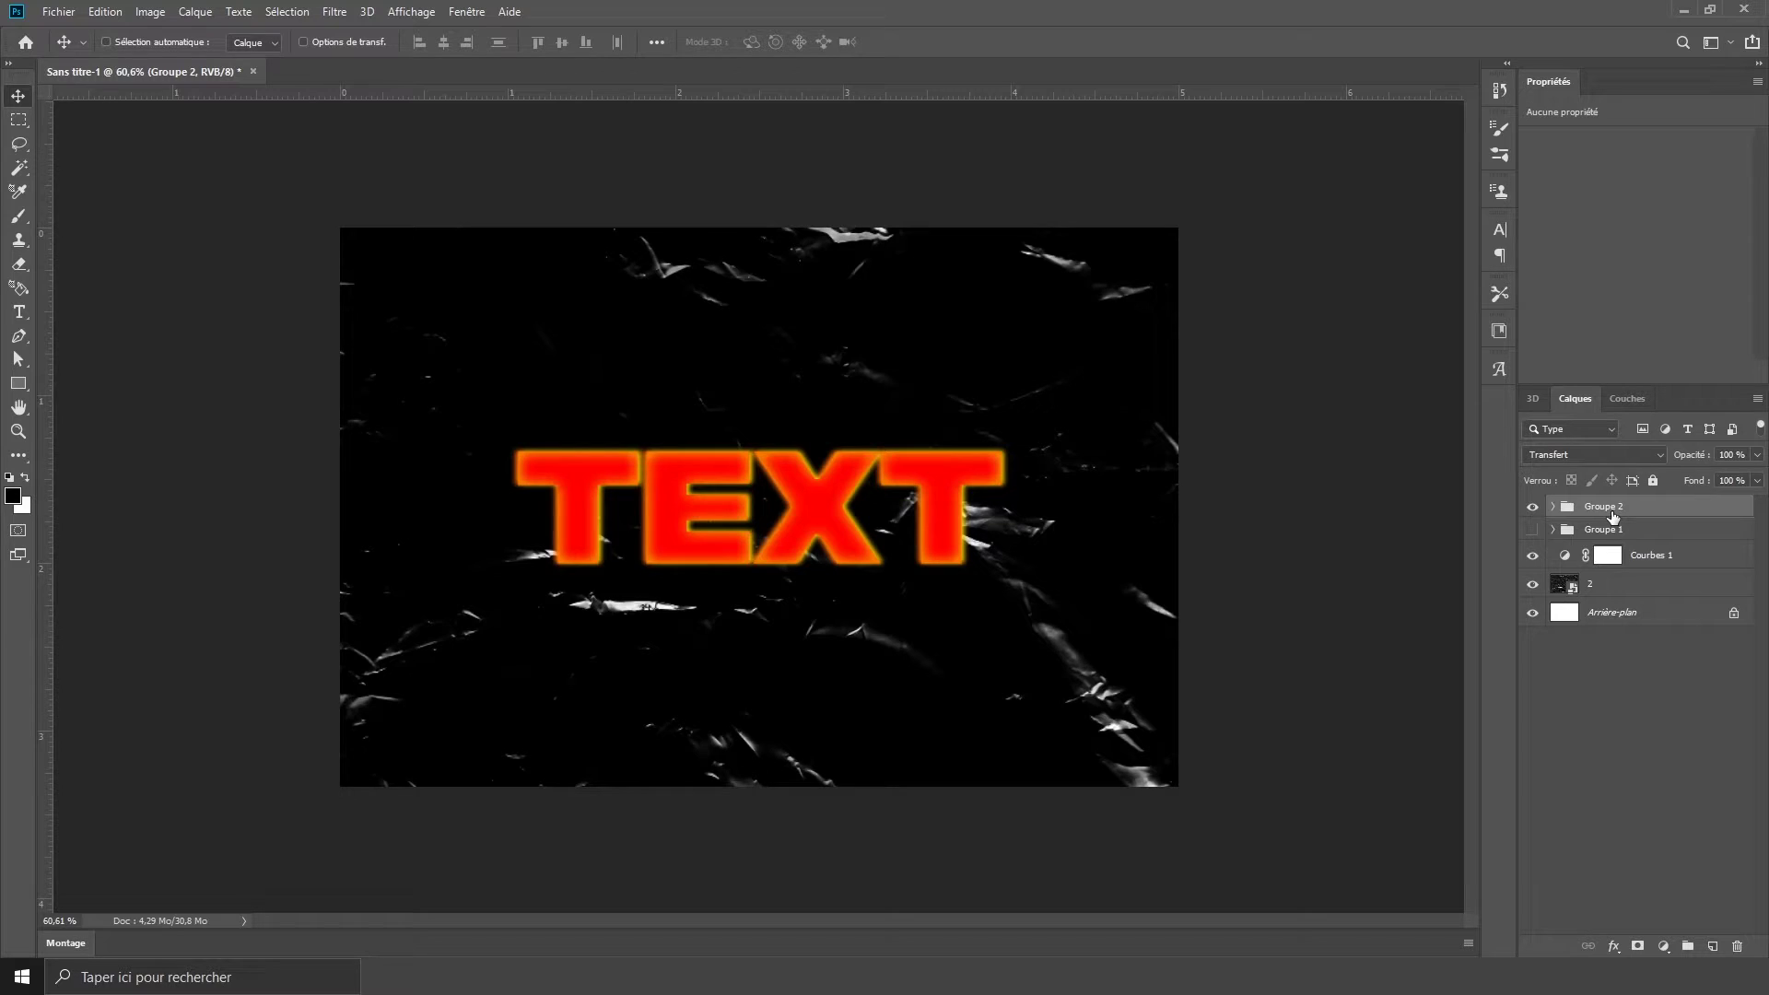
Step: Duplicate Groupe 2, hide the original group, and merge the duplicate into a single pixel layer
{"action": "key", "text": "ctrl+j"}
{"action": "left_click", "coordinate": [1533, 530]}
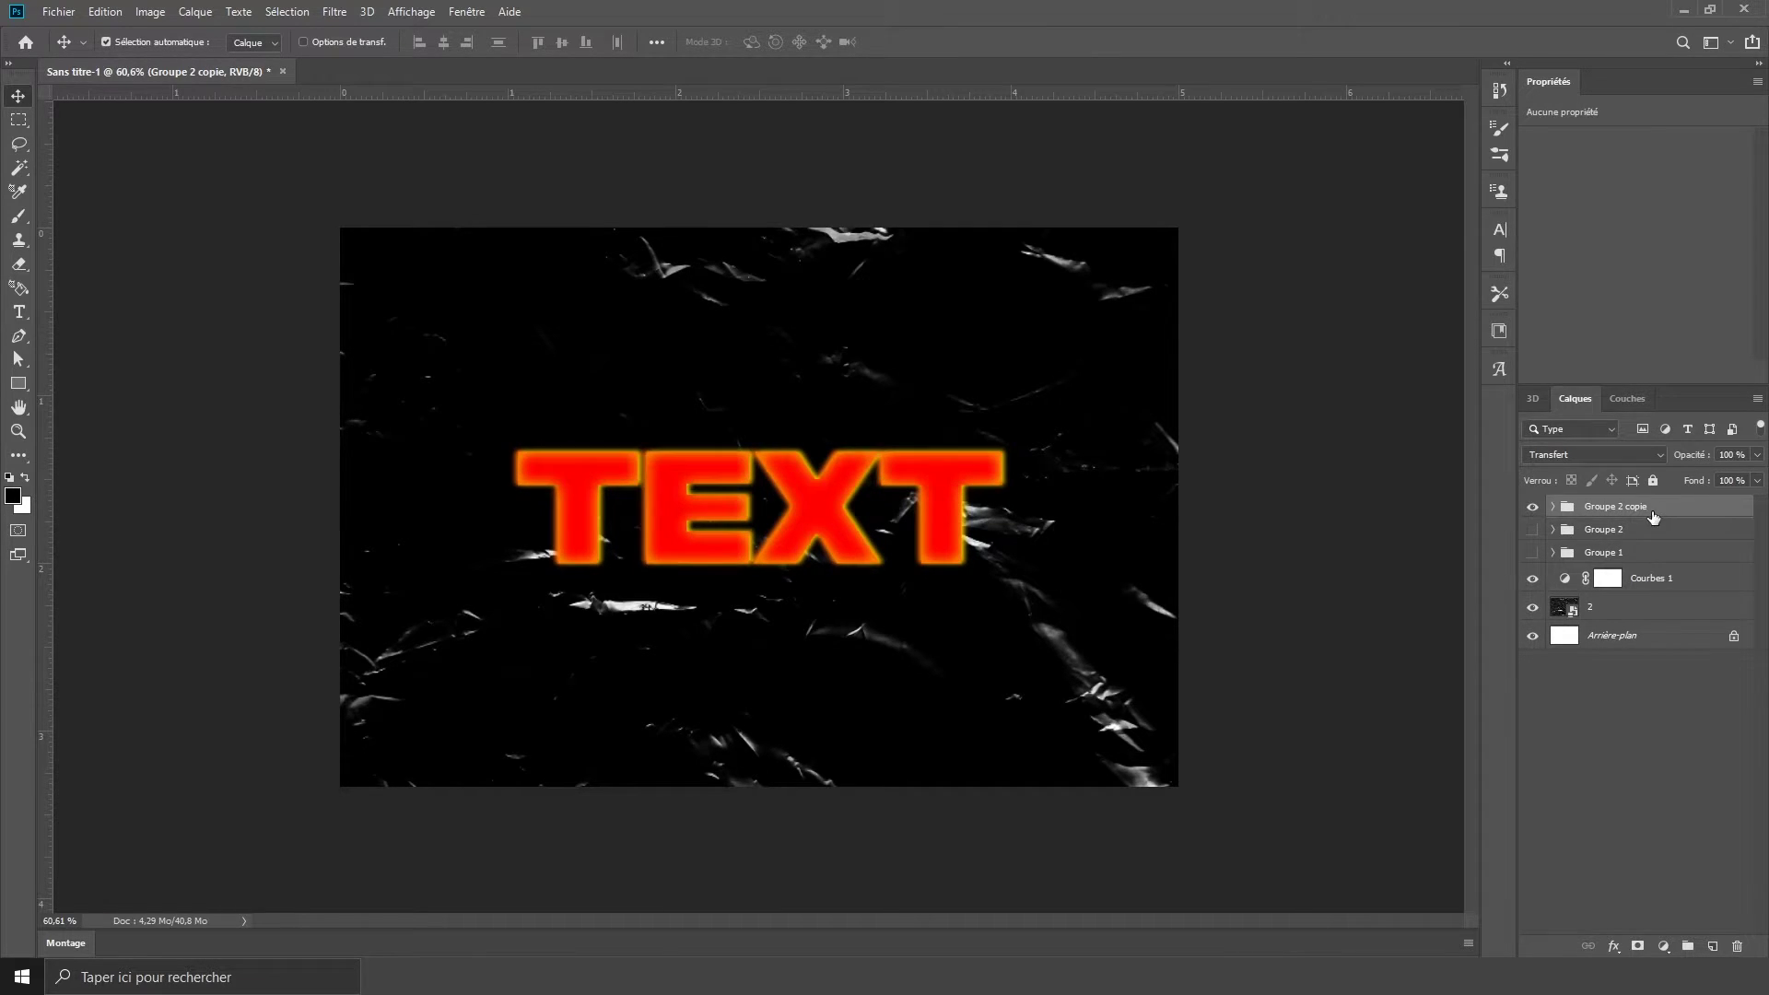
{"action": "right_click", "coordinate": [1653, 518]}
{"action": "left_click", "coordinate": [1520, 805]}
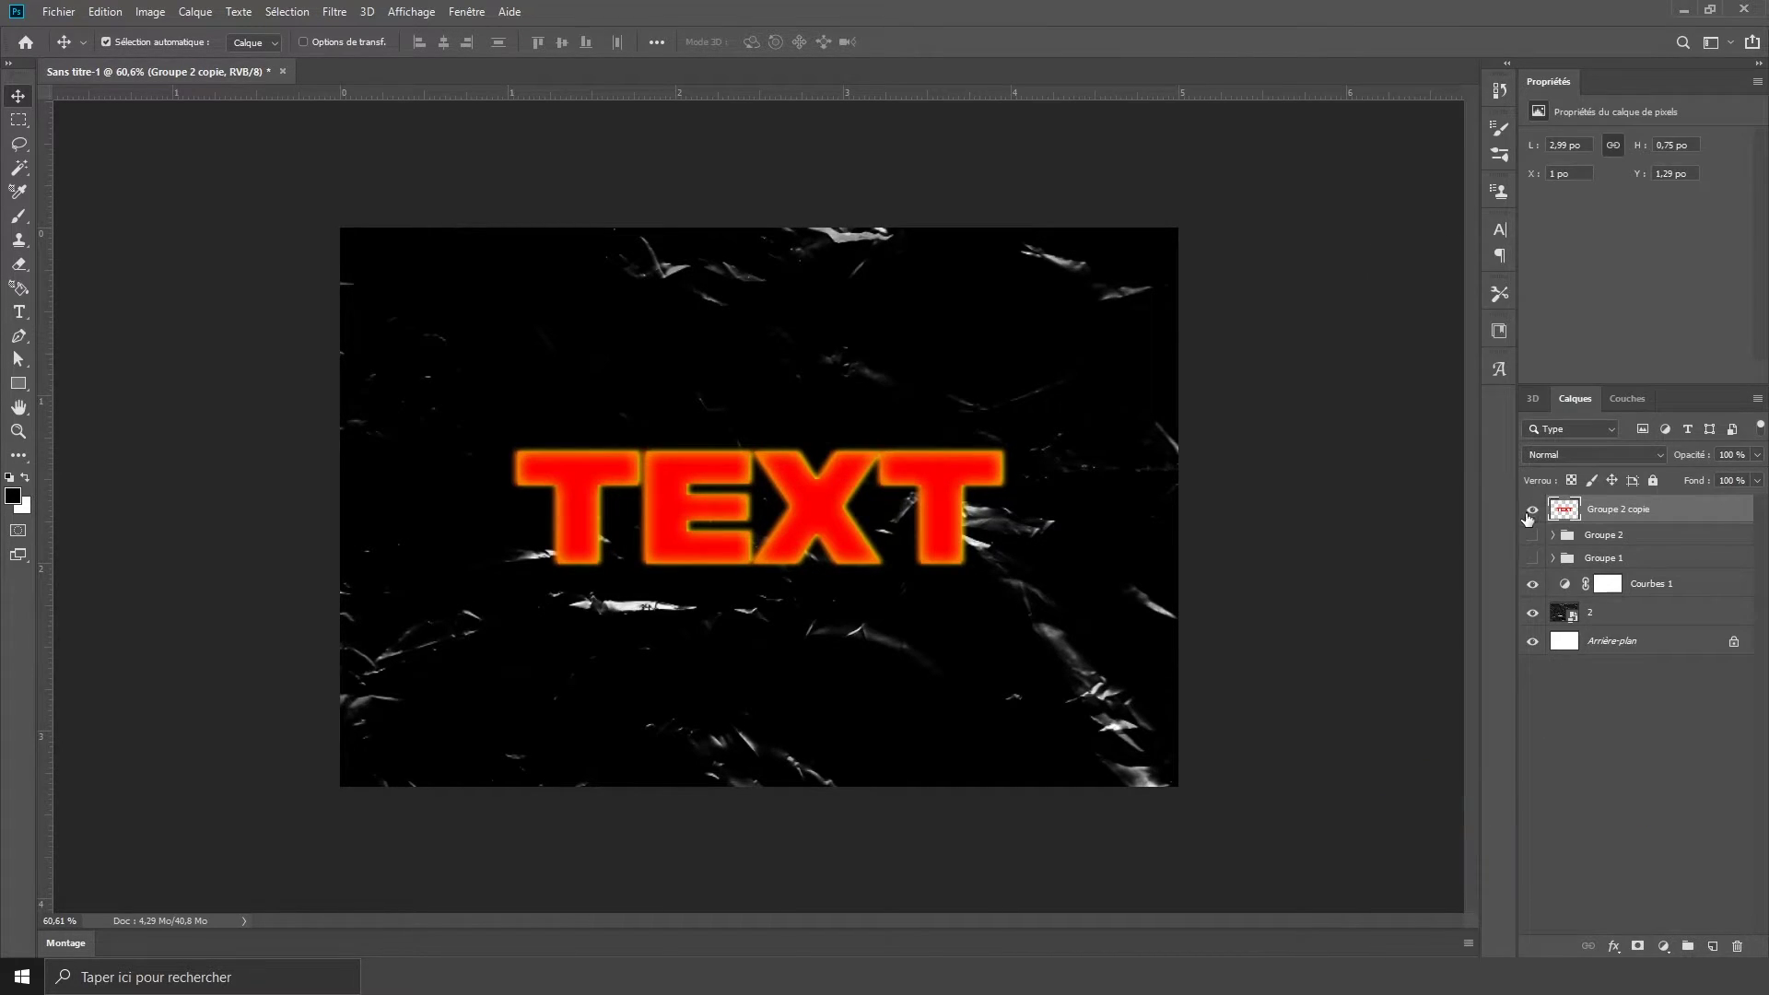
Step: Compare the merged text layer with Groupe 2 by toggling their visibility, leaving only the merged layer shown
{"action": "left_click", "coordinate": [1532, 510]}
{"action": "left_click", "coordinate": [1532, 509]}
{"action": "left_click", "coordinate": [1527, 519]}
{"action": "left_click", "coordinate": [1532, 535]}
{"action": "scroll", "coordinate": [976, 451], "scroll_direction": "down", "scroll_amount": 3}
{"action": "scroll", "coordinate": [926, 522], "scroll_direction": "up", "scroll_amount": 2}
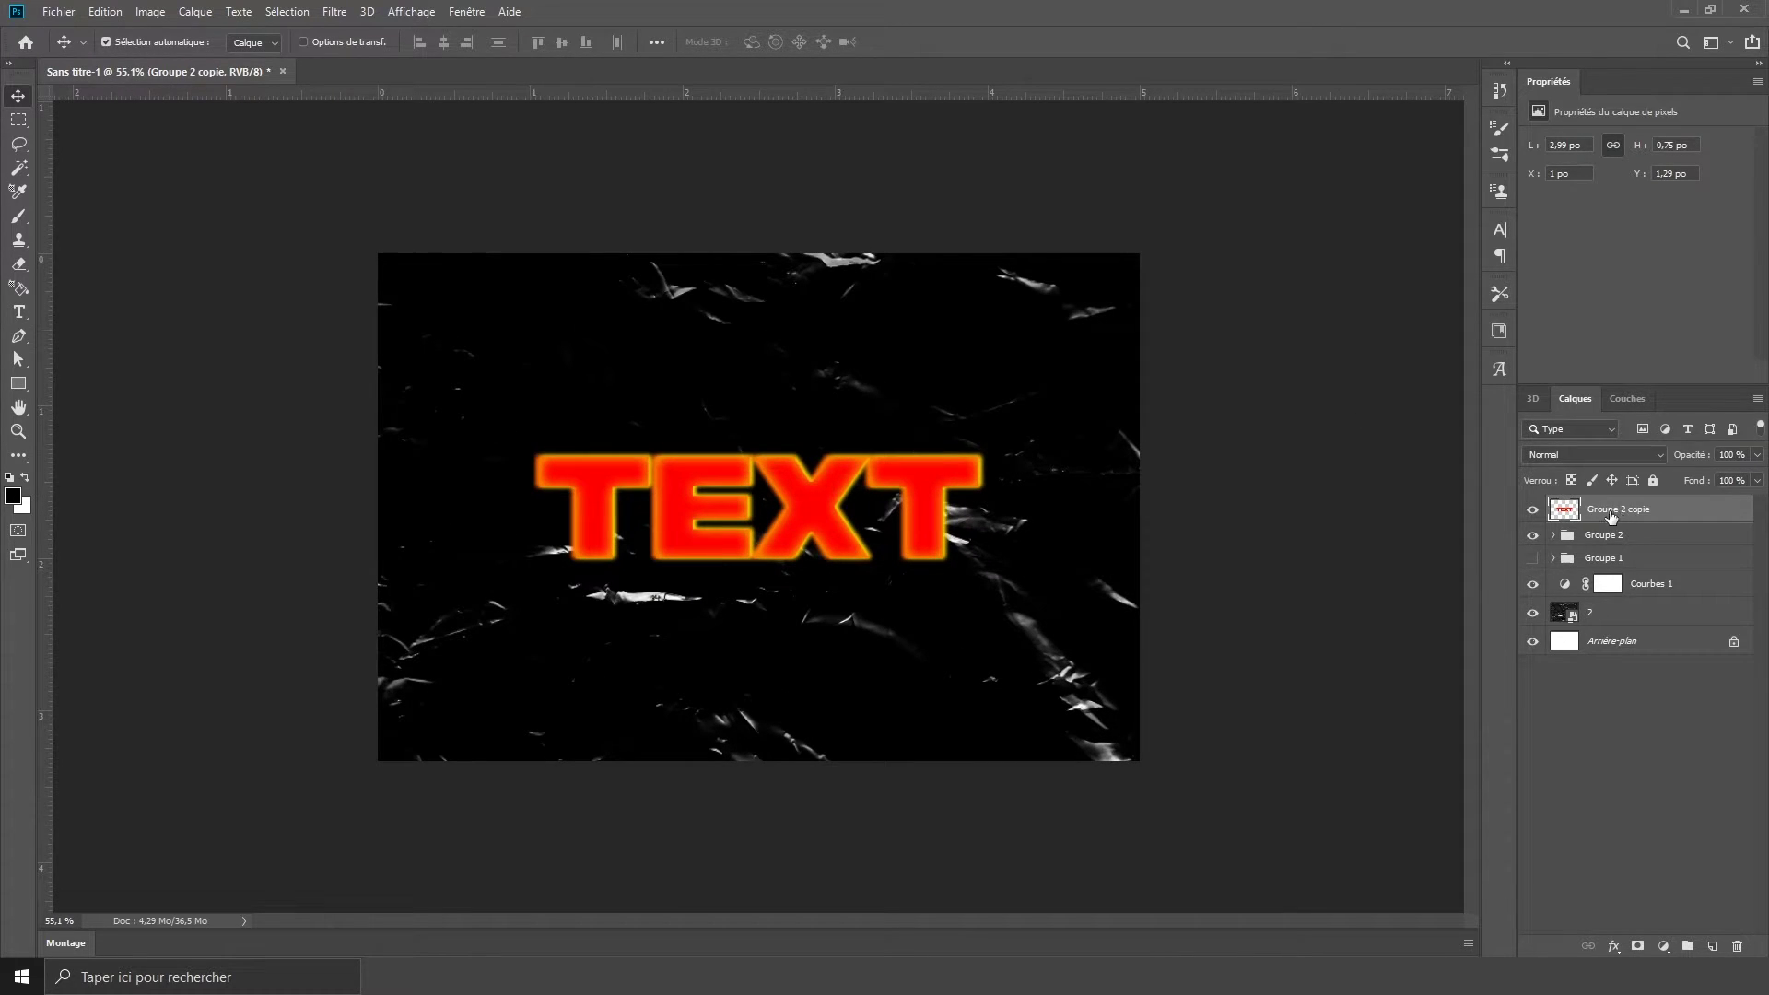
{"action": "left_click", "coordinate": [1534, 510]}
{"action": "left_click", "coordinate": [1534, 509]}
{"action": "left_click", "coordinate": [1532, 536]}
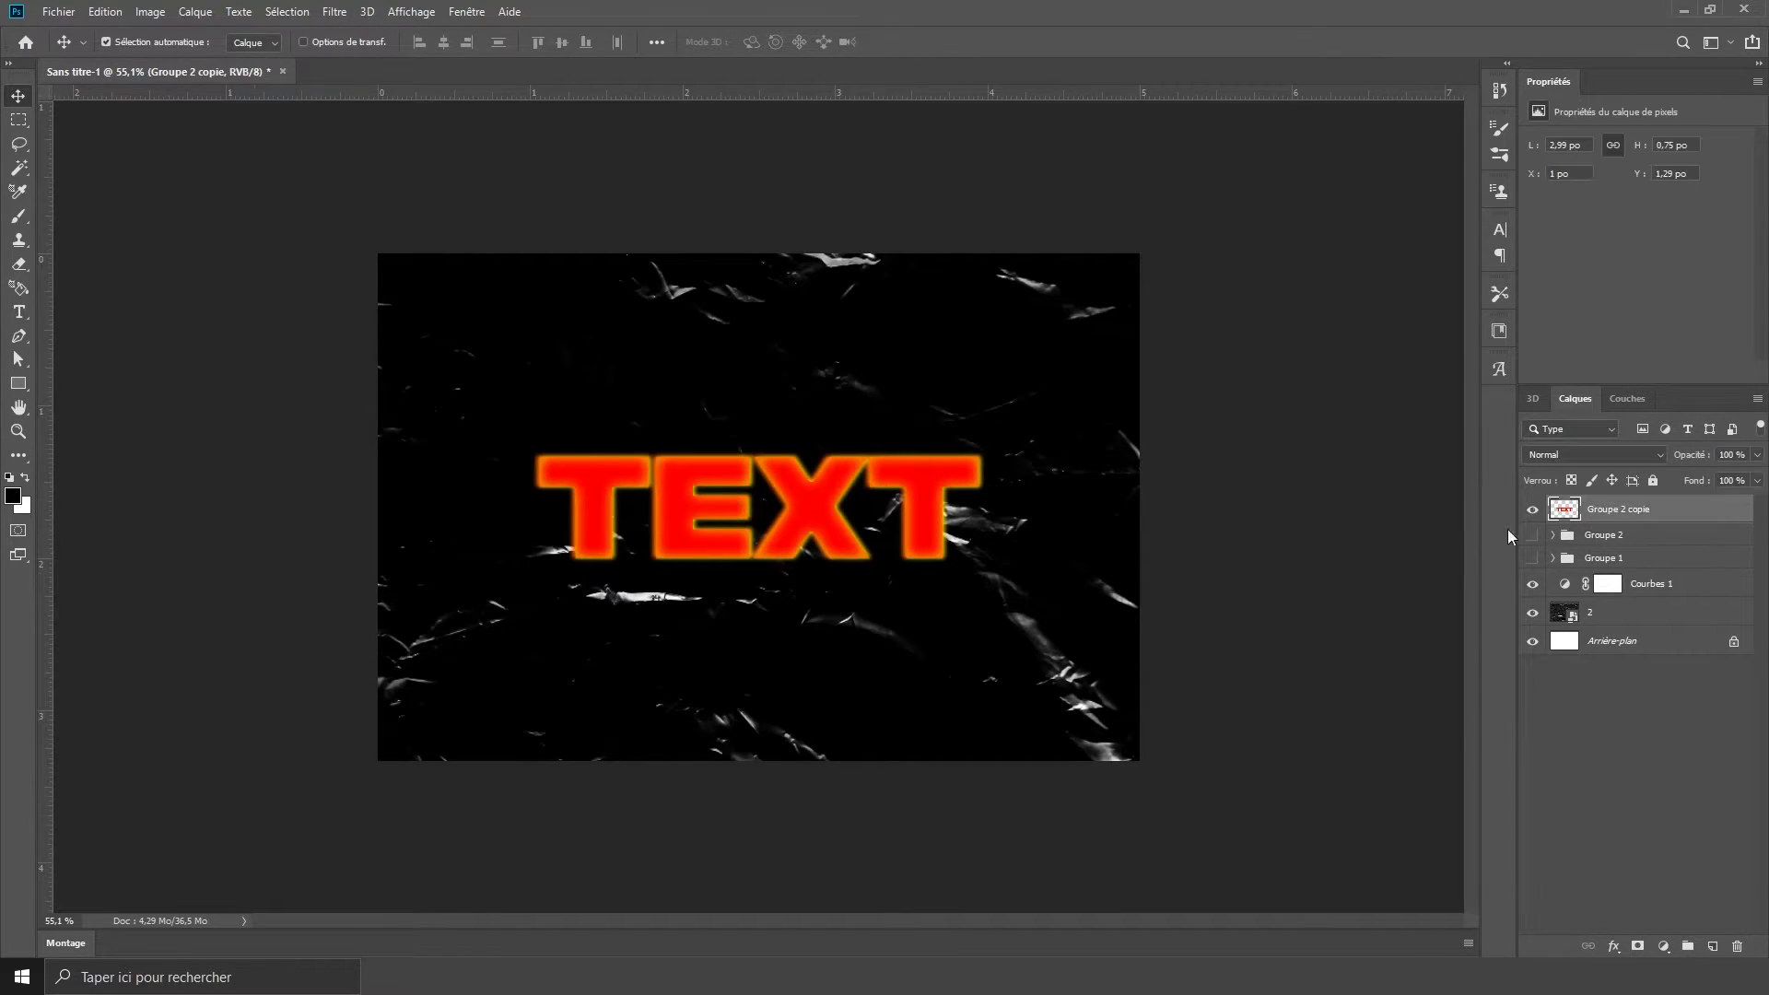
Step: Open the merged text layer in the Liquify filter and pull the bottoms of the first T and the E downward with a smaller brush
{"action": "left_click", "coordinate": [333, 12]}
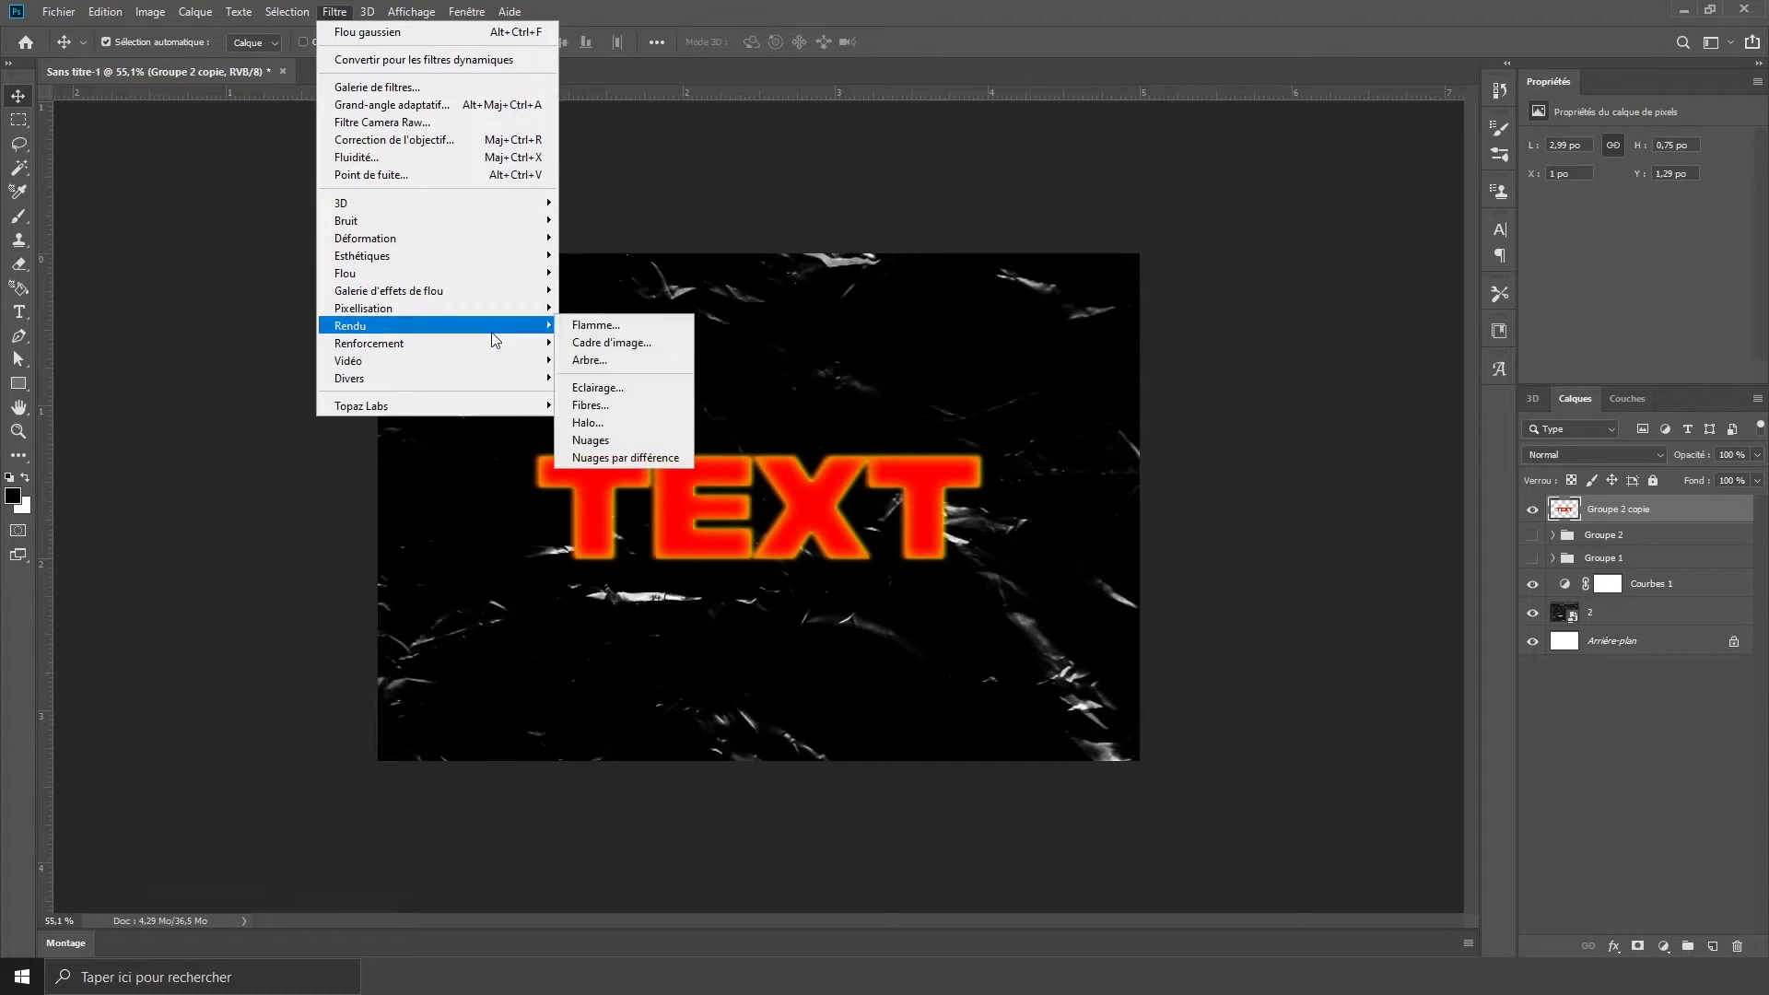
{"action": "left_click", "coordinate": [475, 158]}
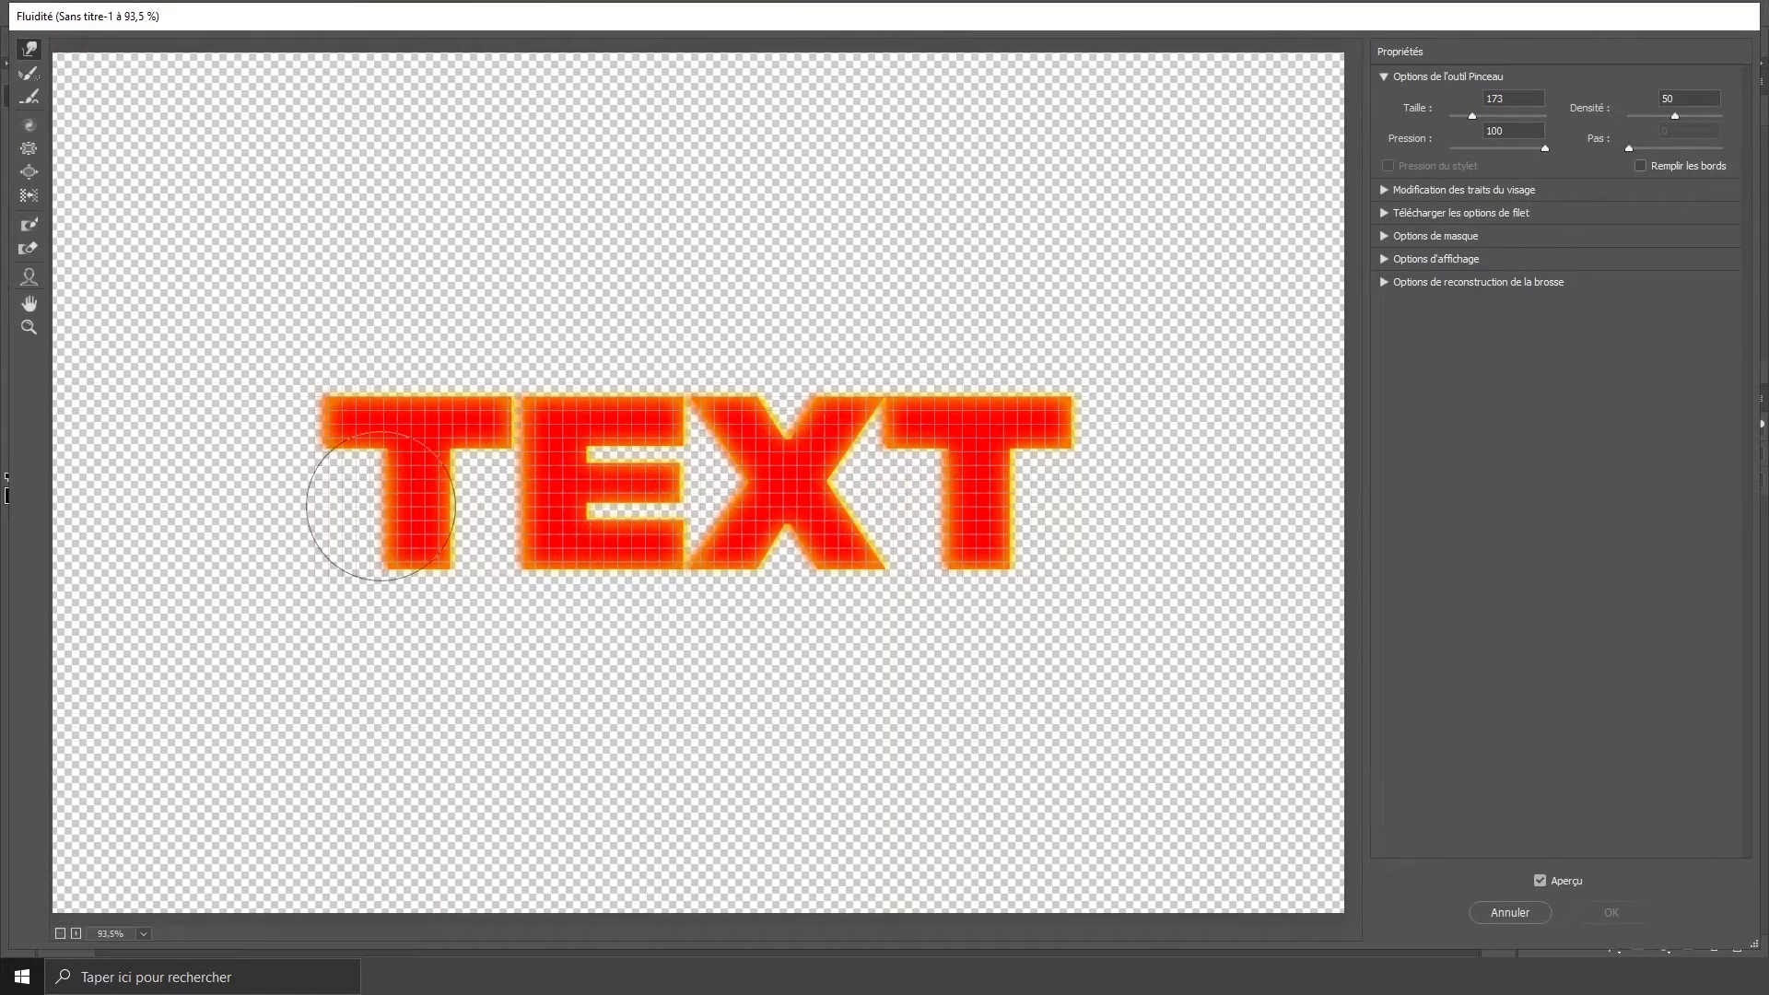
{"action": "scroll", "coordinate": [627, 532], "scroll_direction": "down", "scroll_amount": 3}
{"action": "scroll", "coordinate": [626, 532], "scroll_direction": "up", "scroll_amount": 3}
{"action": "scroll", "coordinate": [627, 533], "scroll_direction": "down", "scroll_amount": 1}
{"action": "scroll", "coordinate": [628, 533], "scroll_direction": "up", "scroll_amount": 1}
{"action": "scroll", "coordinate": [627, 533], "scroll_direction": "down", "scroll_amount": 1}
{"action": "scroll", "coordinate": [627, 533], "scroll_direction": "up", "scroll_amount": 1}
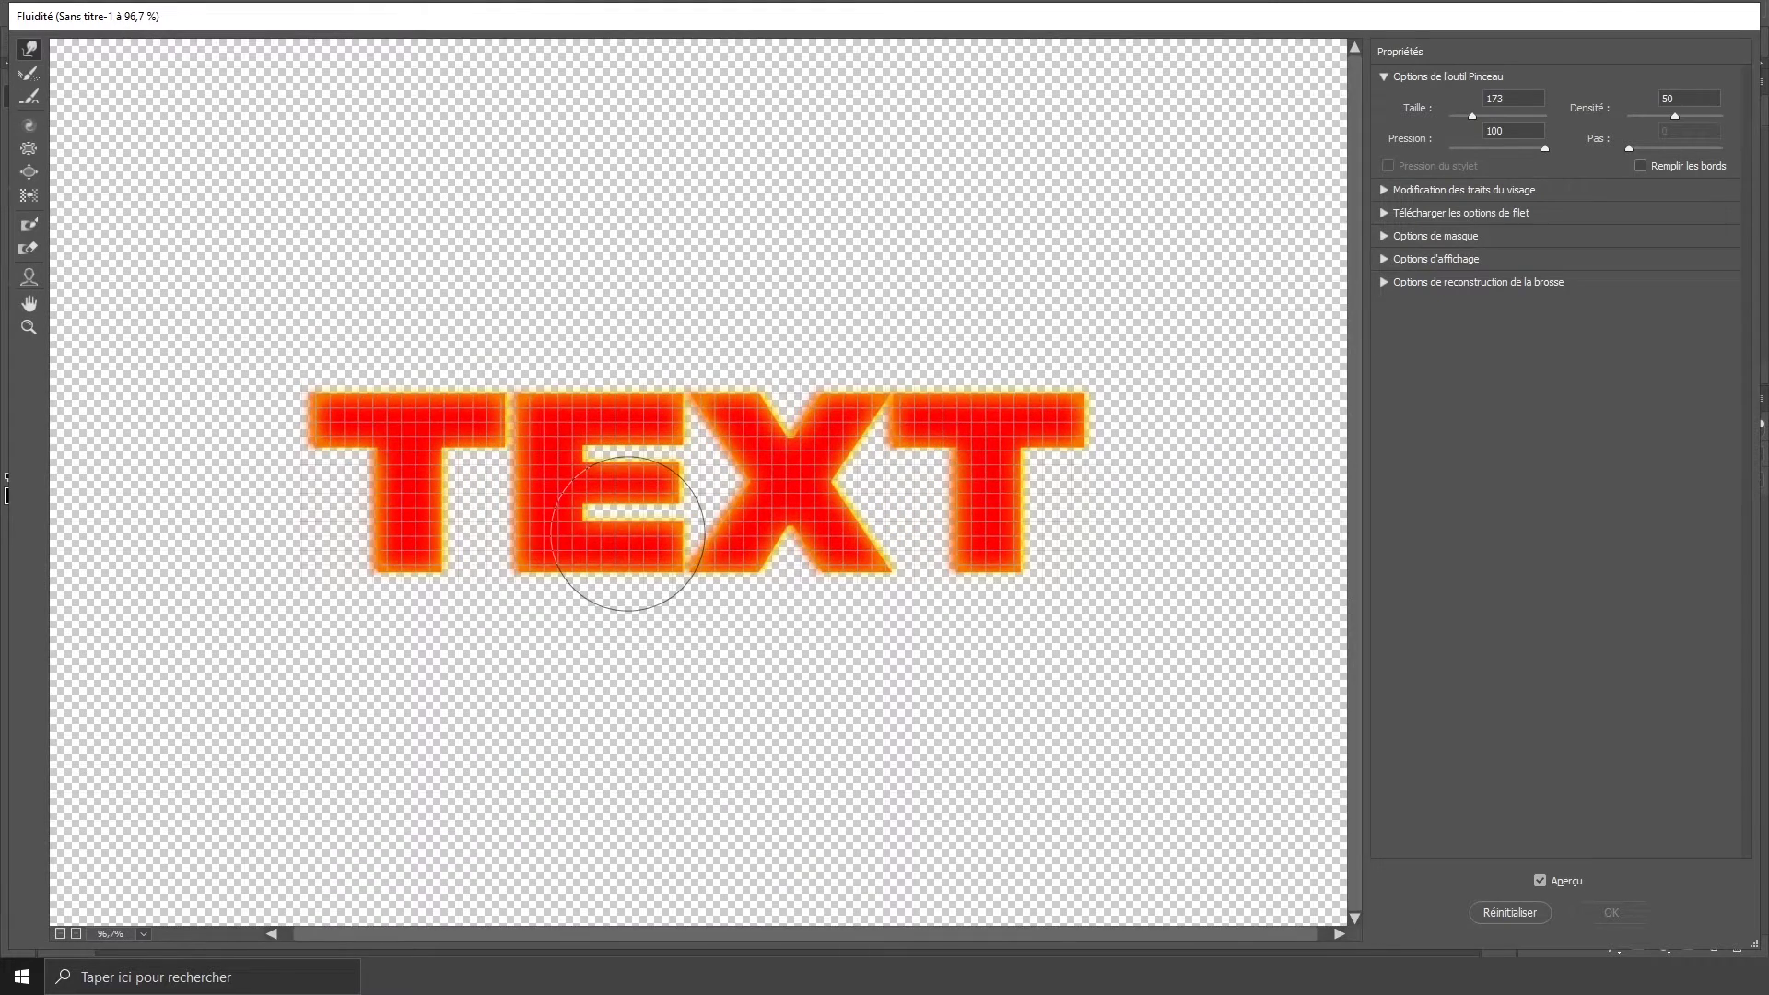
{"action": "scroll", "coordinate": [627, 534], "scroll_direction": "down", "scroll_amount": 1}
{"action": "left_click", "coordinate": [1462, 115]}
{"action": "mouse_move", "coordinate": [387, 543]}
{"action": "left_mouse_down"}
{"action": "mouse_move", "coordinate": [355, 677]}
{"action": "mouse_move", "coordinate": [405, 645]}
{"action": "left_mouse_up"}
{"action": "mouse_move", "coordinate": [410, 573]}
{"action": "left_mouse_down"}
{"action": "mouse_move", "coordinate": [427, 658]}
{"action": "mouse_move", "coordinate": [429, 561]}
{"action": "mouse_move", "coordinate": [448, 664]}
{"action": "mouse_move", "coordinate": [421, 570]}
{"action": "mouse_move", "coordinate": [405, 677]}
{"action": "mouse_move", "coordinate": [395, 589]}
{"action": "mouse_move", "coordinate": [392, 634]}
{"action": "mouse_move", "coordinate": [382, 556]}
{"action": "mouse_move", "coordinate": [384, 614]}
{"action": "mouse_move", "coordinate": [379, 552]}
{"action": "mouse_move", "coordinate": [382, 579]}
{"action": "mouse_move", "coordinate": [359, 545]}
{"action": "mouse_move", "coordinate": [418, 630]}
{"action": "mouse_move", "coordinate": [418, 566]}
{"action": "mouse_move", "coordinate": [444, 581]}
{"action": "mouse_move", "coordinate": [440, 558]}
{"action": "mouse_move", "coordinate": [428, 645]}
{"action": "left_mouse_up"}
{"action": "mouse_move", "coordinate": [539, 534]}
{"action": "left_mouse_down"}
{"action": "mouse_move", "coordinate": [523, 609]}
{"action": "mouse_move", "coordinate": [562, 647]}
{"action": "mouse_move", "coordinate": [662, 647]}
{"action": "mouse_move", "coordinate": [564, 606]}
{"action": "mouse_move", "coordinate": [504, 631]}
{"action": "mouse_move", "coordinate": [654, 608]}
{"action": "left_mouse_up"}
Step: Set the Liquify brush size to 114 and warp the lower ends of the X and the last T downward into drips
{"action": "left_click_drag", "start_coordinate": [1466, 117], "coordinate": [1469, 117]}
{"action": "left_click_drag", "start_coordinate": [731, 593], "coordinate": [750, 651]}
{"action": "mouse_move", "coordinate": [843, 539]}
{"action": "left_mouse_down"}
{"action": "mouse_move", "coordinate": [861, 603]}
{"action": "mouse_move", "coordinate": [835, 642]}
{"action": "left_mouse_up"}
{"action": "mouse_move", "coordinate": [960, 545]}
{"action": "left_mouse_down"}
{"action": "mouse_move", "coordinate": [953, 590]}
{"action": "mouse_move", "coordinate": [1018, 657]}
{"action": "left_mouse_up"}
{"action": "left_click_drag", "start_coordinate": [396, 586], "coordinate": [410, 634]}
{"action": "left_click_drag", "start_coordinate": [533, 644], "coordinate": [660, 608]}
{"action": "mouse_move", "coordinate": [613, 525]}
{"action": "left_mouse_down"}
{"action": "mouse_move", "coordinate": [611, 551]}
{"action": "mouse_move", "coordinate": [651, 544]}
{"action": "mouse_move", "coordinate": [659, 564]}
{"action": "left_mouse_up"}
{"action": "key", "text": "ctrl+z"}
{"action": "key", "text": "ctrl+z"}
{"action": "key", "text": "ctrl+z"}
Step: Warp the lower edges of the E and X further downward and apply the Liquify filter
{"action": "mouse_move", "coordinate": [549, 621]}
{"action": "left_mouse_down"}
{"action": "mouse_move", "coordinate": [596, 607]}
{"action": "mouse_move", "coordinate": [765, 639]}
{"action": "mouse_move", "coordinate": [875, 595]}
{"action": "left_mouse_up"}
{"action": "scroll", "coordinate": [698, 609], "scroll_direction": "down", "scroll_amount": 3}
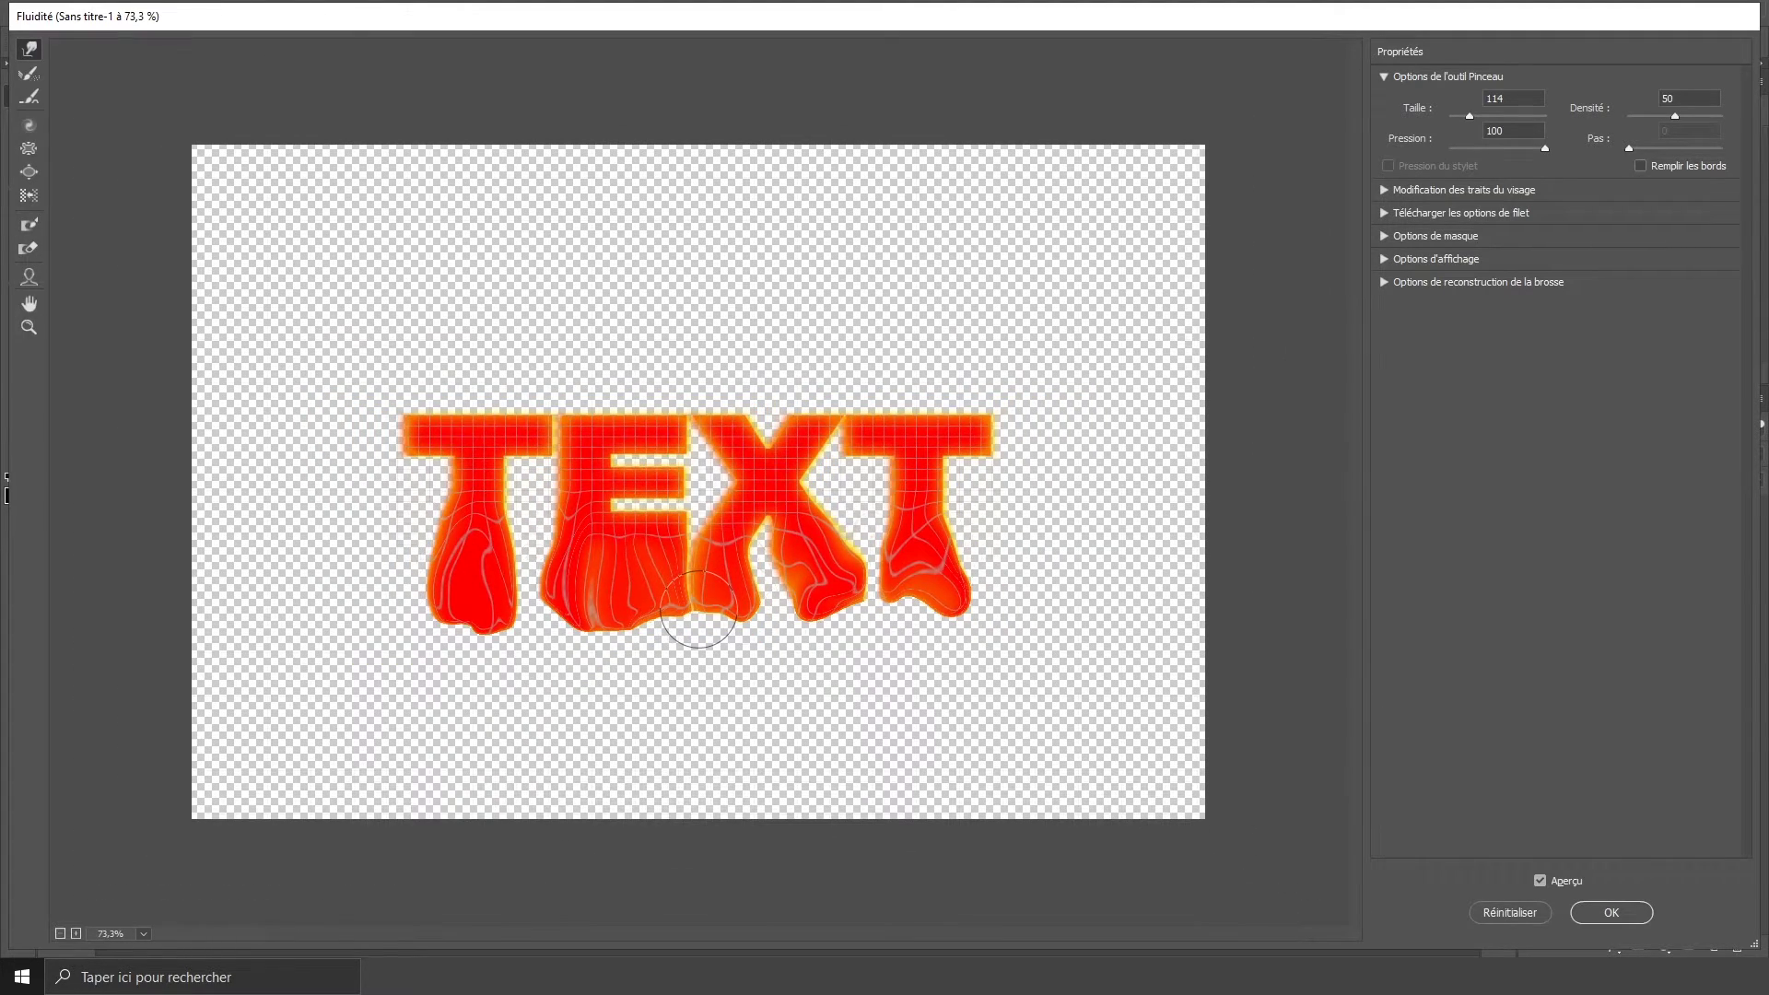
{"action": "scroll", "coordinate": [699, 608], "scroll_direction": "up", "scroll_amount": 4}
{"action": "mouse_move", "coordinate": [698, 608]}
{"action": "left_mouse_down"}
{"action": "mouse_move", "coordinate": [743, 570]}
{"action": "mouse_move", "coordinate": [751, 596]}
{"action": "mouse_move", "coordinate": [797, 571]}
{"action": "mouse_move", "coordinate": [829, 597]}
{"action": "left_mouse_up"}
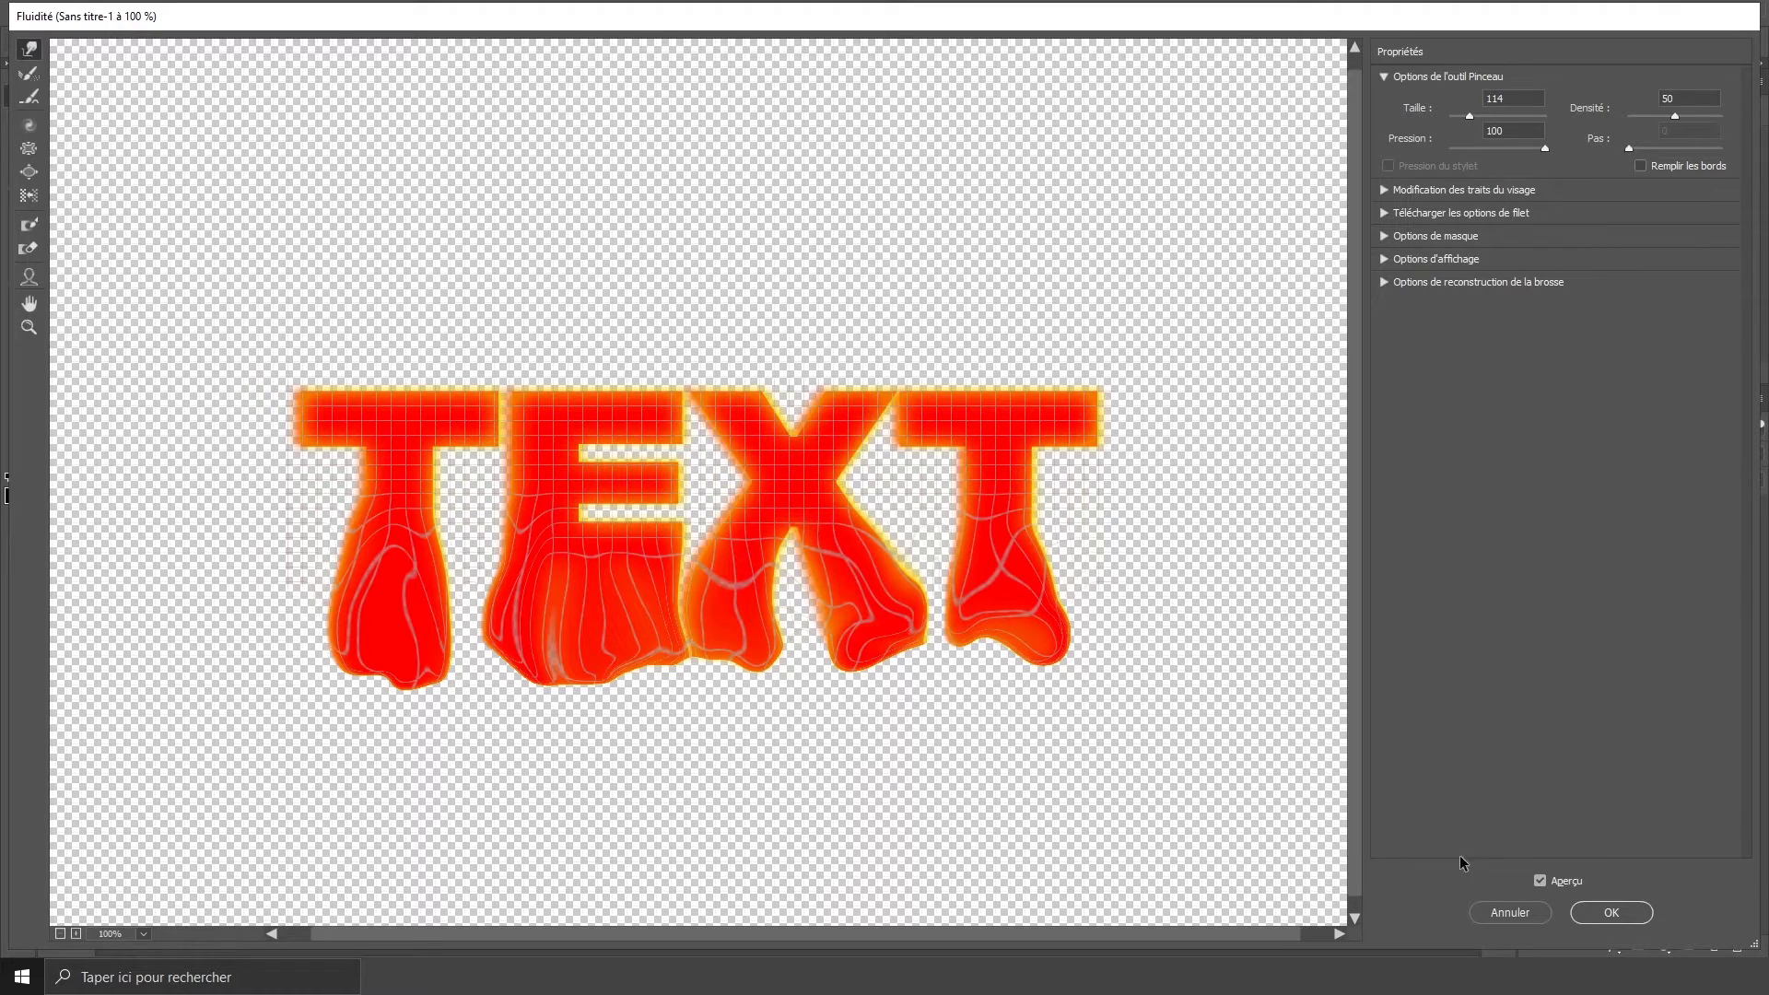
{"action": "scroll", "coordinate": [621, 587], "scroll_direction": "down", "scroll_amount": 1}
{"action": "scroll", "coordinate": [557, 578], "scroll_direction": "down", "scroll_amount": 1}
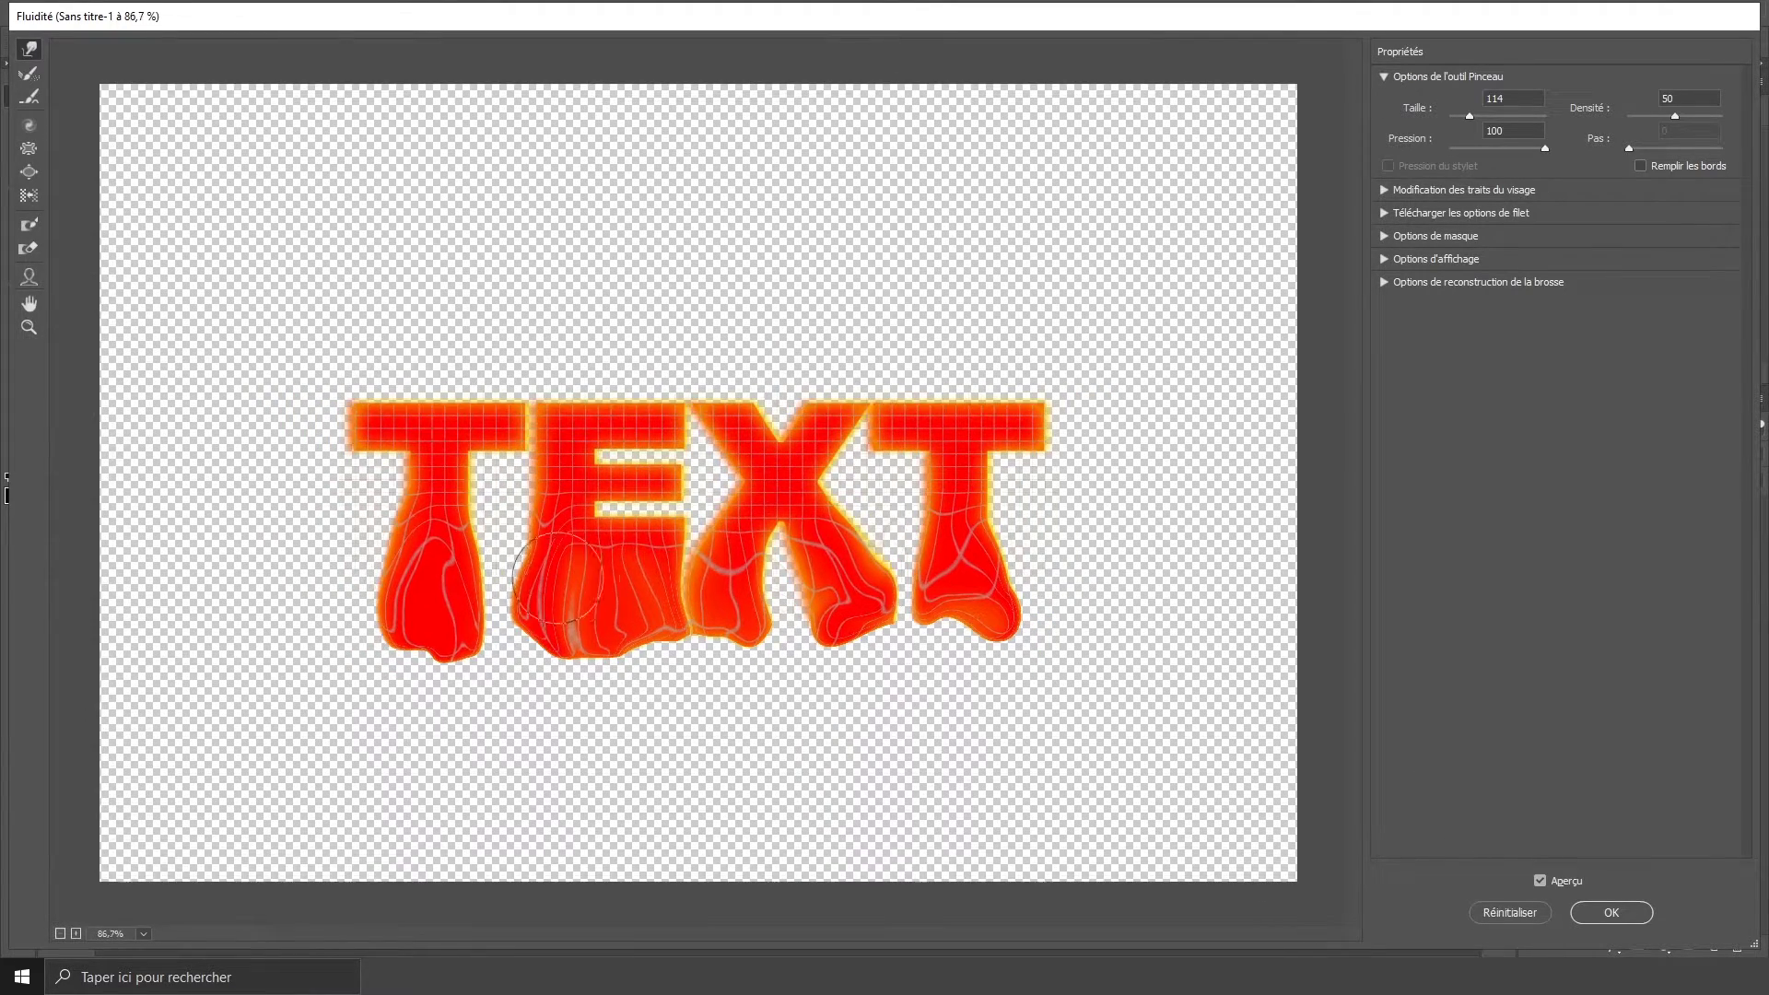
{"action": "left_click", "coordinate": [1619, 912]}
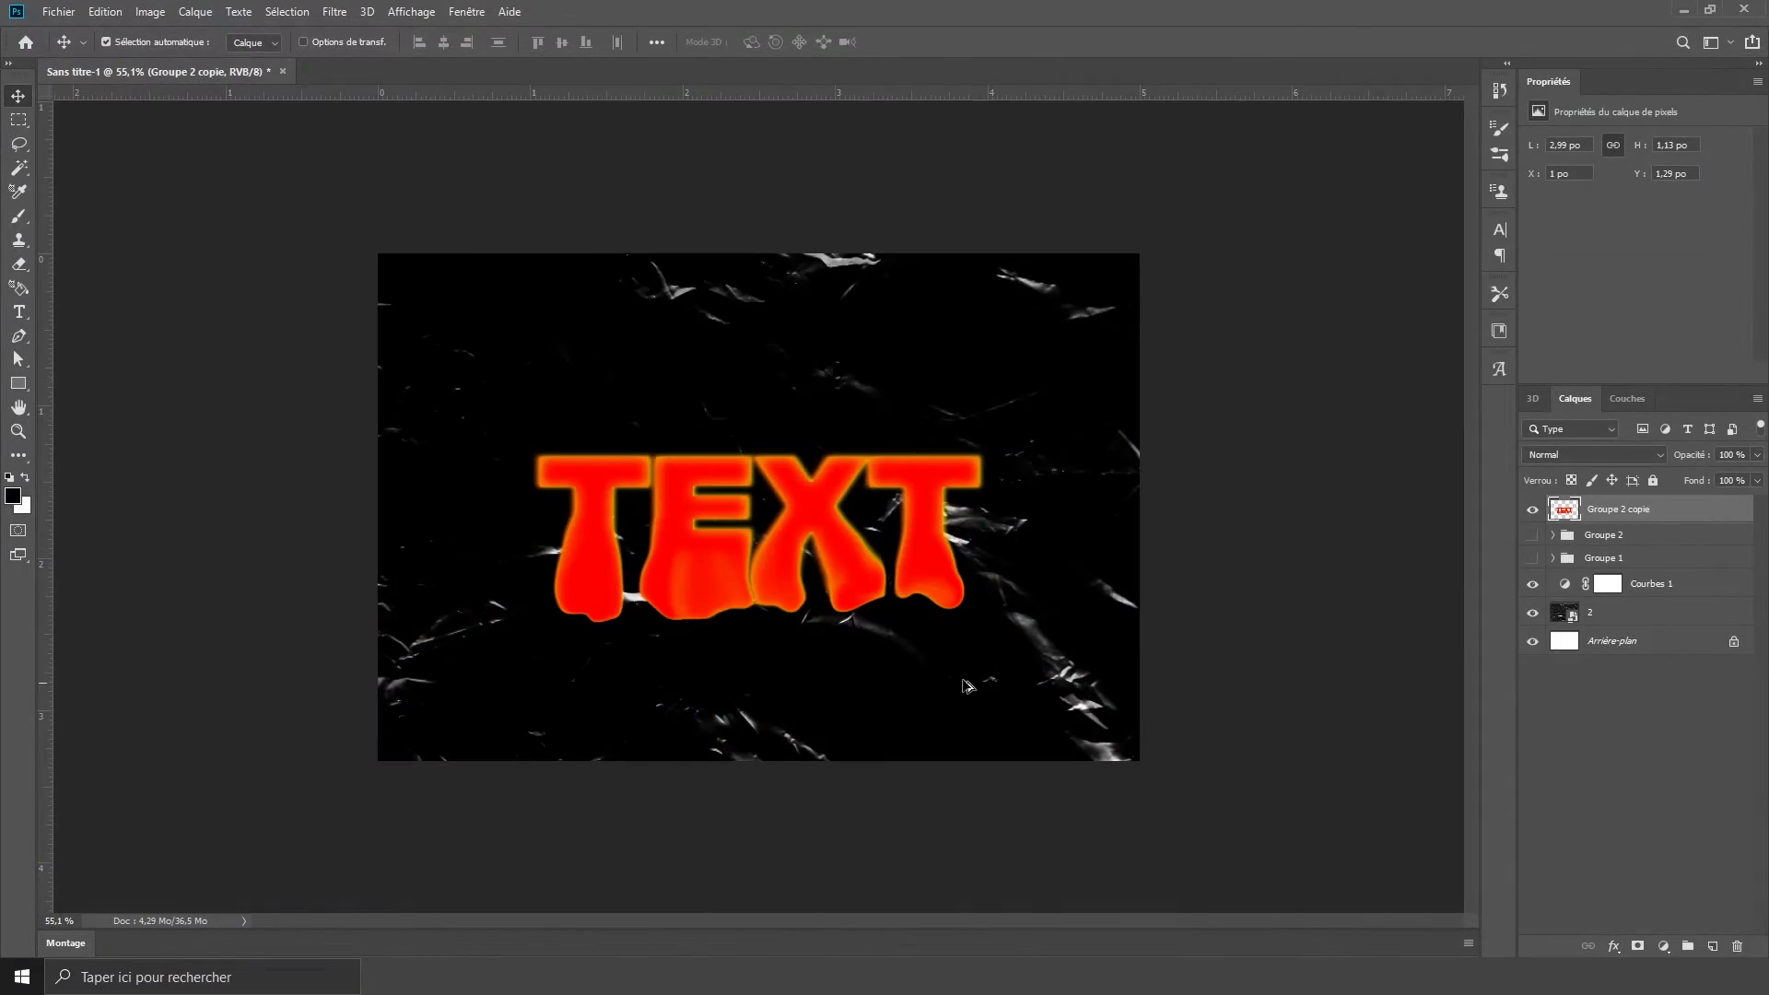
Step: Duplicate the melted text layer and set the copy to 20% opacity with the Superposition blend mode
{"action": "scroll", "coordinate": [866, 667], "scroll_direction": "down", "scroll_amount": 2}
{"action": "scroll", "coordinate": [865, 667], "scroll_direction": "up", "scroll_amount": 7}
{"action": "scroll", "coordinate": [866, 667], "scroll_direction": "down", "scroll_amount": 3}
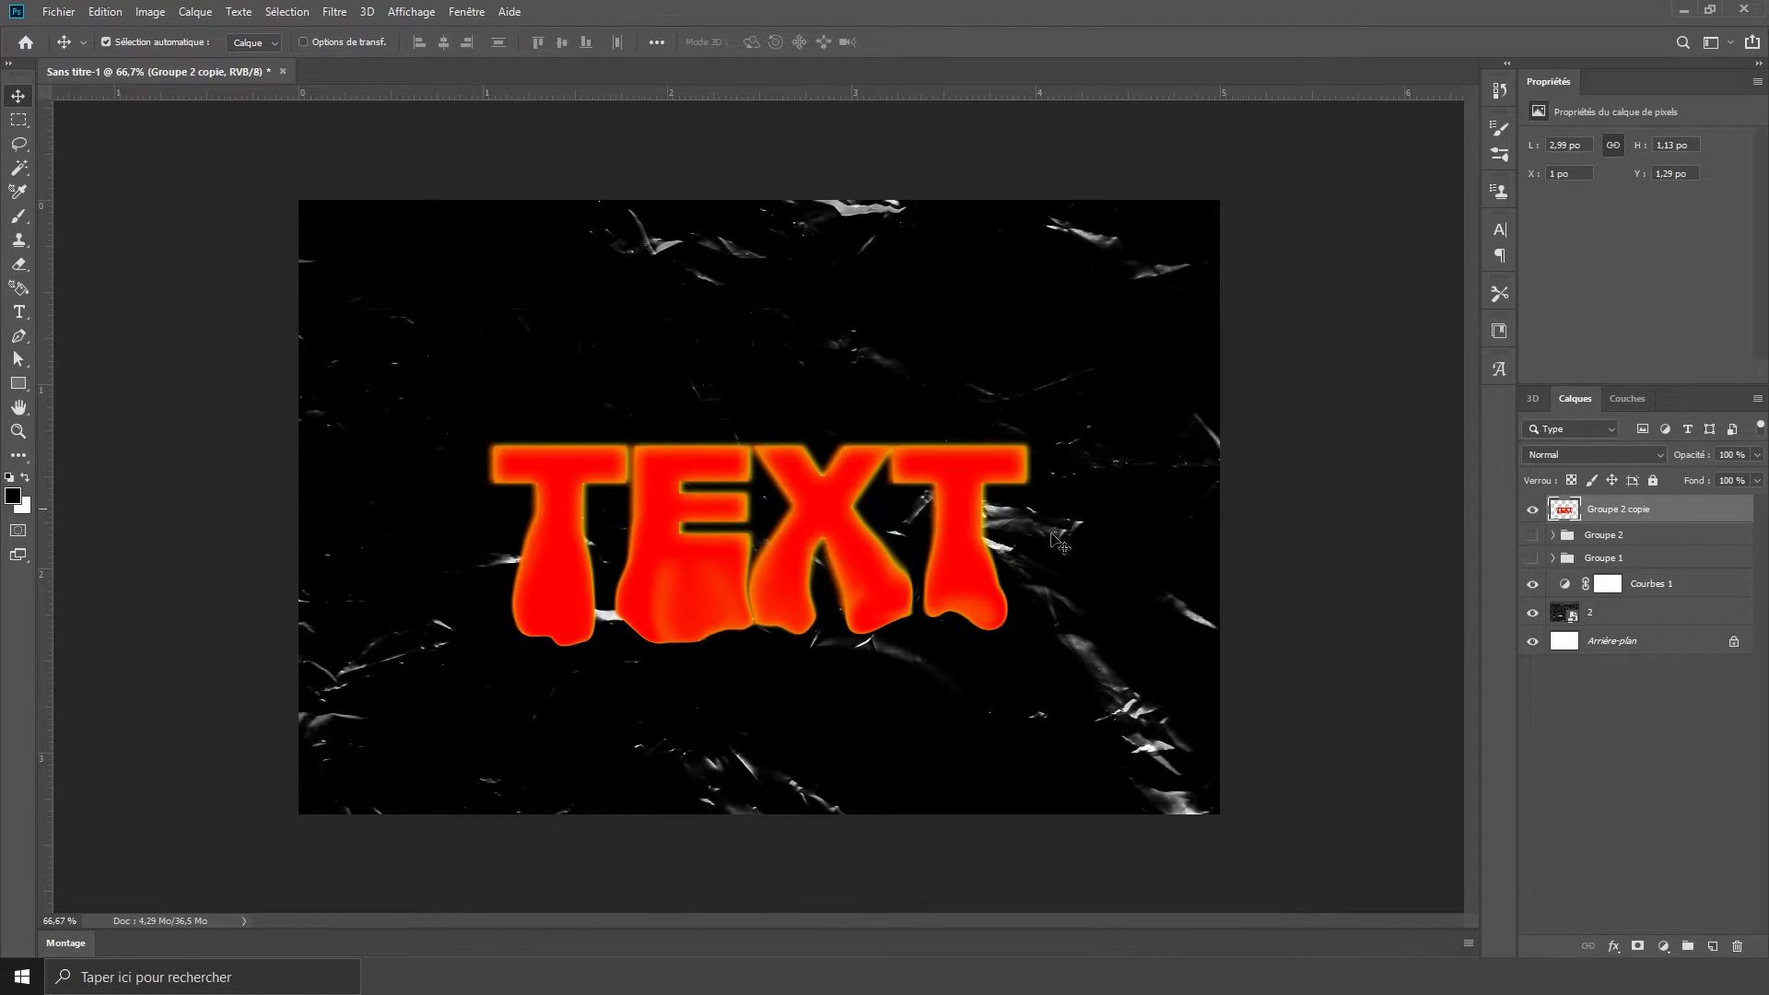
{"action": "scroll", "coordinate": [550, 638], "scroll_direction": "up", "scroll_amount": 1}
{"action": "scroll", "coordinate": [549, 635], "scroll_direction": "down", "scroll_amount": 1}
{"action": "key", "text": "ctrl+j"}
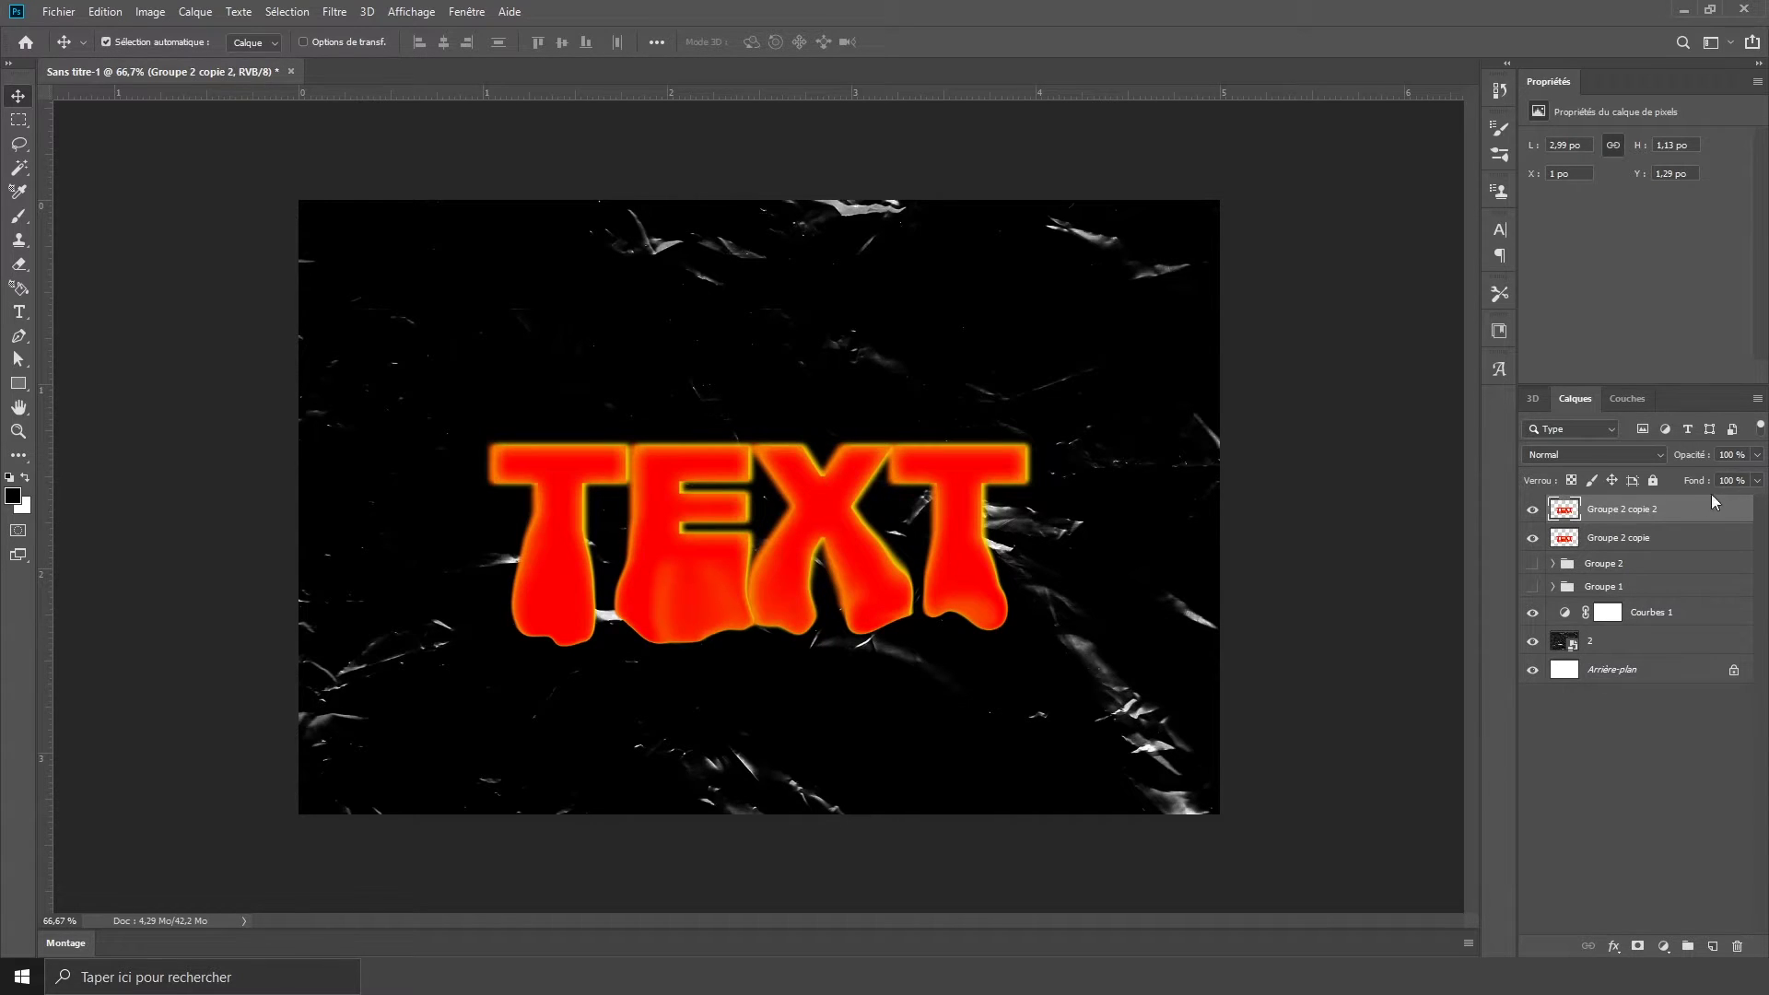
{"action": "type", "text": "20"}
{"action": "key", "text": "Return"}
{"action": "left_click", "coordinate": [1660, 455]}
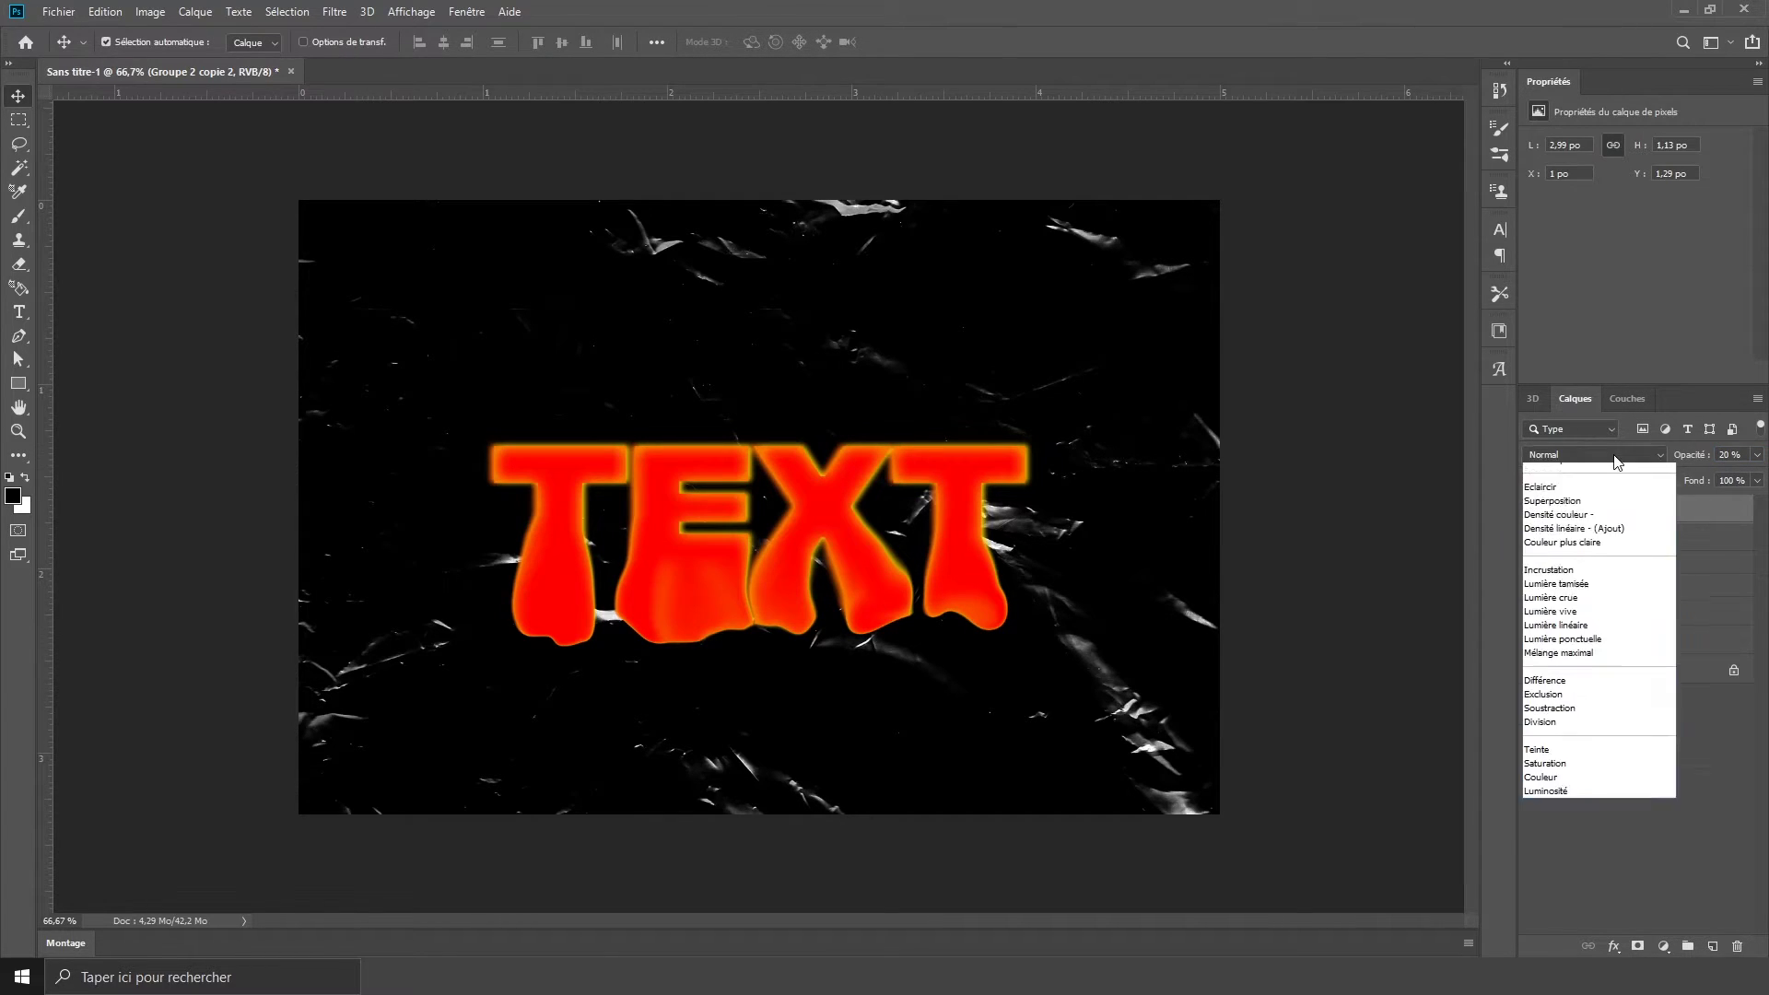
{"action": "left_click", "coordinate": [1582, 606]}
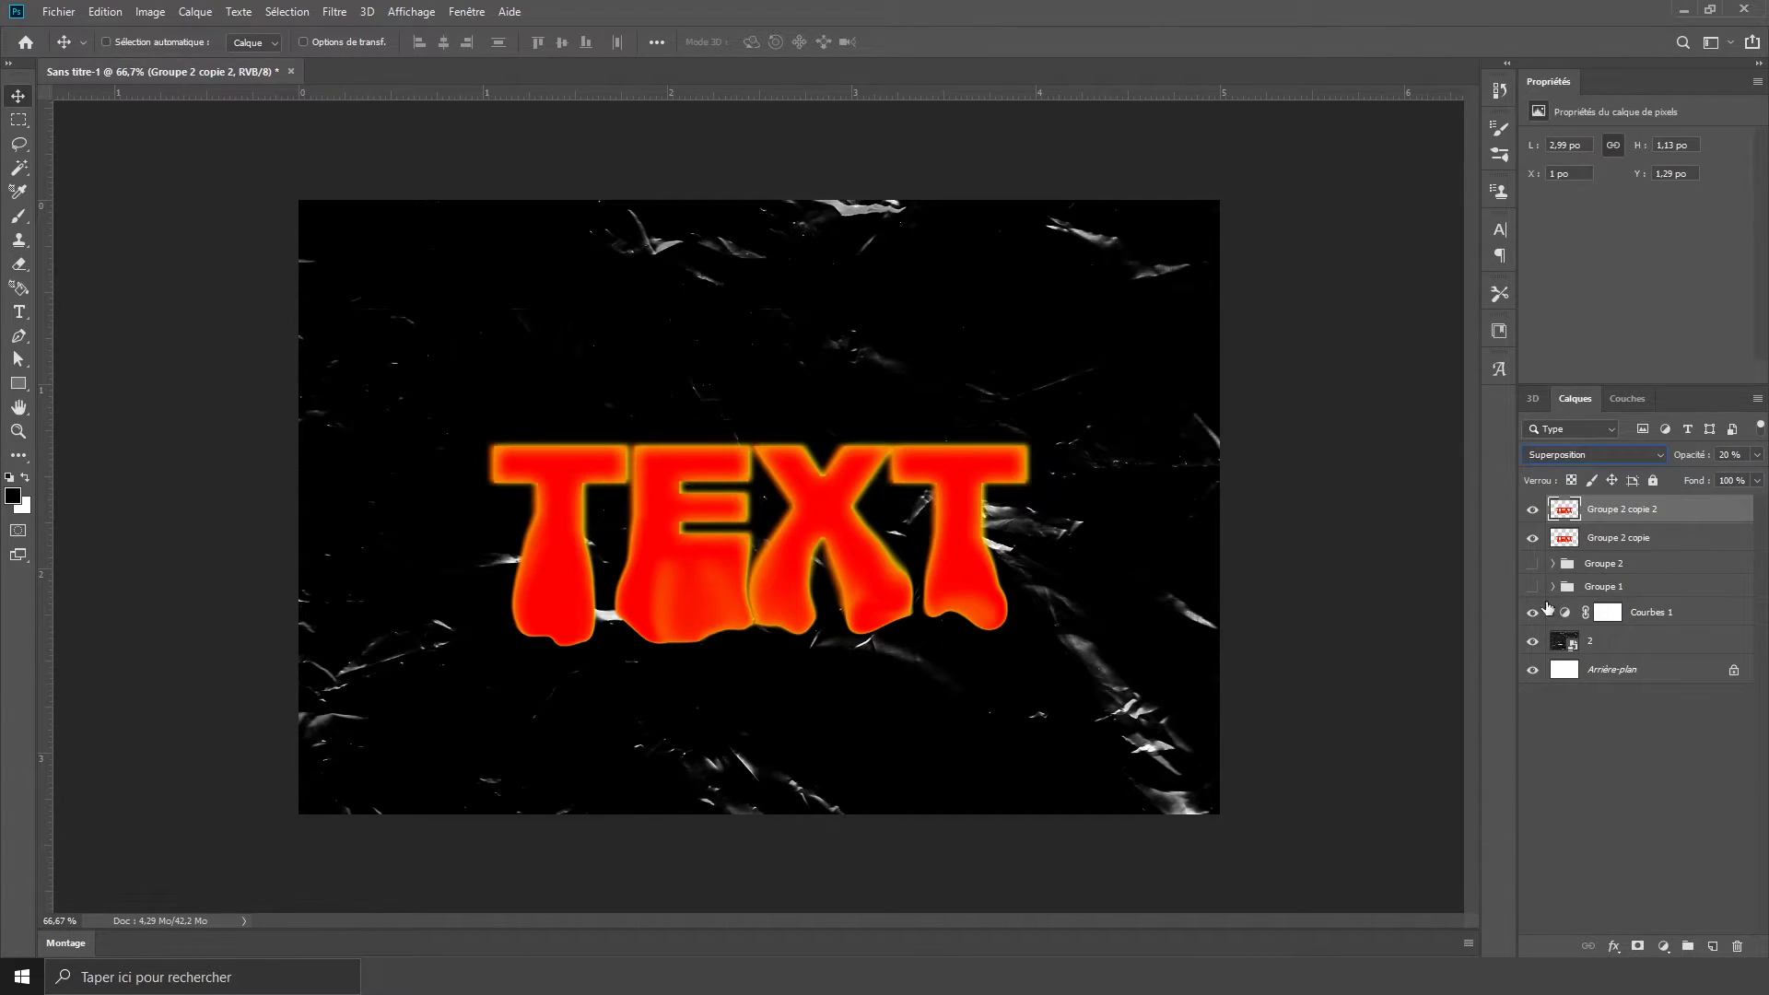
Step: Enlarge the faint text copy to about 3.58 × 1.35 po and place it at about X 0.71, Y 0.99 po
{"action": "key", "text": "ctrl+t"}
{"action": "left_click_drag", "start_coordinate": [970, 561], "coordinate": [1040, 525]}
{"action": "key", "text": "Return"}
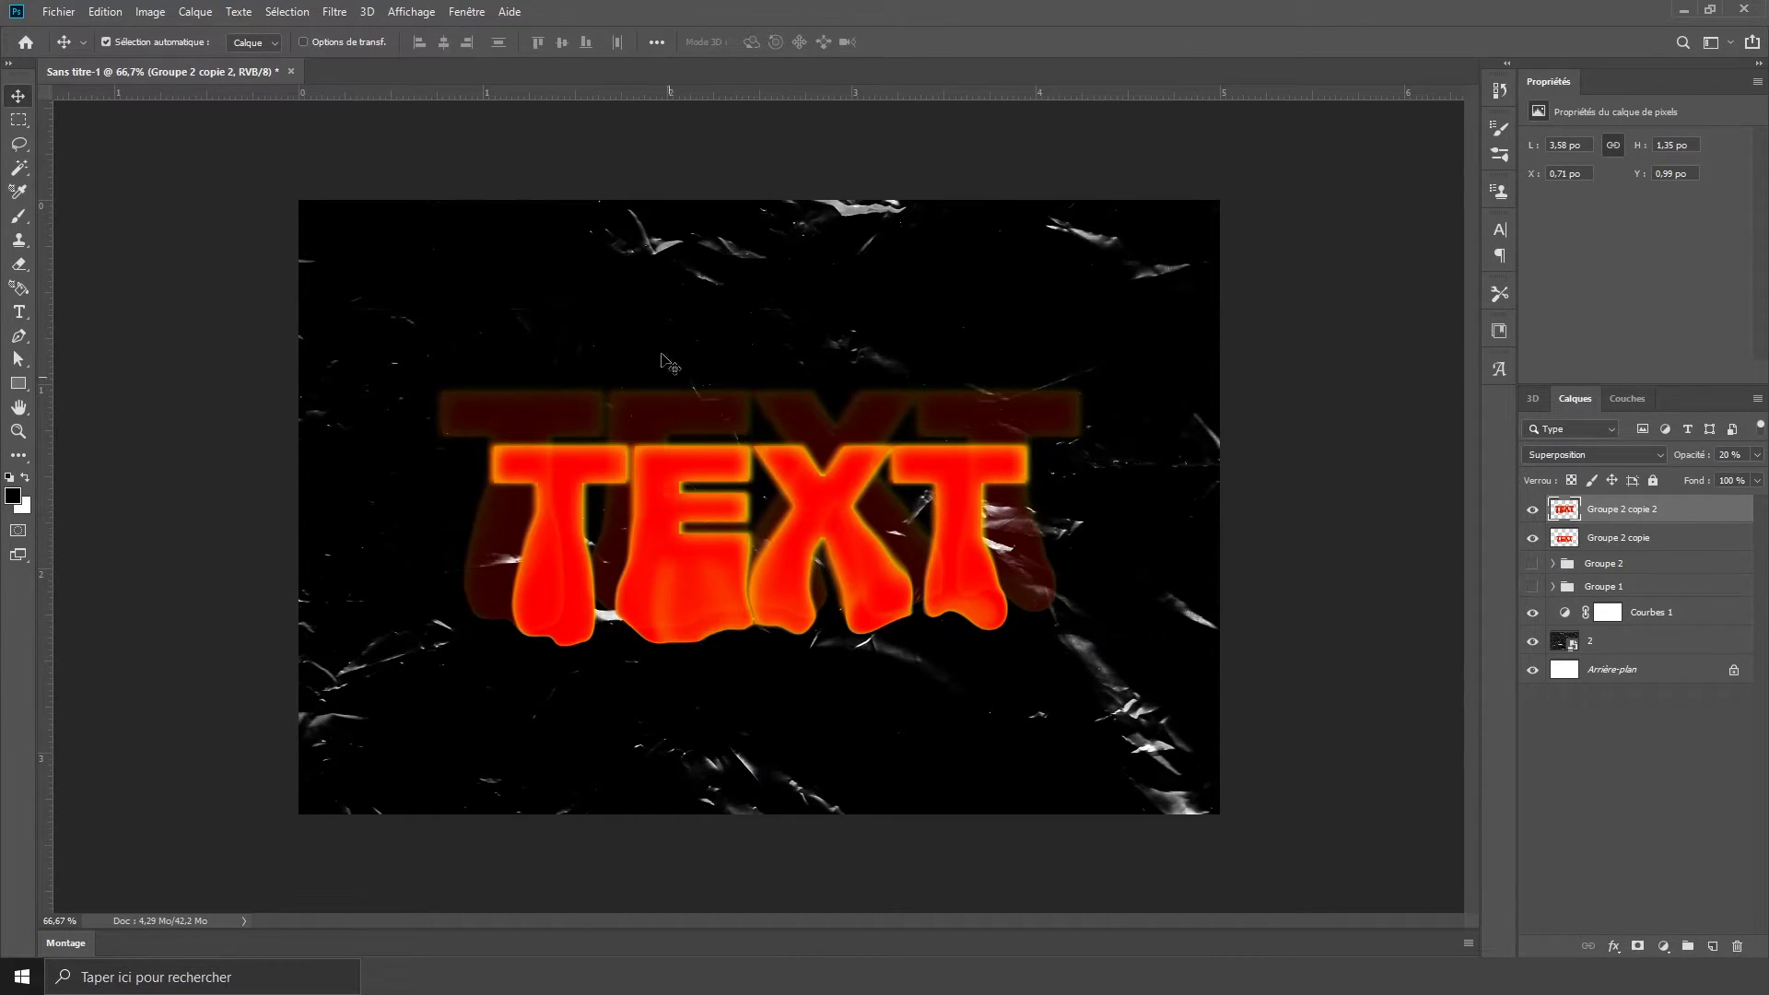
Step: Apply a Gaussian blur with a 19.4-pixel radius to the enlarged text copy
{"action": "left_click", "coordinate": [341, 17]}
{"action": "mouse_move", "coordinate": [494, 272]}
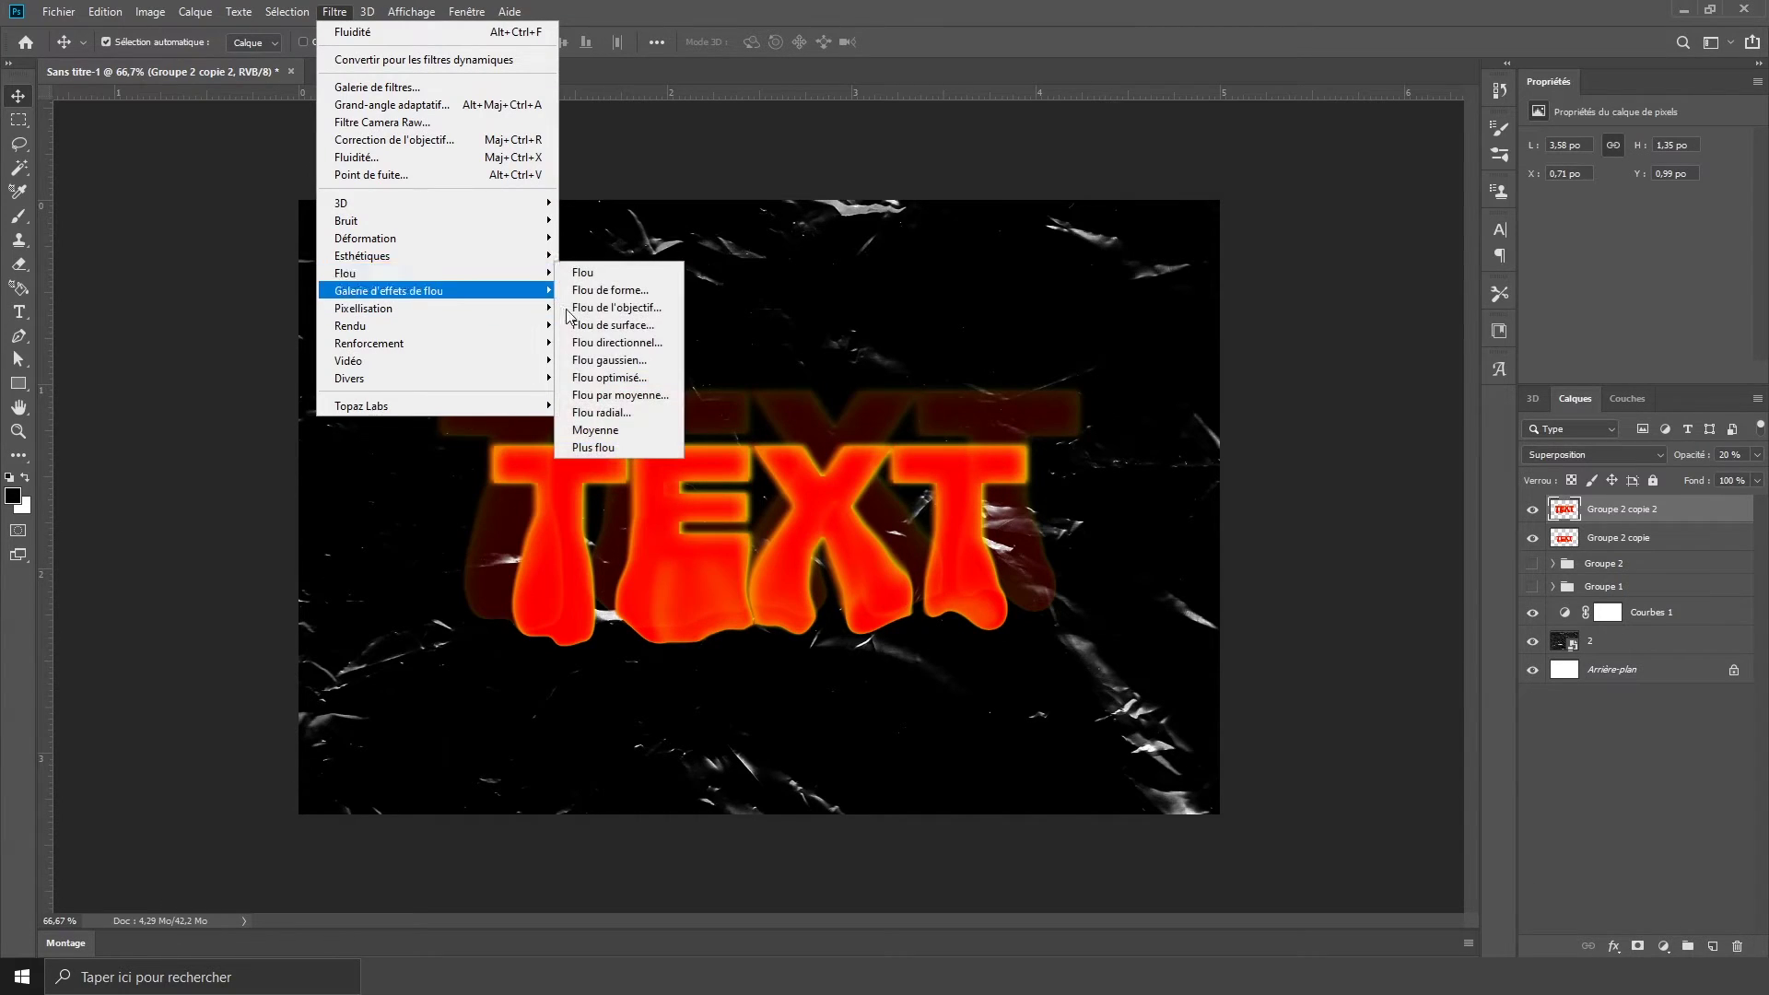
{"action": "left_click", "coordinate": [594, 361]}
{"action": "mouse_move", "coordinate": [1221, 470]}
{"action": "left_mouse_down"}
{"action": "mouse_move", "coordinate": [1269, 467]}
{"action": "mouse_move", "coordinate": [1245, 466]}
{"action": "left_mouse_up"}
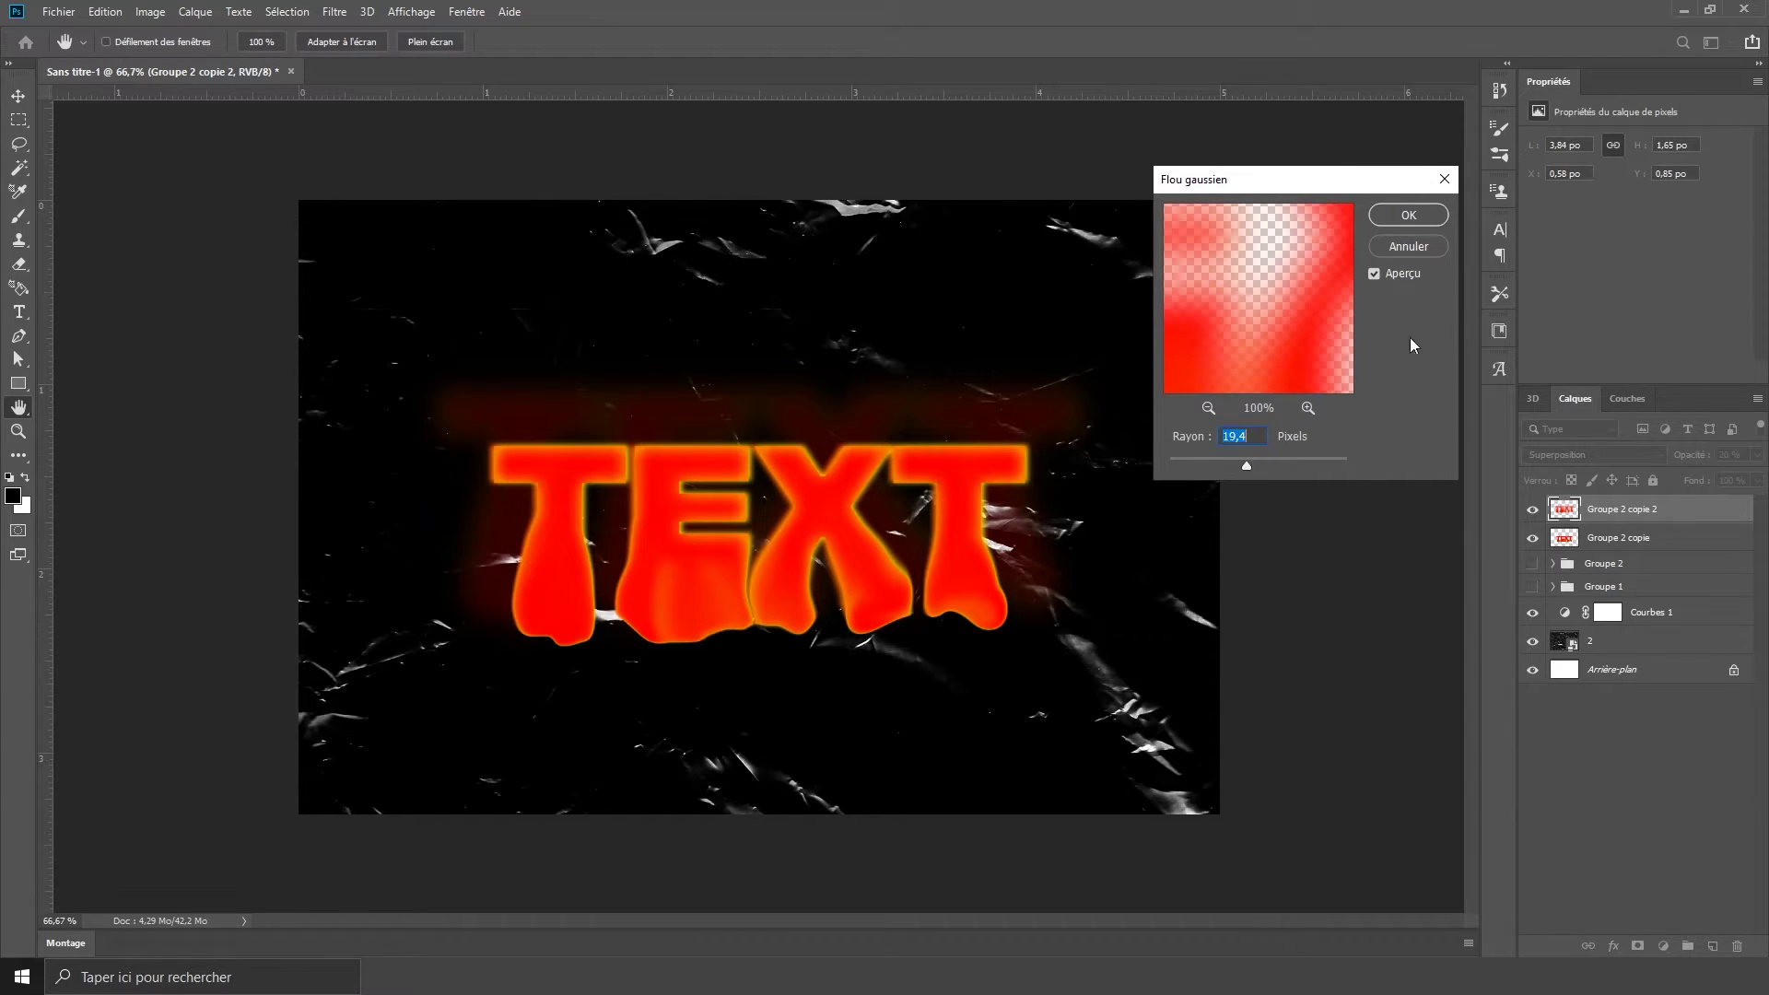
{"action": "left_click", "coordinate": [1408, 216]}
{"action": "key", "text": "v"}
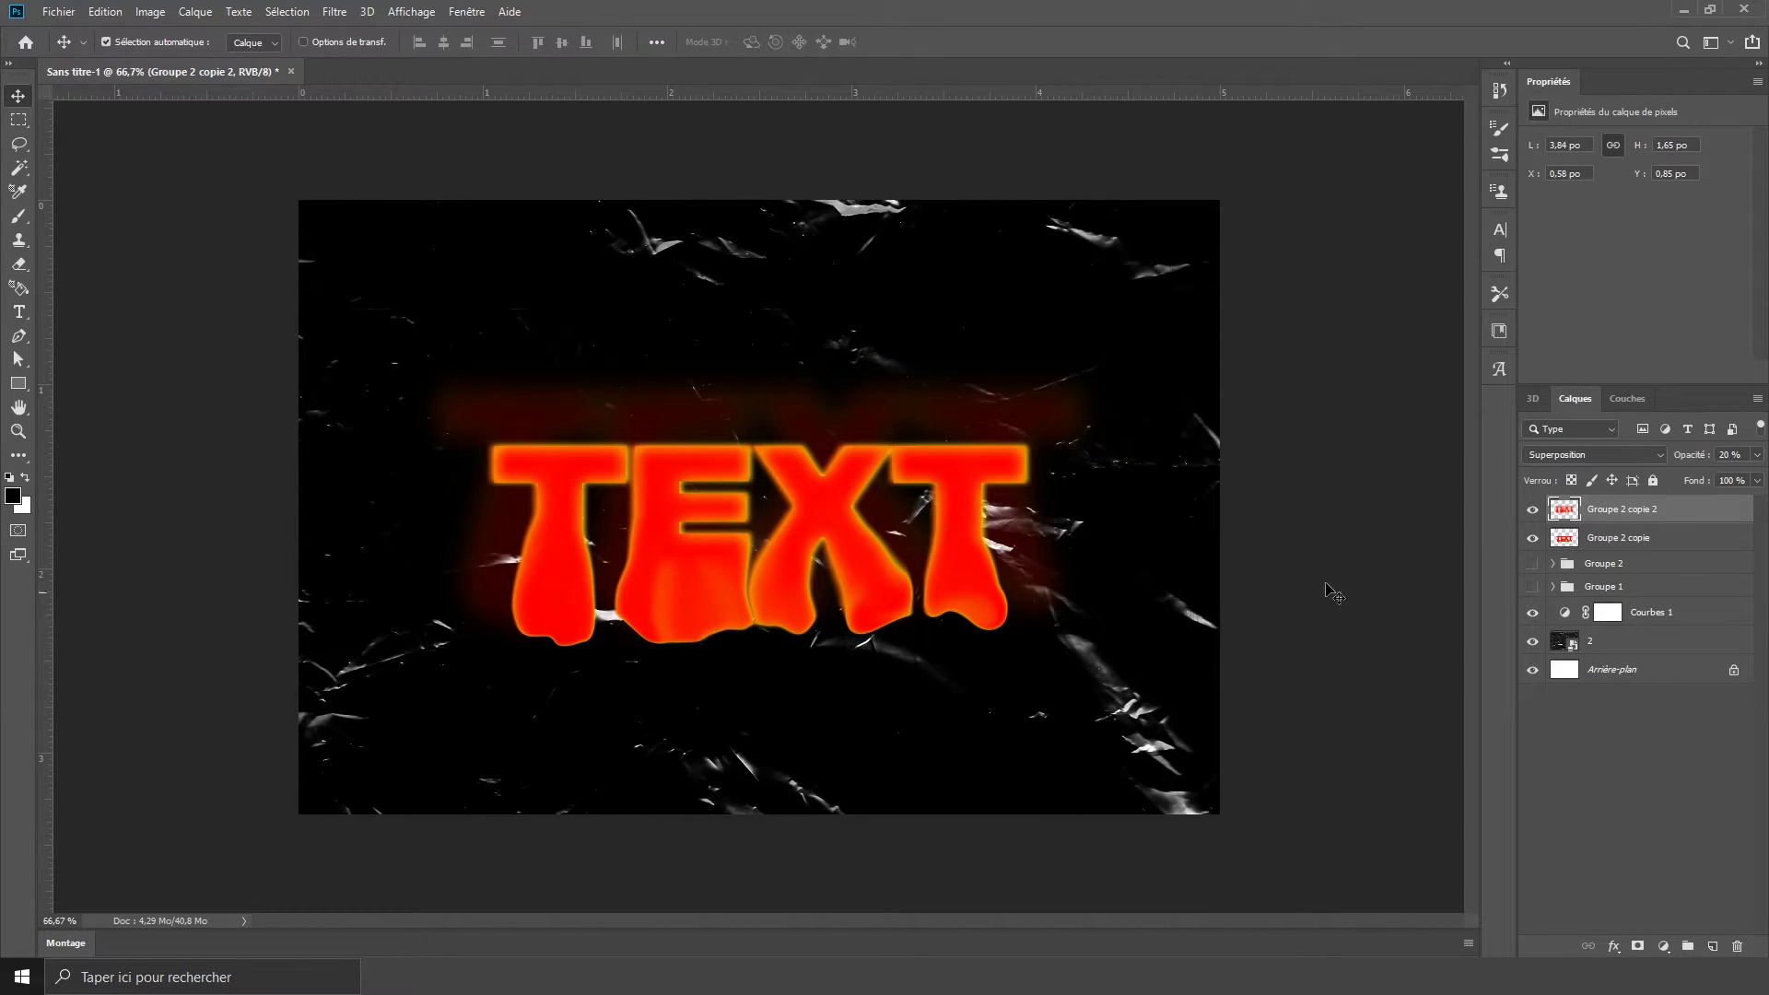
Step: Add an empty layer directly above Groupe 2 and prepare a soft brush about 377 px in diameter with 0% hardness
{"action": "left_click", "coordinate": [1603, 566]}
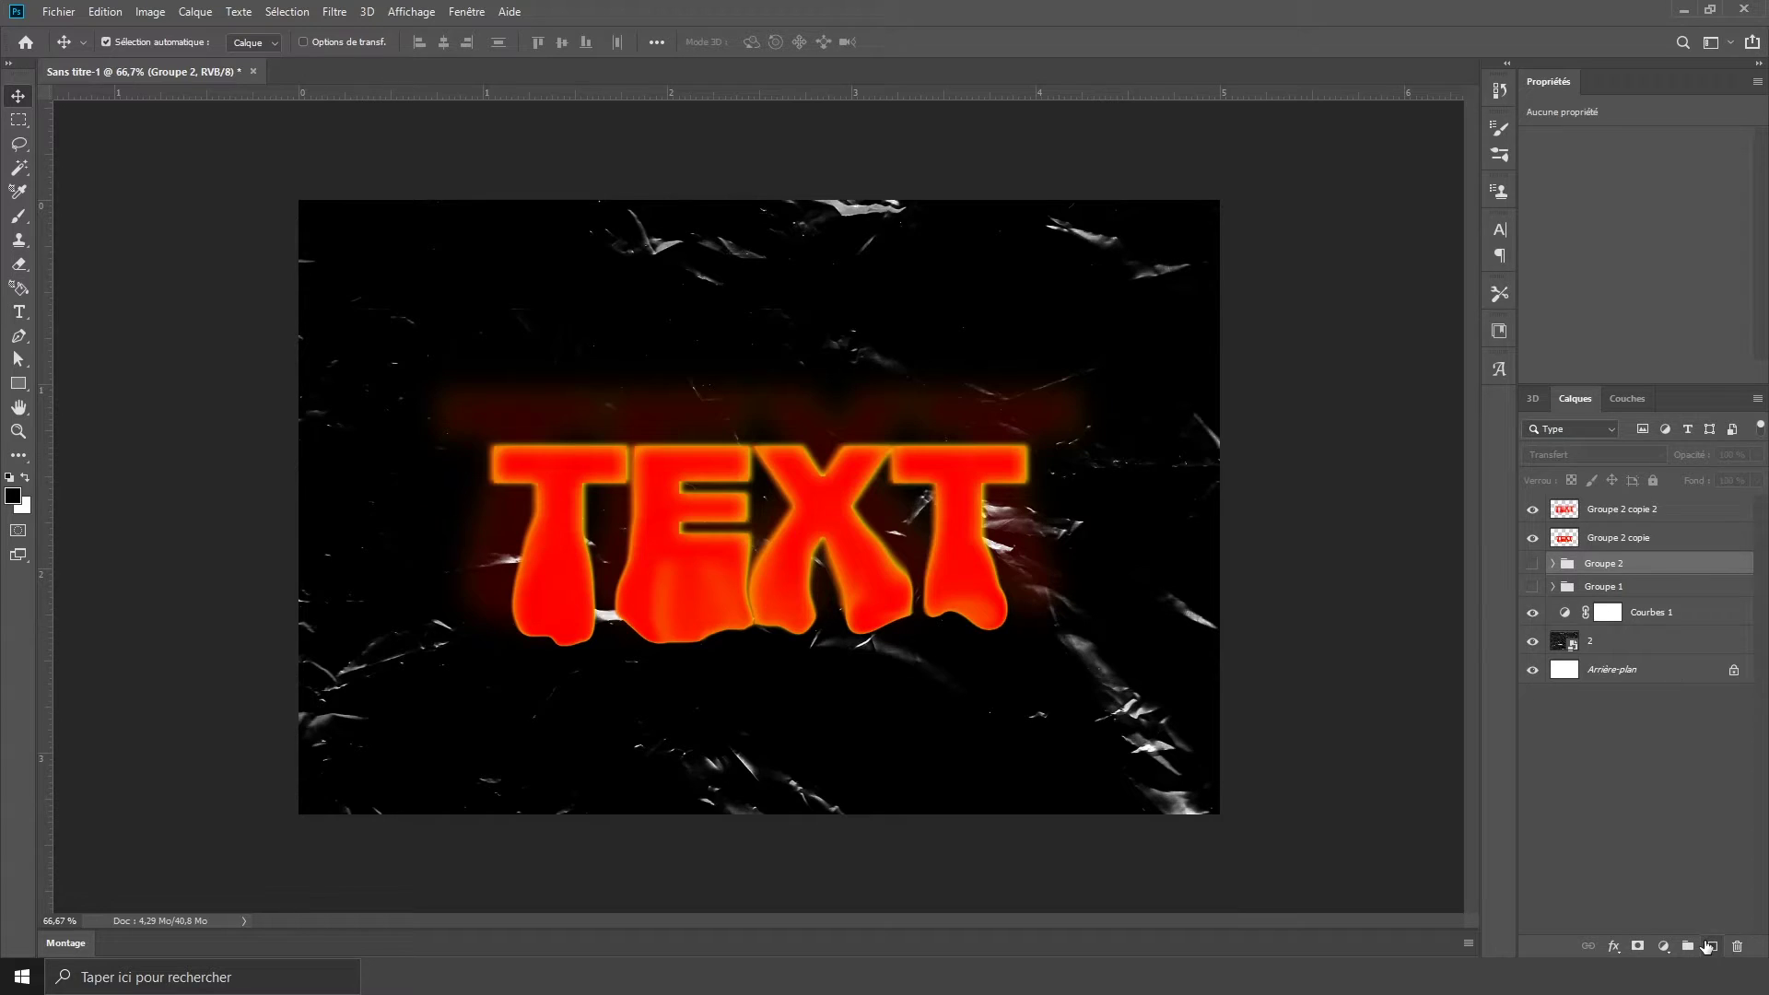
{"action": "left_click", "coordinate": [1710, 946]}
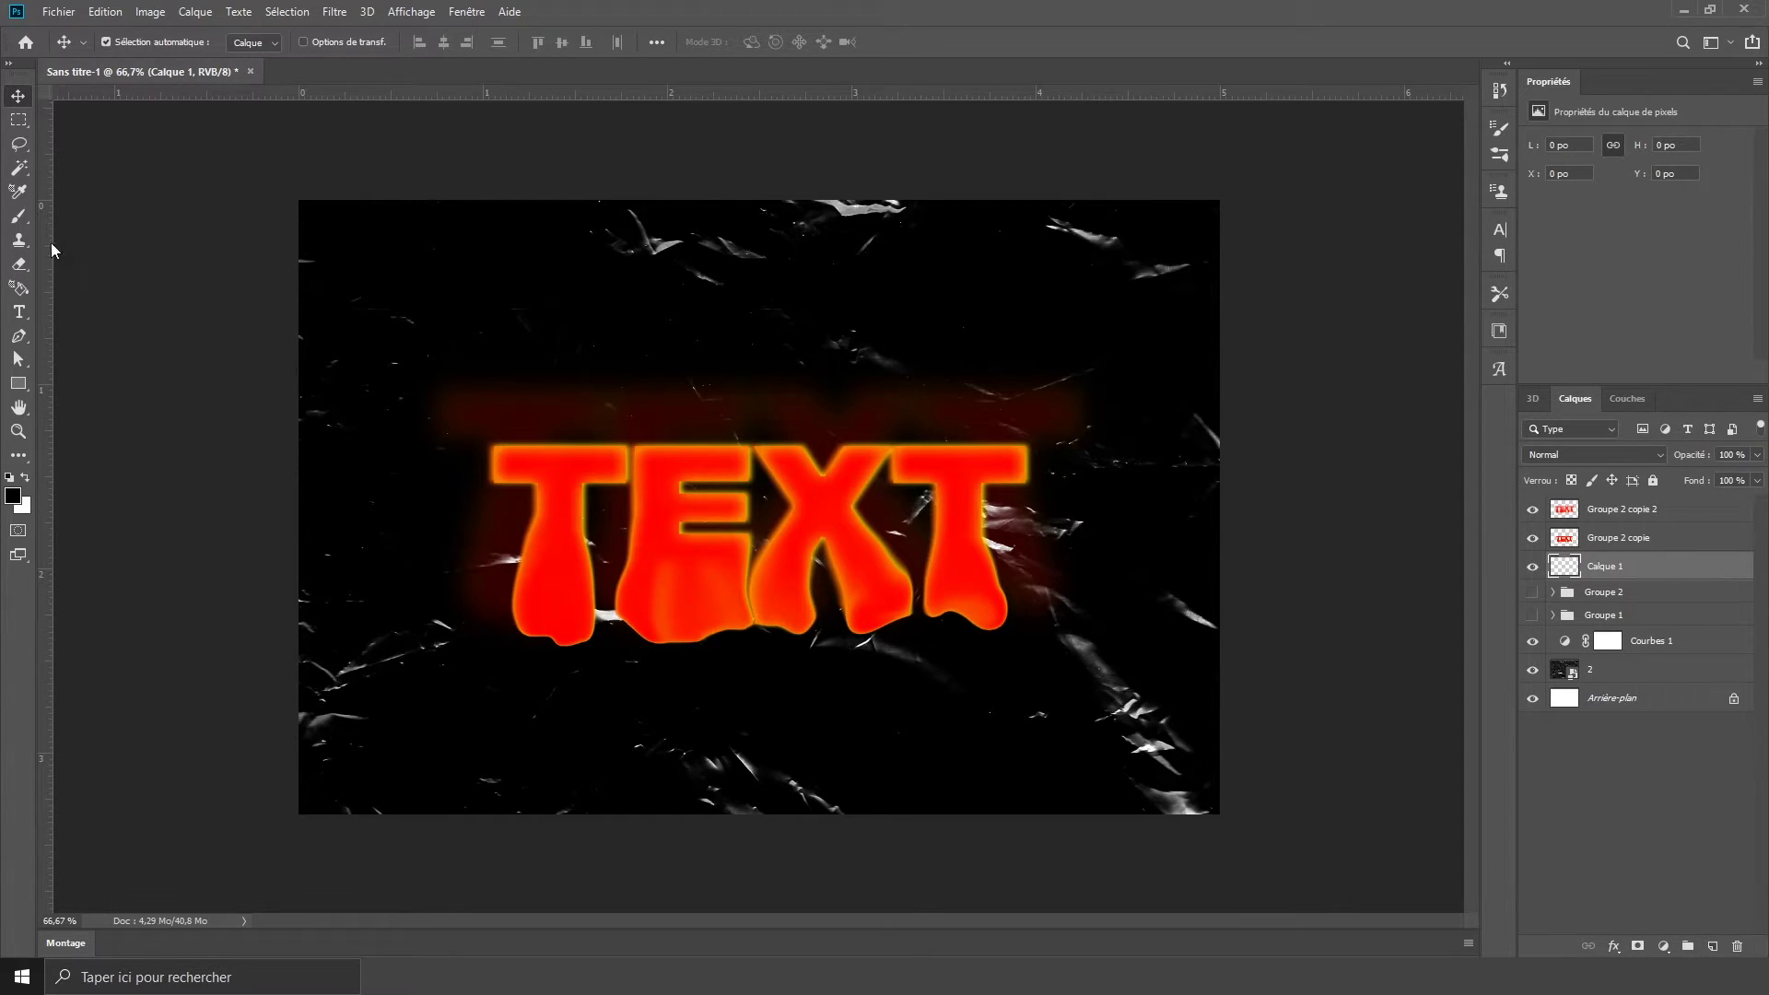
{"action": "left_click", "coordinate": [22, 218]}
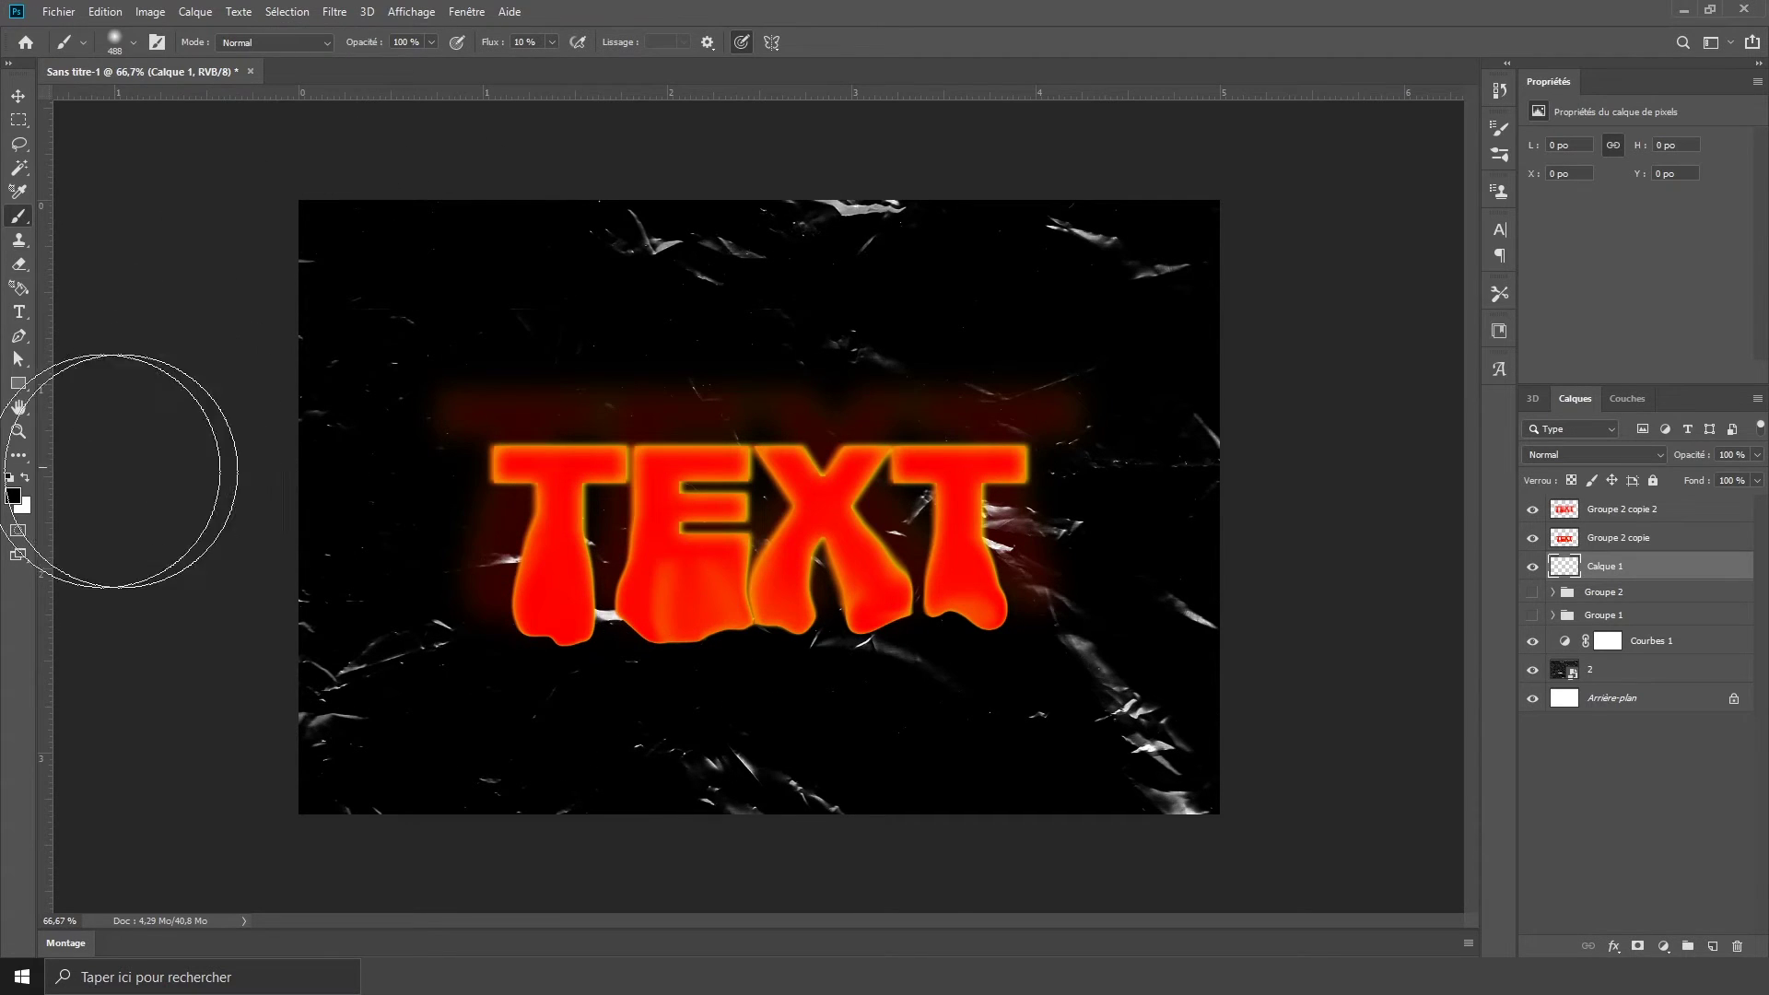
{"action": "right_click", "coordinate": [453, 475], "text": "alt"}
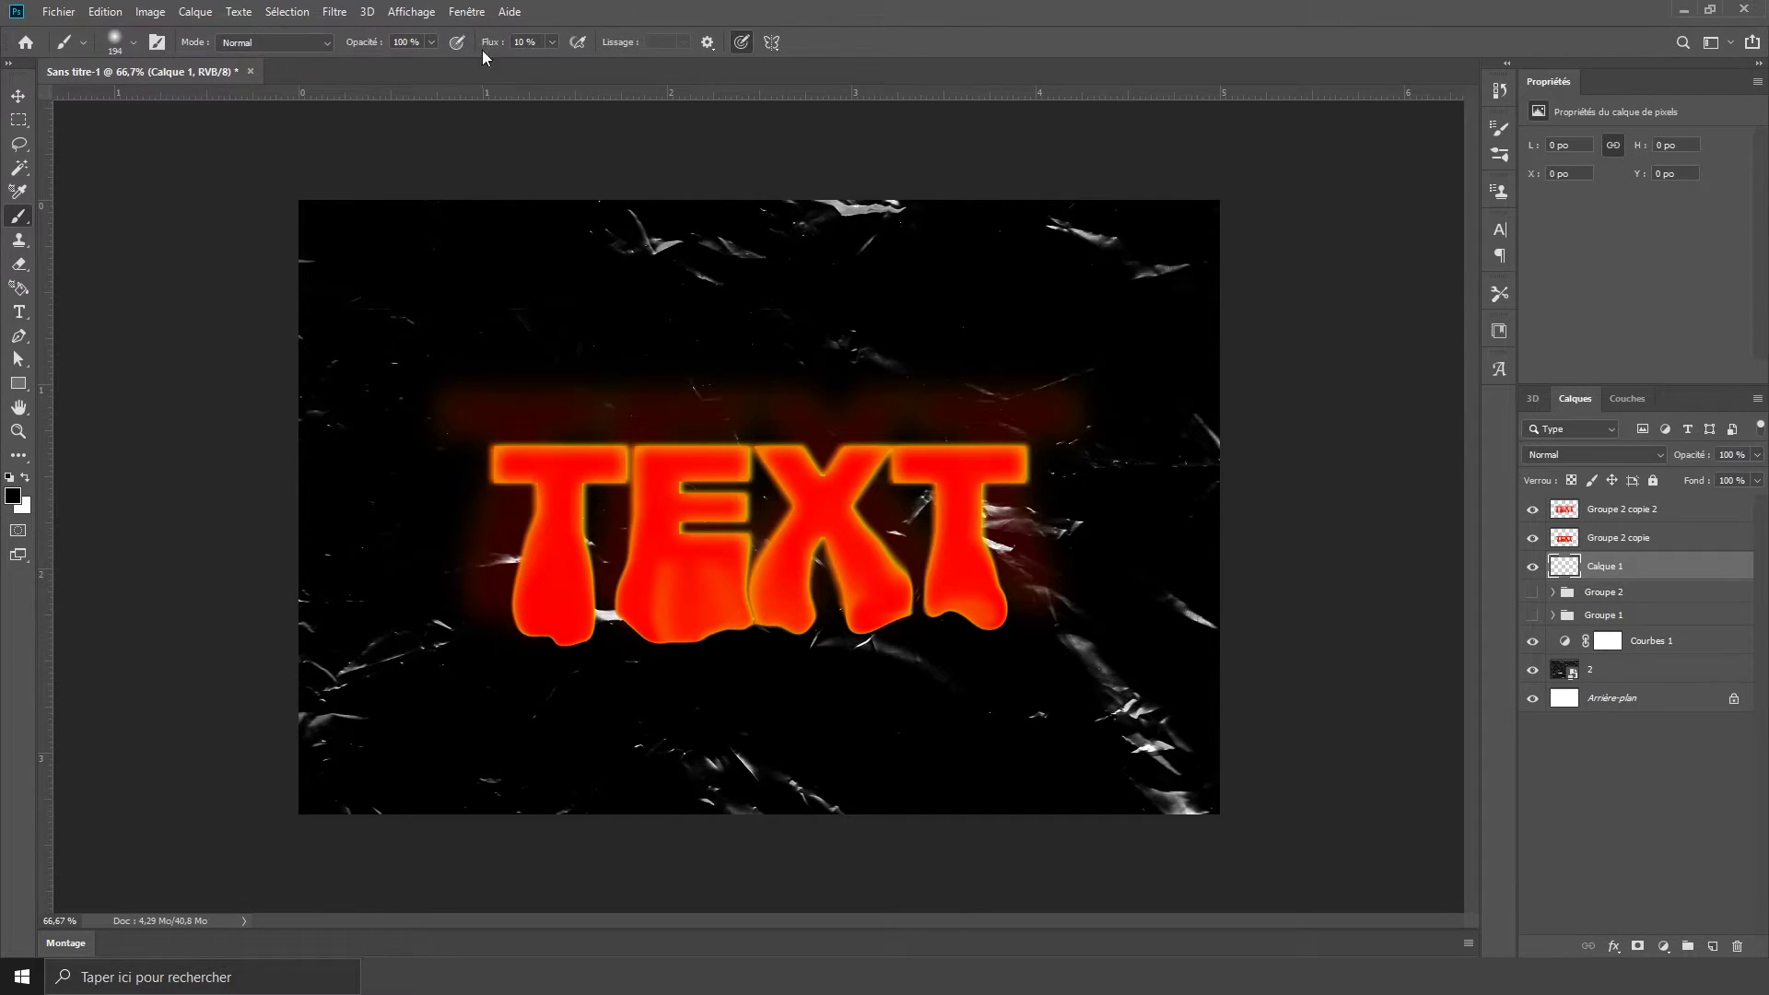
{"action": "key", "text": "Return"}
{"action": "right_click", "coordinate": [792, 577], "text": "alt"}
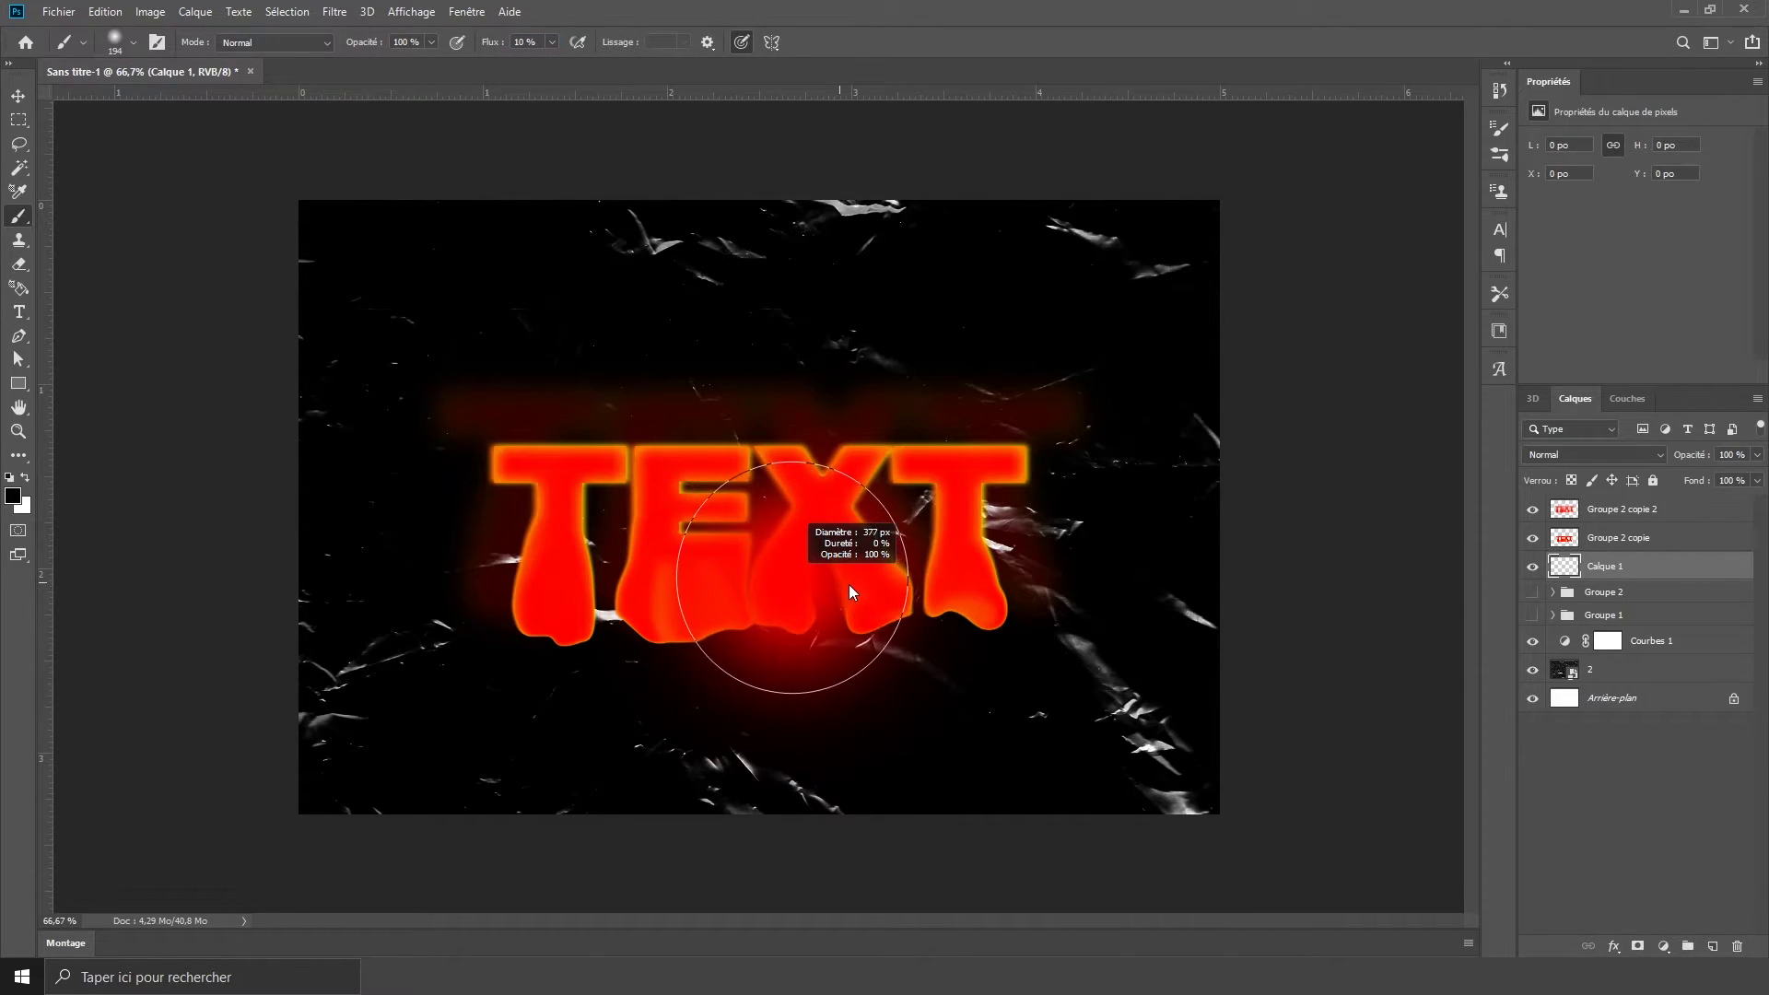
Step: Set the foreground color to #ff0600 and paint a broad red glow beneath and behind the text on Calque 1
{"action": "key", "text": "i"}
{"action": "left_click", "coordinate": [14, 496]}
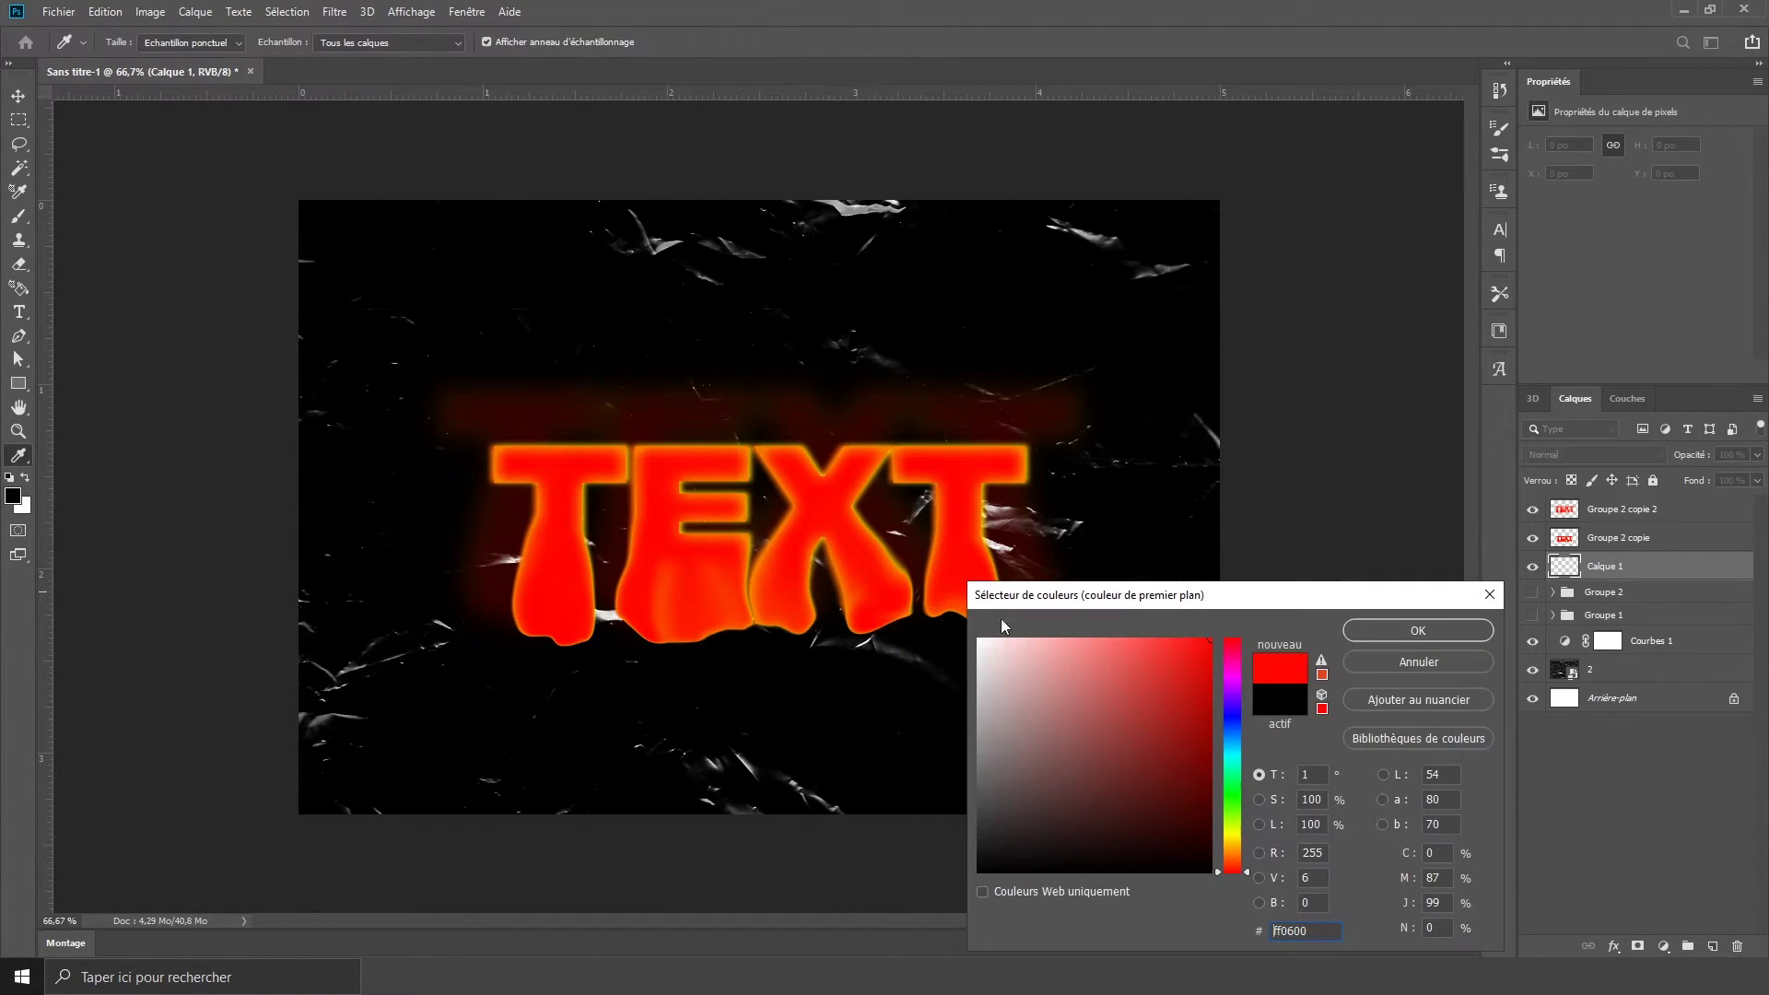
{"action": "left_click", "coordinate": [1367, 631]}
{"action": "right_click", "coordinate": [584, 739], "text": "alt"}
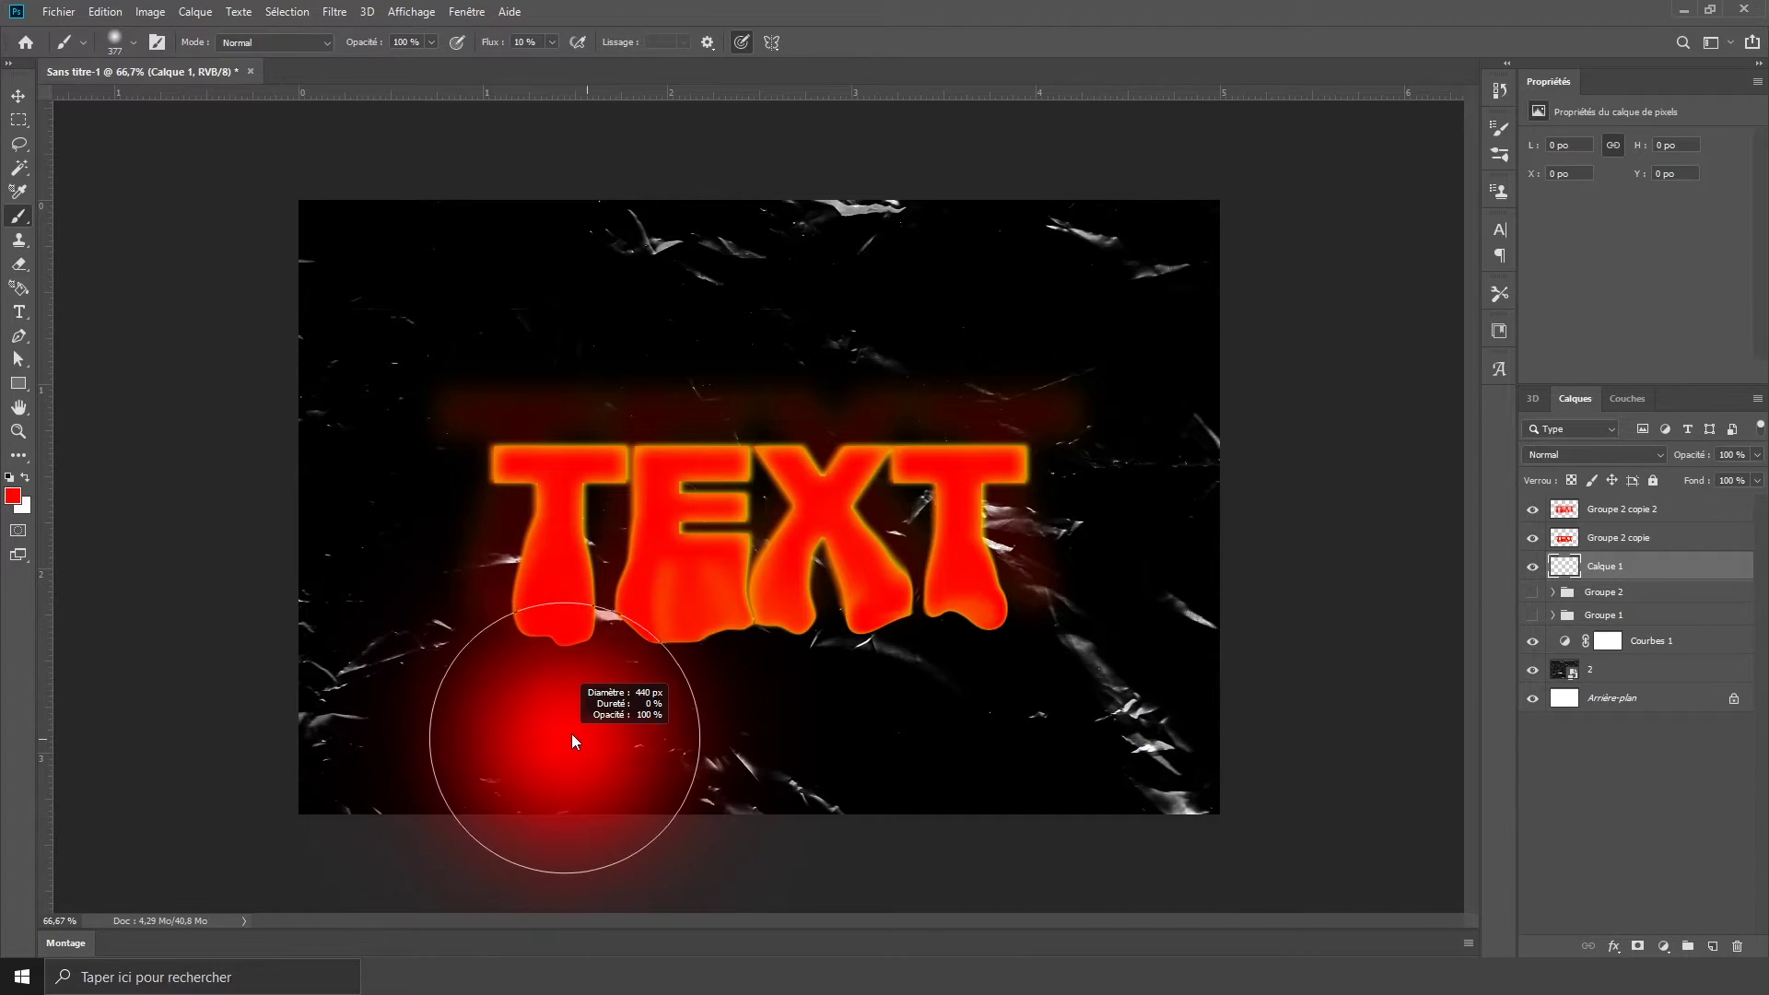
{"action": "mouse_move", "coordinate": [547, 651]}
{"action": "left_mouse_down"}
{"action": "mouse_move", "coordinate": [482, 810]}
{"action": "mouse_move", "coordinate": [651, 758]}
{"action": "mouse_move", "coordinate": [722, 691]}
{"action": "mouse_move", "coordinate": [858, 677]}
{"action": "mouse_move", "coordinate": [921, 636]}
{"action": "mouse_move", "coordinate": [792, 700]}
{"action": "mouse_move", "coordinate": [572, 716]}
{"action": "mouse_move", "coordinate": [491, 691]}
{"action": "mouse_move", "coordinate": [928, 652]}
{"action": "mouse_move", "coordinate": [1014, 805]}
{"action": "mouse_move", "coordinate": [868, 651]}
{"action": "mouse_move", "coordinate": [621, 529]}
{"action": "mouse_move", "coordinate": [604, 651]}
{"action": "mouse_move", "coordinate": [544, 710]}
{"action": "mouse_move", "coordinate": [962, 550]}
{"action": "mouse_move", "coordinate": [1046, 749]}
{"action": "left_mouse_up"}
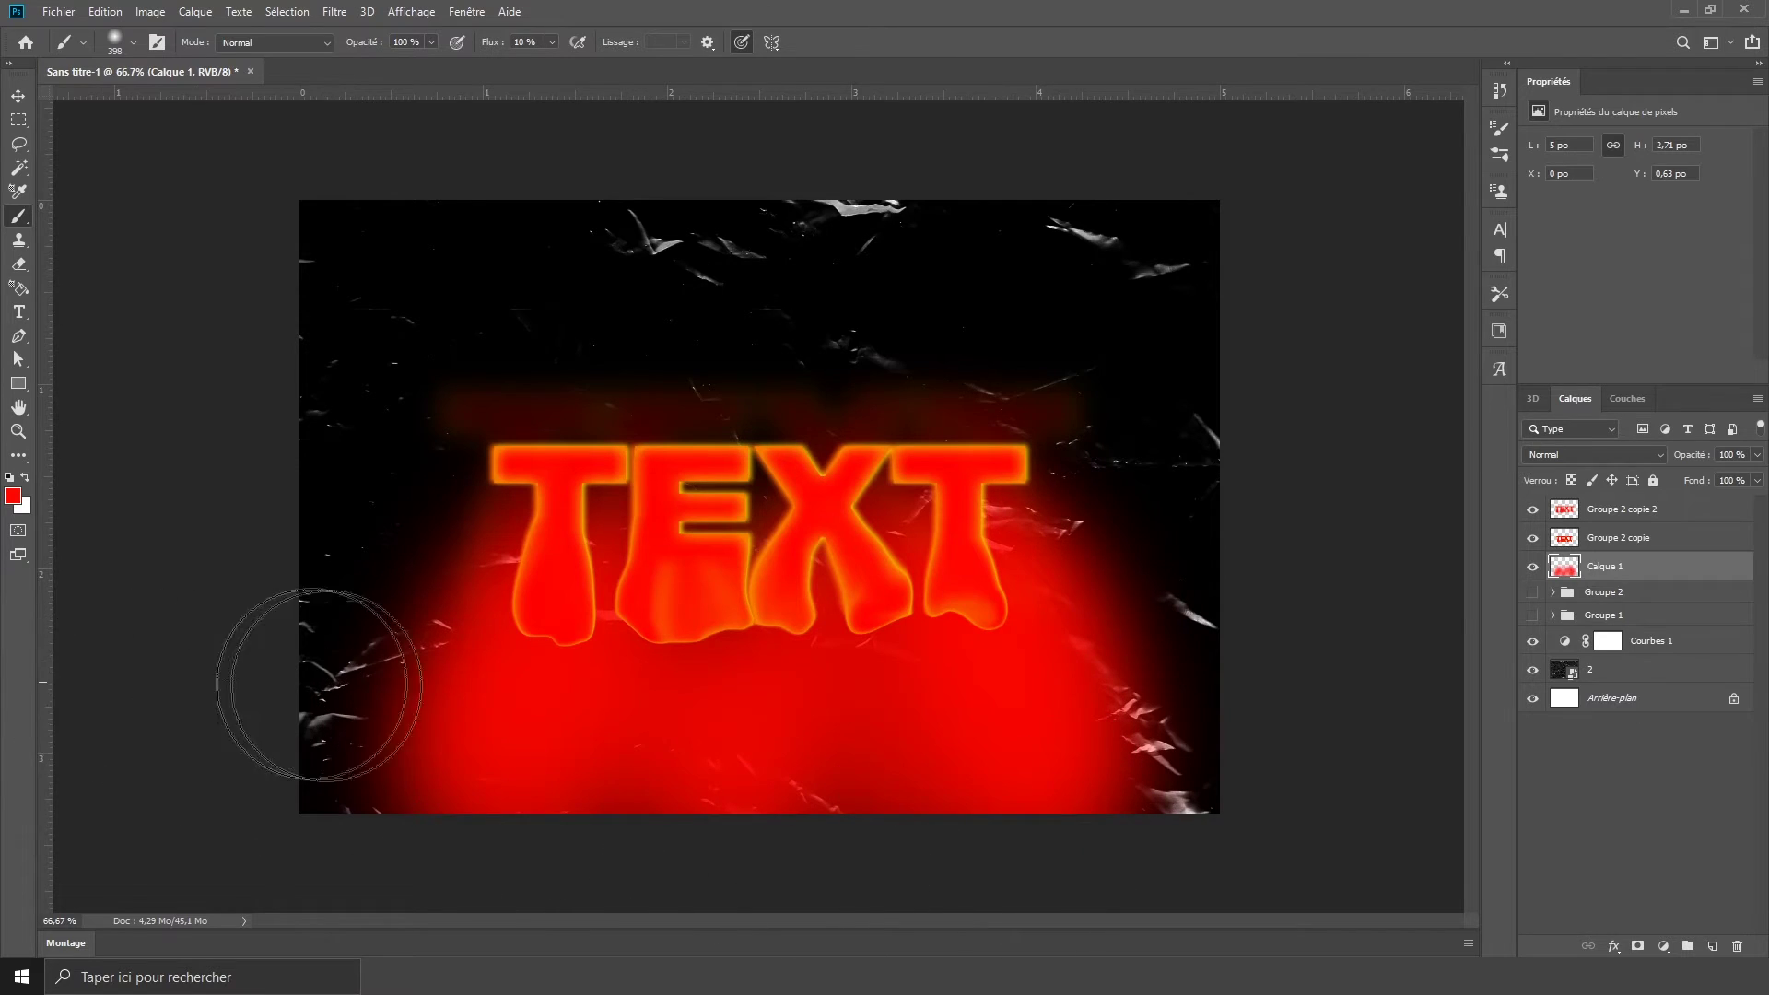
Step: Change the foreground color to #ff5a00 and paint an orange glow over the red area below the text
{"action": "left_click", "coordinate": [13, 498]}
{"action": "left_click_drag", "start_coordinate": [1233, 811], "coordinate": [1226, 866]}
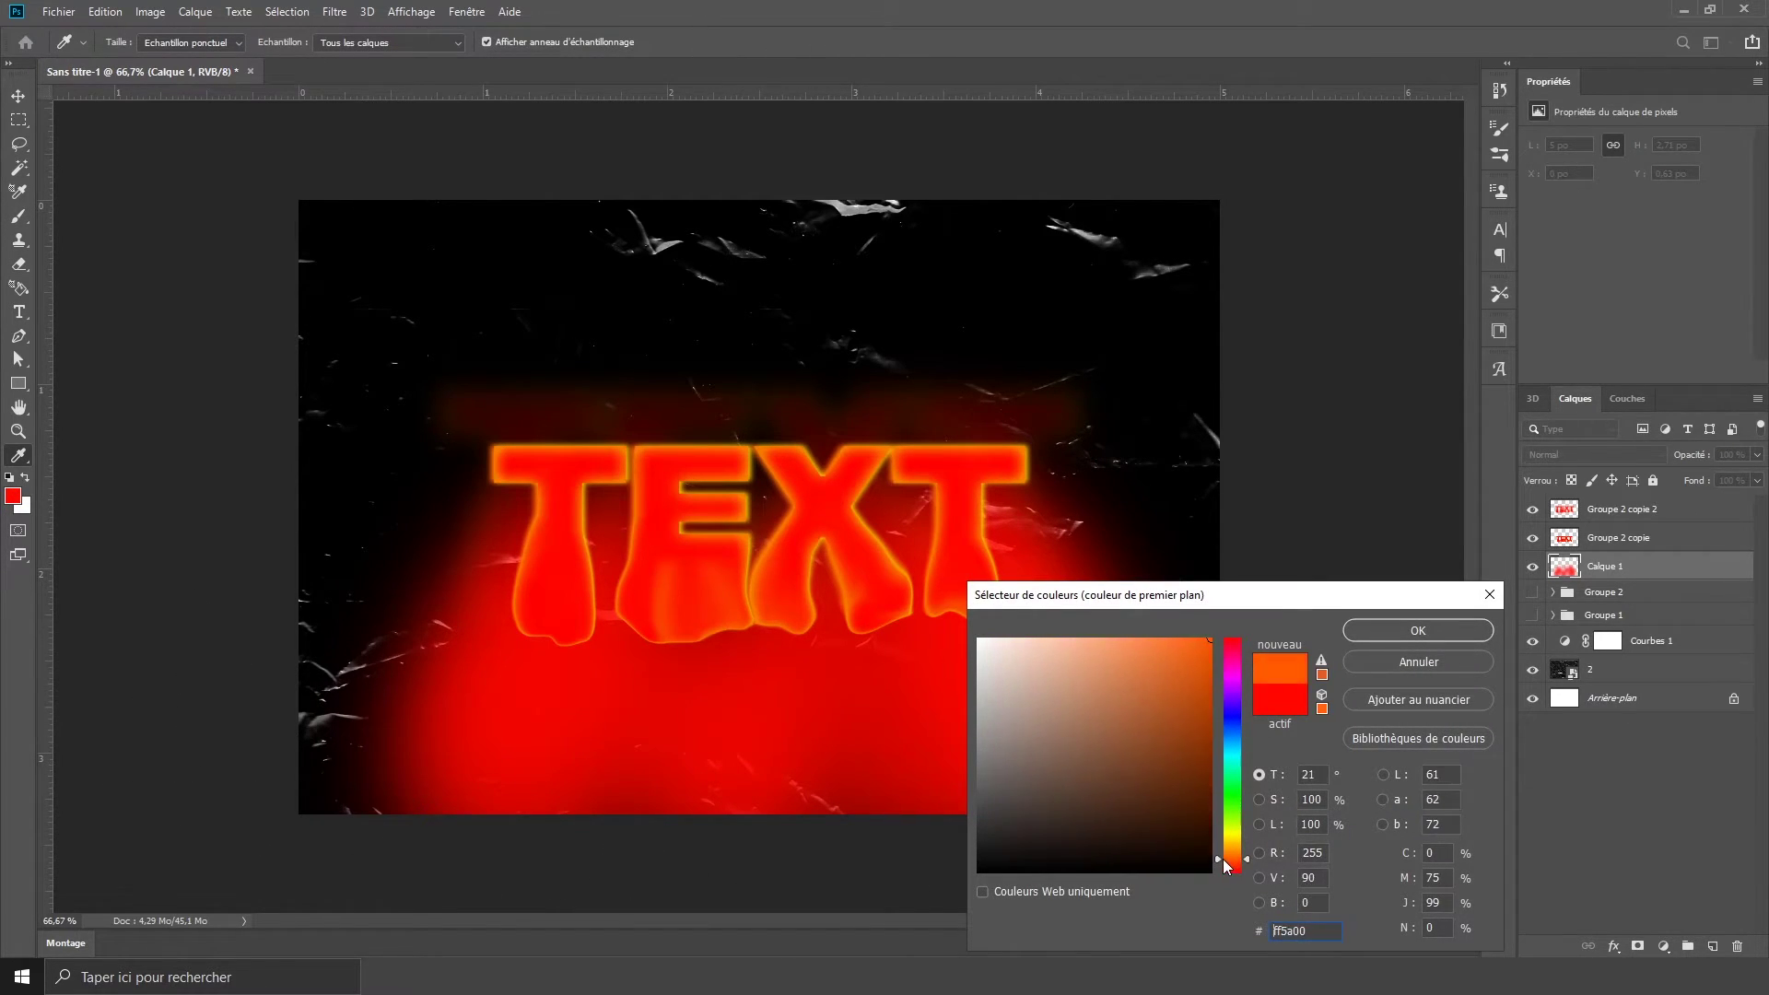
{"action": "left_click", "coordinate": [1417, 632]}
{"action": "mouse_move", "coordinate": [600, 632]}
{"action": "left_mouse_down"}
{"action": "mouse_move", "coordinate": [582, 801]}
{"action": "mouse_move", "coordinate": [562, 617]}
{"action": "mouse_move", "coordinate": [560, 808]}
{"action": "mouse_move", "coordinate": [725, 661]}
{"action": "mouse_move", "coordinate": [747, 594]}
{"action": "mouse_move", "coordinate": [815, 797]}
{"action": "mouse_move", "coordinate": [888, 613]}
{"action": "mouse_move", "coordinate": [965, 751]}
{"action": "mouse_move", "coordinate": [890, 770]}
{"action": "mouse_move", "coordinate": [714, 697]}
{"action": "mouse_move", "coordinate": [721, 811]}
{"action": "mouse_move", "coordinate": [980, 745]}
{"action": "mouse_move", "coordinate": [1020, 579]}
{"action": "mouse_move", "coordinate": [953, 666]}
{"action": "left_mouse_up"}
{"action": "scroll", "coordinate": [802, 715], "scroll_direction": "down", "scroll_amount": 3}
{"action": "scroll", "coordinate": [789, 714], "scroll_direction": "up", "scroll_amount": 2}
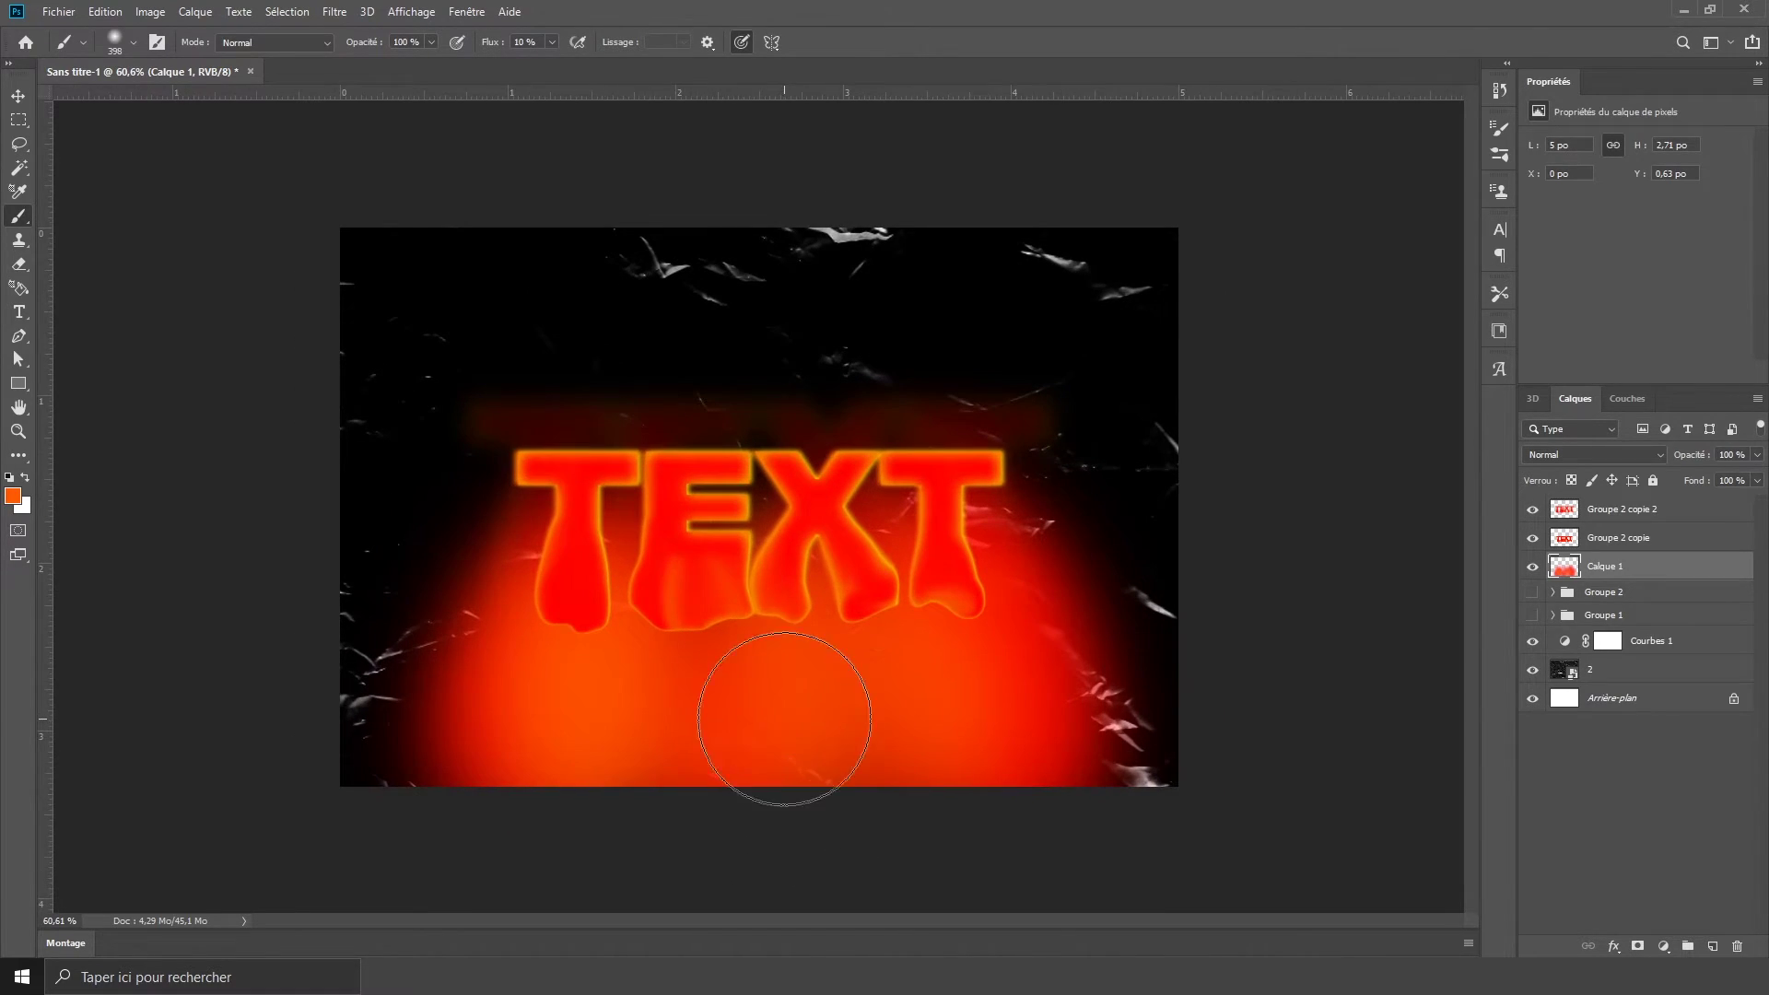
Step: Reduce the brush to 216 px and paint vertical orange streaks through the red glow under the letters and along its outer edge
{"action": "mouse_move", "coordinate": [760, 692]}
{"action": "left_mouse_down"}
{"action": "mouse_move", "coordinate": [628, 624]}
{"action": "mouse_move", "coordinate": [719, 651]}
{"action": "mouse_move", "coordinate": [842, 632]}
{"action": "mouse_move", "coordinate": [851, 705]}
{"action": "mouse_move", "coordinate": [919, 671]}
{"action": "mouse_move", "coordinate": [835, 675]}
{"action": "left_mouse_up"}
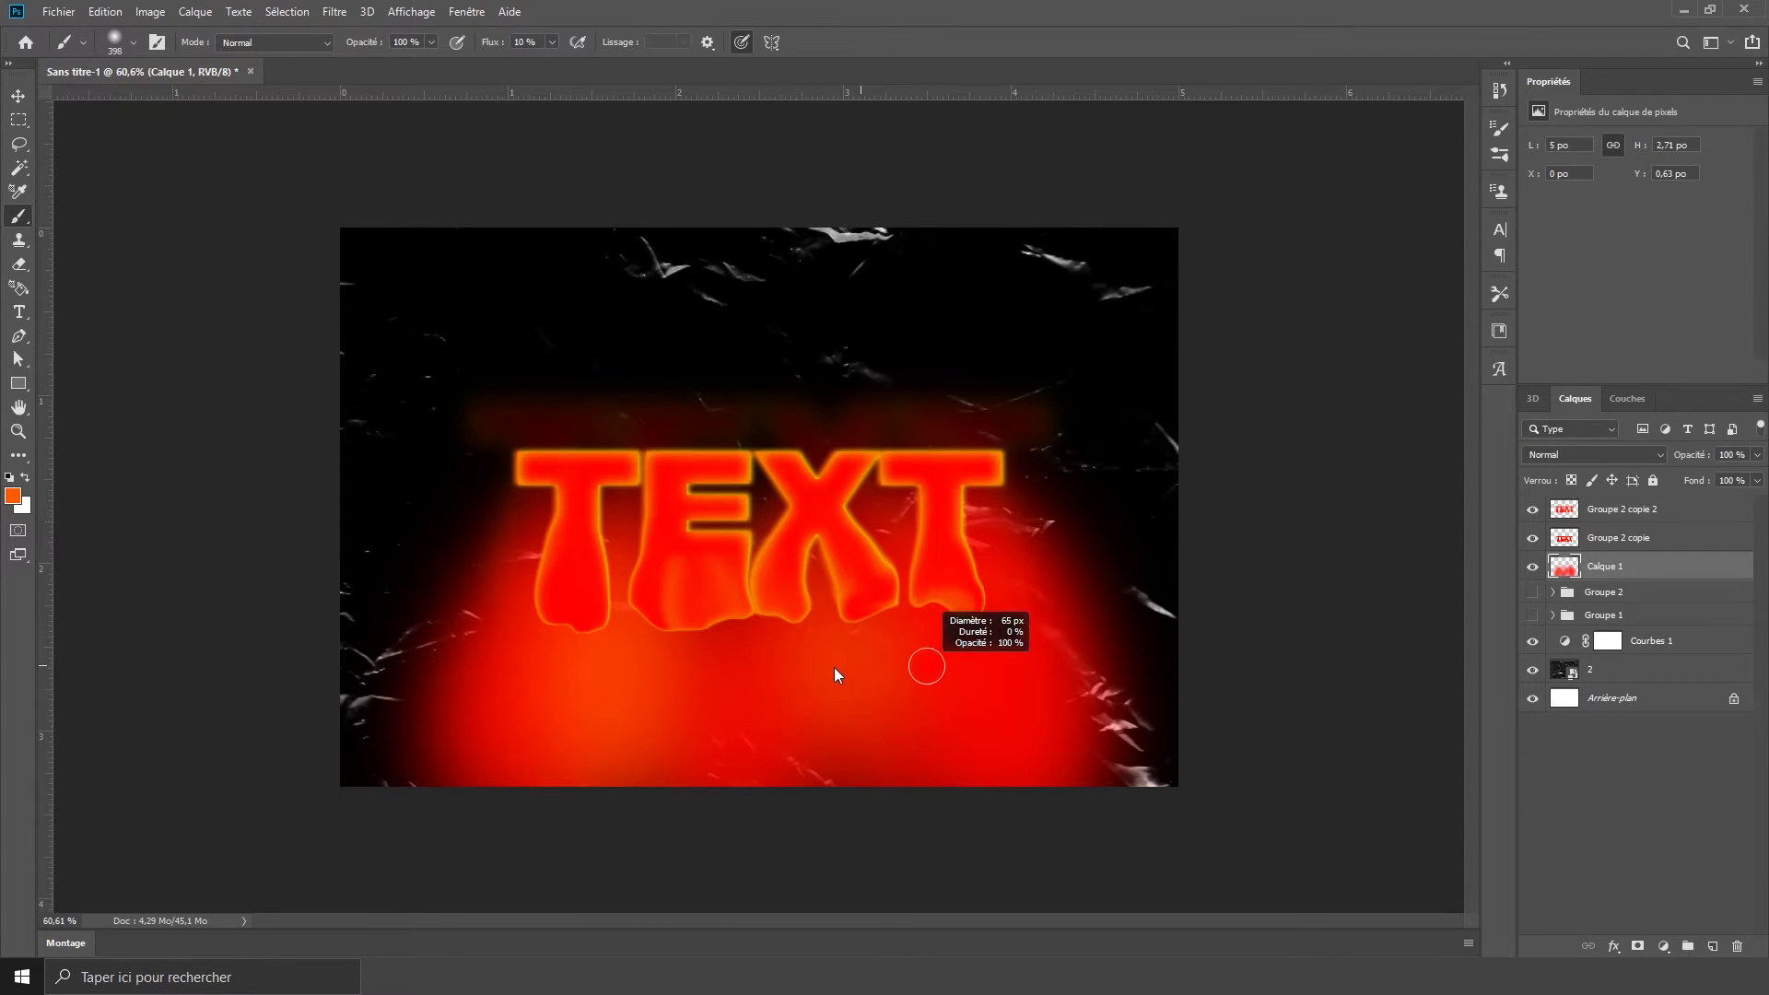
{"action": "left_click_drag", "start_coordinate": [570, 571], "coordinate": [590, 569]}
{"action": "mouse_move", "coordinate": [765, 644]}
{"action": "left_mouse_down"}
{"action": "mouse_move", "coordinate": [767, 775]}
{"action": "mouse_move", "coordinate": [711, 703]}
{"action": "mouse_move", "coordinate": [713, 778]}
{"action": "left_mouse_up"}
{"action": "left_click_drag", "start_coordinate": [954, 589], "coordinate": [984, 751]}
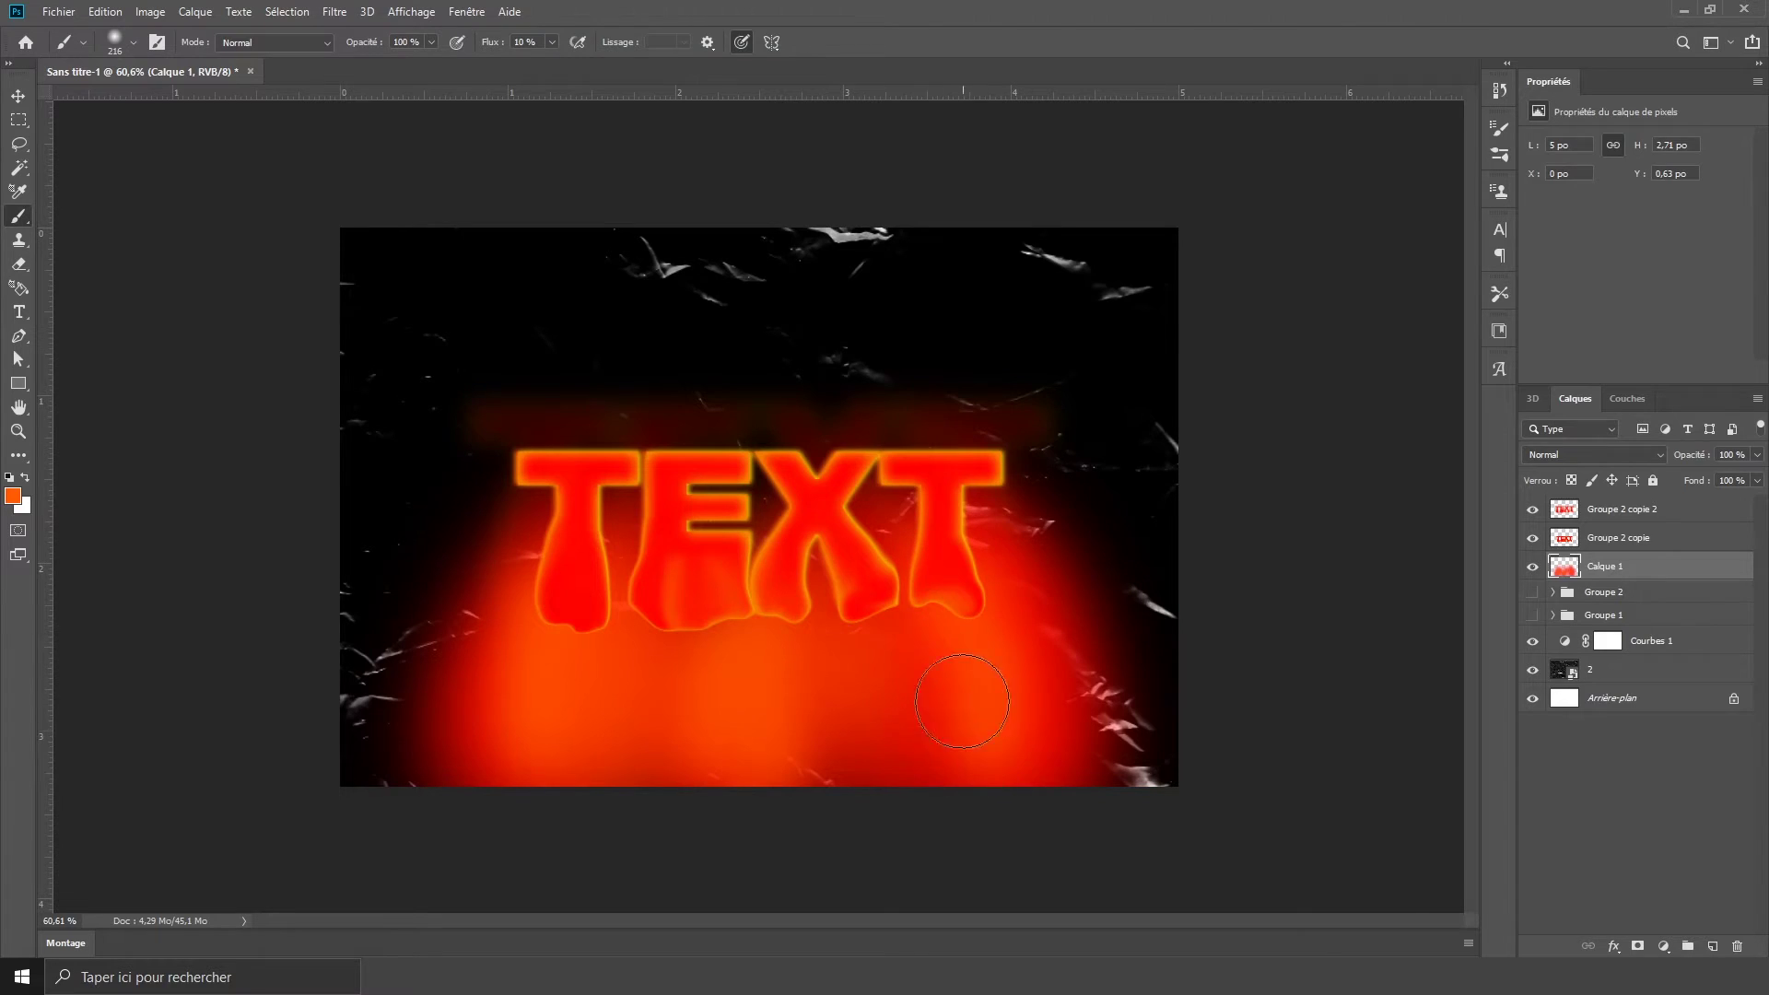
{"action": "left_click_drag", "start_coordinate": [889, 633], "coordinate": [917, 740]}
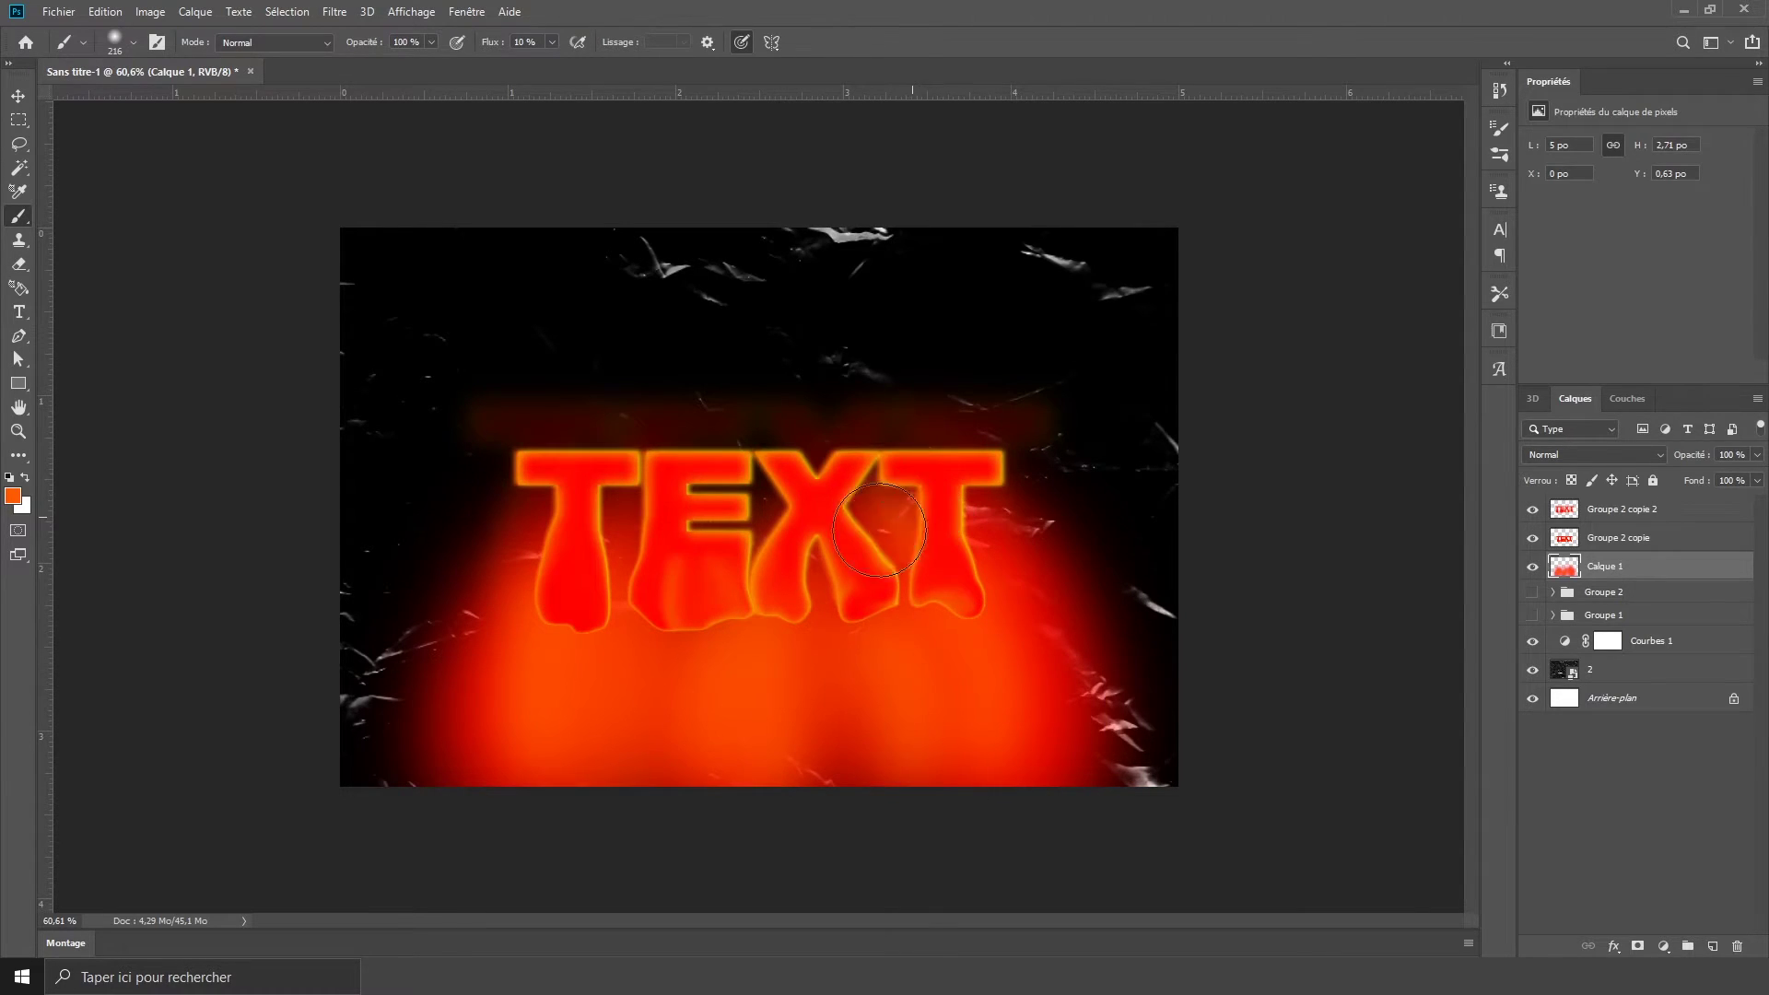
{"action": "left_click_drag", "start_coordinate": [473, 672], "coordinate": [461, 750]}
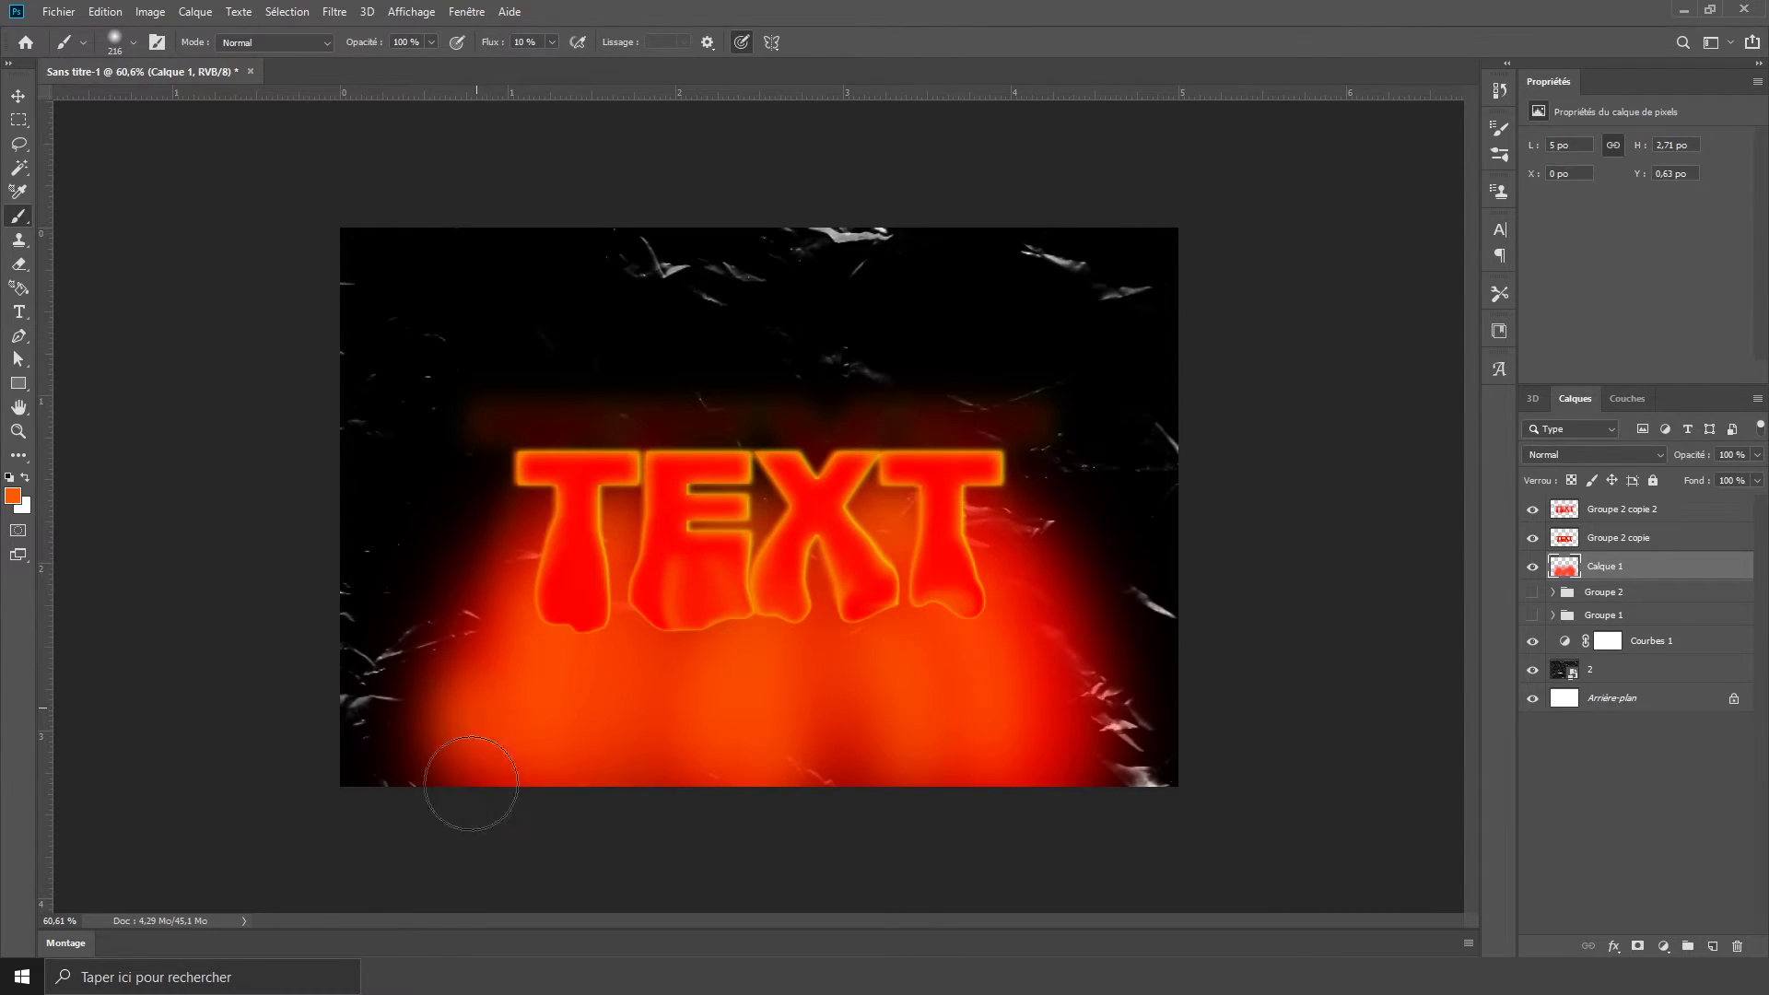
{"action": "scroll", "coordinate": [683, 672], "scroll_direction": "down", "scroll_amount": 1, "text": "alt"}
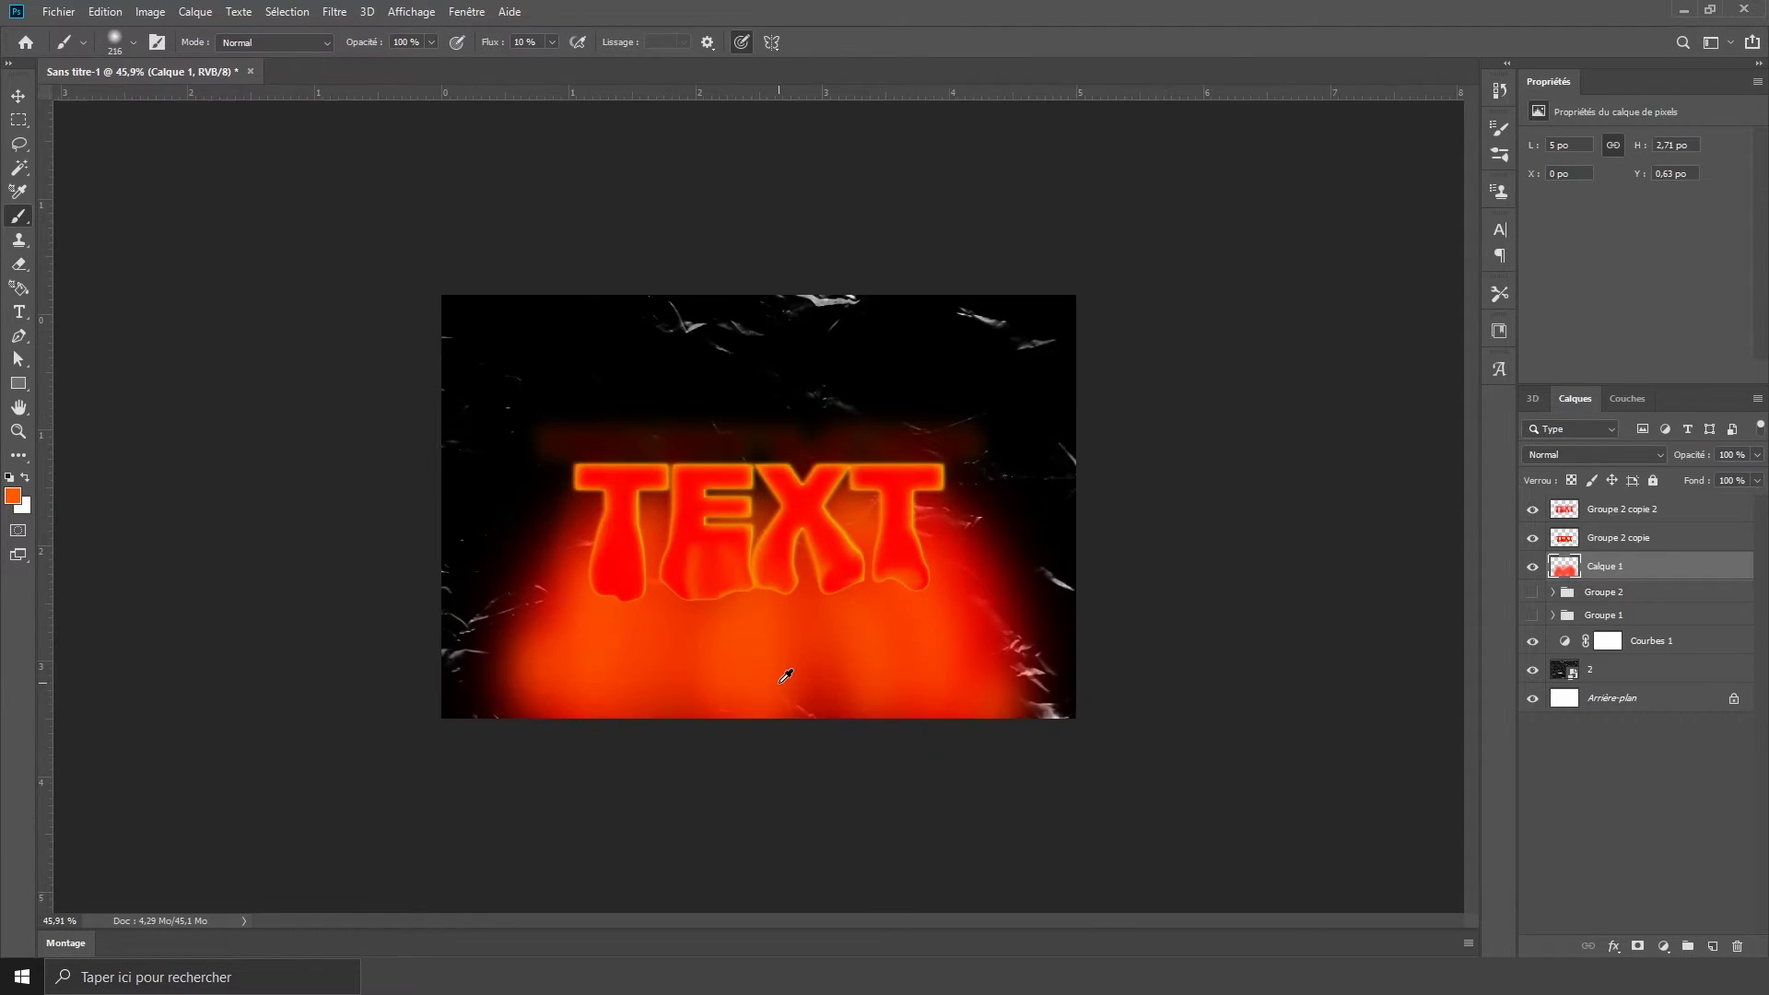
{"action": "scroll", "coordinate": [792, 677], "scroll_direction": "up", "scroll_amount": 2, "text": "alt"}
Step: Set the opacity of the painted glow layer Calque 1 to 41%
{"action": "left_click", "coordinate": [1618, 512]}
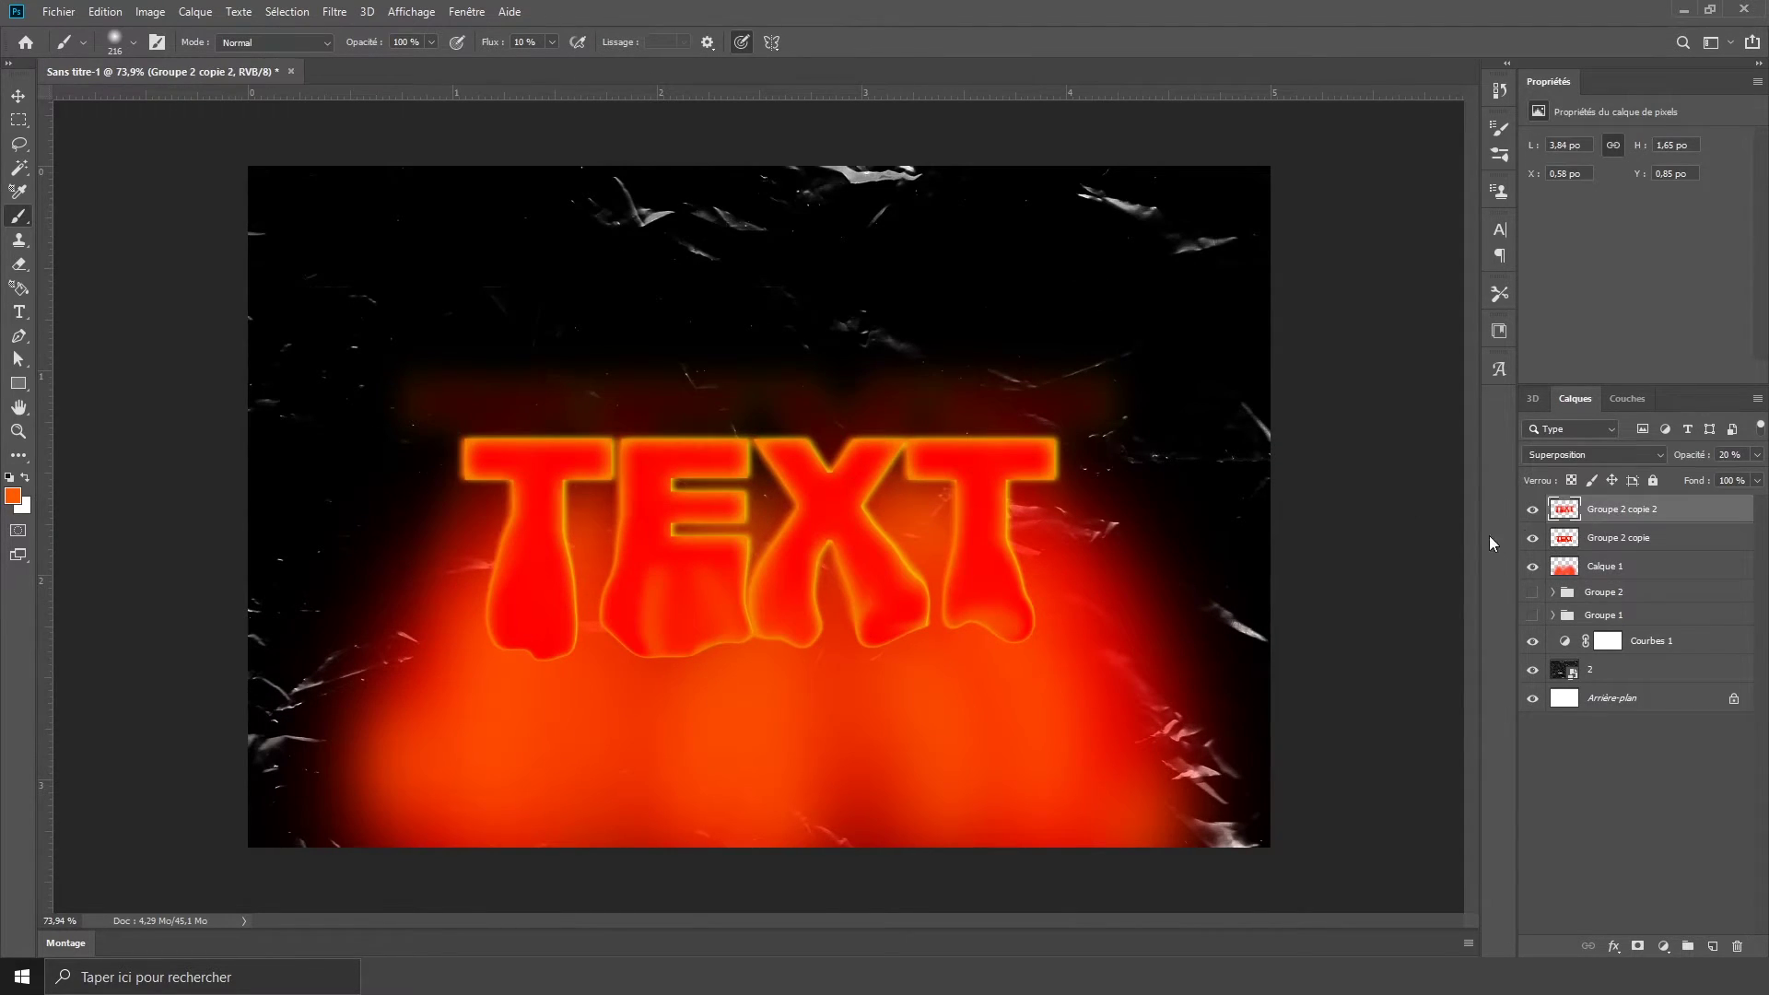
{"action": "left_click", "coordinate": [1637, 572]}
{"action": "left_click", "coordinate": [1755, 456]}
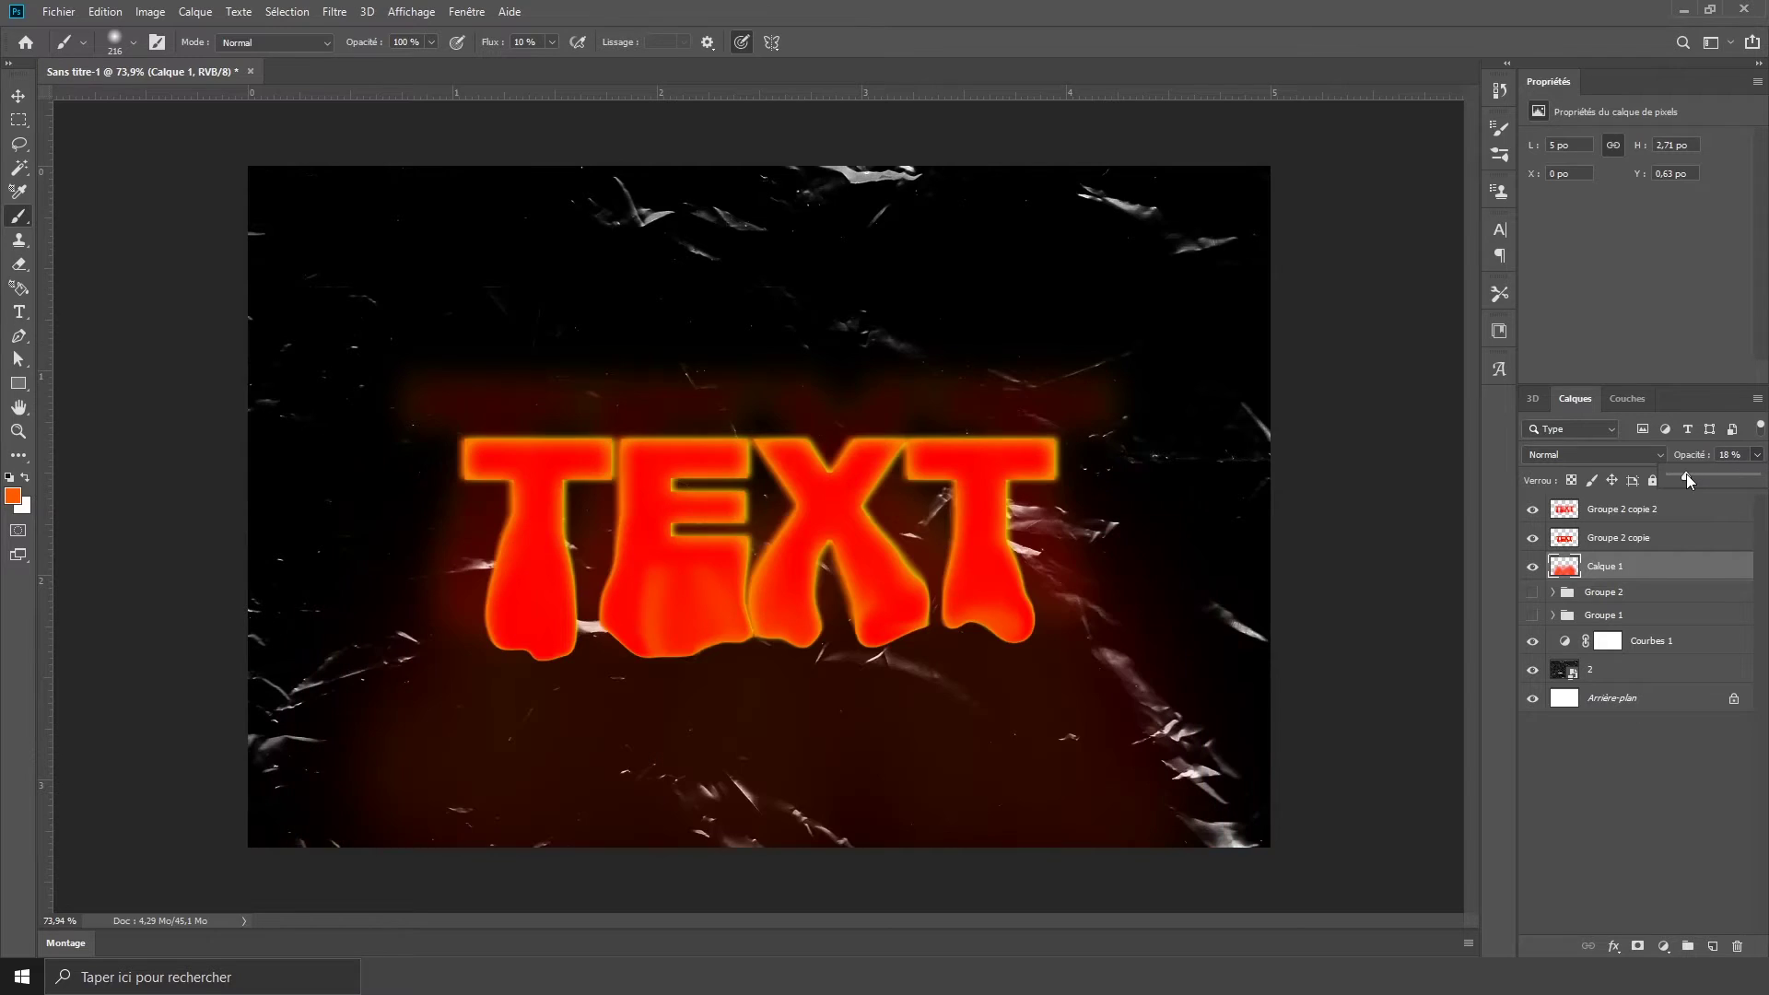
{"action": "left_click_drag", "start_coordinate": [1695, 473], "coordinate": [1700, 474]}
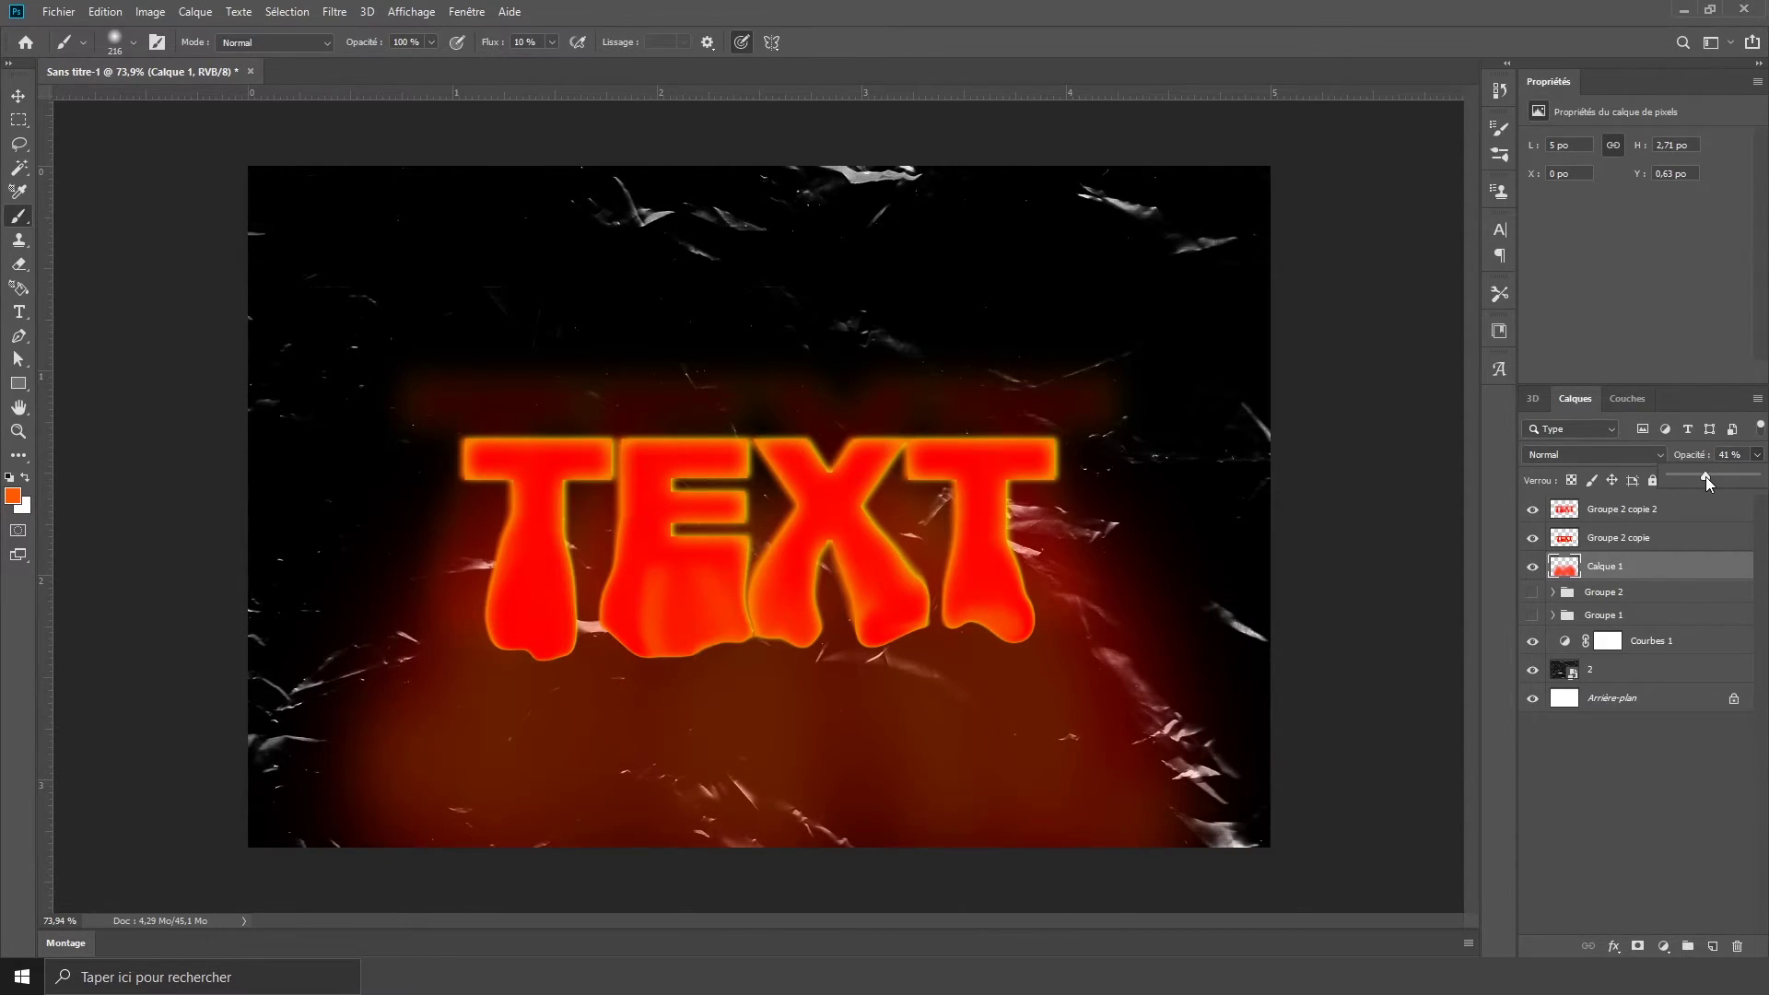
{"action": "scroll", "coordinate": [1108, 550], "scroll_direction": "down", "scroll_amount": 2}
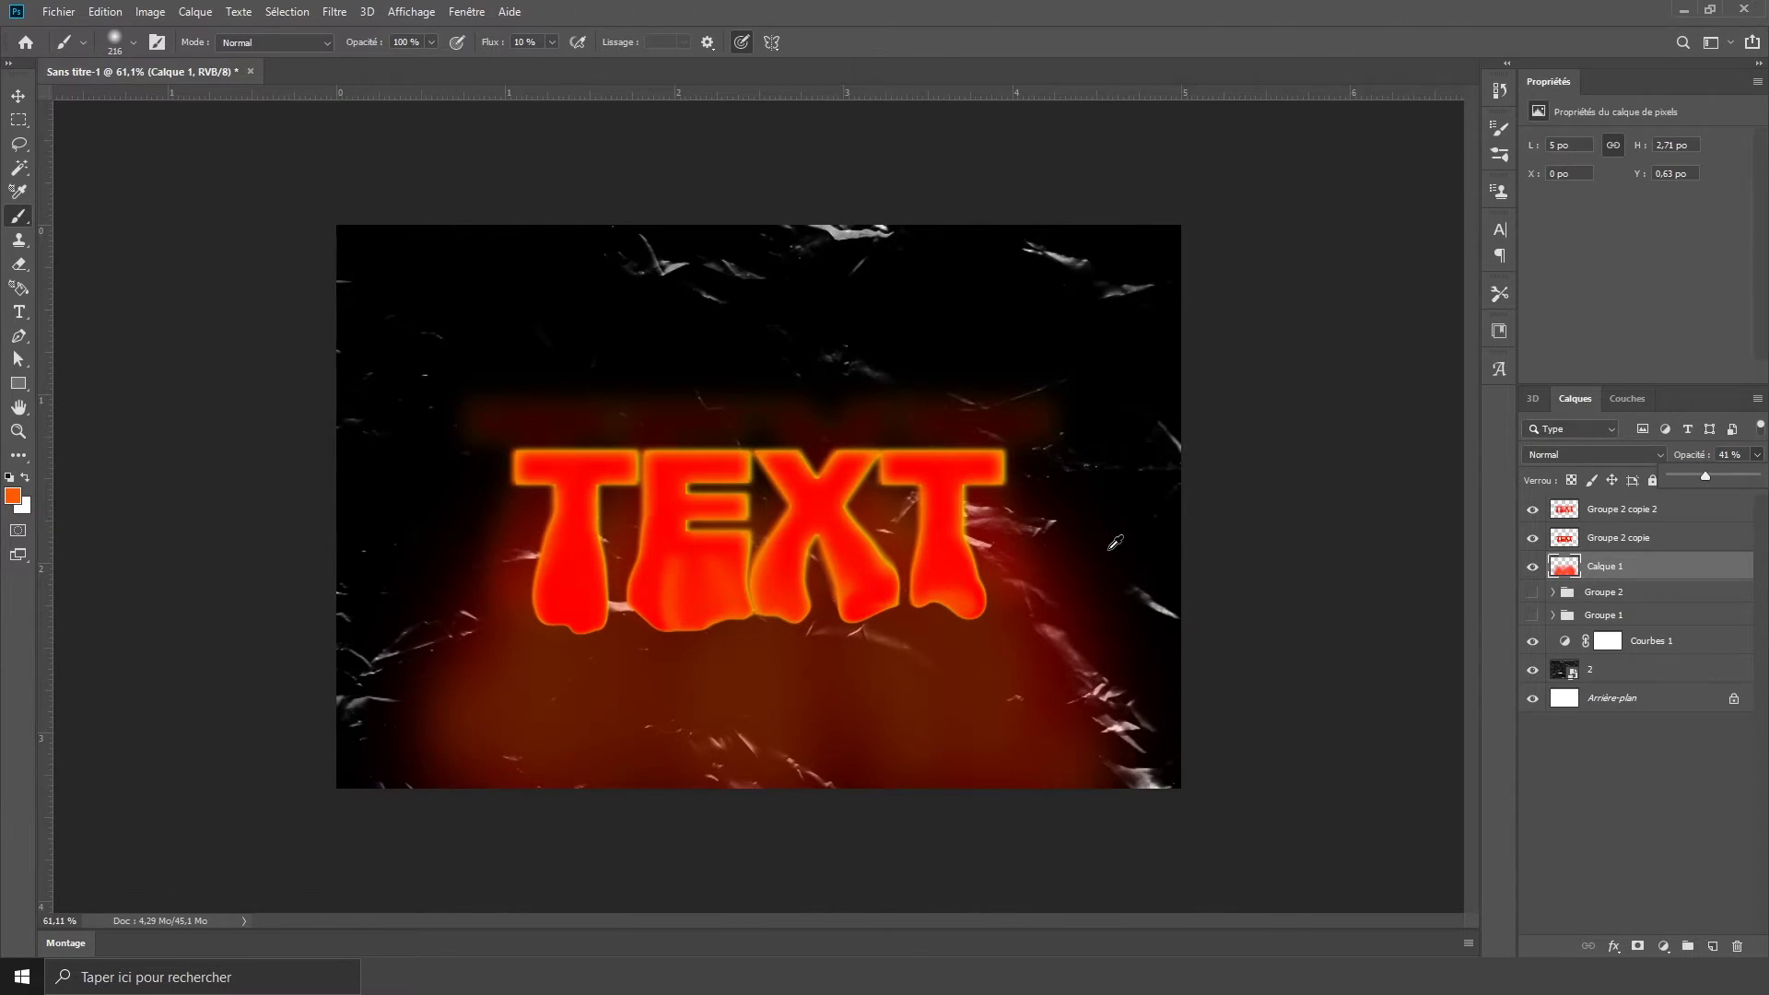
{"action": "scroll", "coordinate": [1108, 549], "scroll_direction": "up", "scroll_amount": 1}
Step: Add a Teinte/Saturation adjustment layer above Groupe 2 copie 2 and set its hue to +137
{"action": "left_click", "coordinate": [1654, 514]}
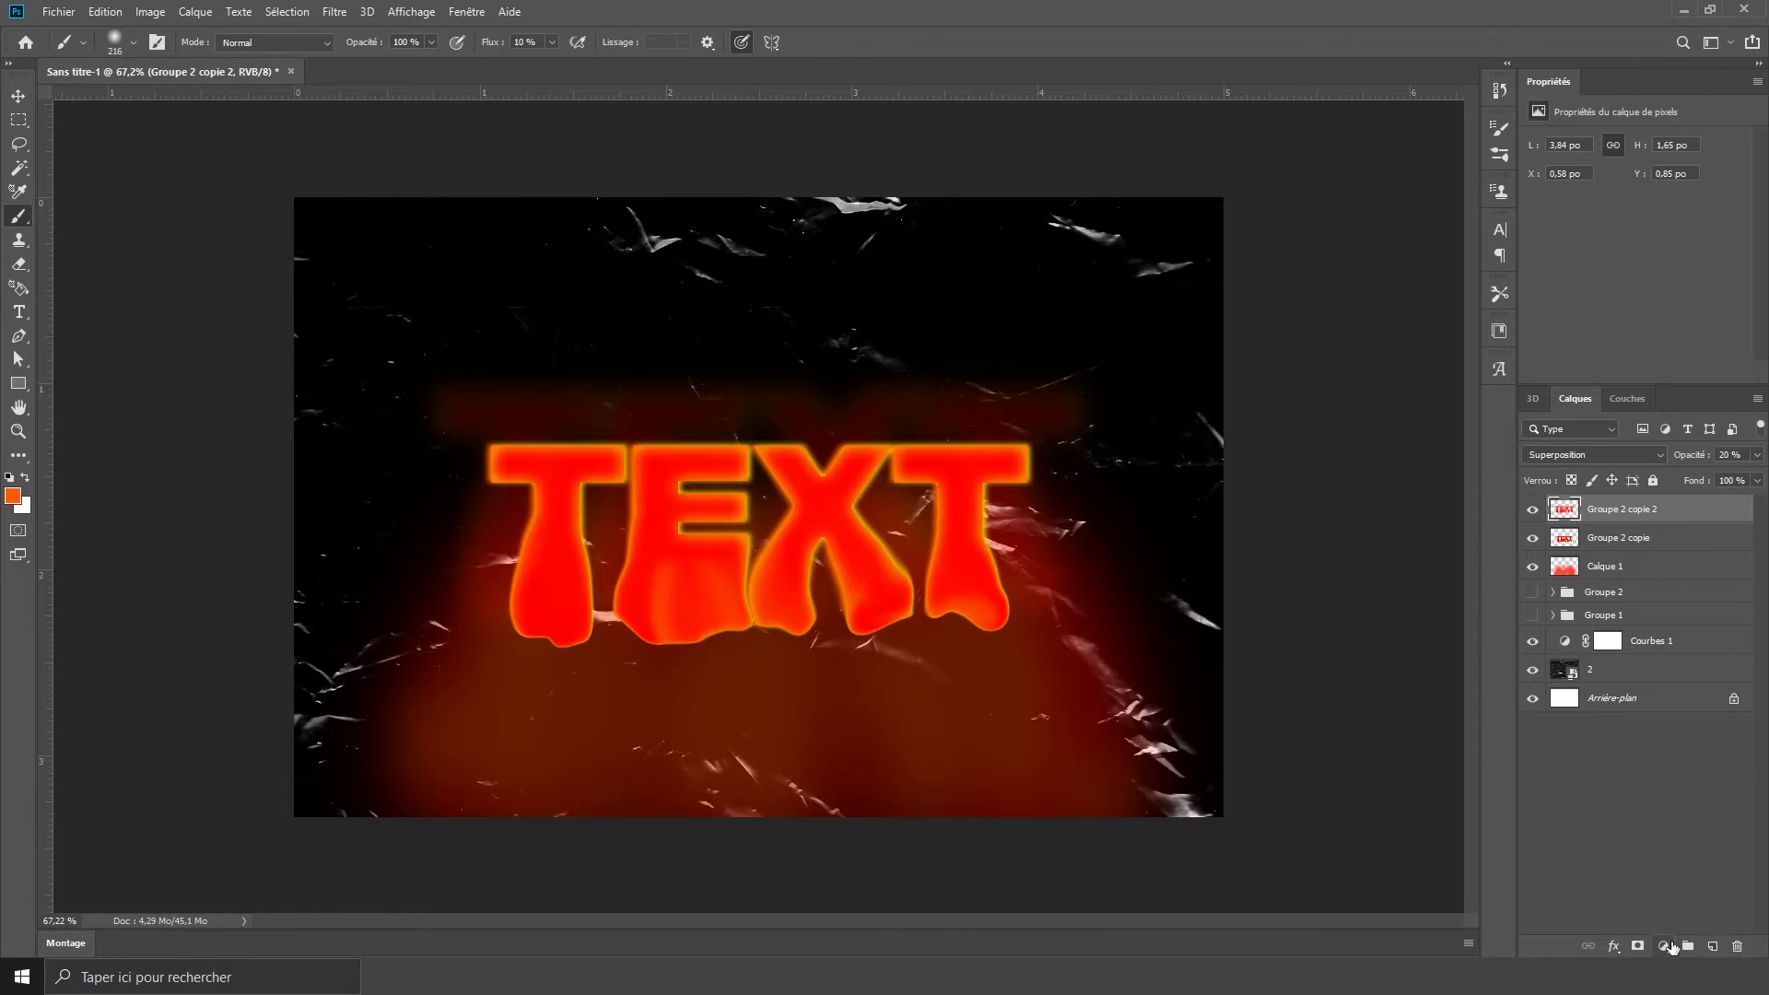
{"action": "left_click", "coordinate": [1663, 946]}
{"action": "left_click", "coordinate": [1625, 763]}
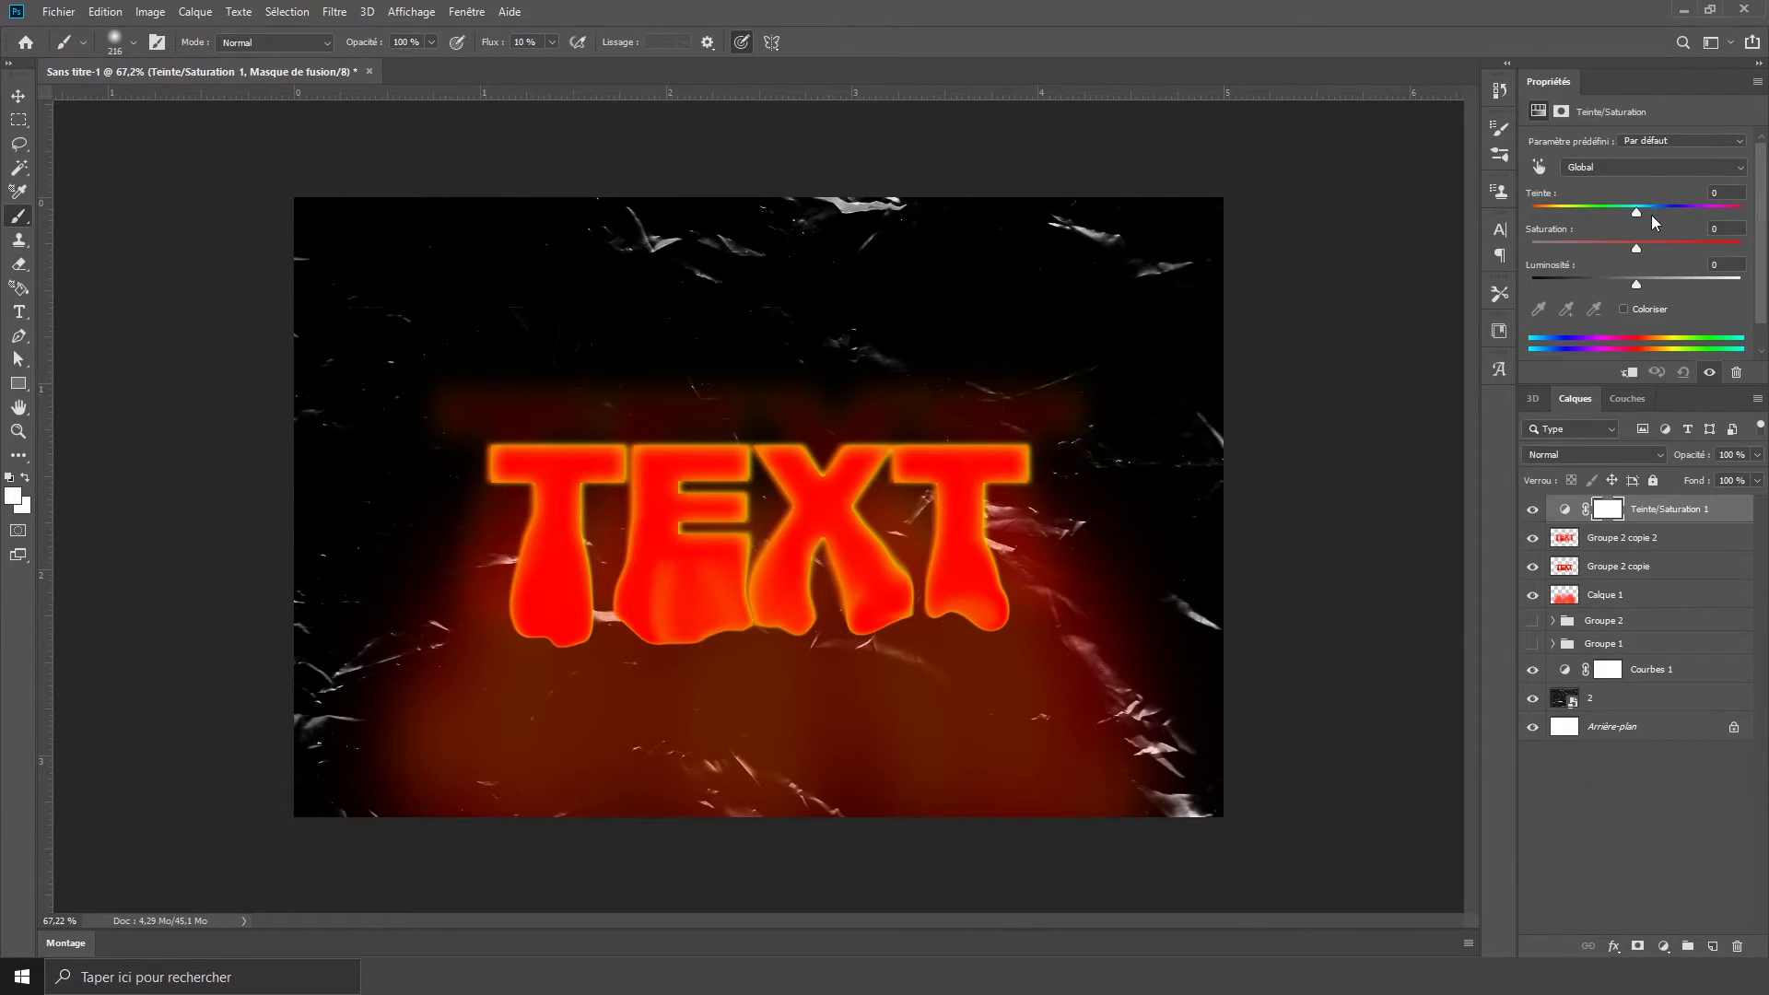
{"action": "left_click_drag", "start_coordinate": [1636, 215], "coordinate": [1718, 215]}
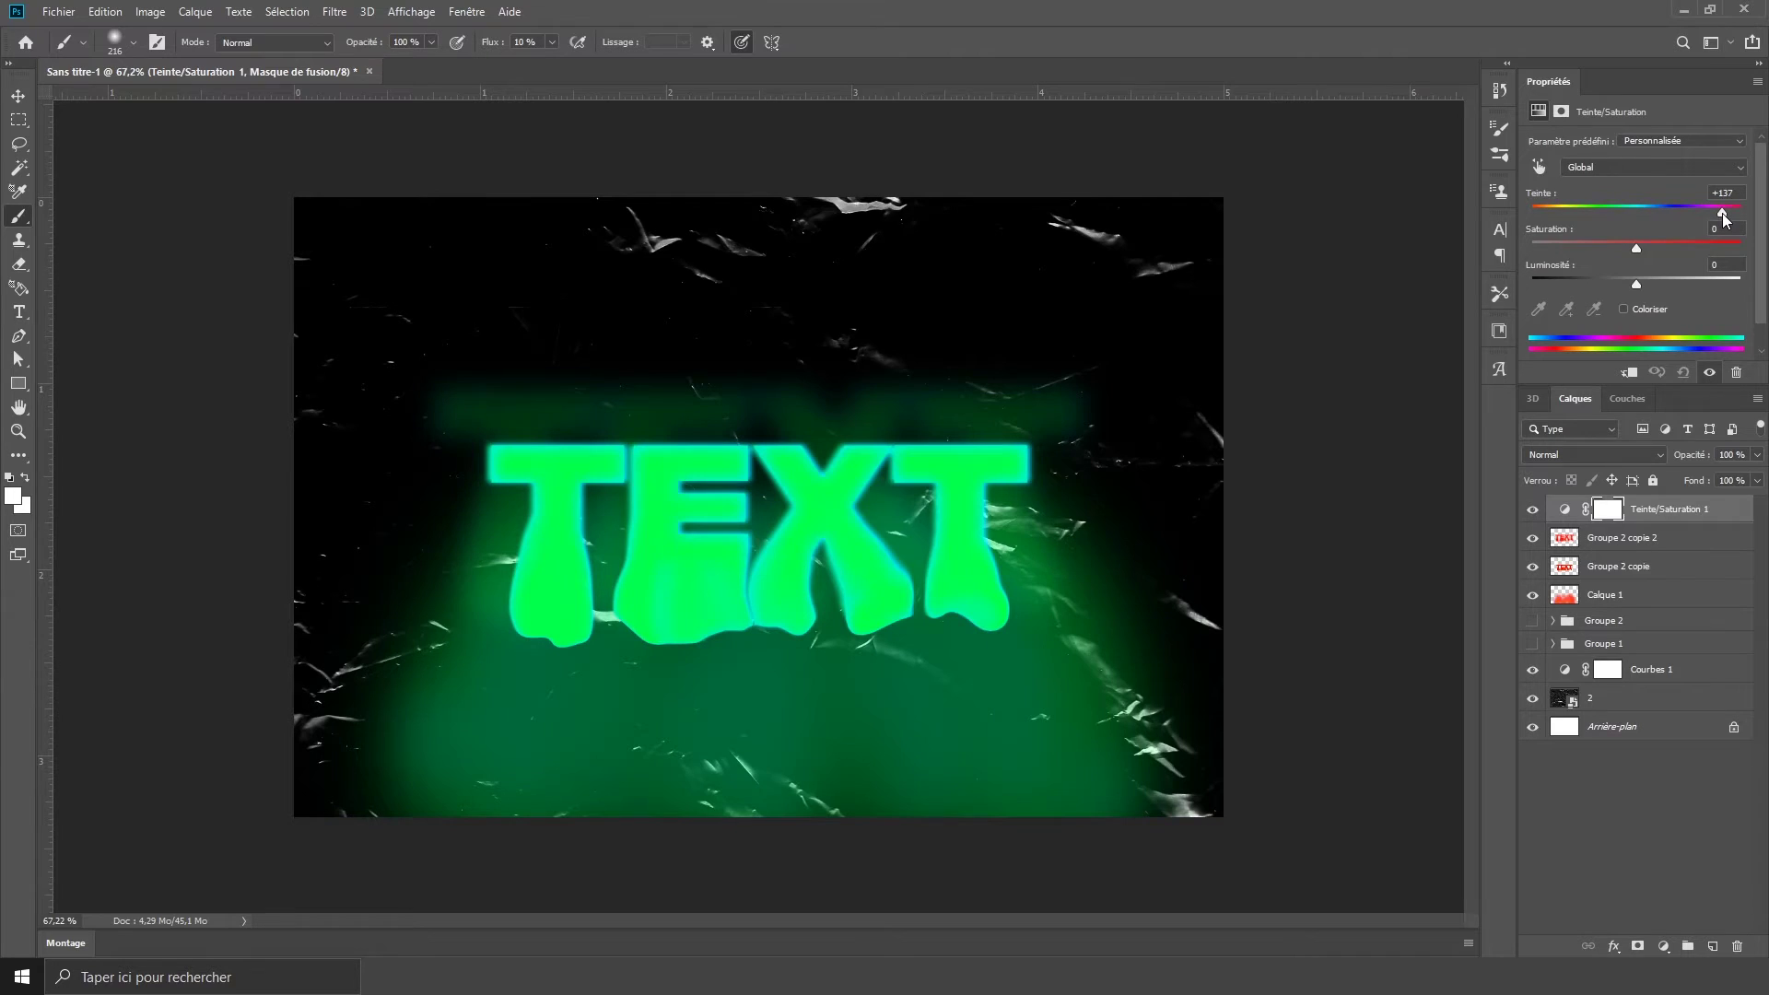
{"action": "left_click", "coordinate": [13, 99]}
{"action": "left_click", "coordinate": [170, 237]}
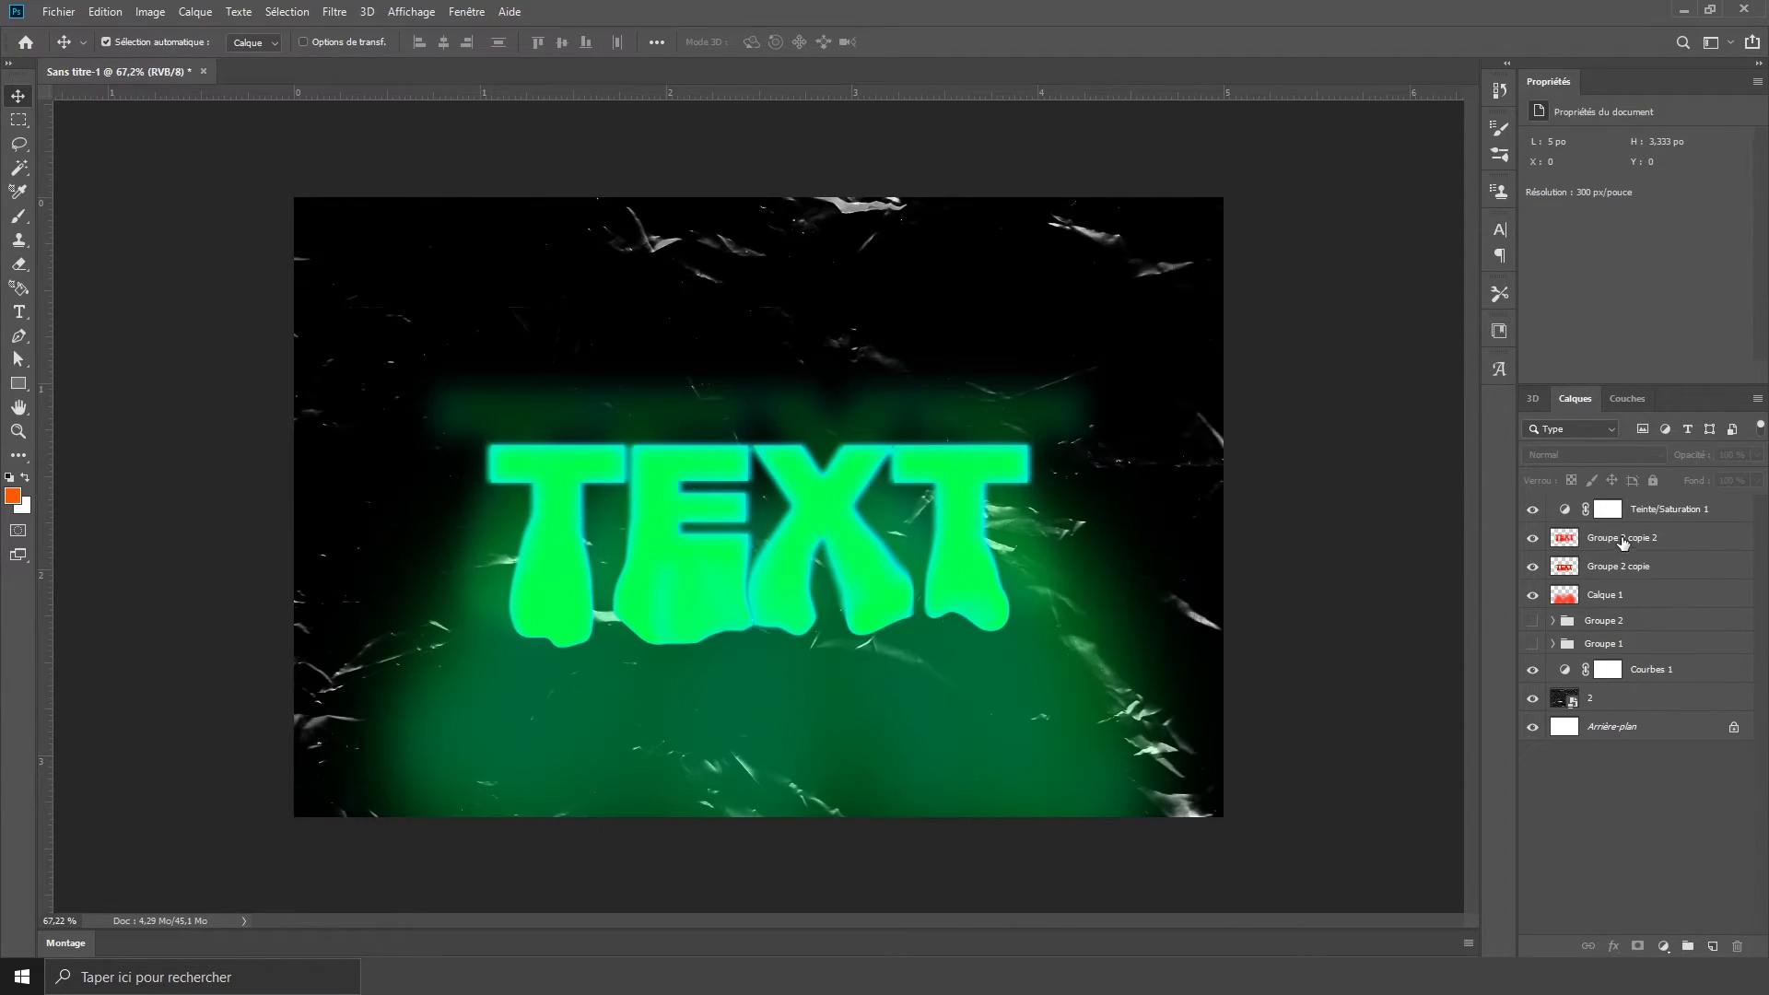
Step: Place the dust-and-scratches texture image as an embedded object above Teinte/Saturation 1, sized and positioned to cover the whole canvas
{"action": "left_click", "coordinate": [1638, 514]}
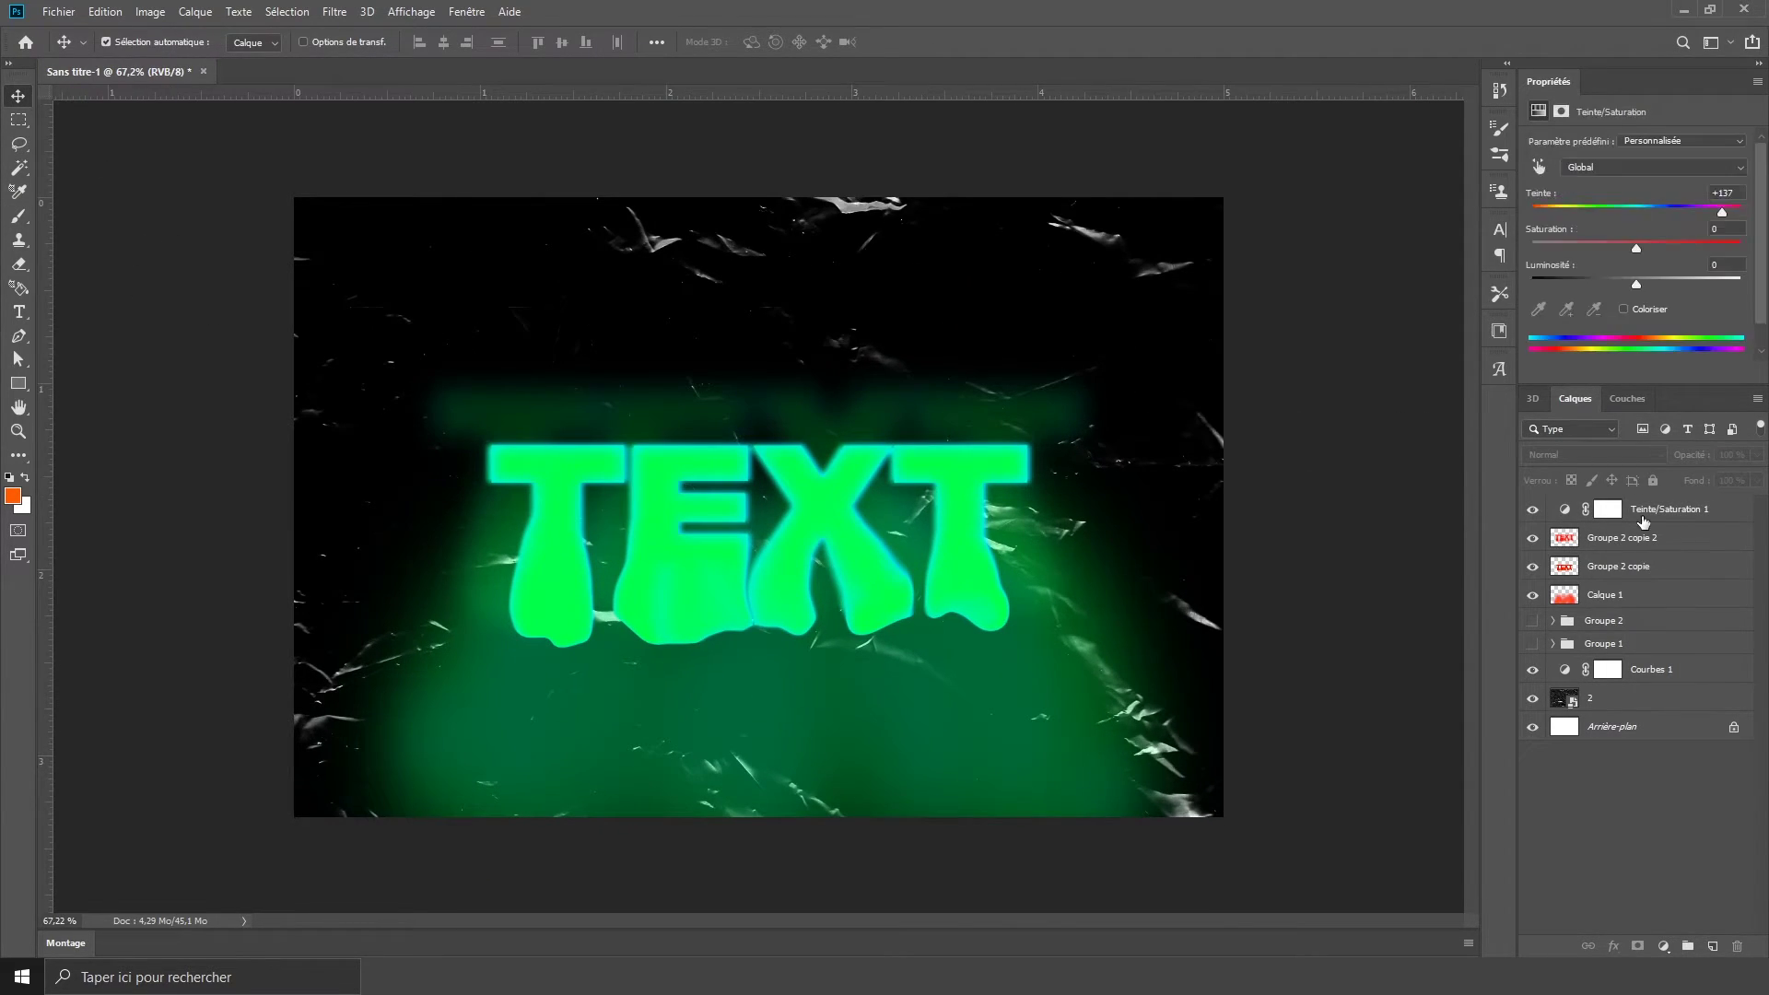
{"action": "left_click", "coordinate": [51, 12]}
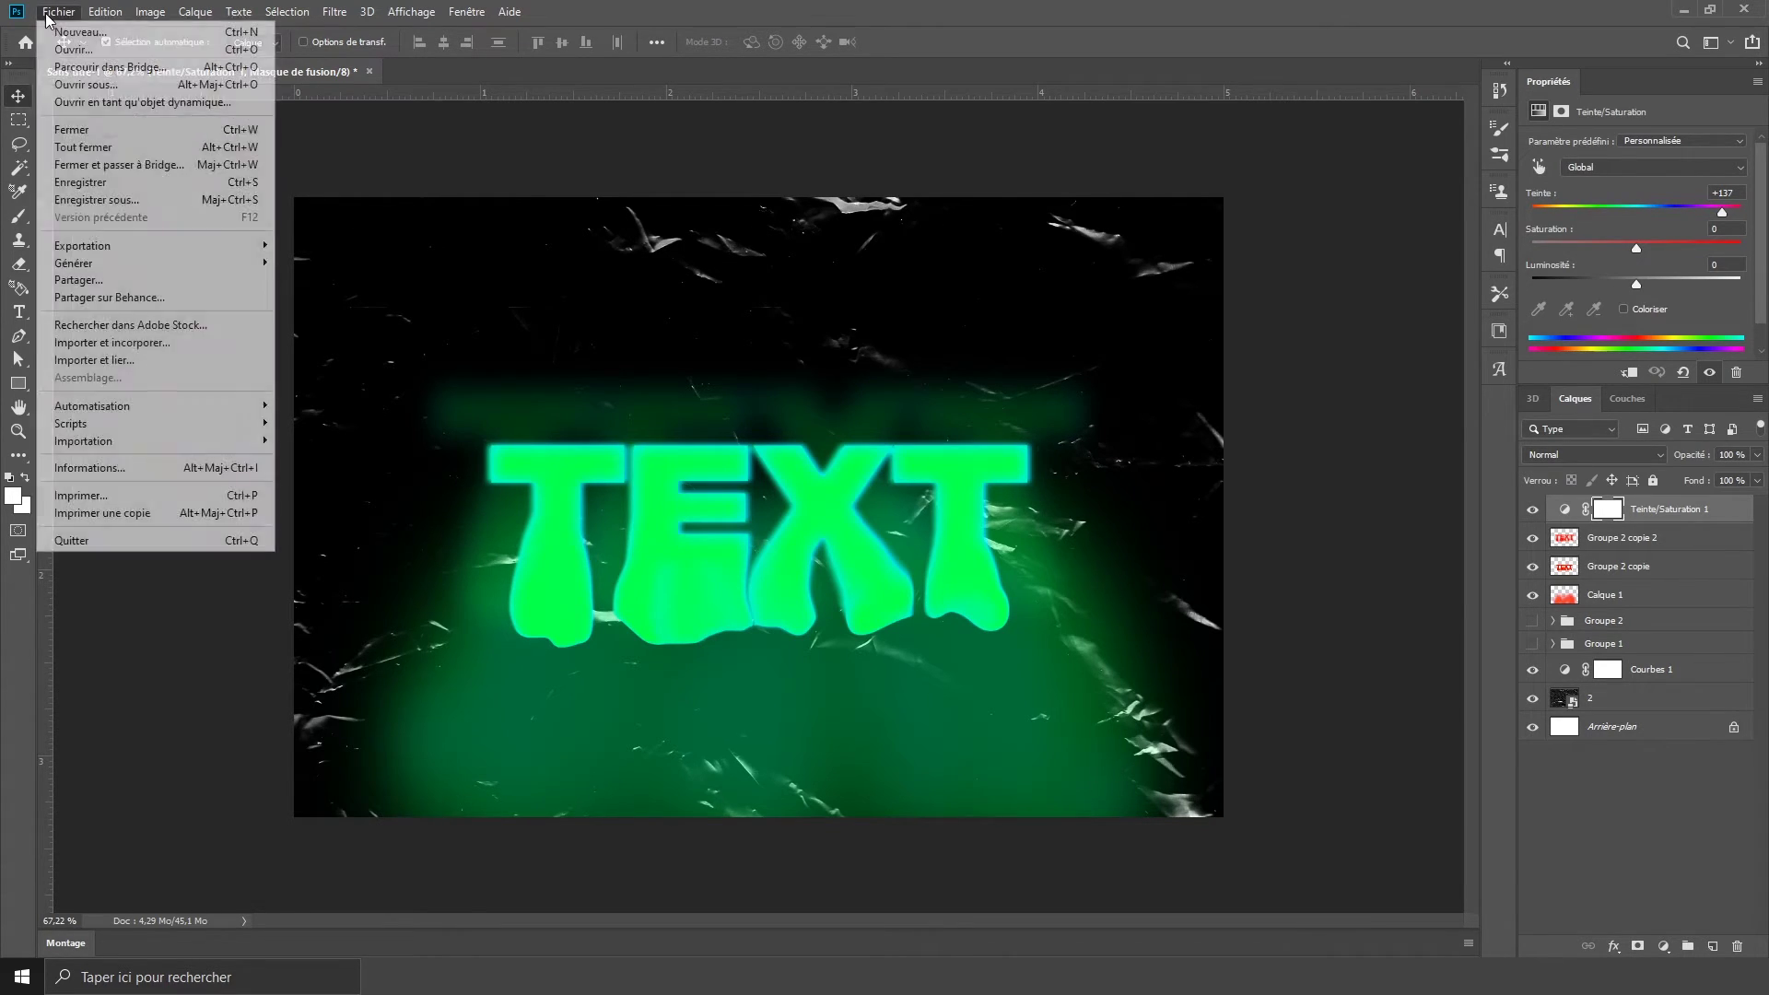
{"action": "left_click", "coordinate": [195, 345]}
{"action": "left_click_drag", "start_coordinate": [1280, 485], "coordinate": [1455, 474]}
{"action": "left_click_drag", "start_coordinate": [1351, 477], "coordinate": [1061, 513]}
{"action": "left_click_drag", "start_coordinate": [1165, 542], "coordinate": [1235, 548]}
{"action": "key", "text": "Return"}
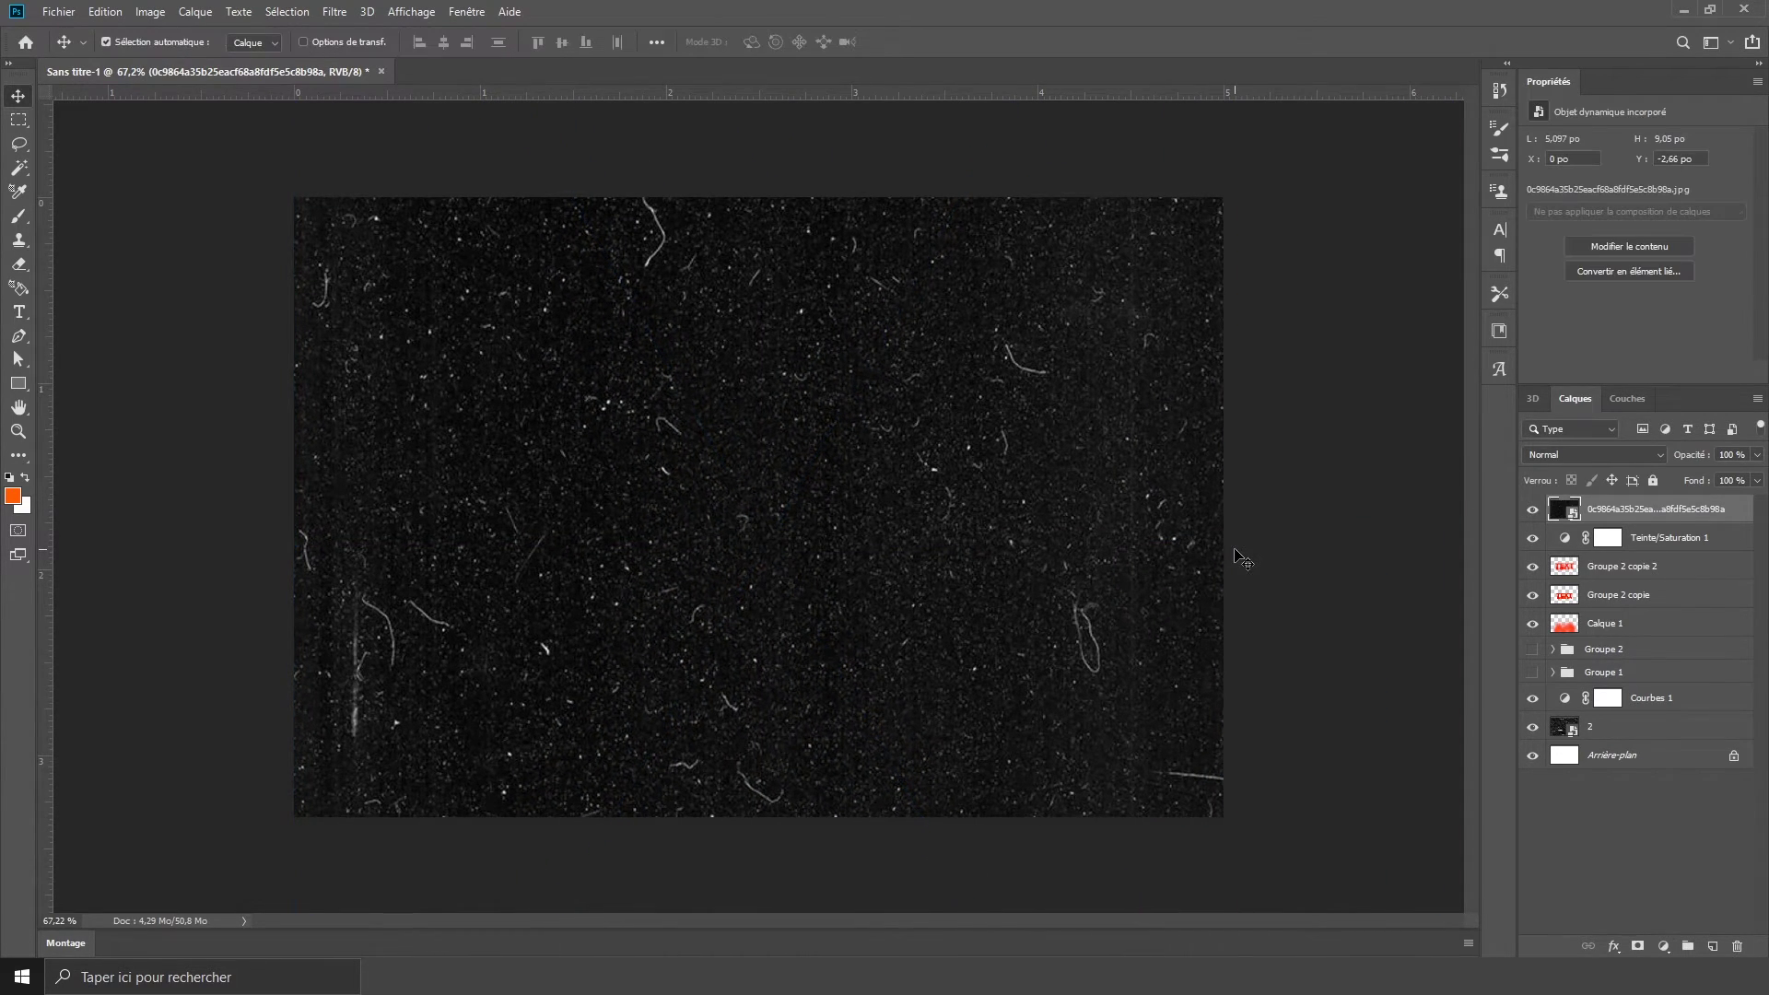
Step: Set the dust texture's blend mode to Superposition and darken it with Curves, moving the shadow point to input 74, output 12
{"action": "left_click", "coordinate": [1573, 455]}
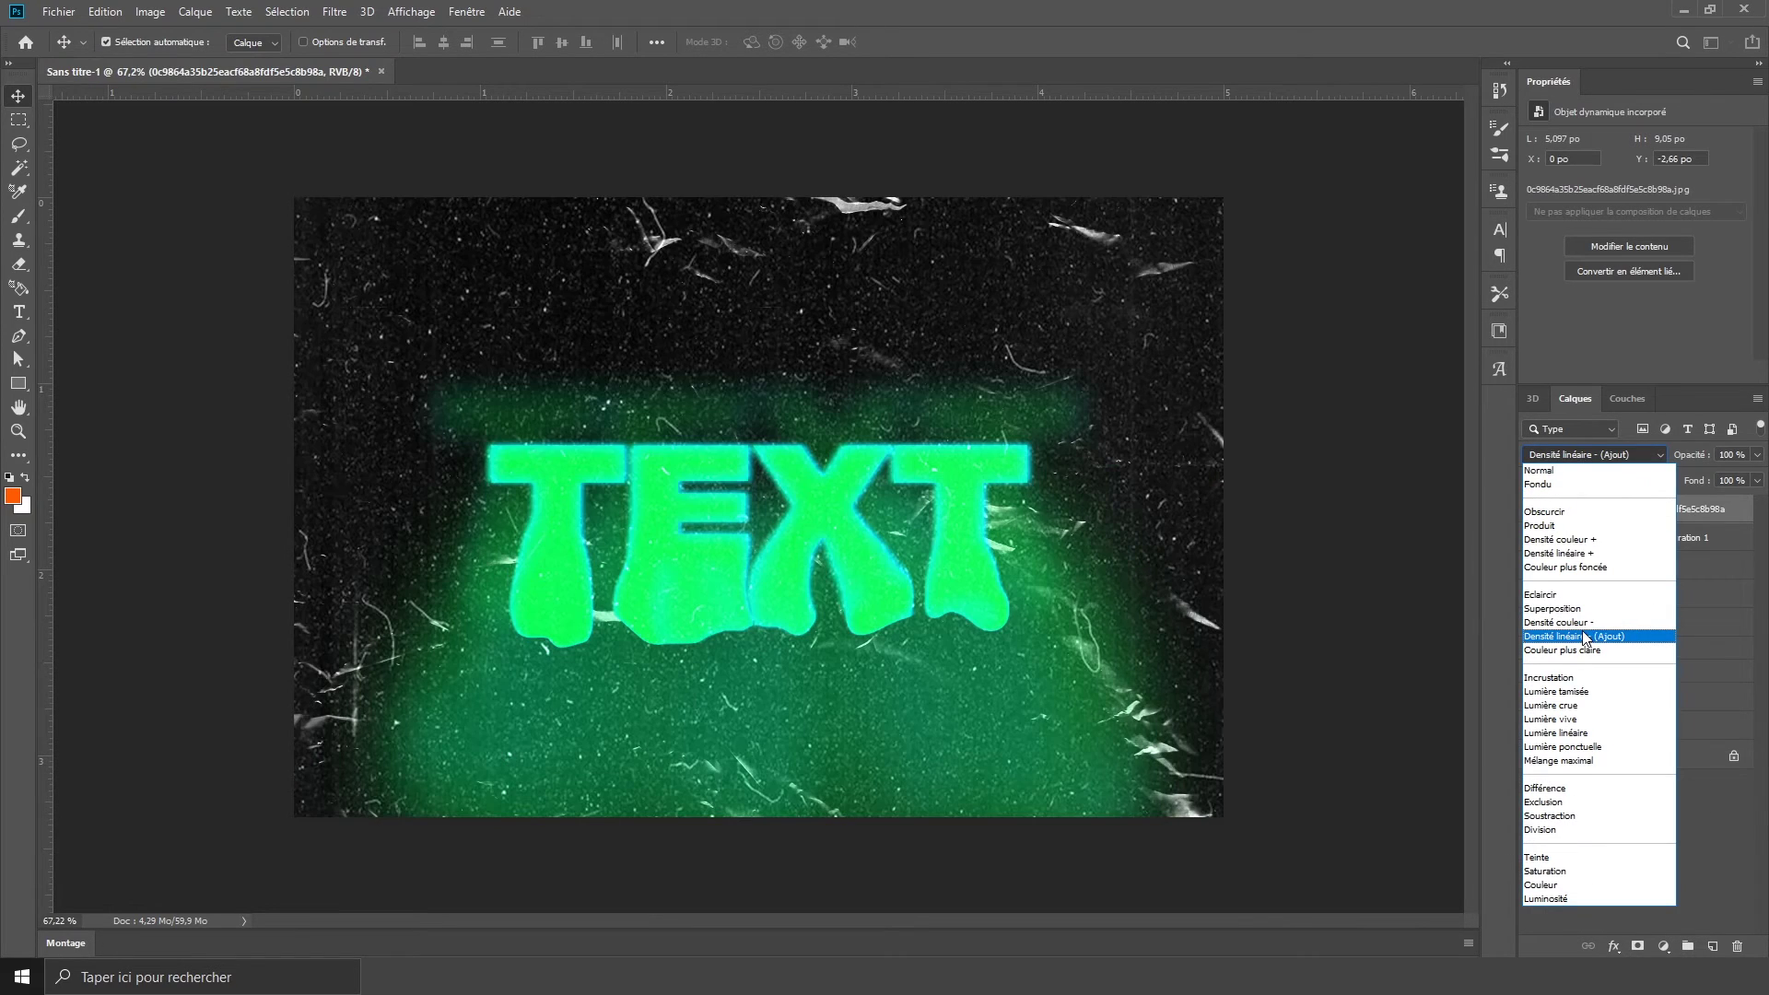
{"action": "left_click", "coordinate": [1578, 609]}
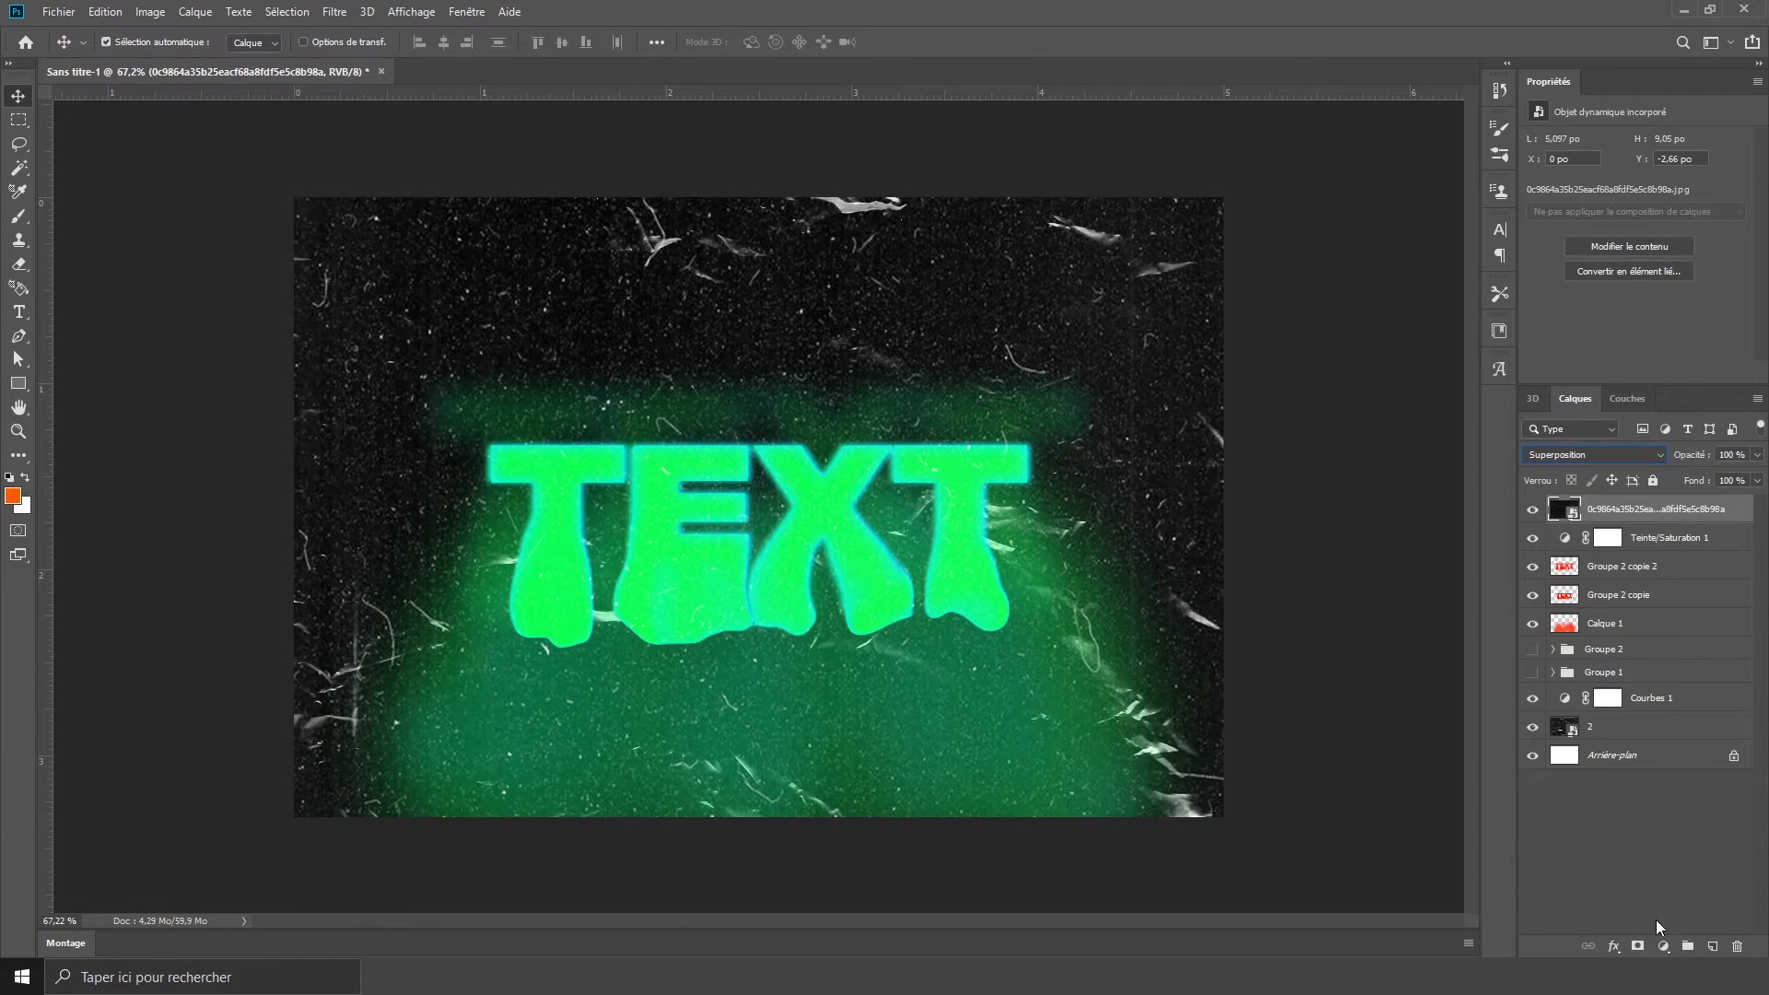
{"action": "left_click", "coordinate": [150, 11]}
{"action": "mouse_move", "coordinate": [226, 66]}
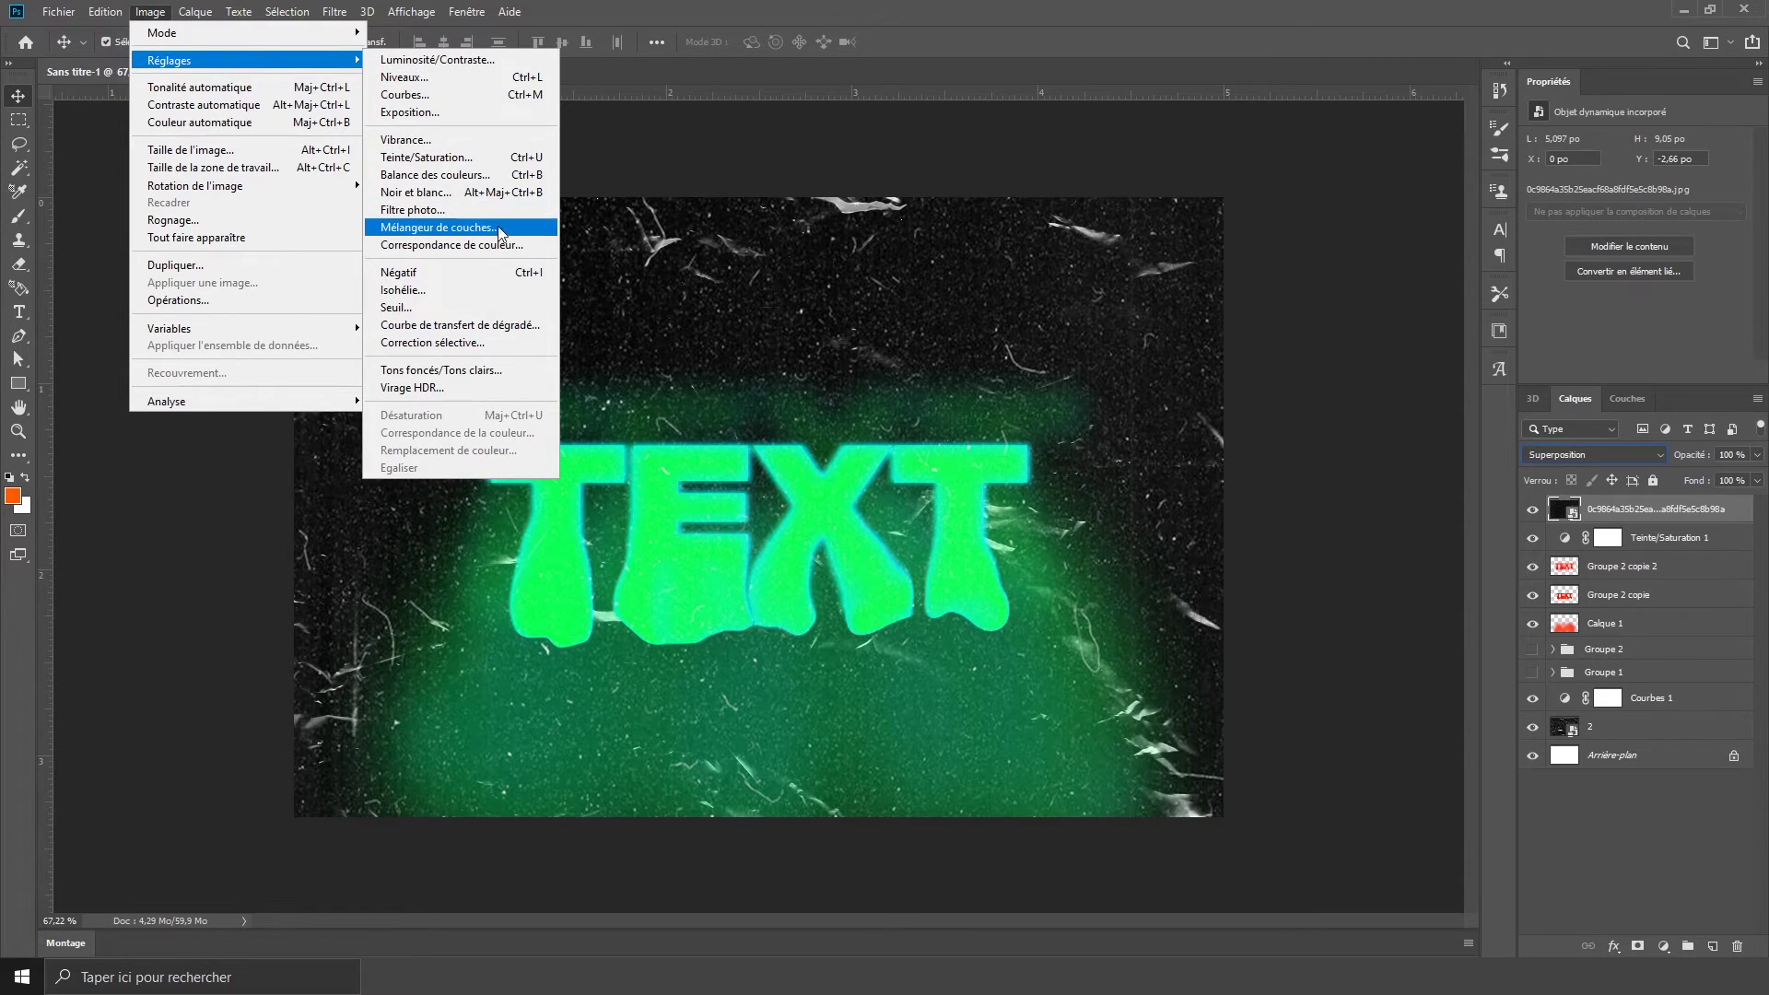
{"action": "left_click", "coordinate": [475, 94]}
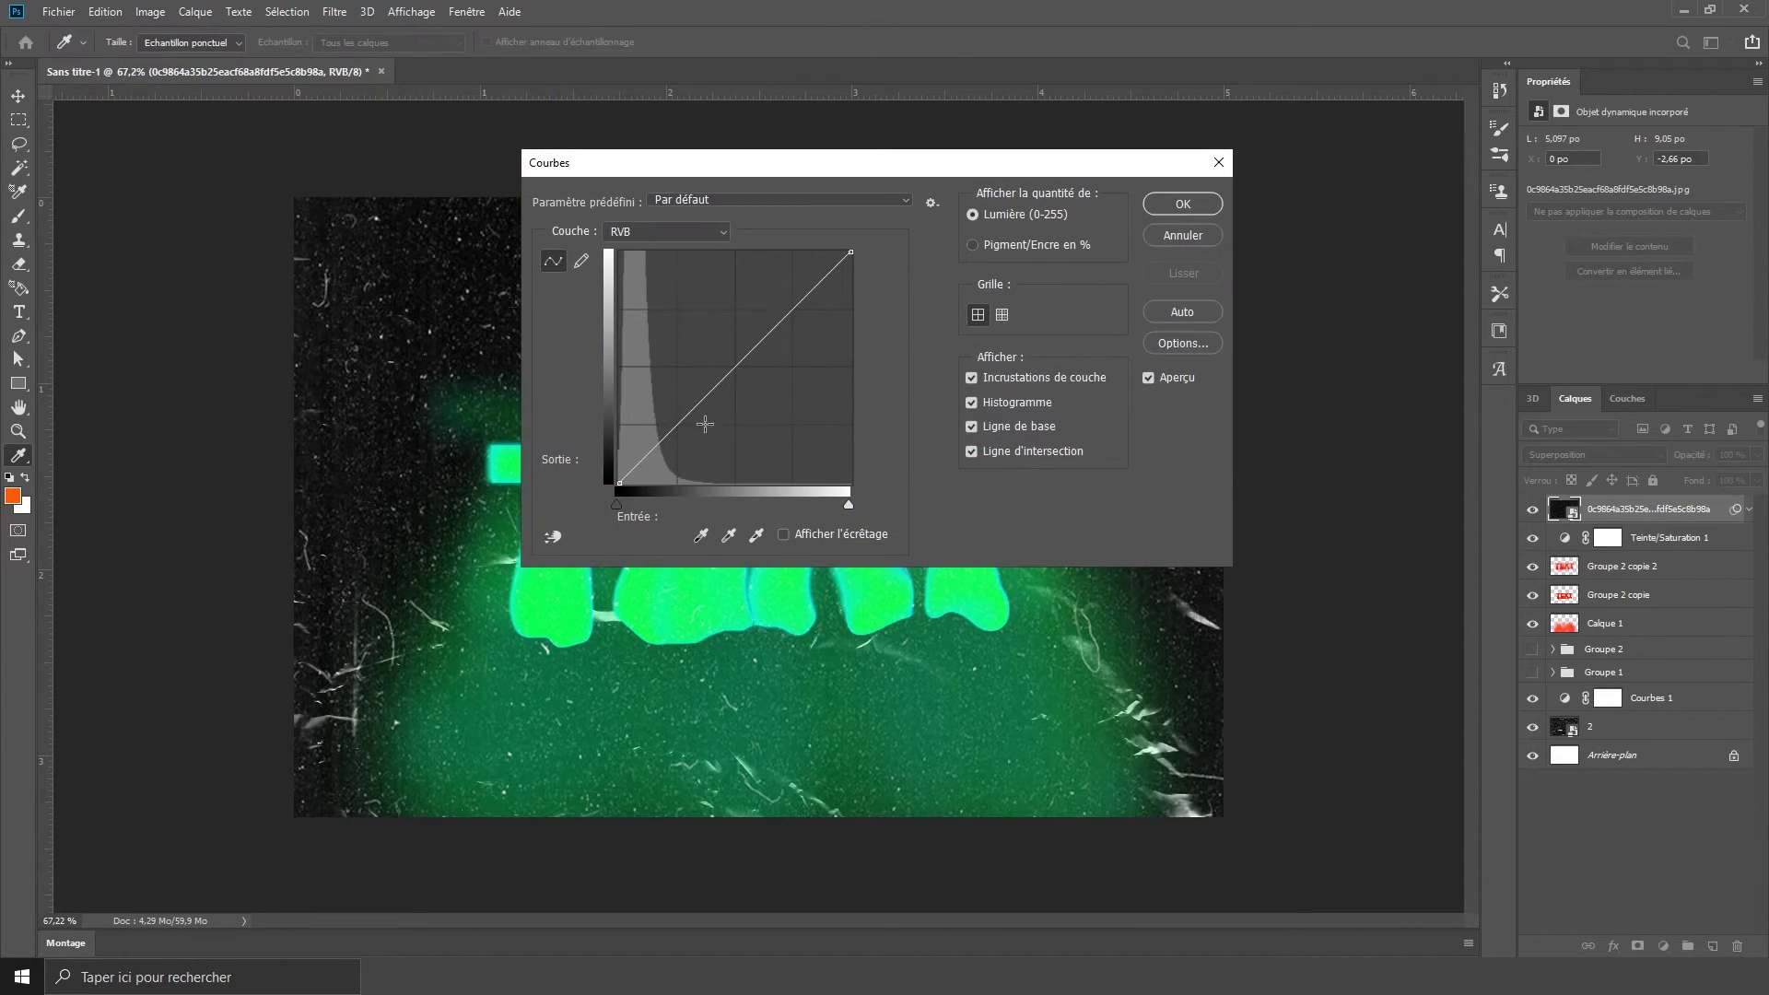
{"action": "left_click_drag", "start_coordinate": [677, 424], "coordinate": [687, 472]}
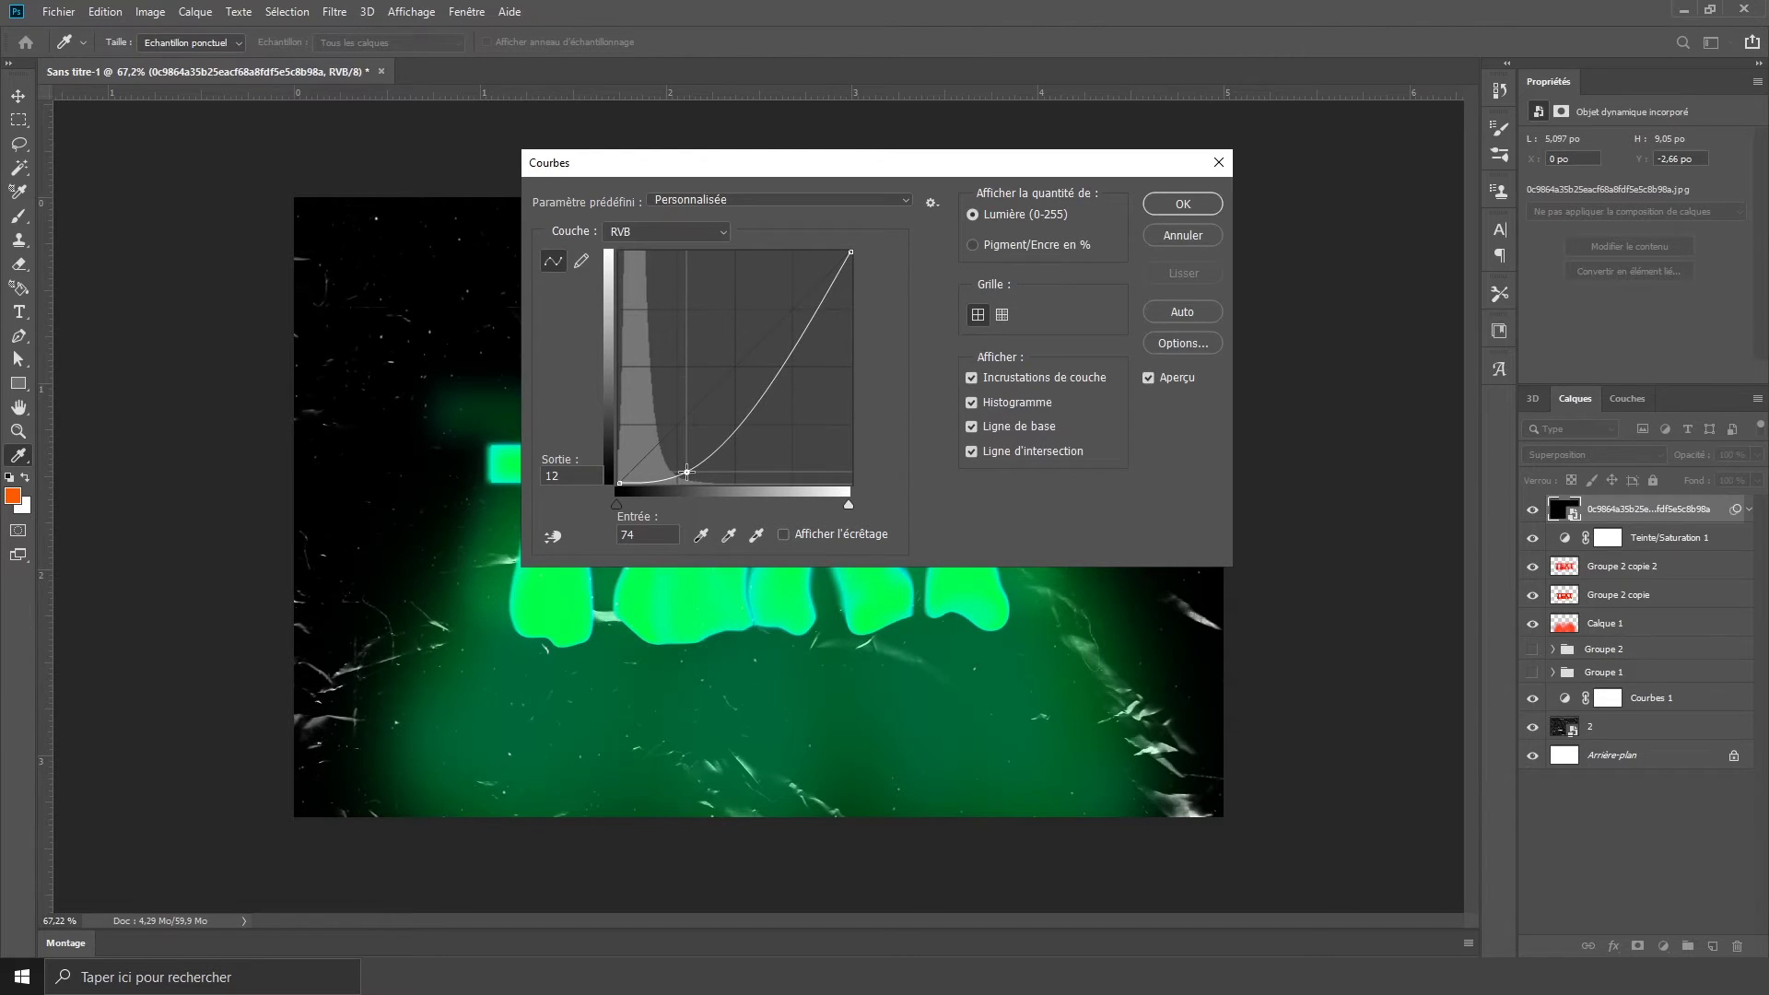
{"action": "left_click", "coordinate": [1153, 211]}
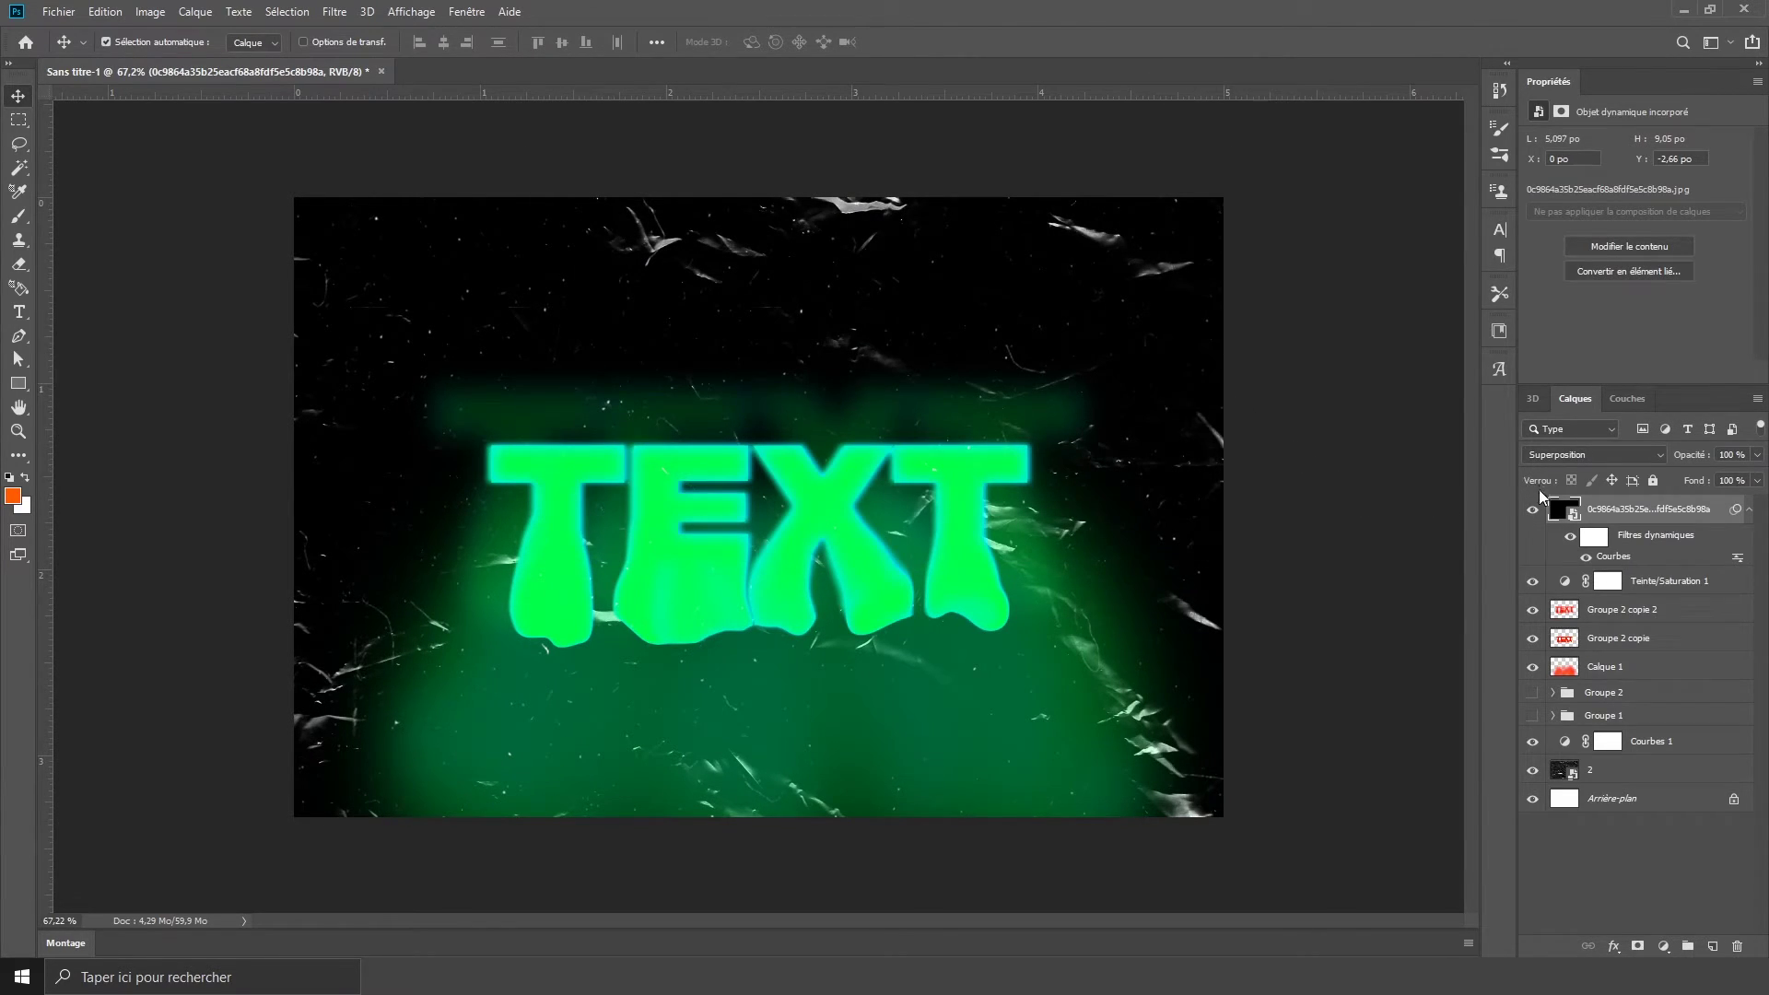
Step: Hide the dust texture layer and add a solid black #000000 color fill layer above Teinte/Saturation 1
{"action": "left_click", "coordinate": [1600, 541]}
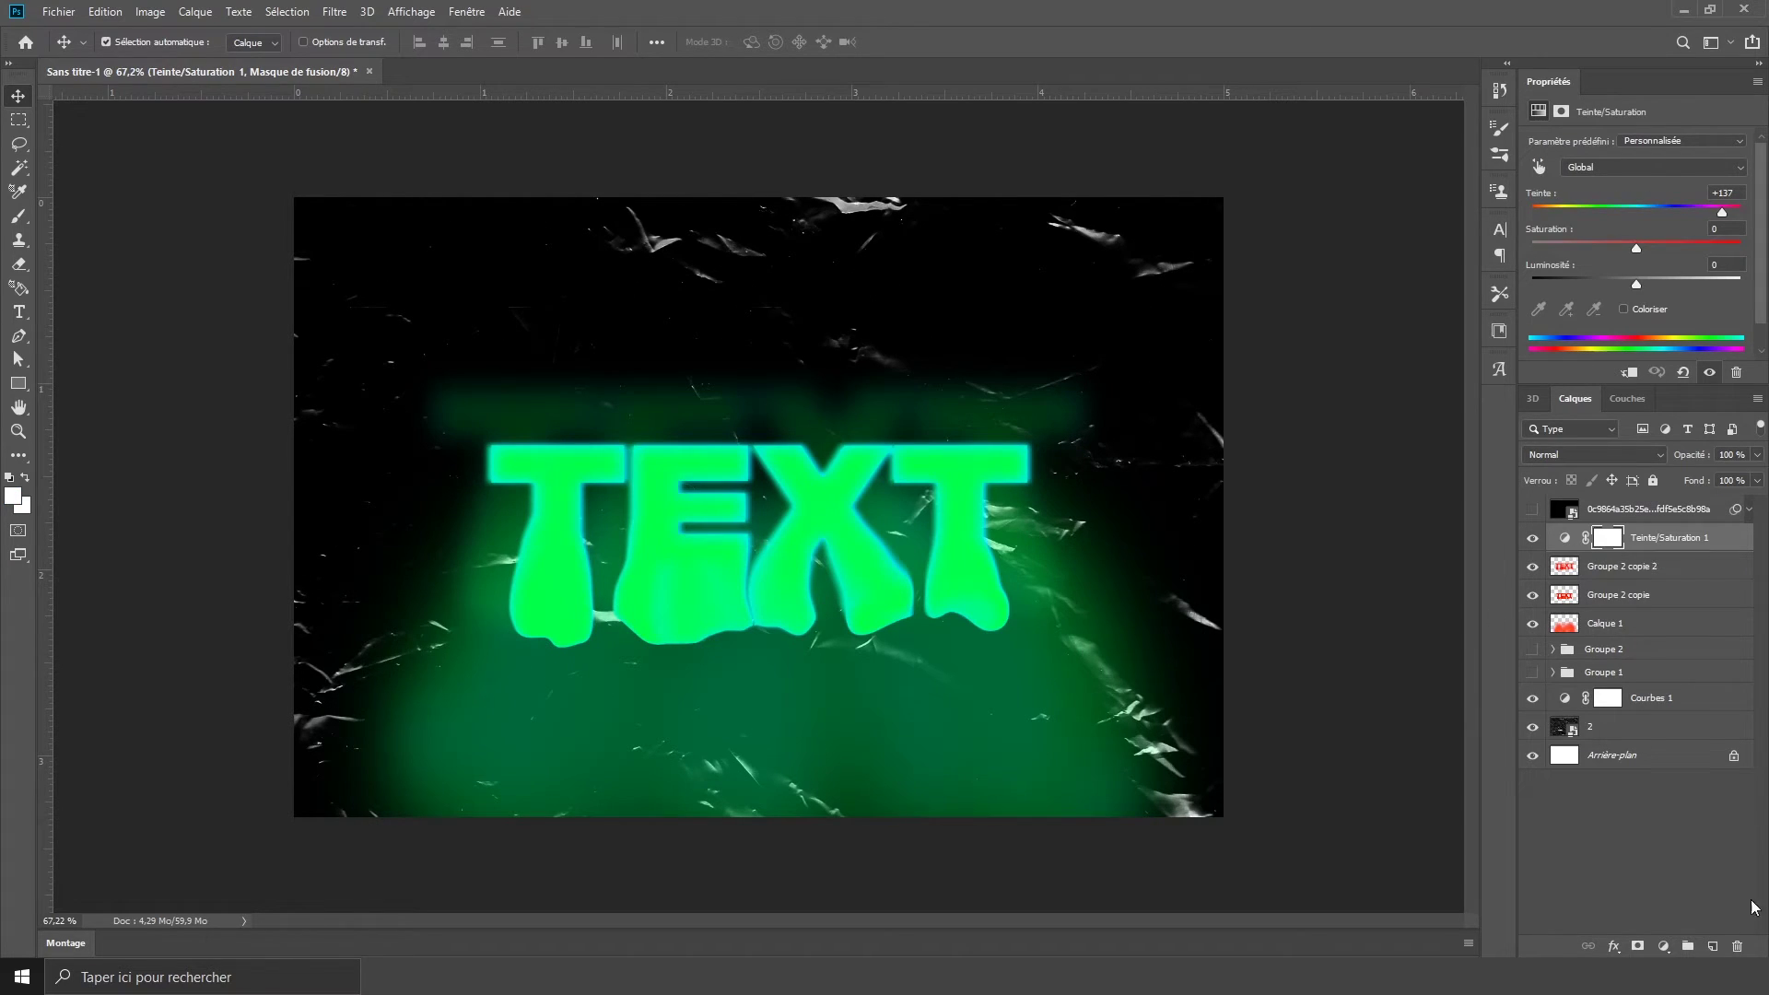
{"action": "left_click", "coordinate": [1662, 946]}
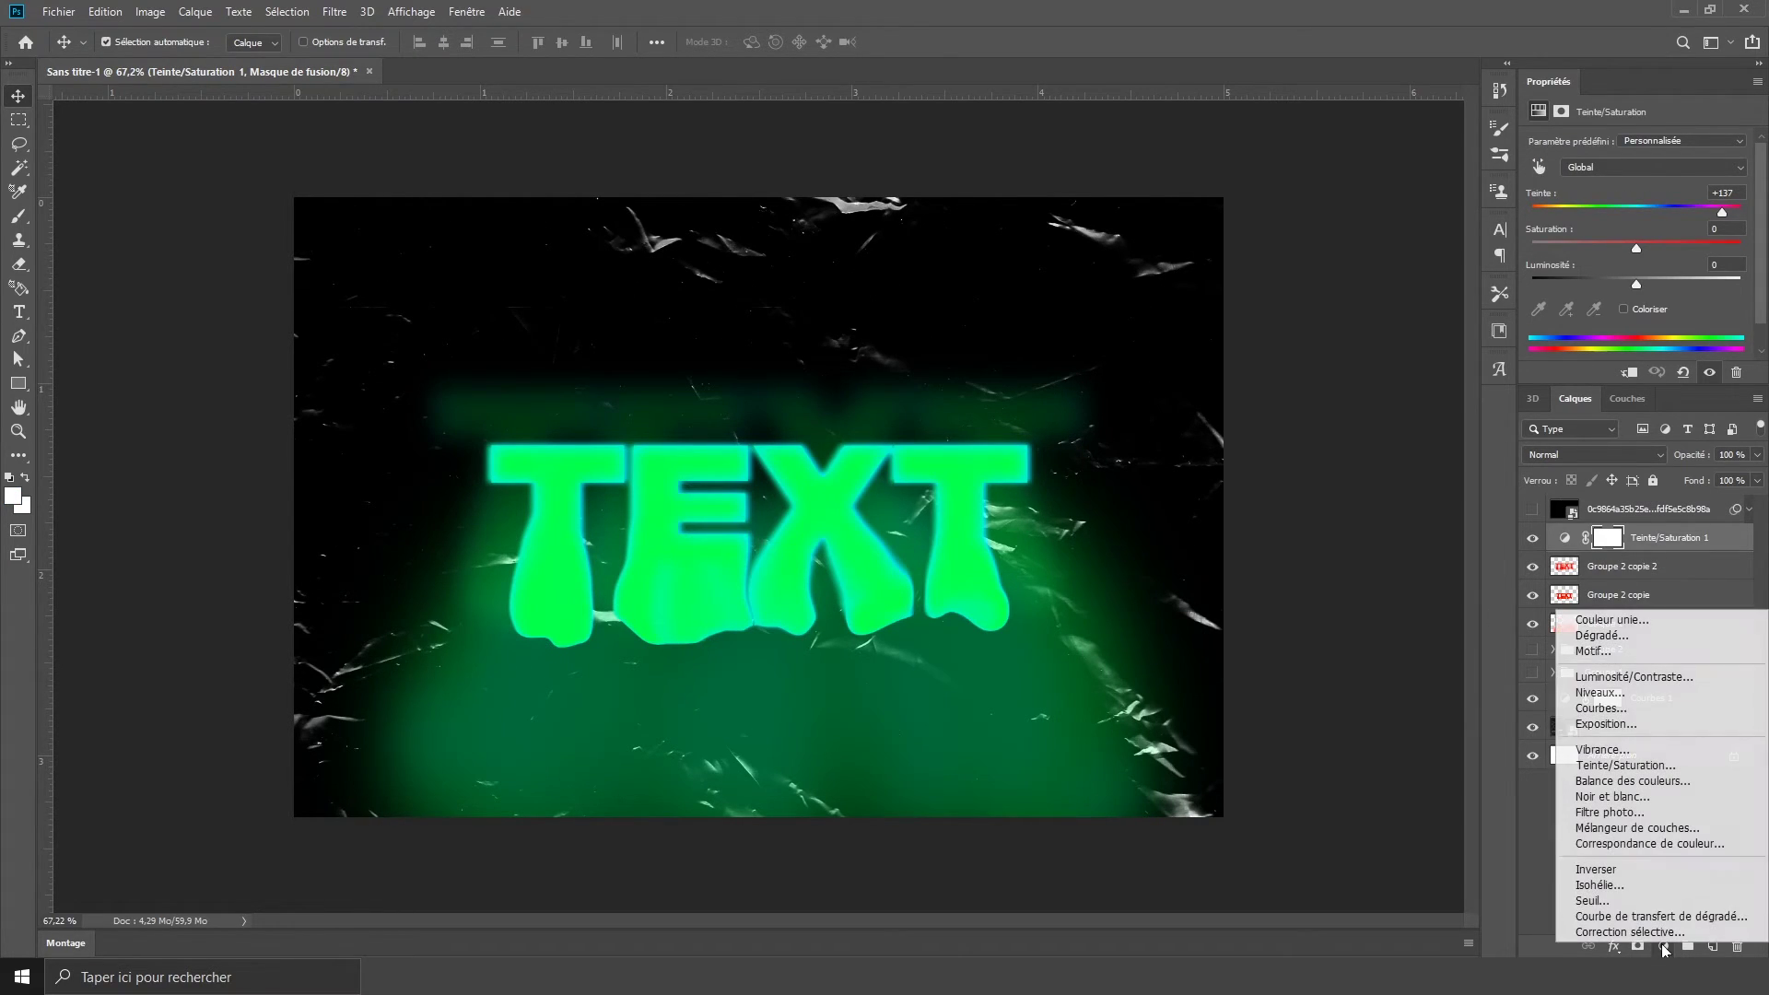
{"action": "left_click", "coordinate": [1612, 620]}
{"action": "type", "text": "c3b4ac"}
{"action": "left_click_drag", "start_coordinate": [983, 786], "coordinate": [978, 873]}
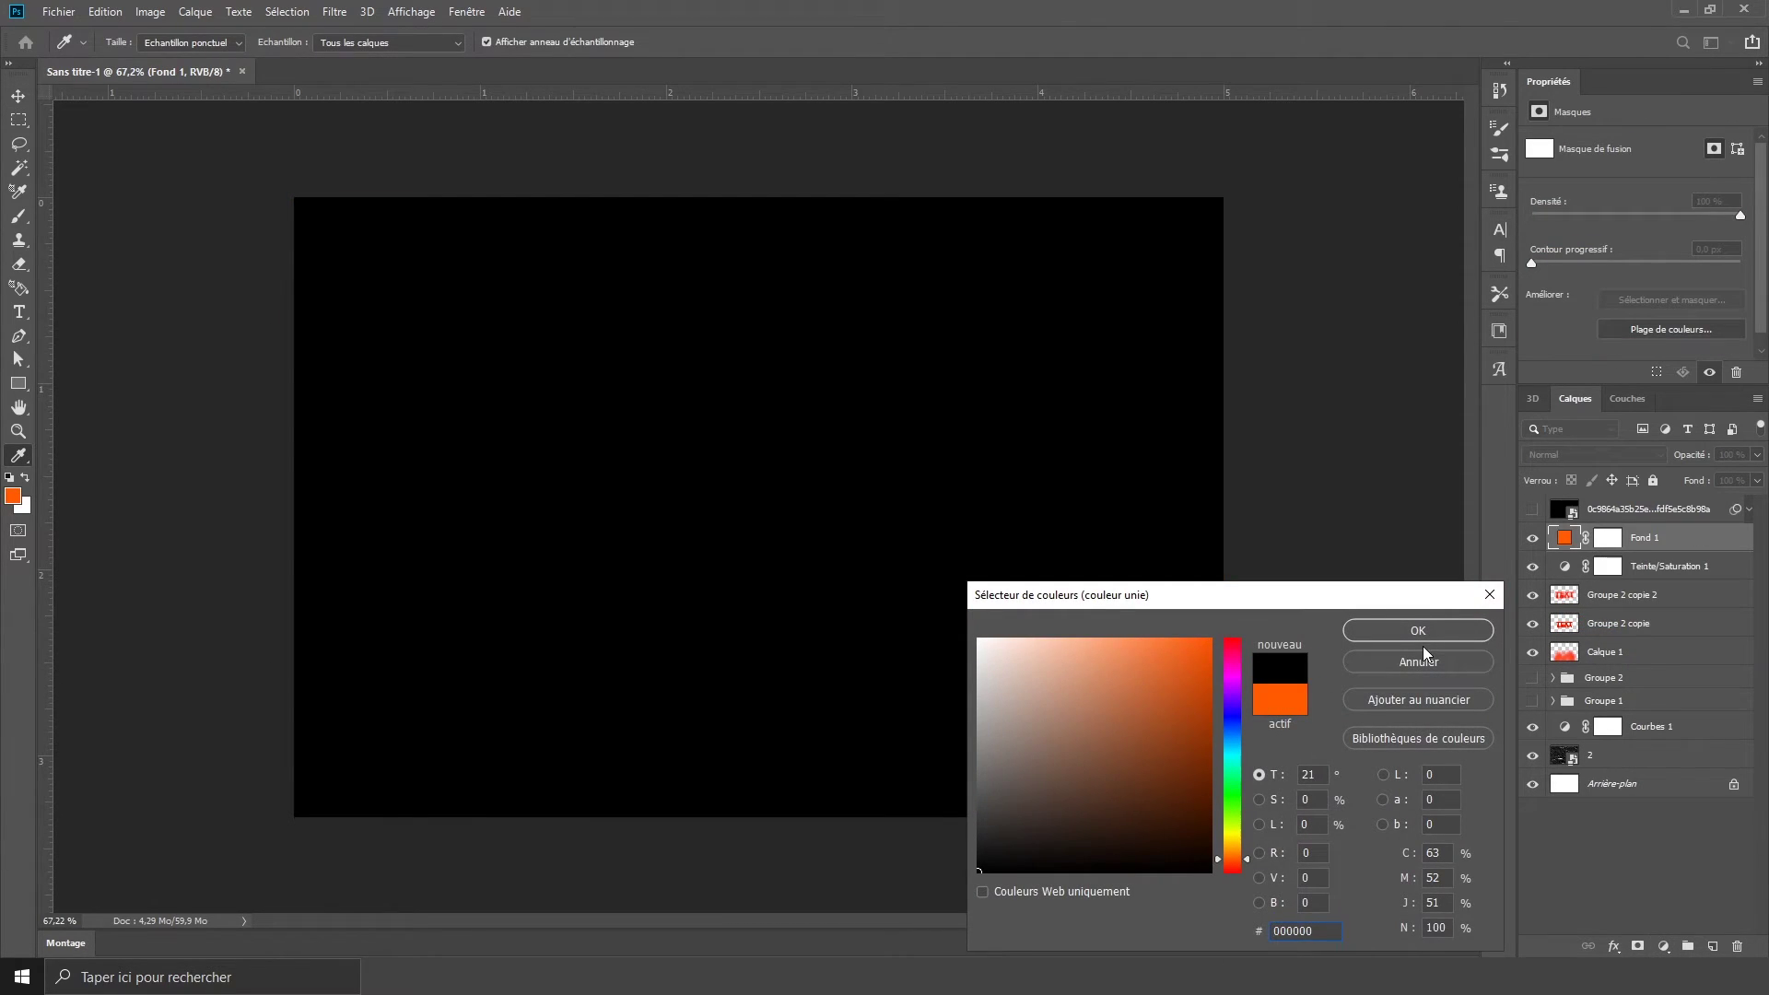
{"action": "left_click", "coordinate": [1387, 642]}
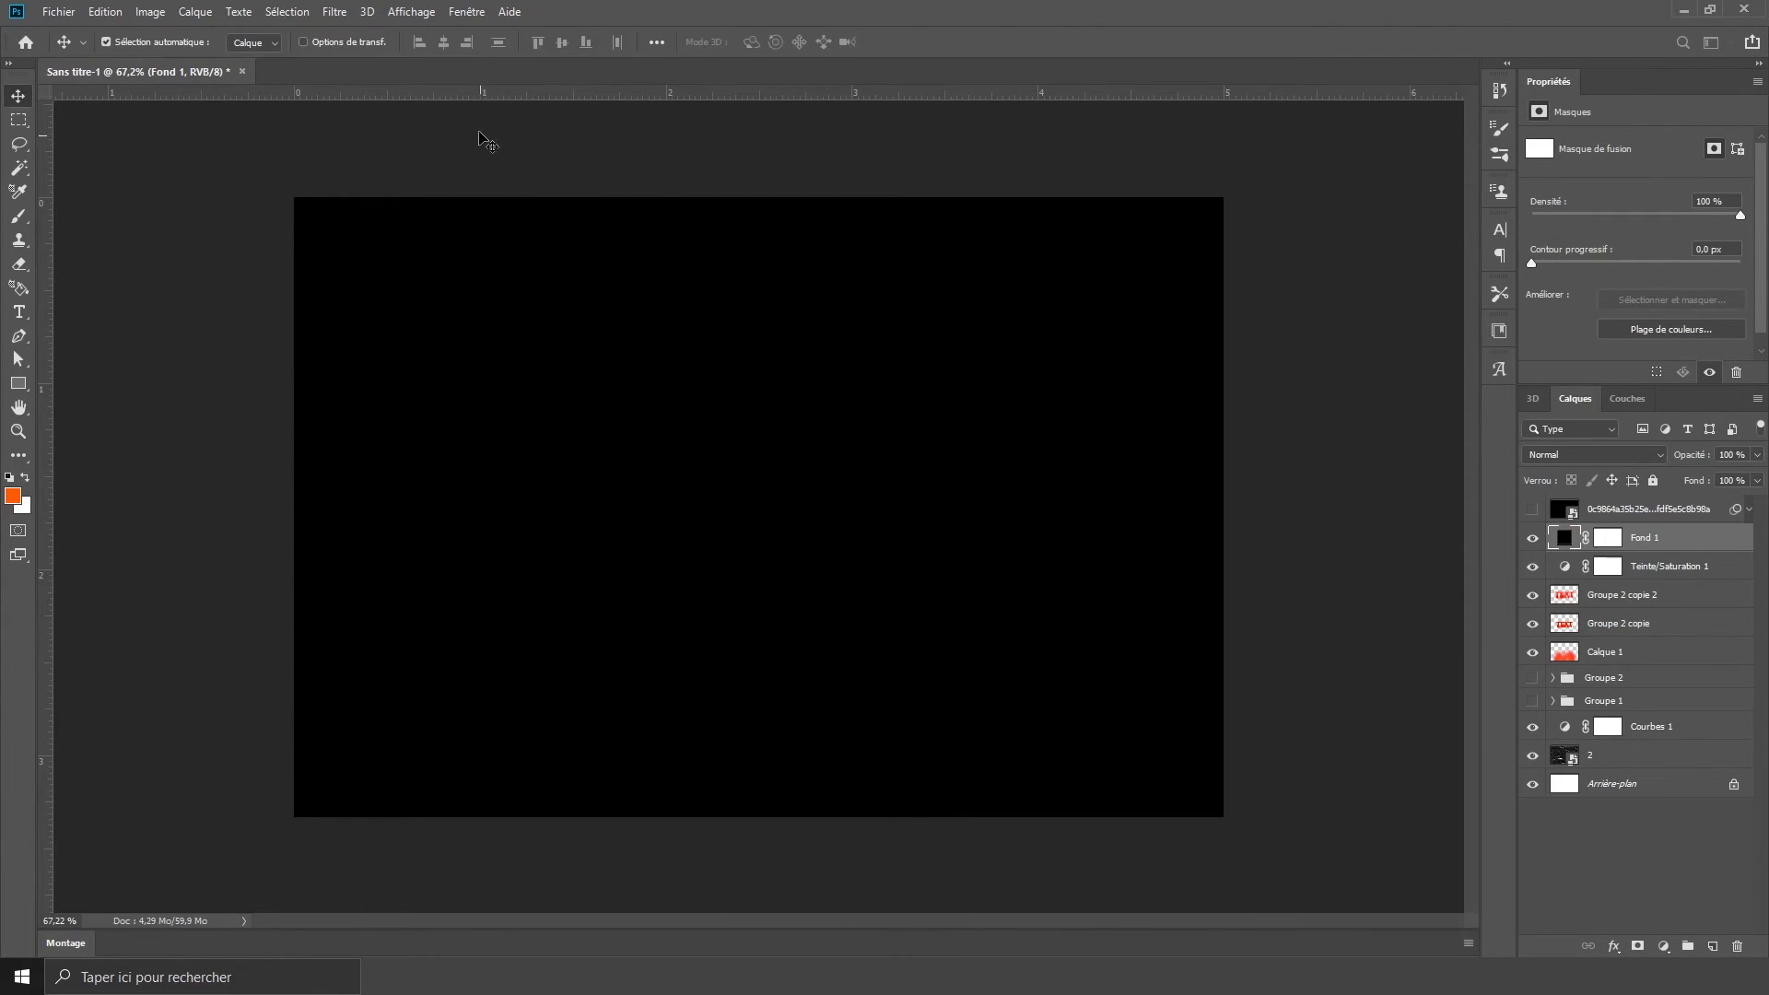
Step: Convert the black fill layer Fond 1 to a smart object and add 19.18% uniform noise to it
{"action": "left_click", "coordinate": [333, 11]}
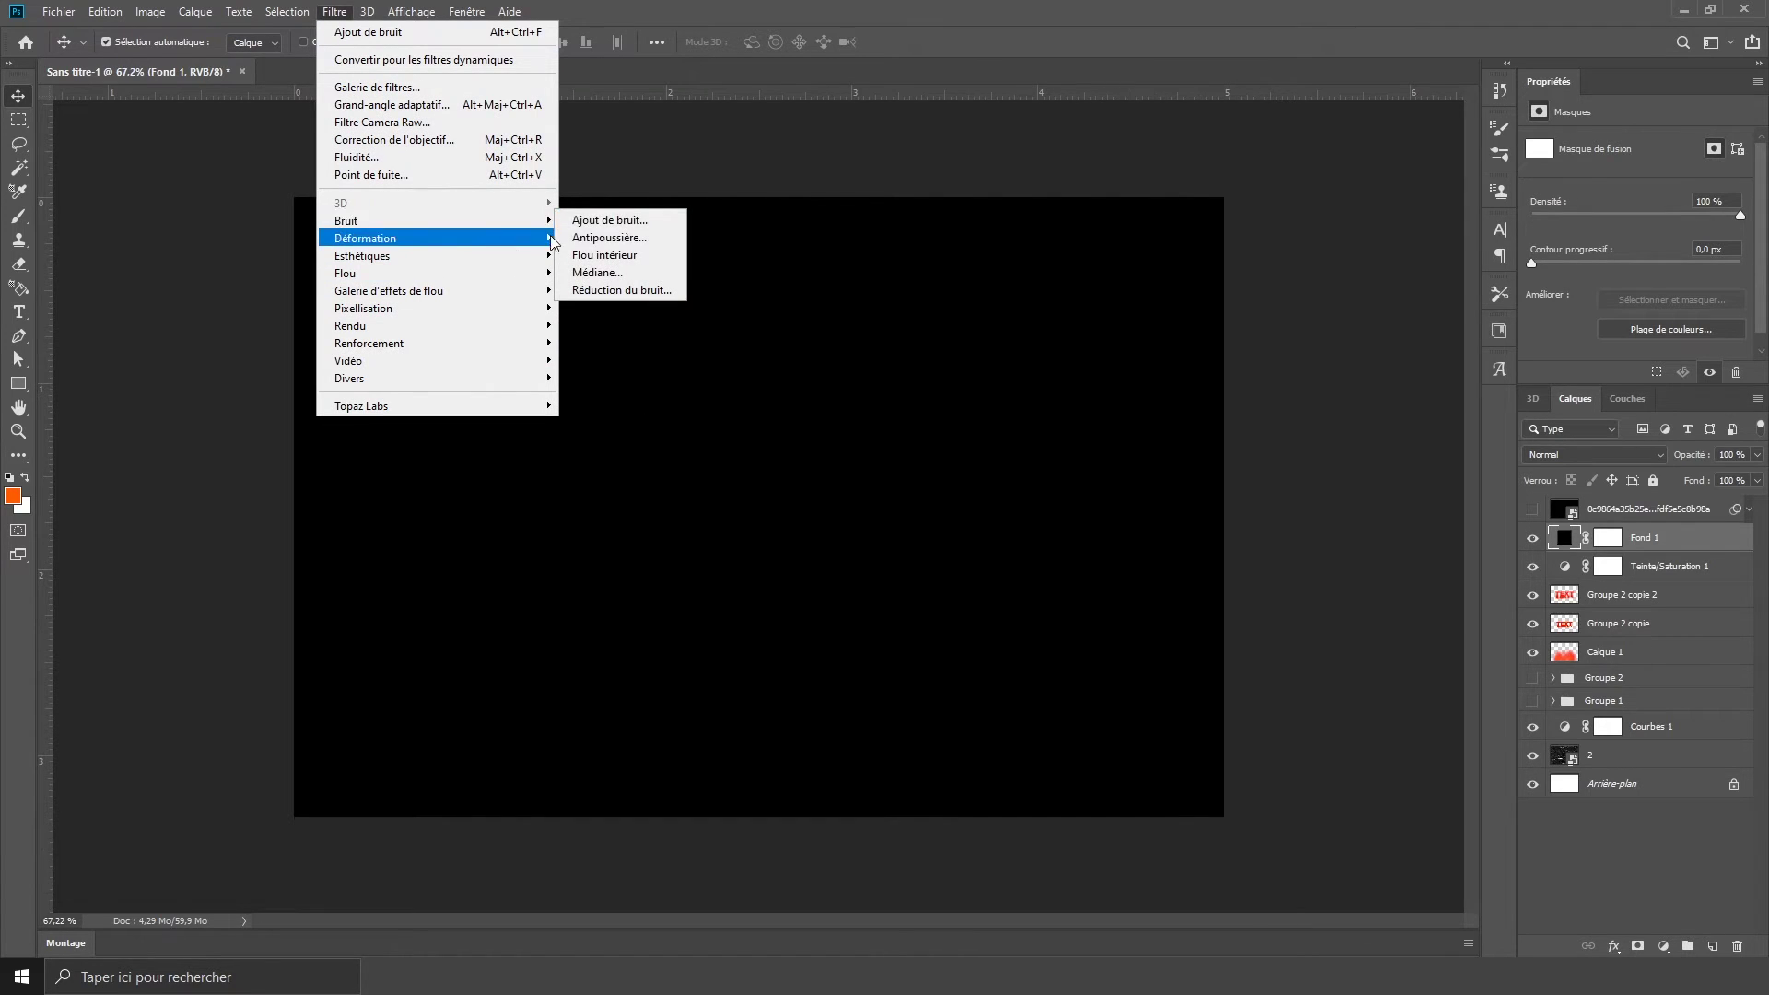
{"action": "left_click", "coordinate": [627, 222]}
{"action": "left_click", "coordinate": [935, 367]}
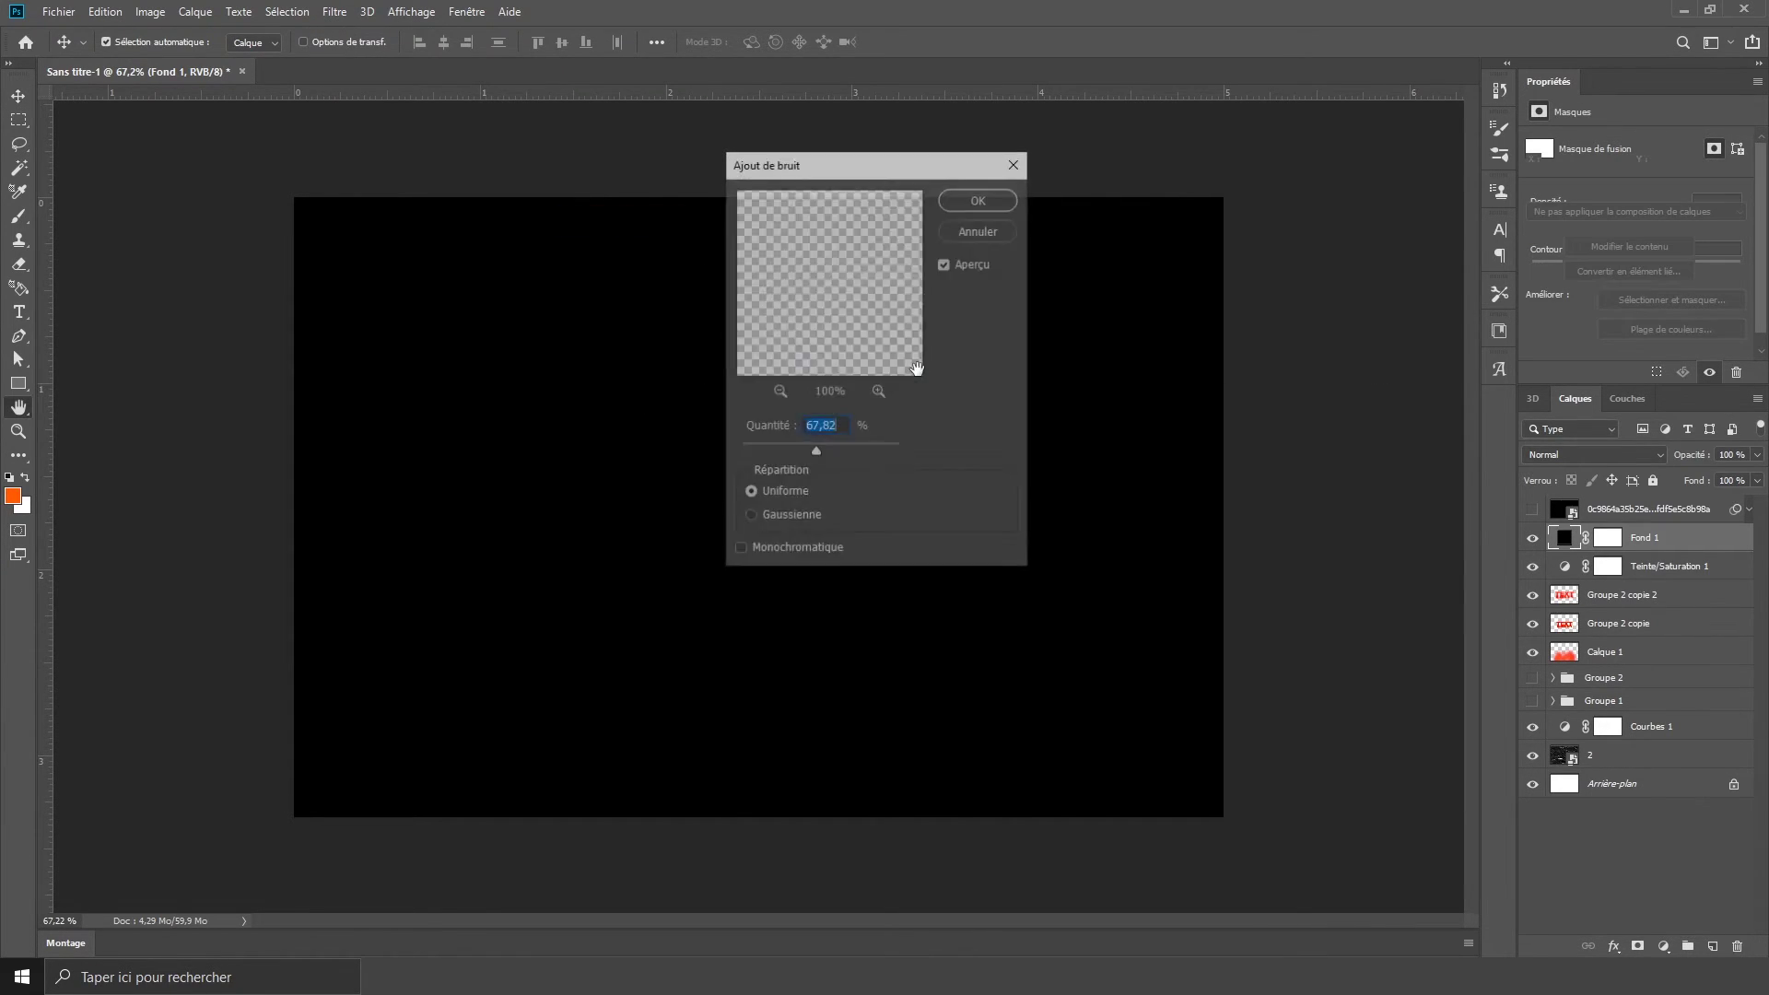
{"action": "left_click_drag", "start_coordinate": [772, 449], "coordinate": [770, 450]}
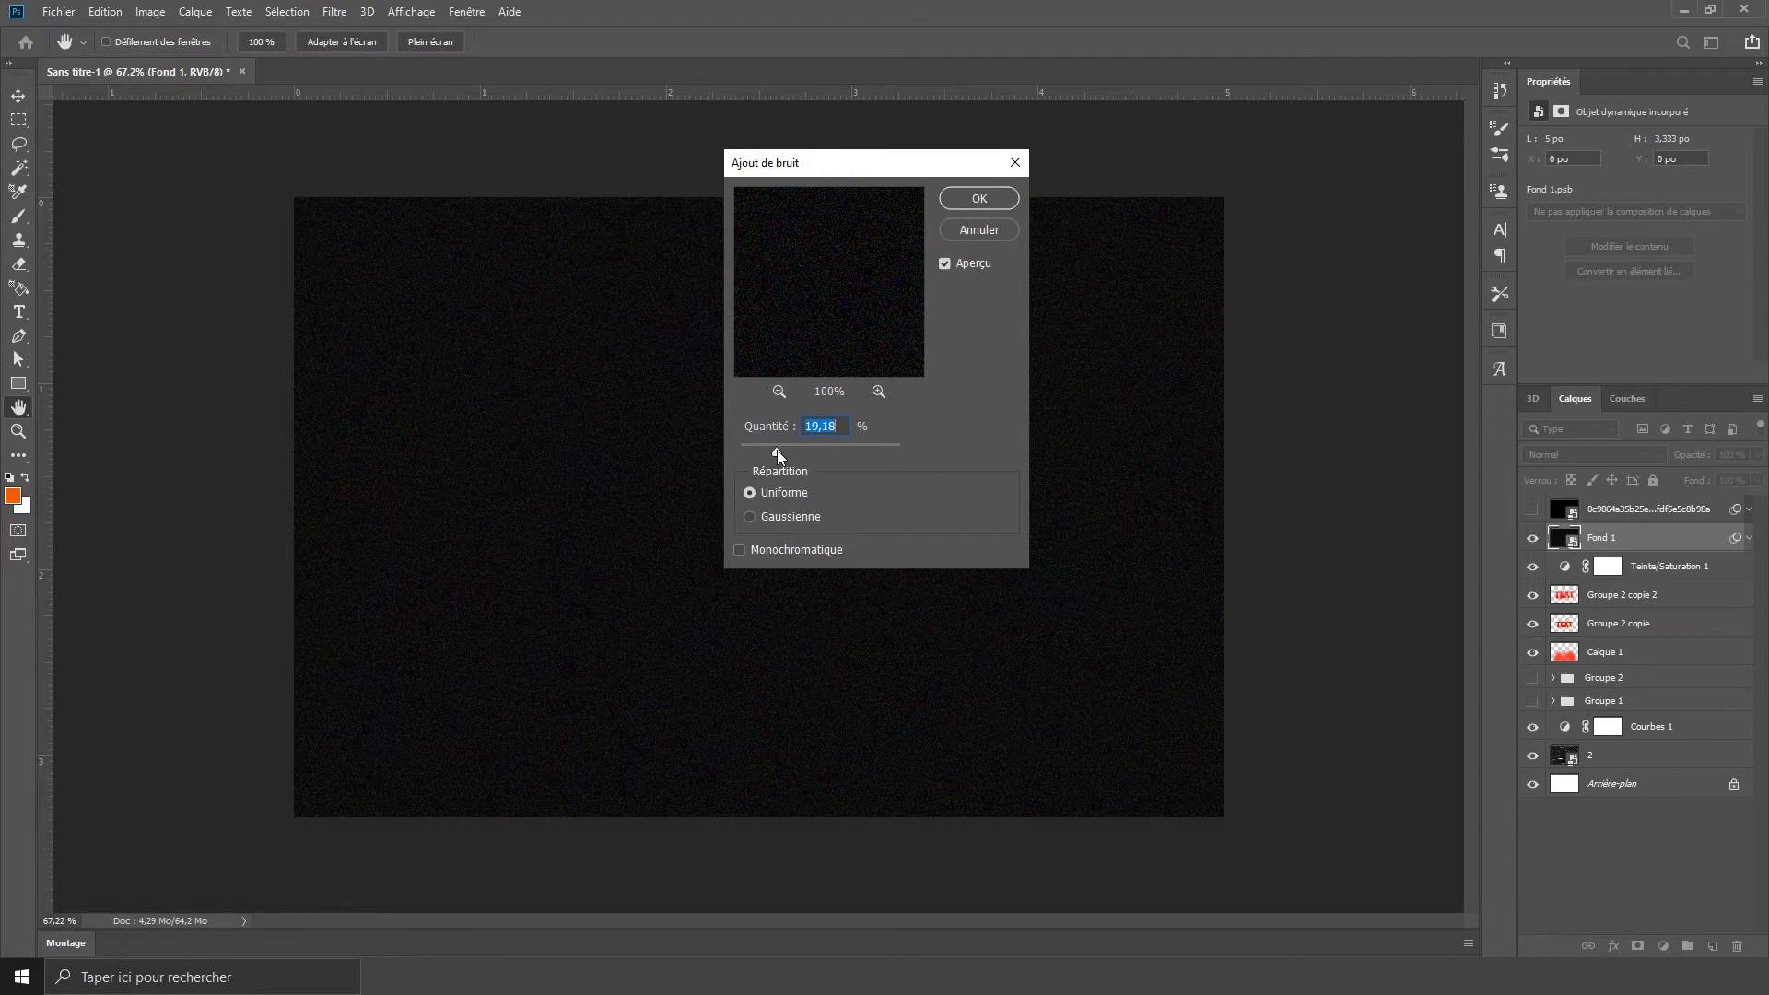
{"action": "left_click", "coordinate": [963, 197]}
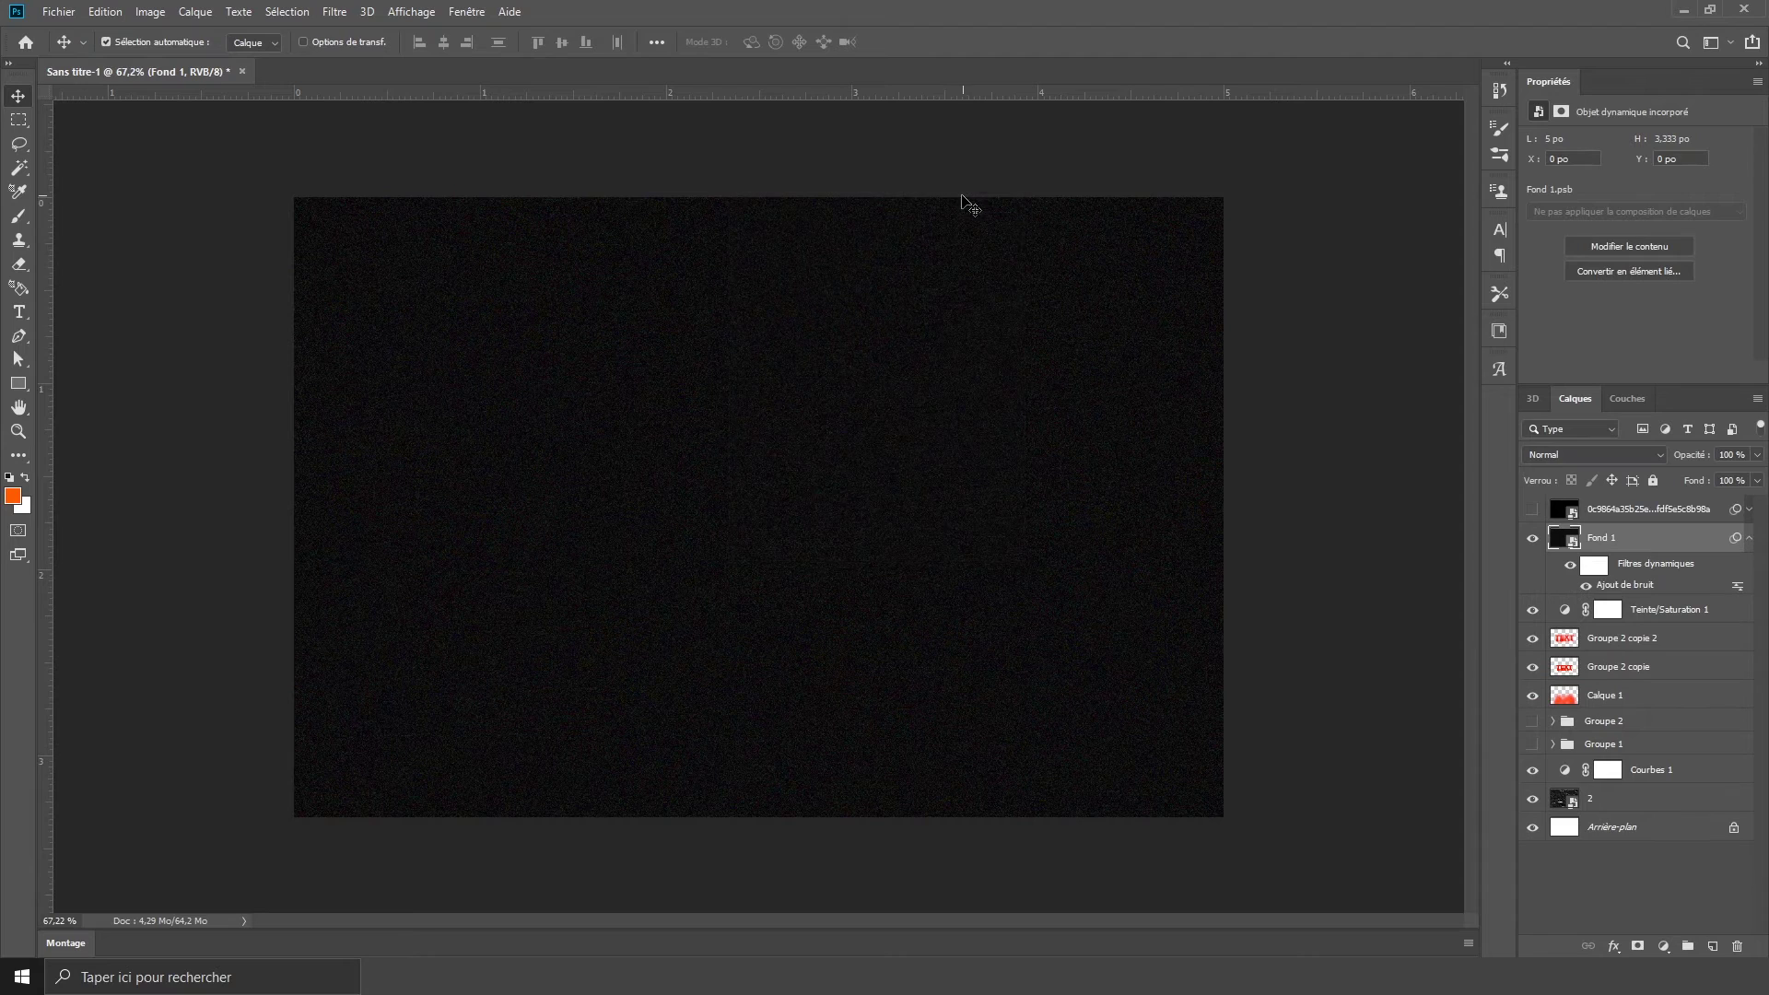
{"action": "left_click", "coordinate": [1748, 537]}
Step: Apply the Noir et blanc adjustment with its default settings to the noise layer Fond 1
{"action": "left_click", "coordinate": [151, 12]}
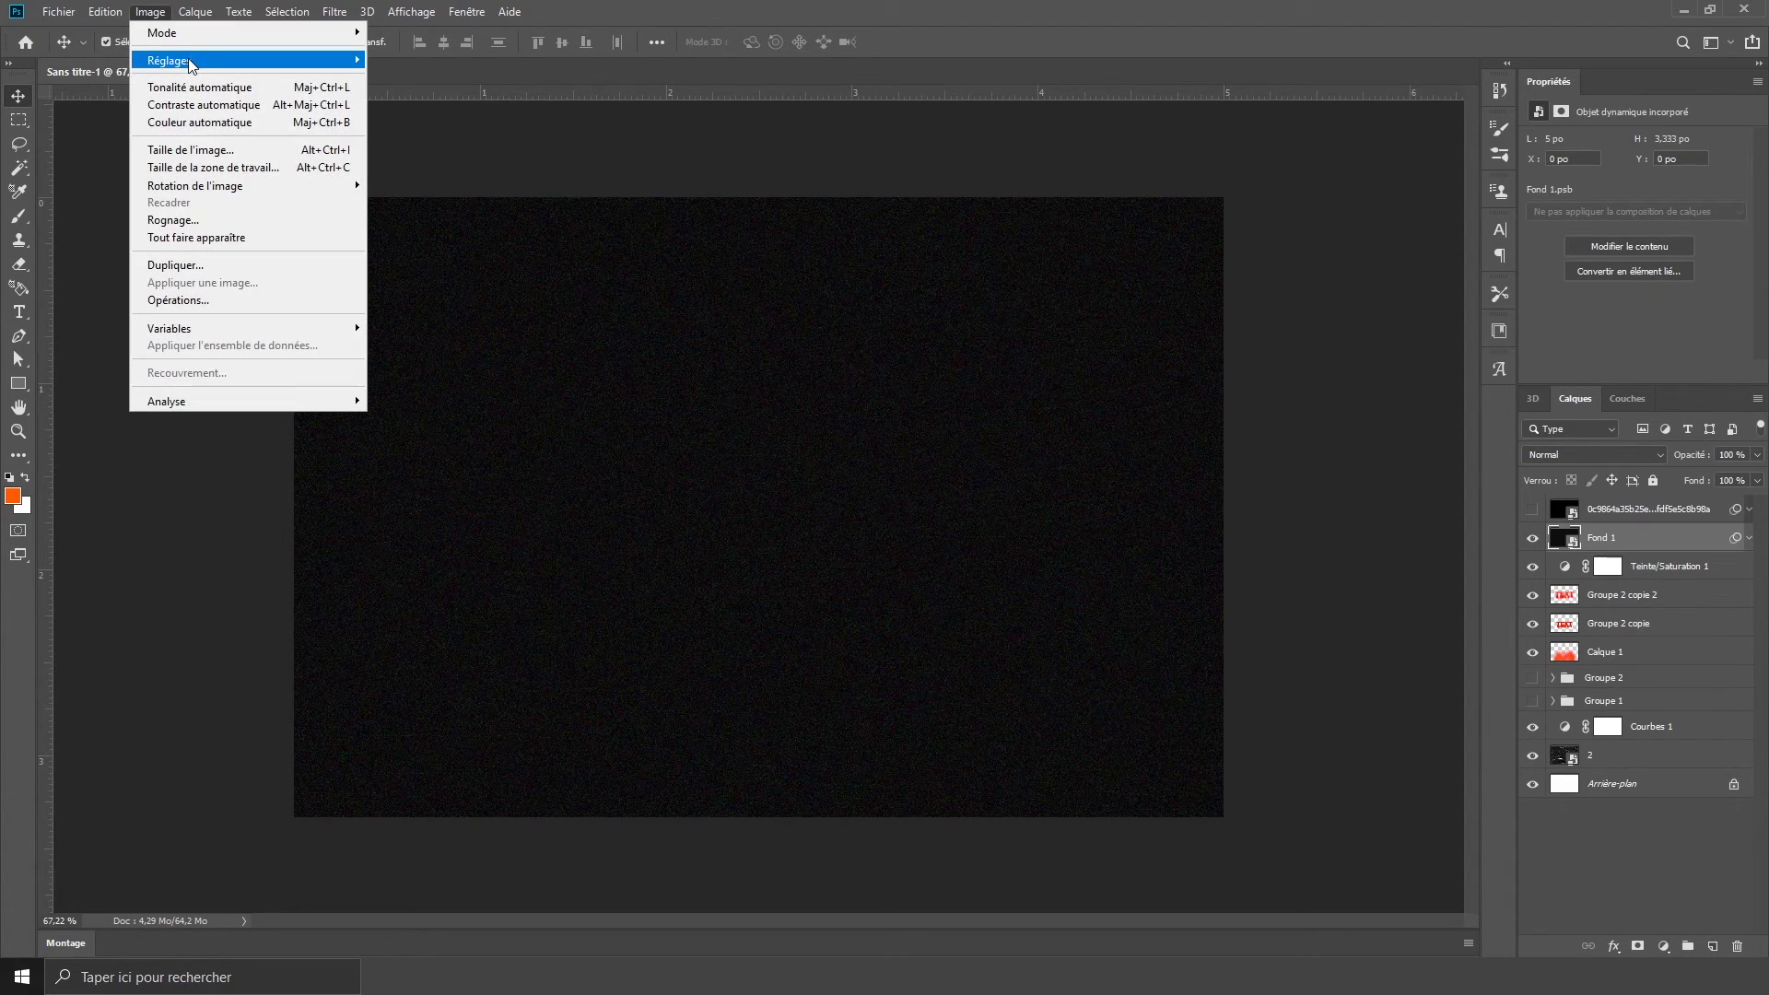
{"action": "mouse_move", "coordinate": [191, 60]}
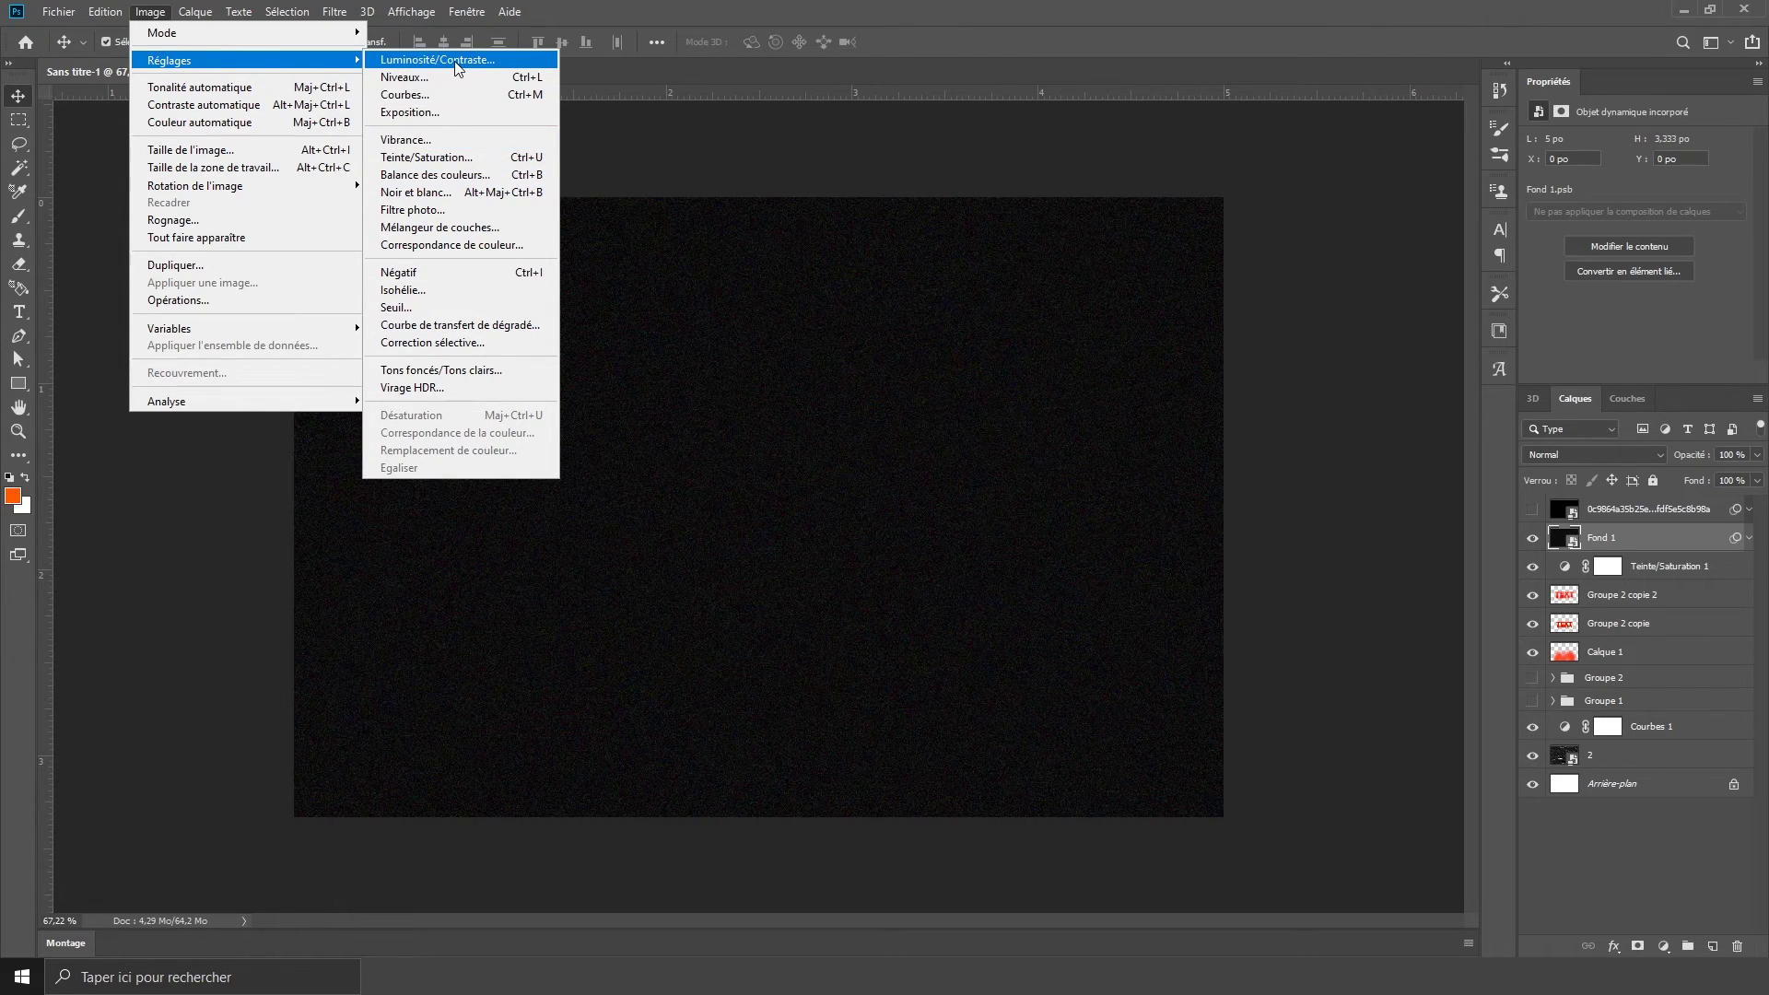
{"action": "left_click", "coordinate": [450, 192]}
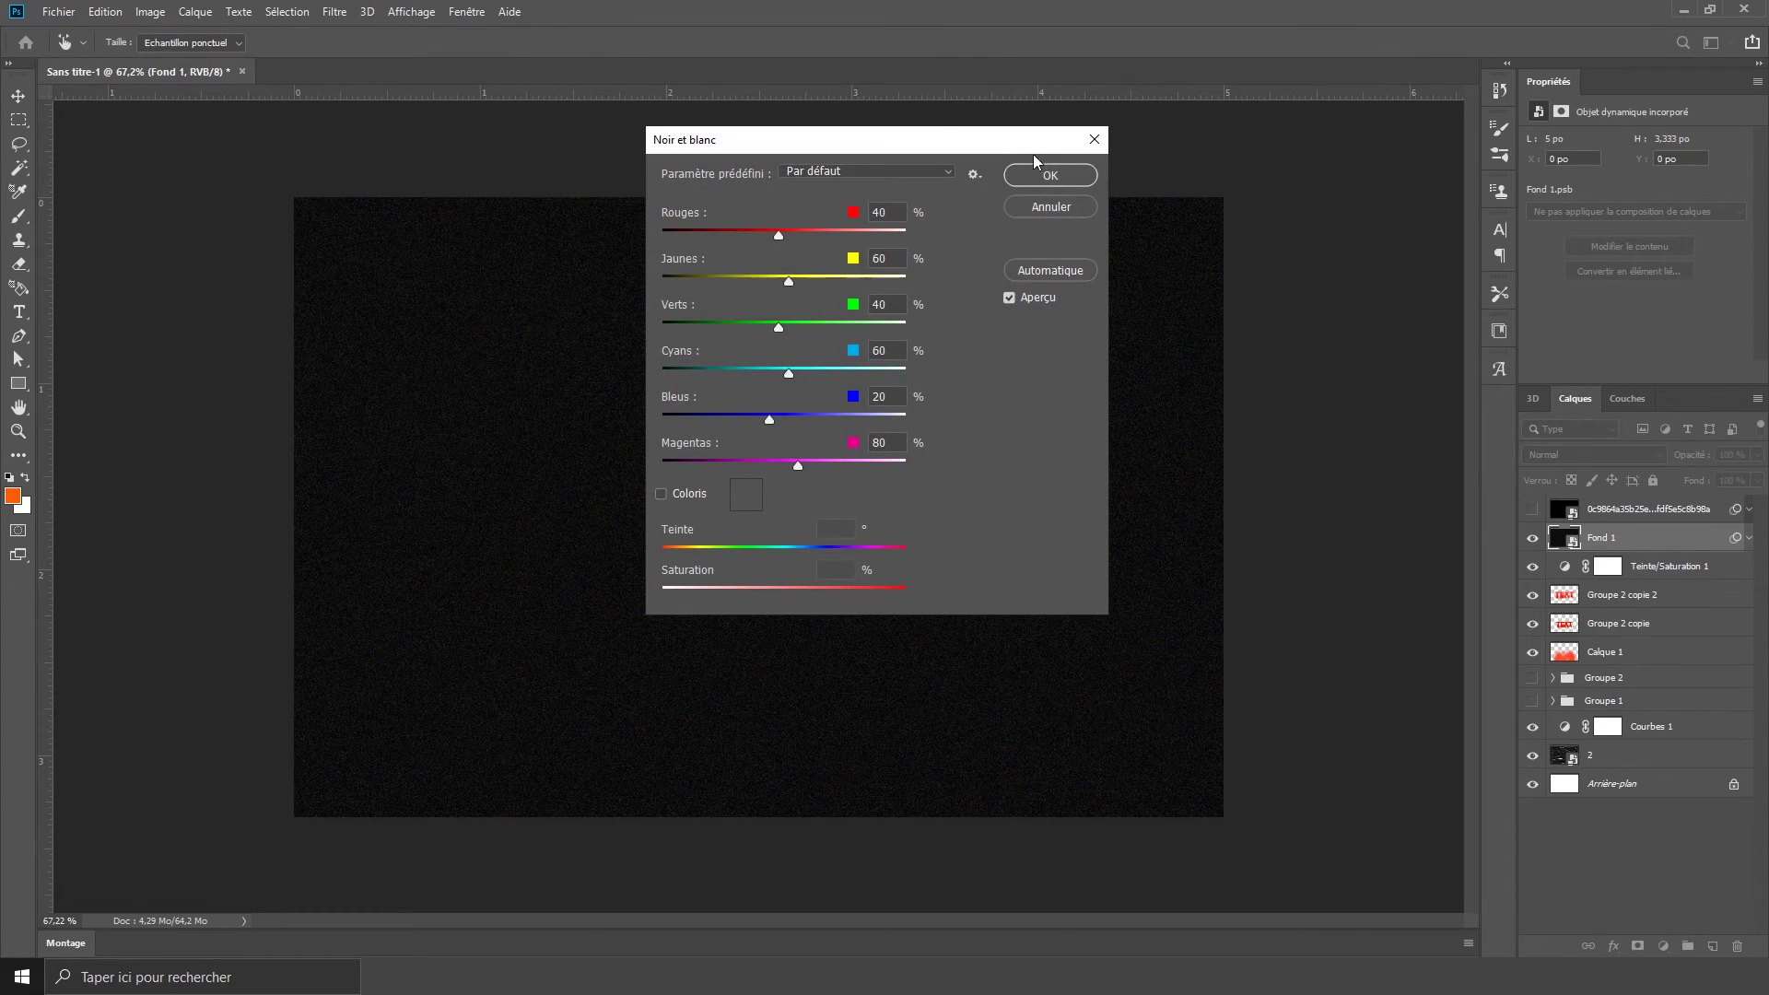
{"action": "left_click", "coordinate": [1032, 179]}
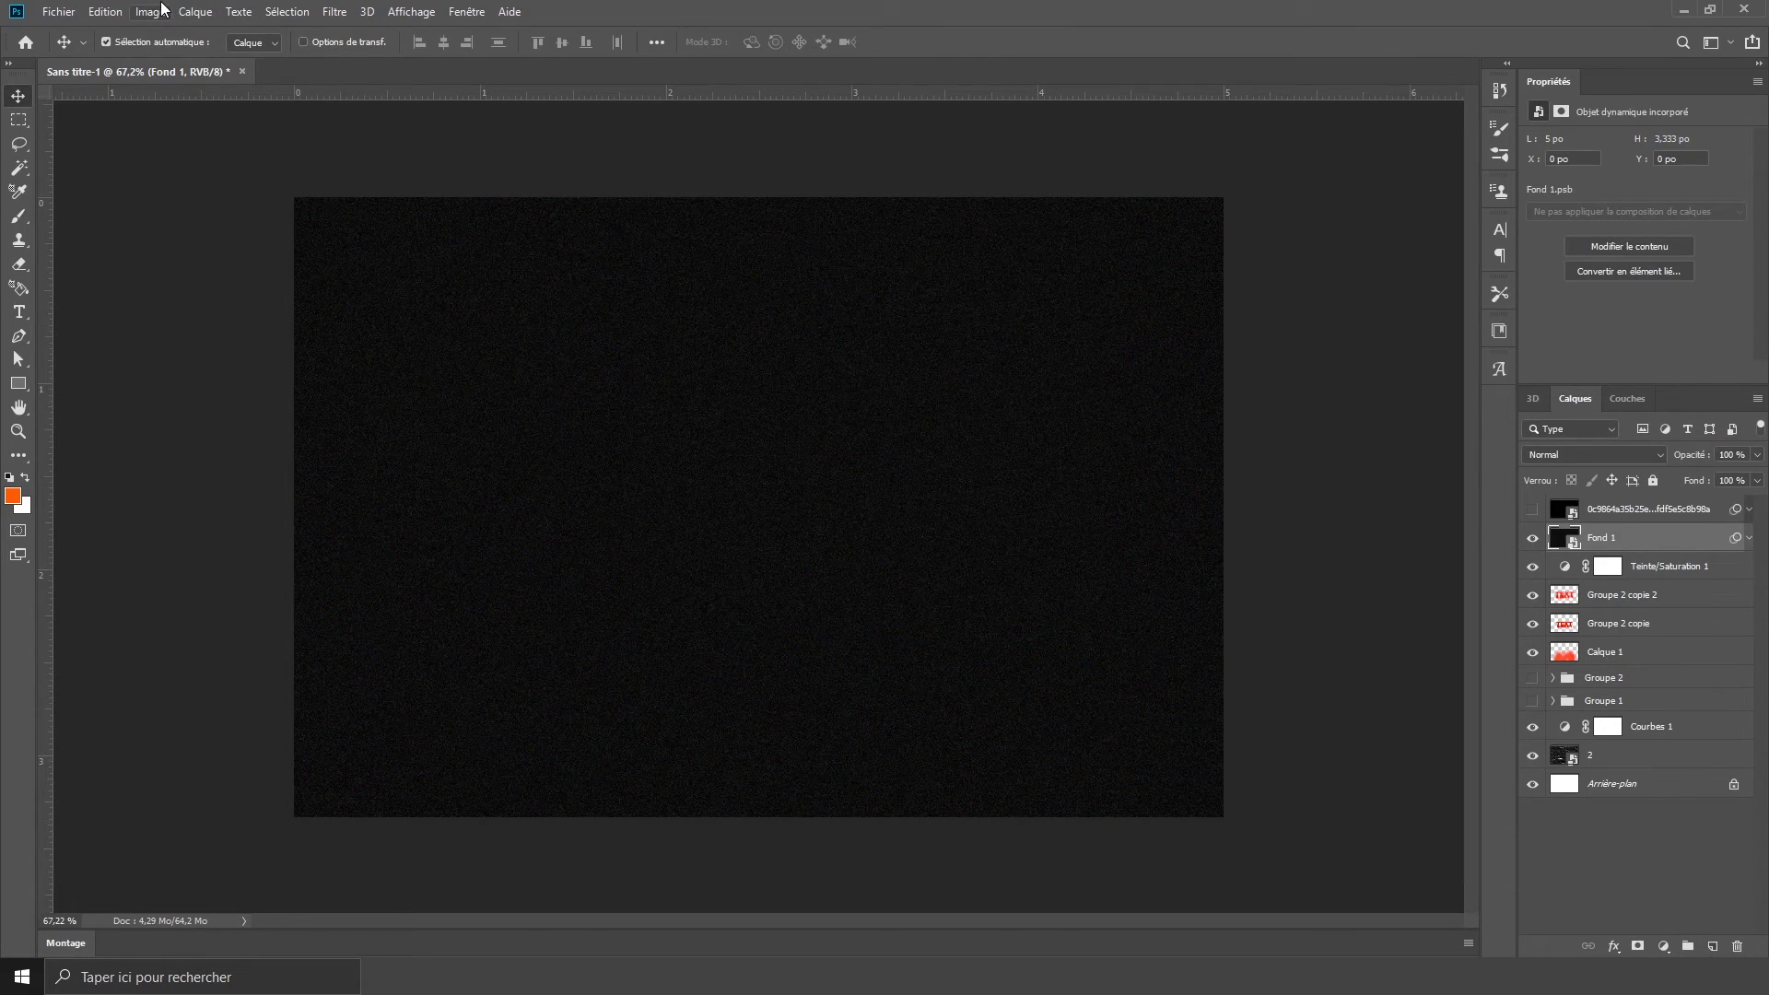
Step: Darken the shadows of Fond 1 with a Curves adjustment and set the layer's blend mode to Superposition
{"action": "left_click", "coordinate": [159, 12]}
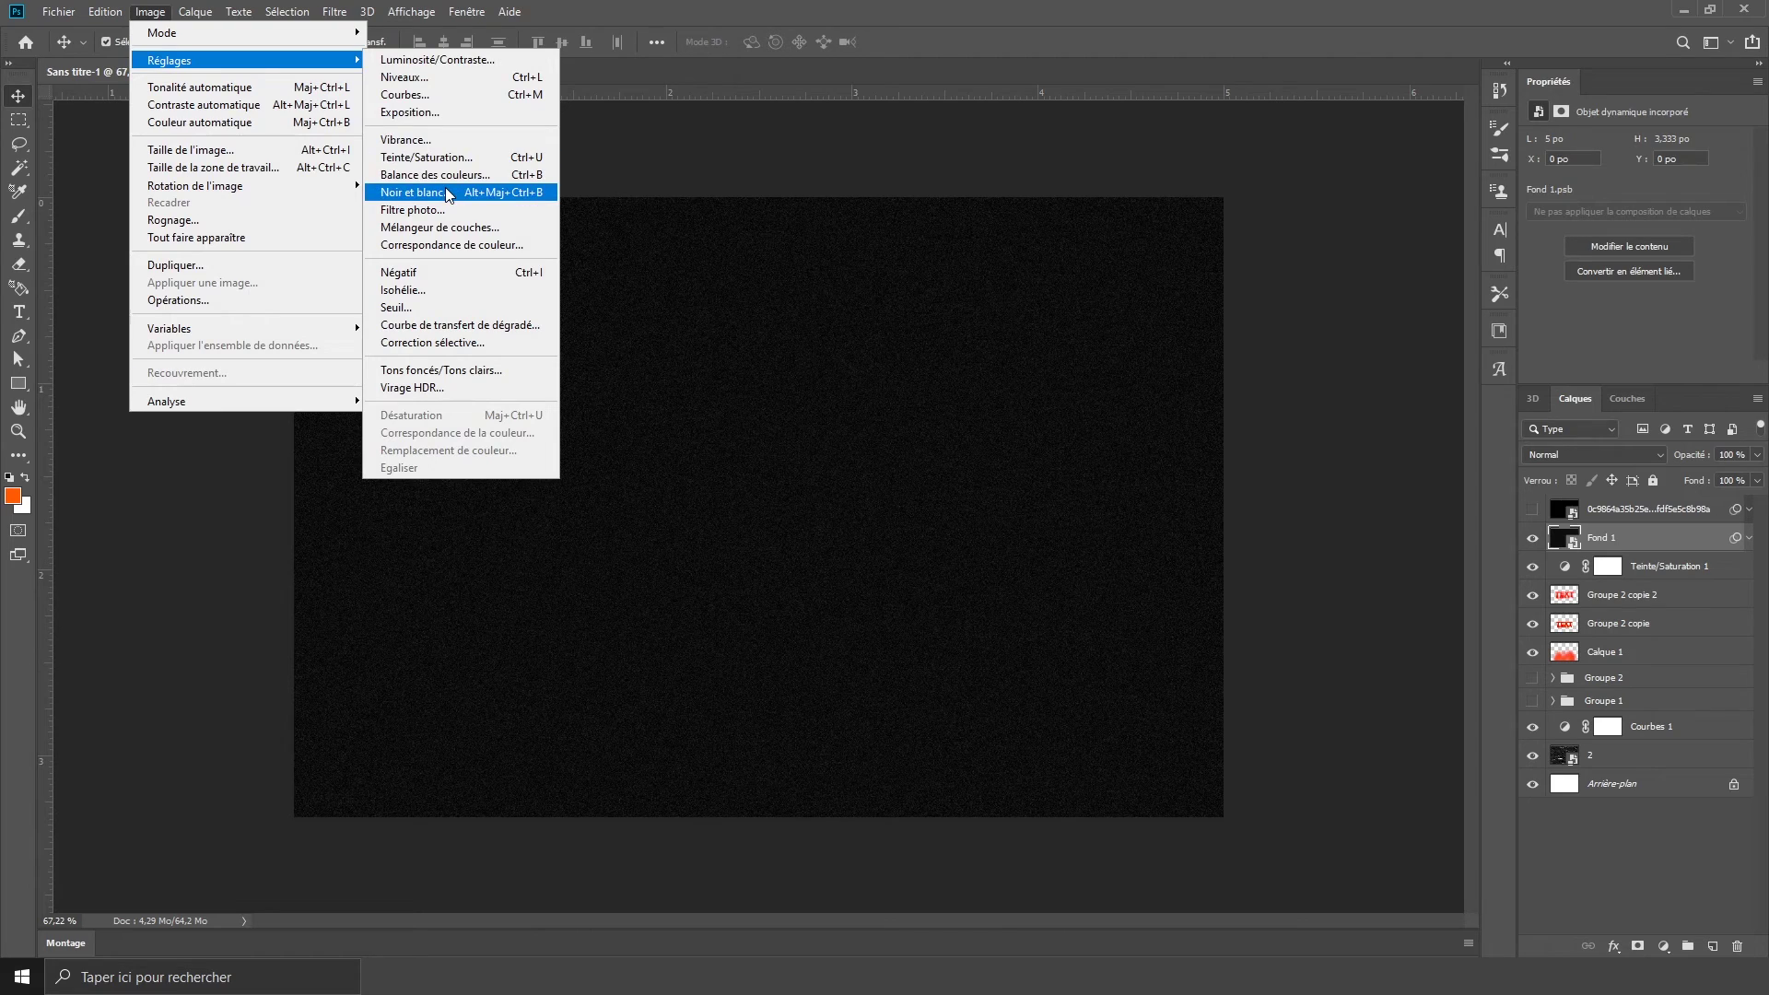
{"action": "left_click", "coordinate": [405, 94]}
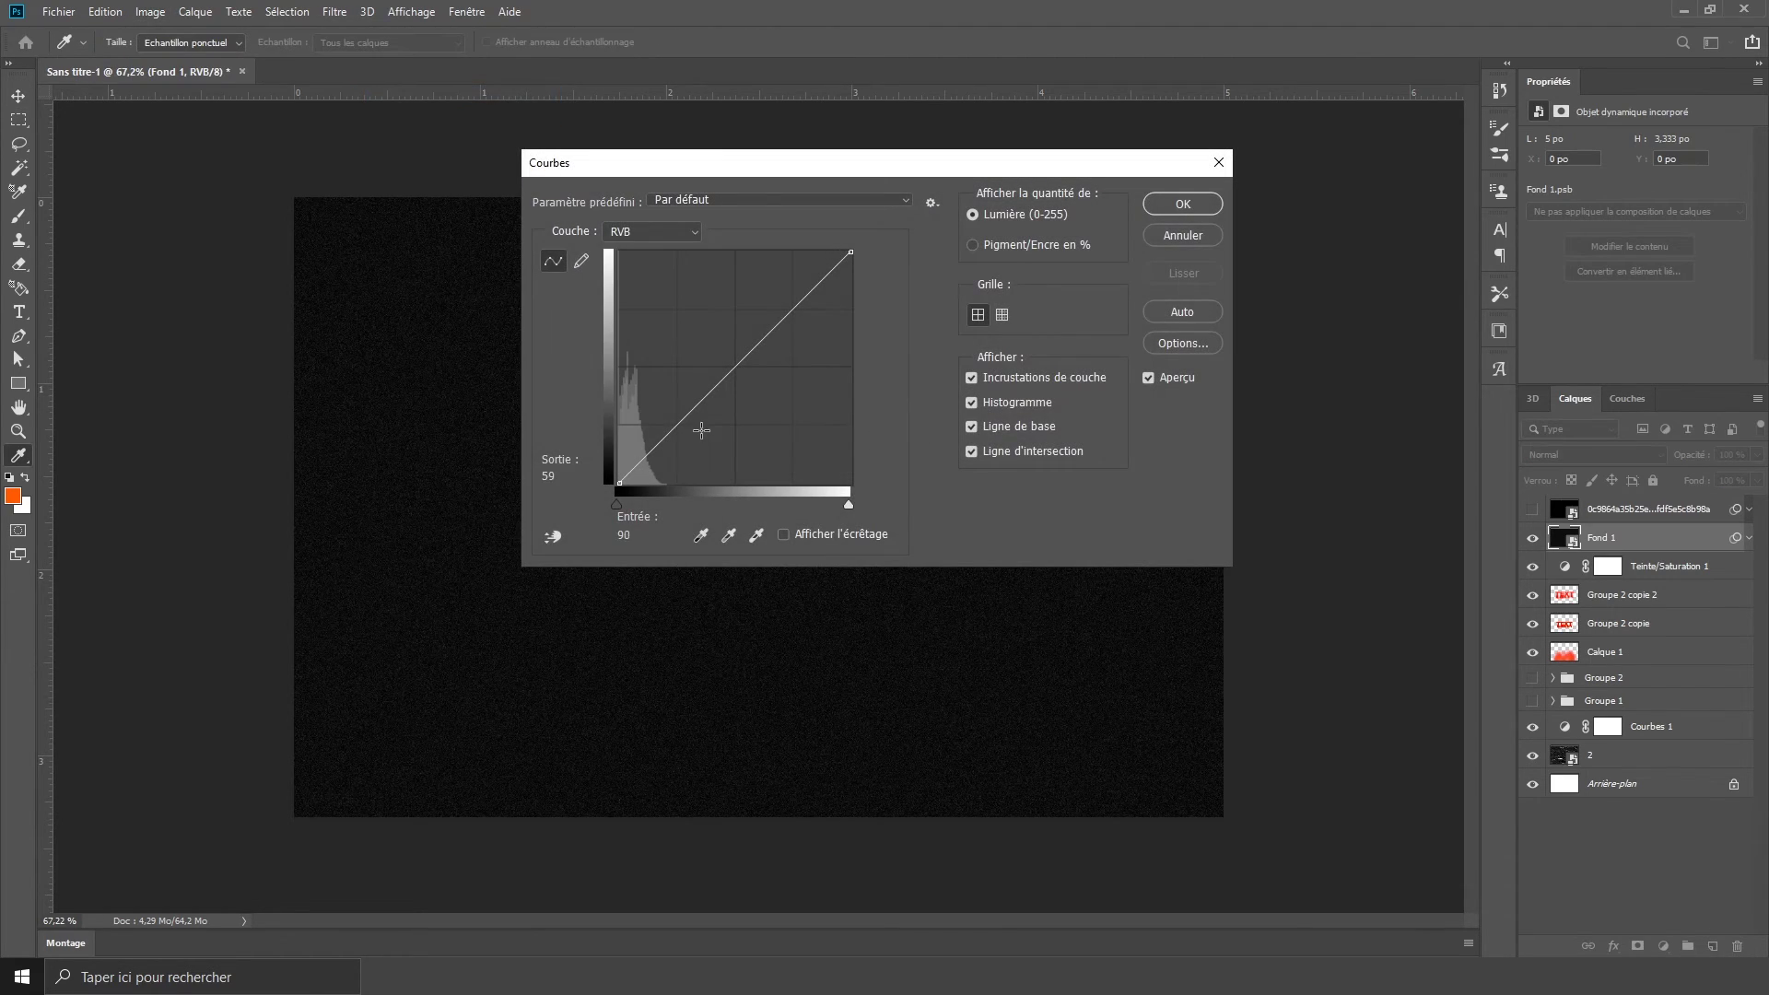
{"action": "left_click_drag", "start_coordinate": [681, 432], "coordinate": [672, 451]}
{"action": "left_click", "coordinate": [1183, 204]}
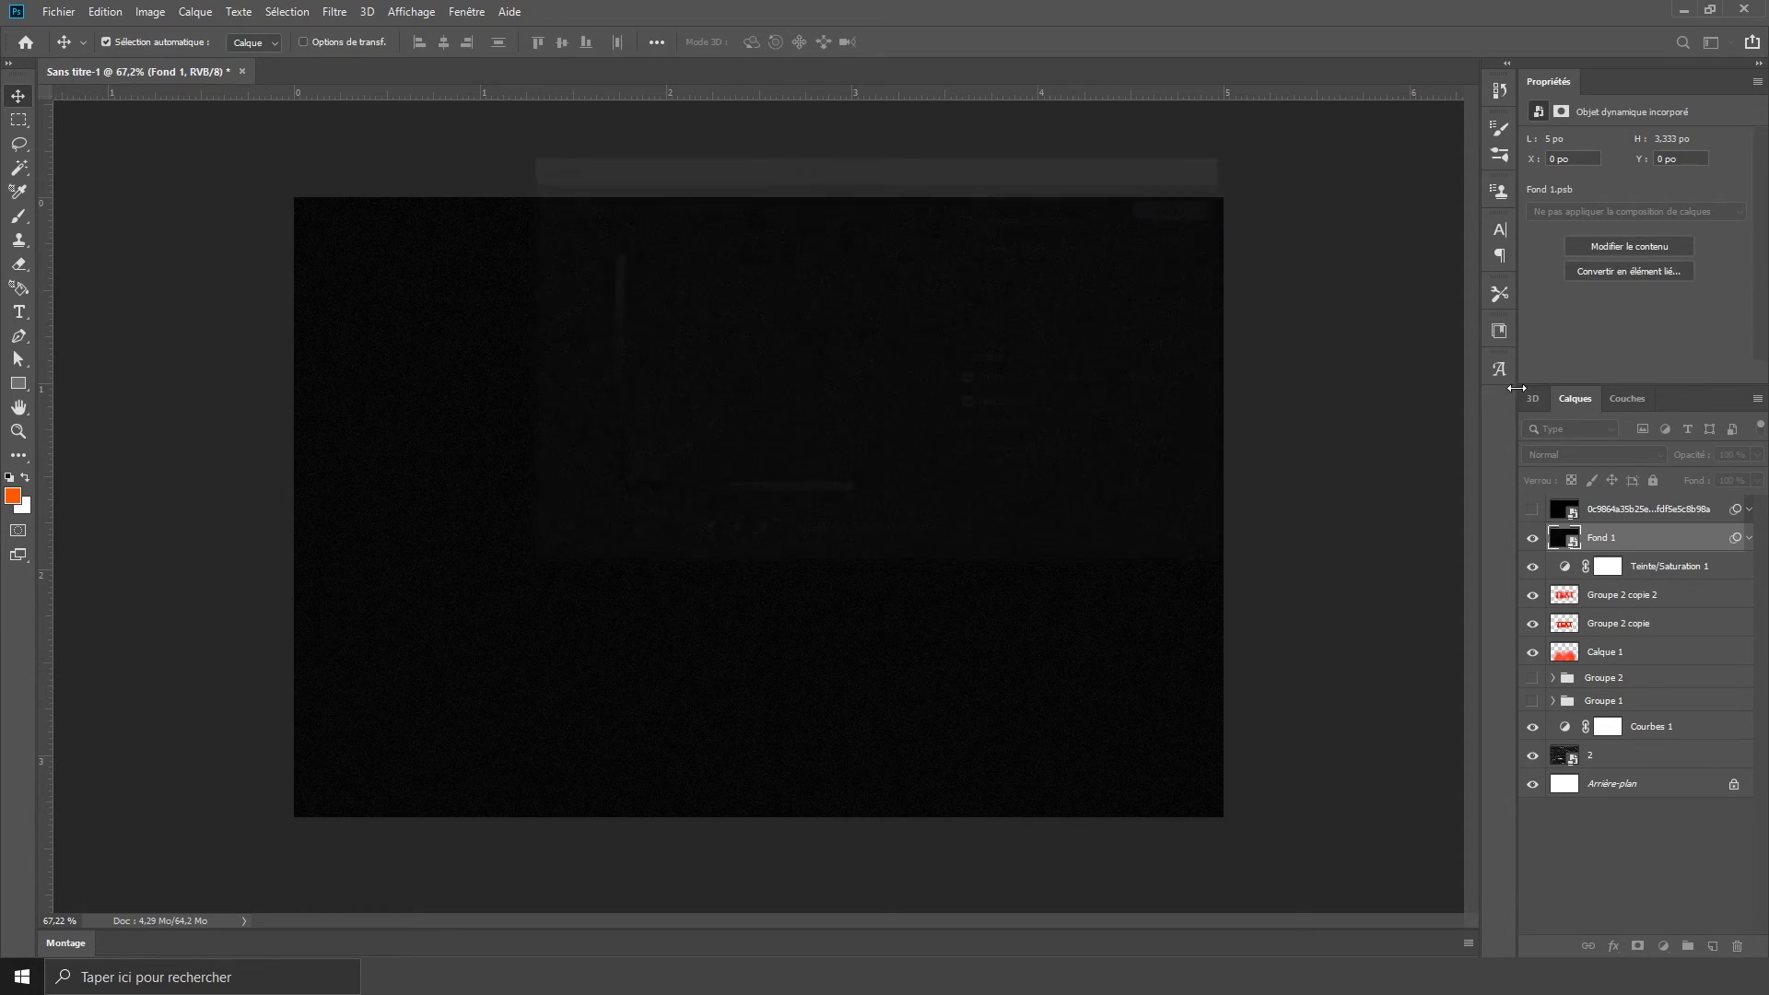
{"action": "left_click", "coordinate": [1561, 455]}
{"action": "left_click", "coordinate": [1563, 609]}
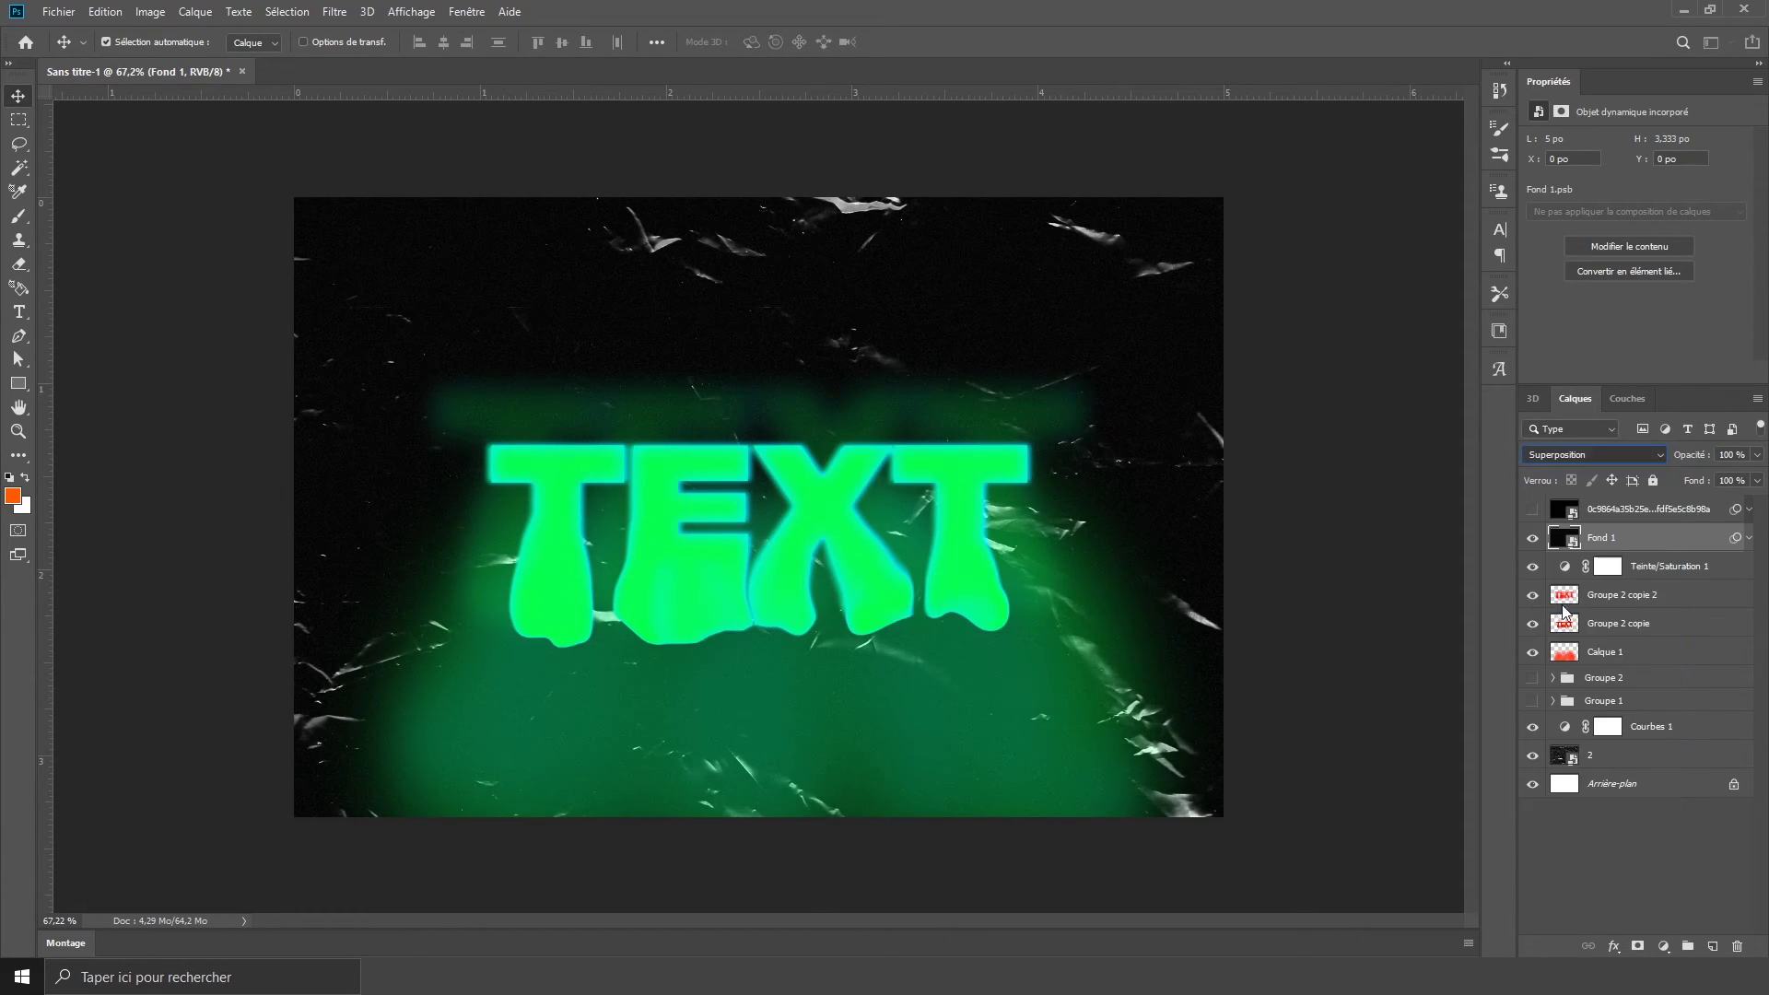
Step: Examine the grain up close around the last T, then compare the image with Fond 1 and the dust texture shown and hidden
{"action": "left_click", "coordinate": [1359, 522]}
{"action": "scroll", "coordinate": [1271, 524], "scroll_direction": "down", "scroll_amount": 3}
{"action": "scroll", "coordinate": [1192, 523], "scroll_direction": "up", "scroll_amount": 14}
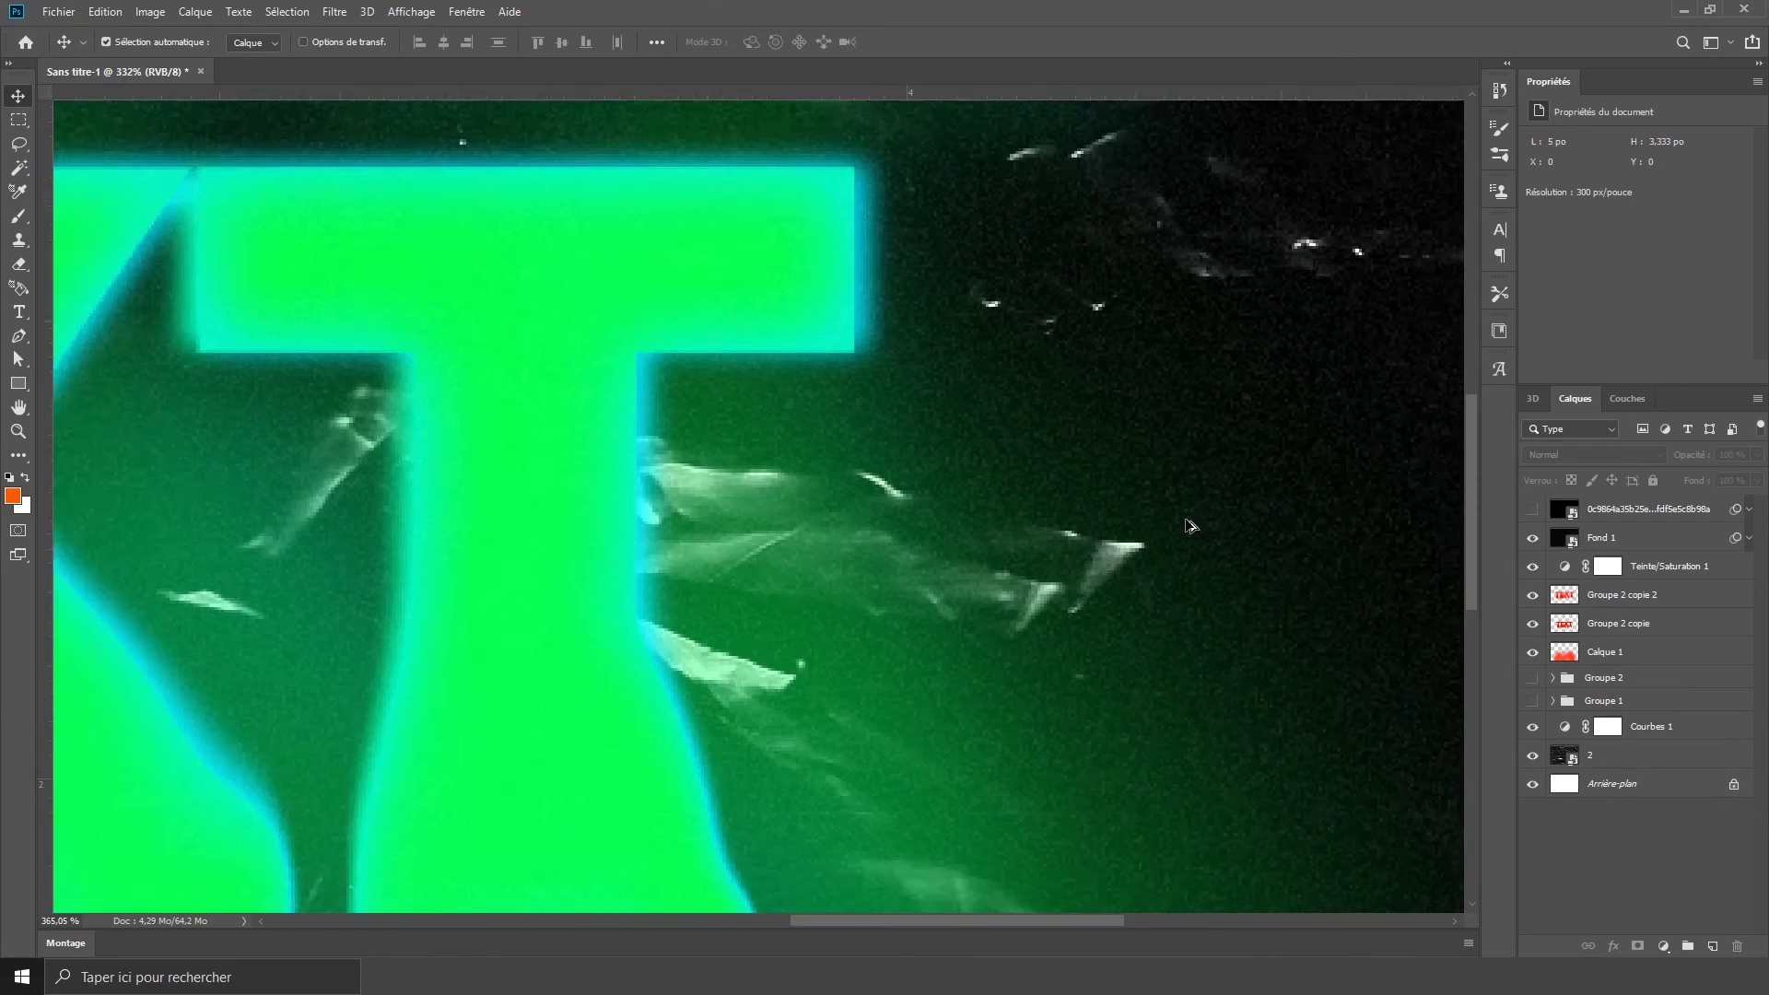
{"action": "scroll", "coordinate": [962, 508], "scroll_direction": "up", "scroll_amount": 5}
{"action": "scroll", "coordinate": [966, 516], "scroll_direction": "down", "scroll_amount": 4}
{"action": "scroll", "coordinate": [966, 516], "scroll_direction": "down", "scroll_amount": 4}
{"action": "left_click", "coordinate": [1532, 538]}
{"action": "left_click", "coordinate": [1532, 509]}
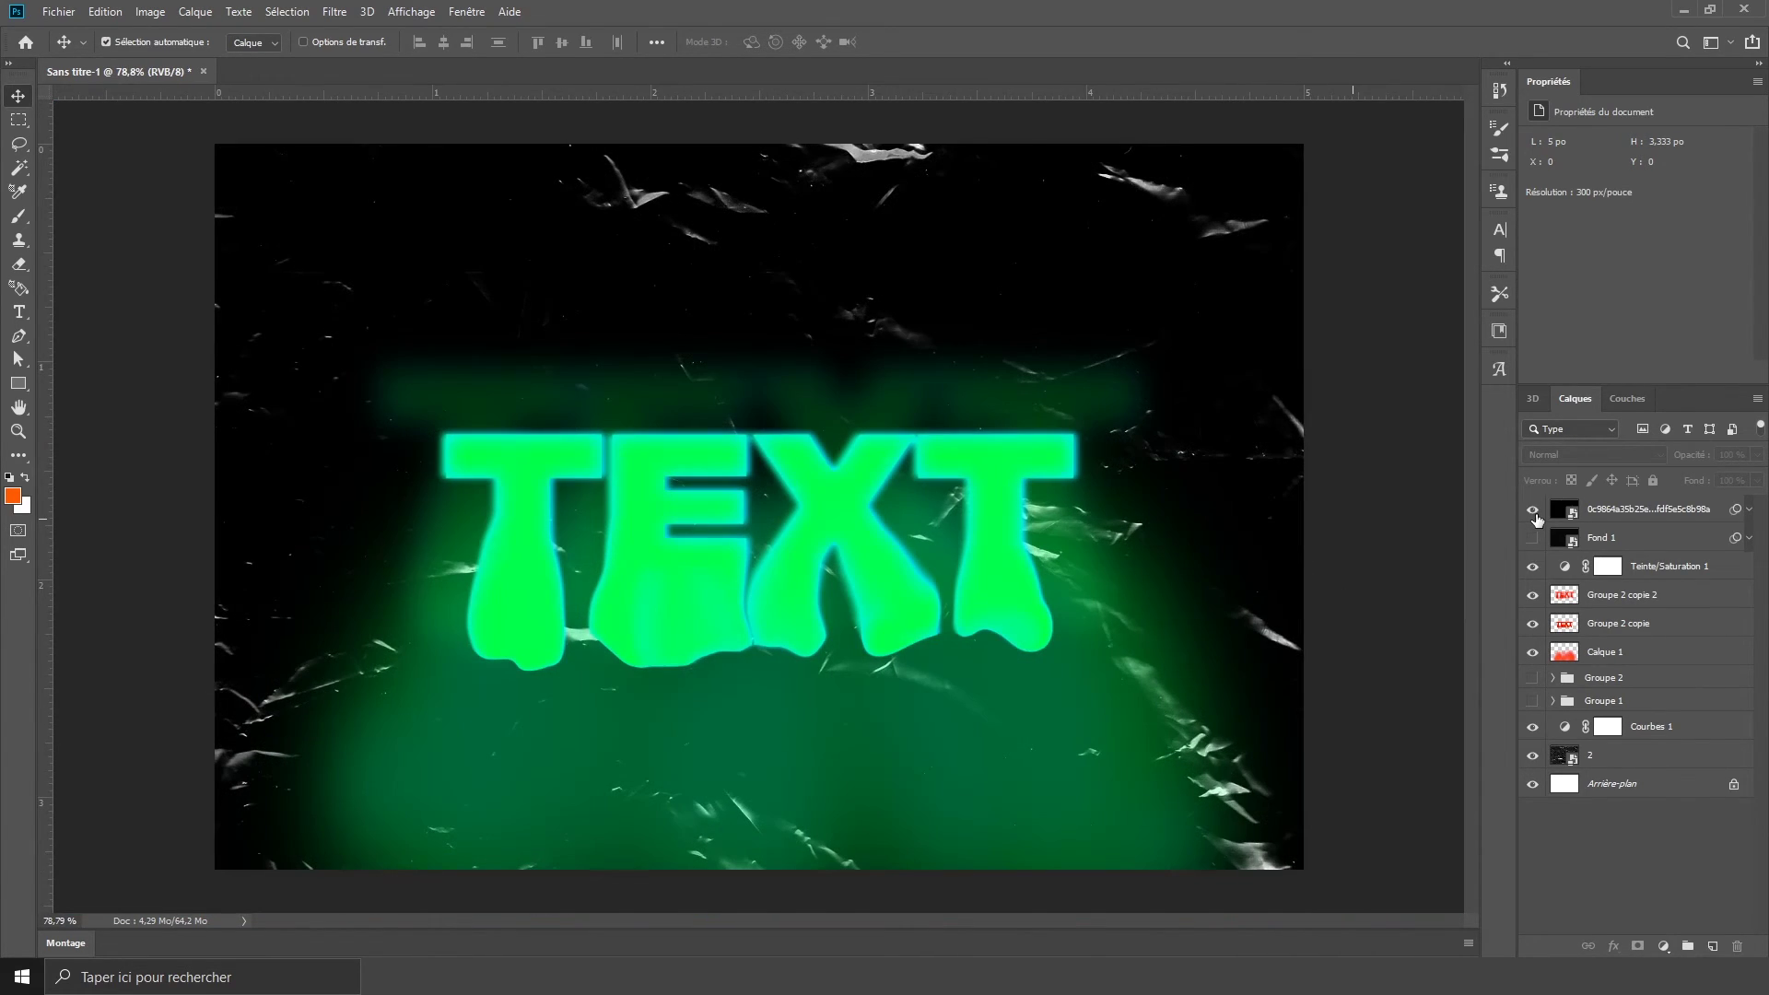
{"action": "left_click", "coordinate": [1568, 513]}
{"action": "left_click", "coordinate": [1533, 511]}
{"action": "left_click", "coordinate": [1534, 534]}
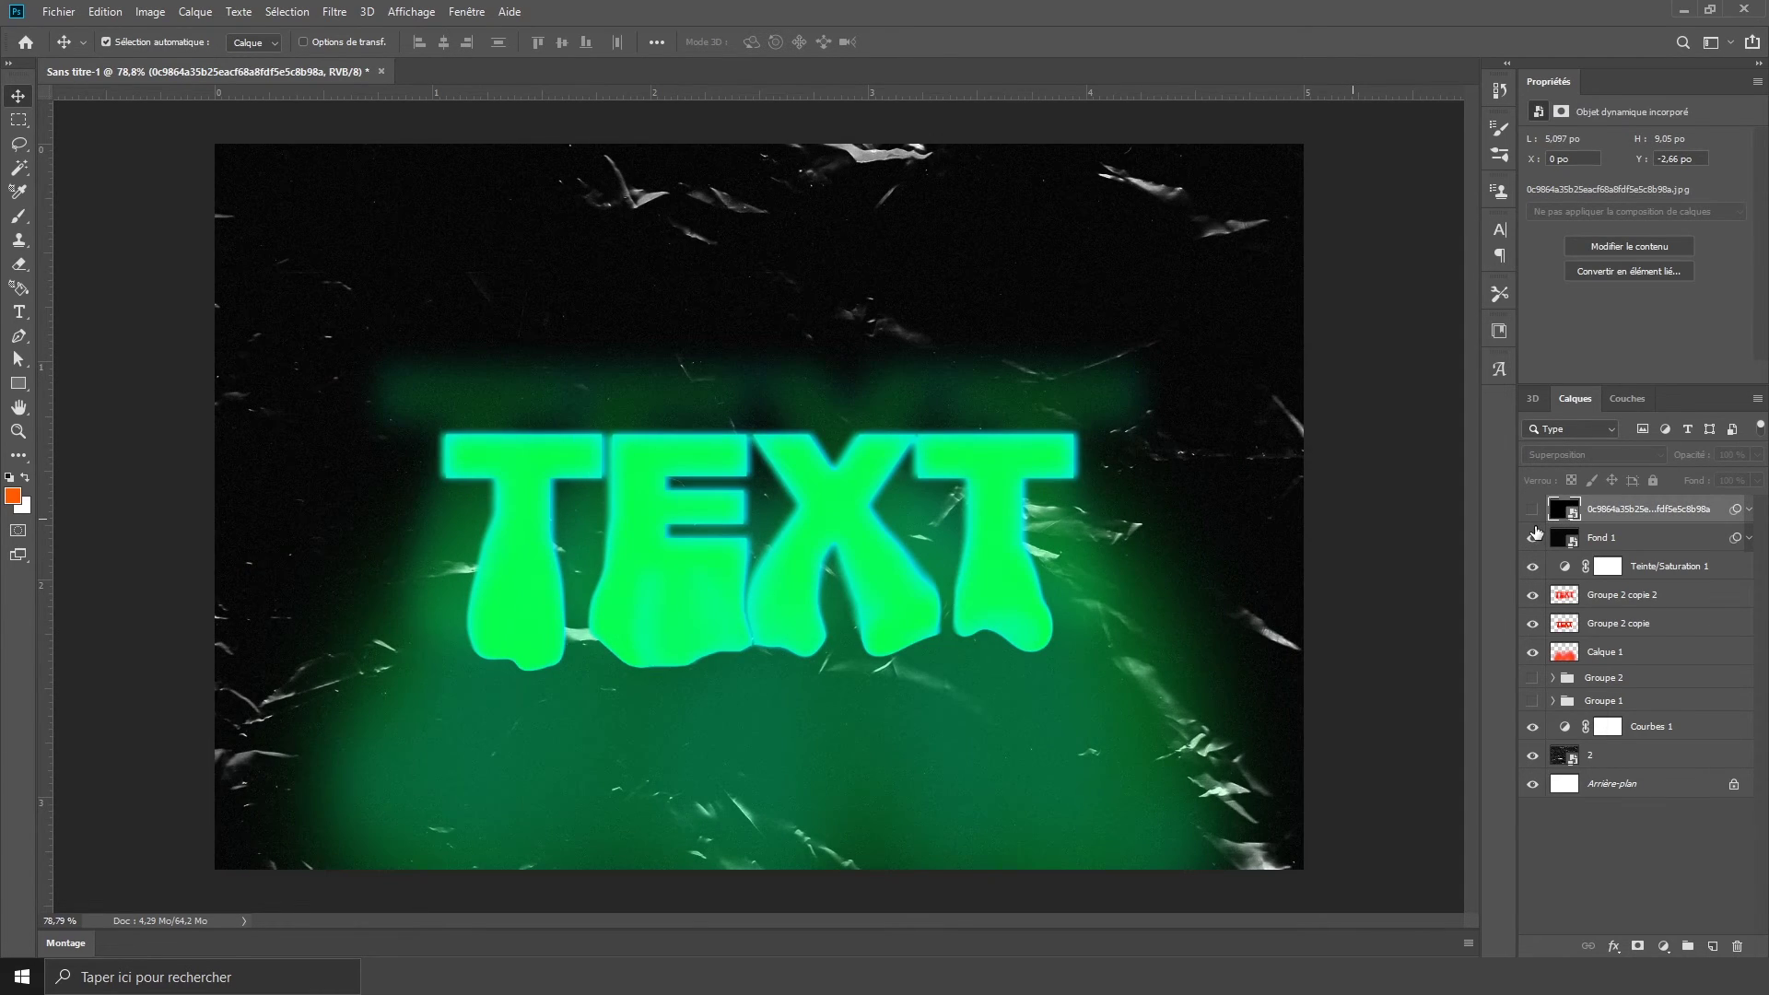
{"action": "scroll", "coordinate": [1059, 571], "scroll_direction": "down", "scroll_amount": 3}
{"action": "scroll", "coordinate": [1066, 578], "scroll_direction": "up", "scroll_amount": 1}
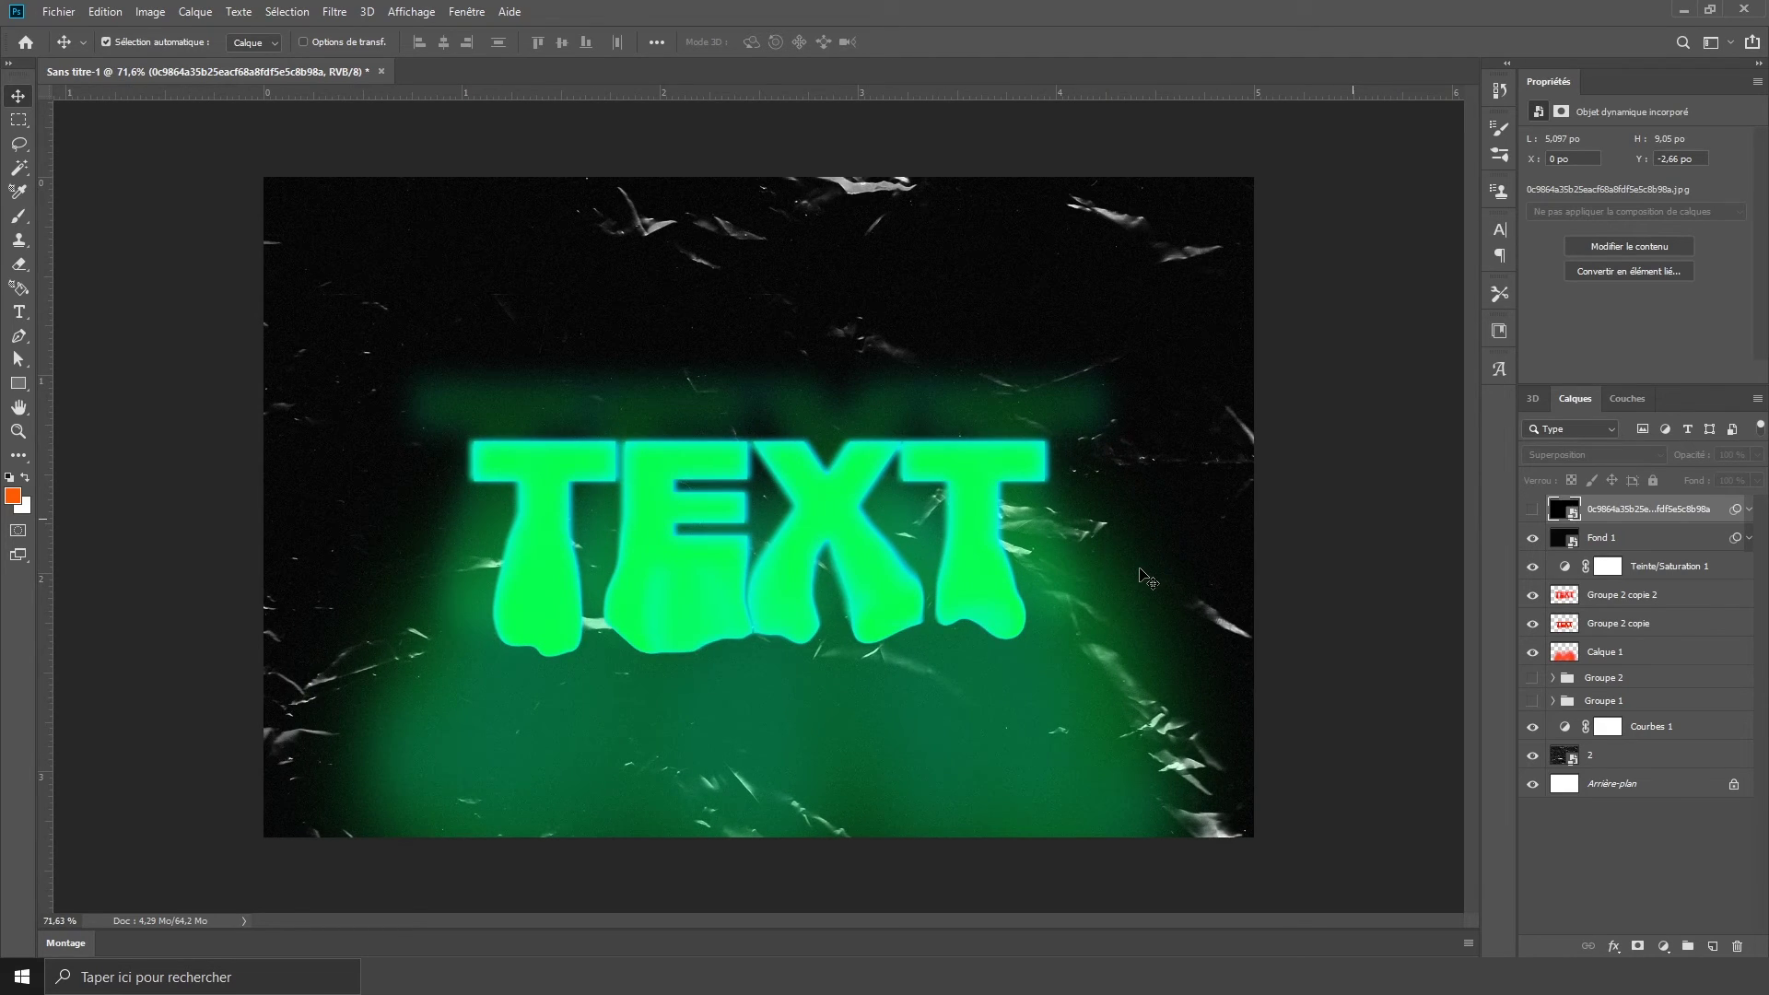